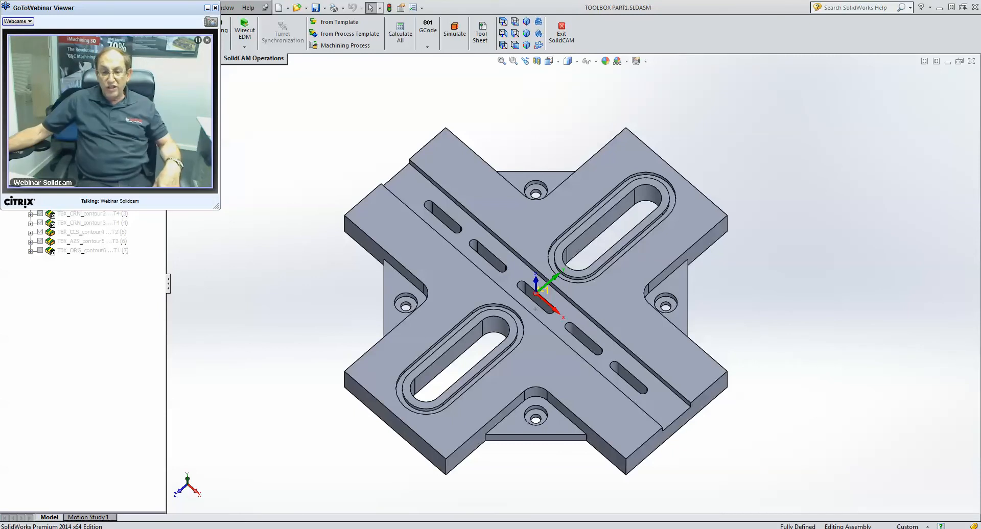
# Play the webinar instruction video in the media player and close the player.
pyautogui.click(520, 528)
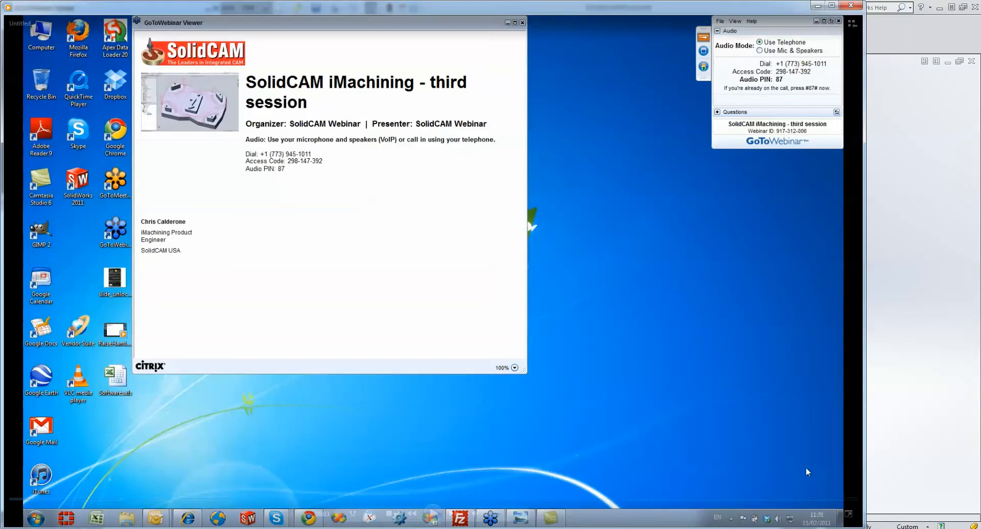
pyautogui.click(432, 514)
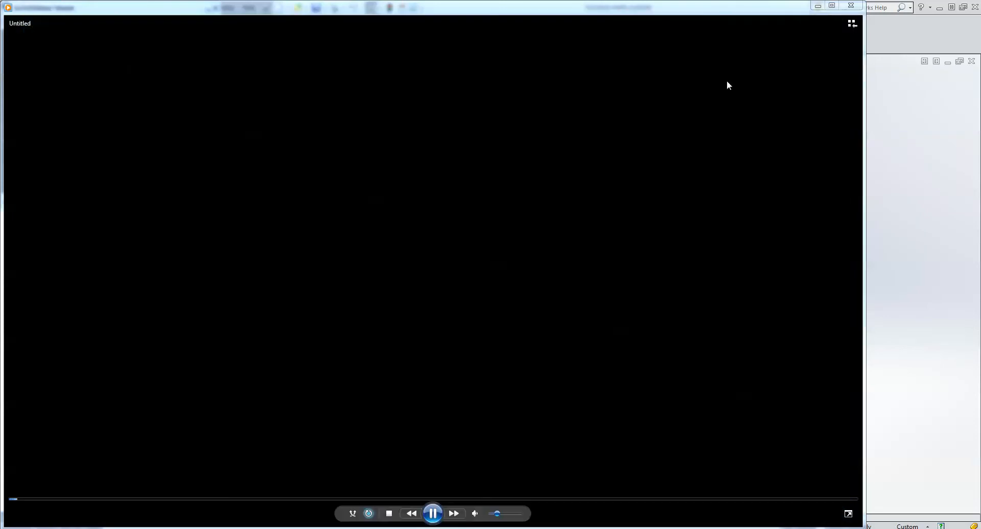
pyautogui.click(854, 7)
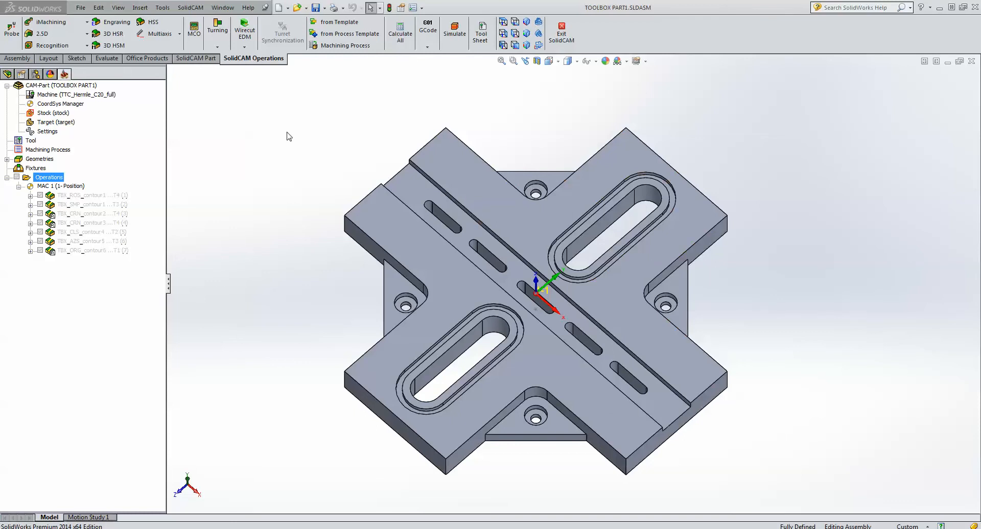
# Start a new 2.5D ToolBox Cycles operation and set its technology to Roll into open slot.
pyautogui.click(41, 37)
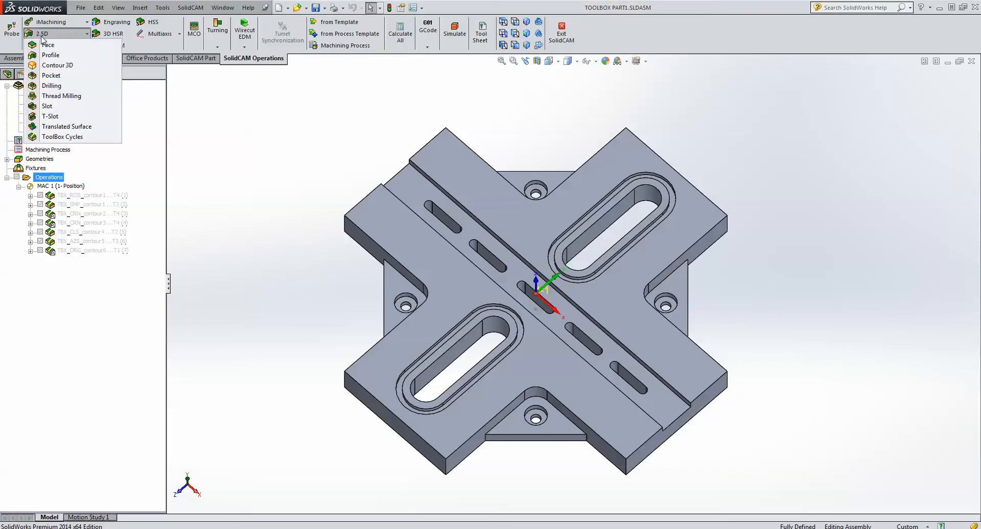
pyautogui.click(61, 137)
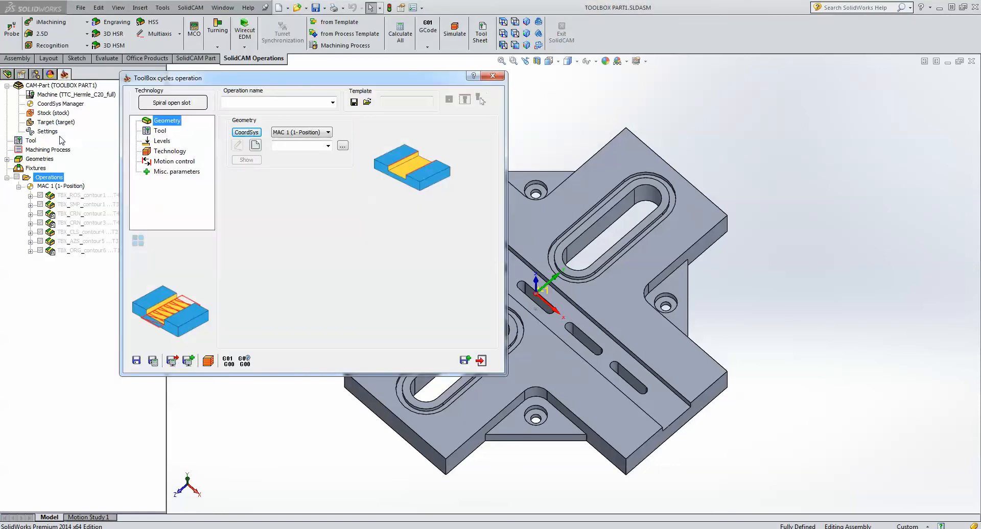
pyautogui.click(199, 107)
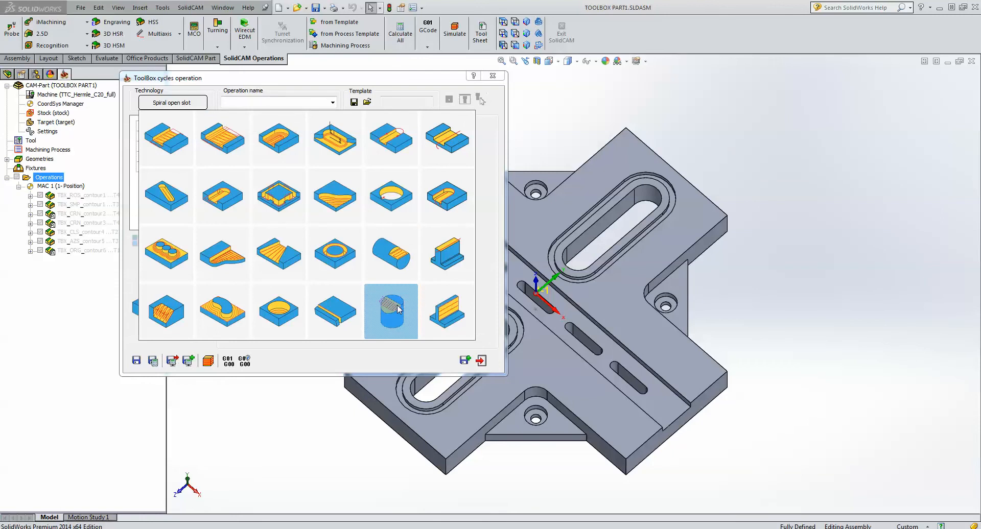
pyautogui.click(495, 74)
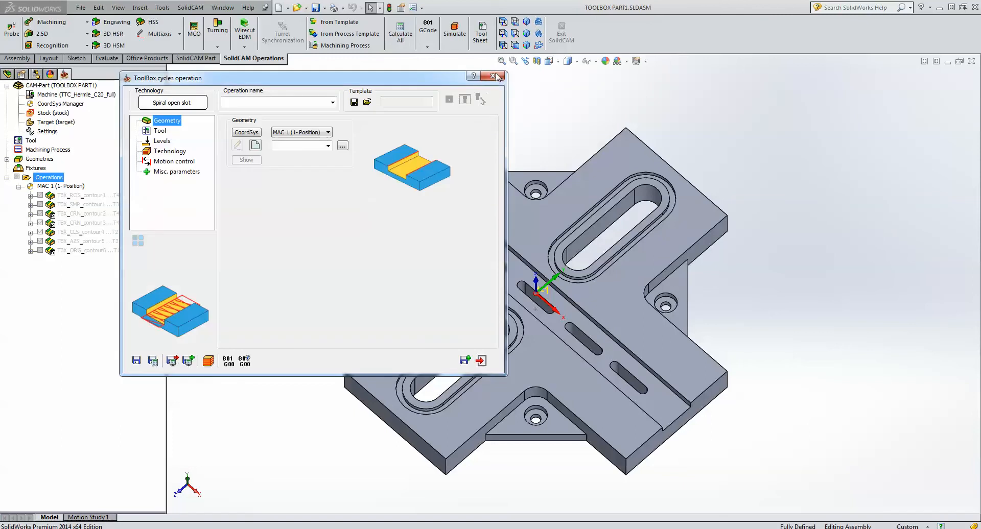
pyautogui.doubleClick(412, 79)
pyautogui.click(332, 131)
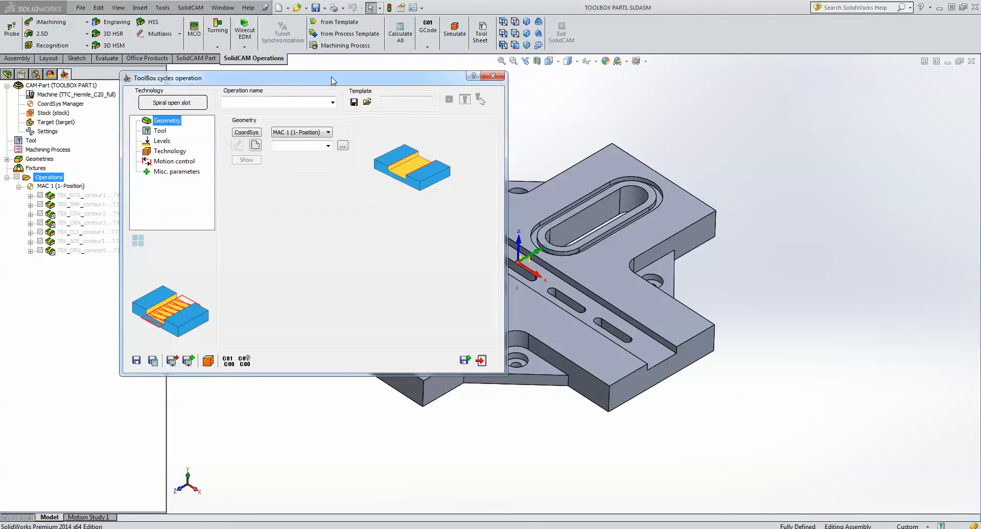
pyautogui.click(168, 102)
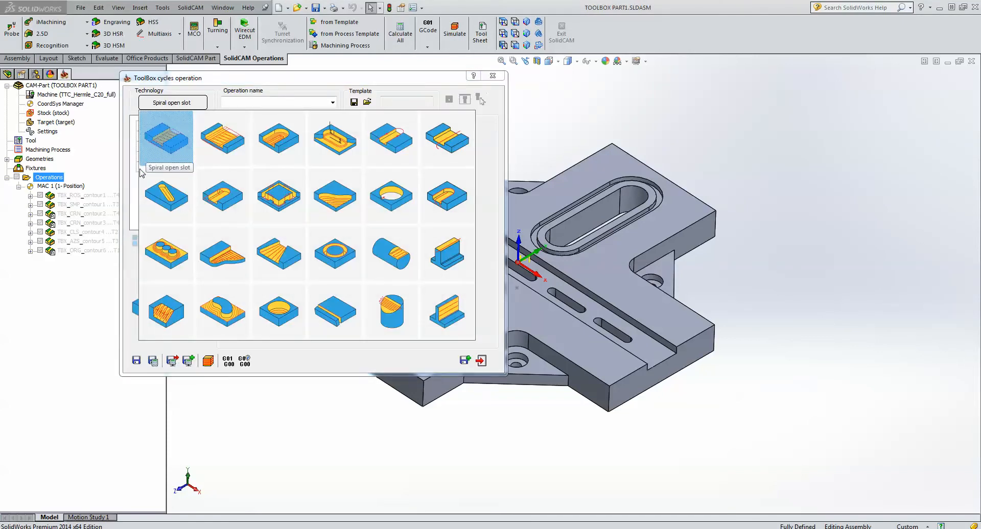
pyautogui.click(451, 154)
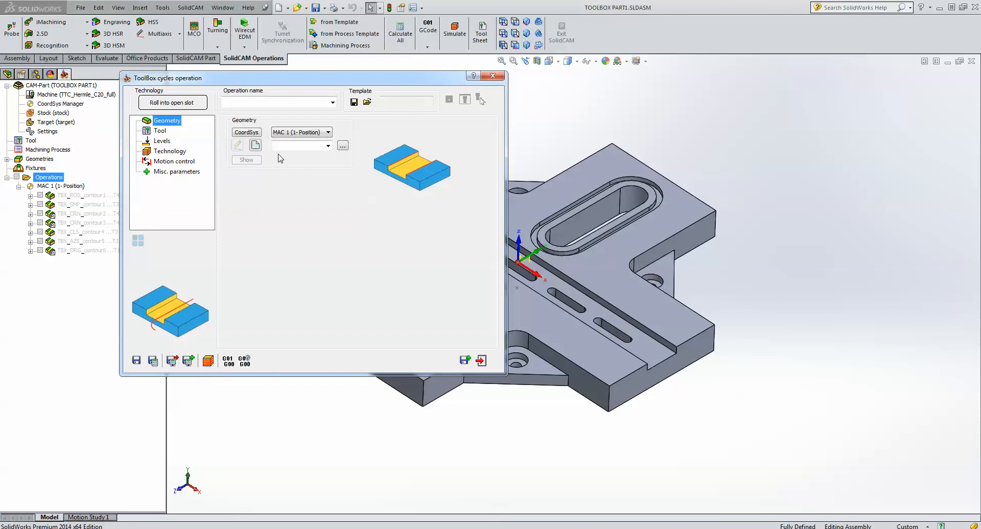
# Define a new geometry with two chains along the opposite long upper edges of the open slot crossing the plate.
pyautogui.click(255, 145)
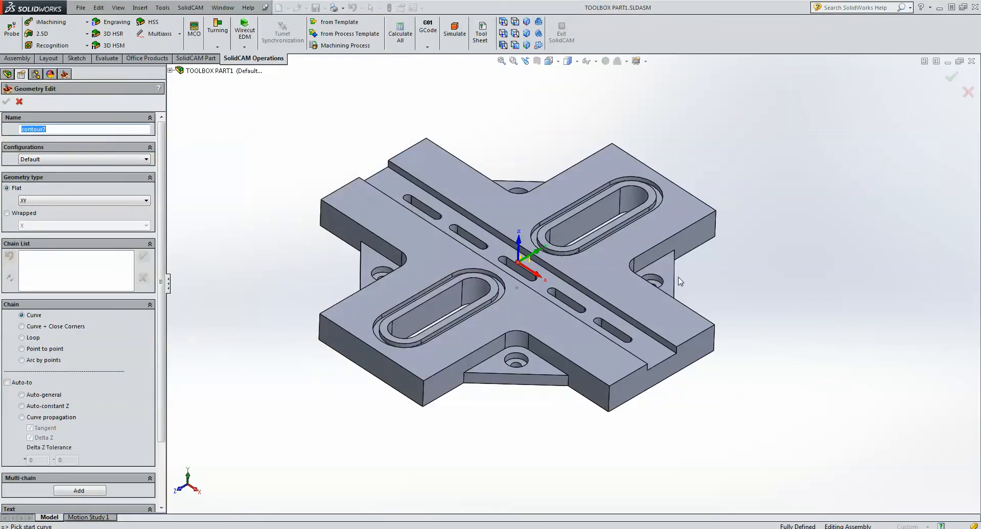
pyautogui.click(663, 339)
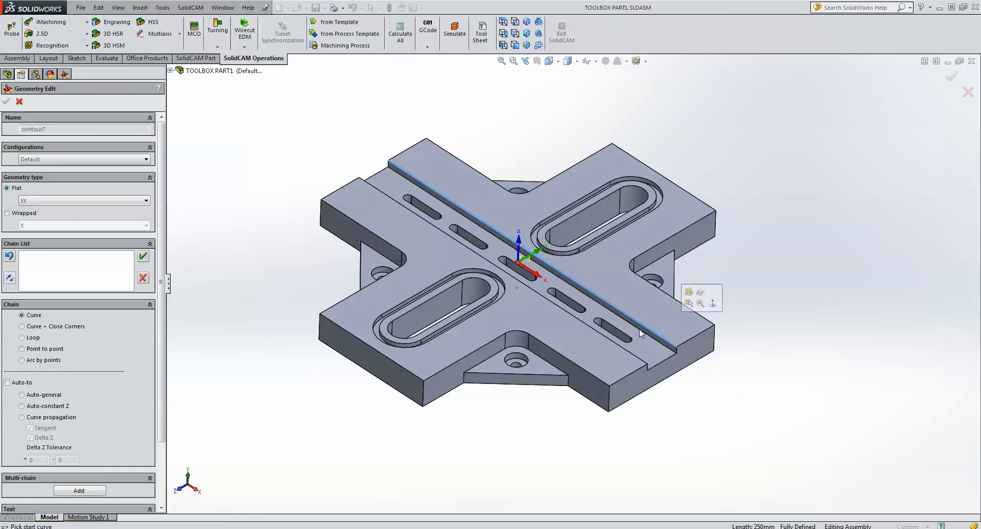
pyautogui.click(143, 256)
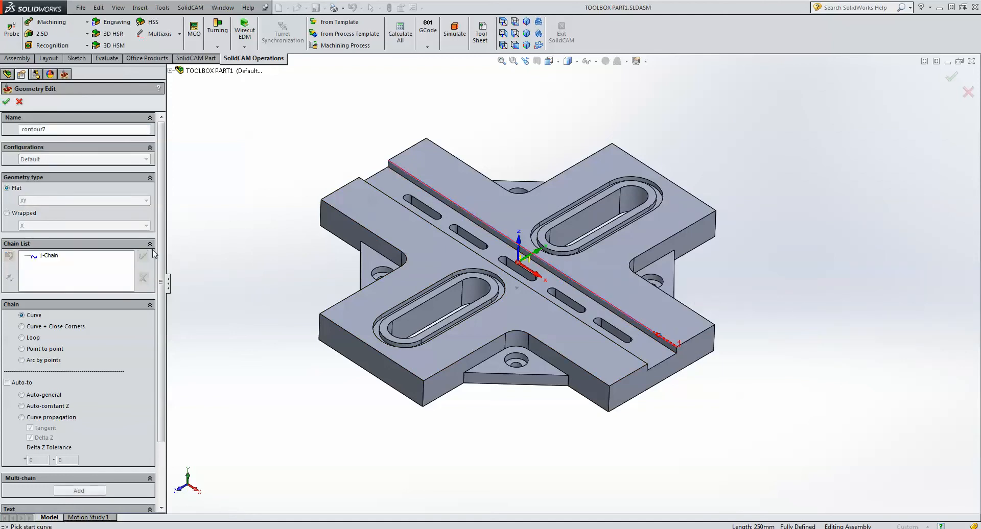
pyautogui.click(634, 355)
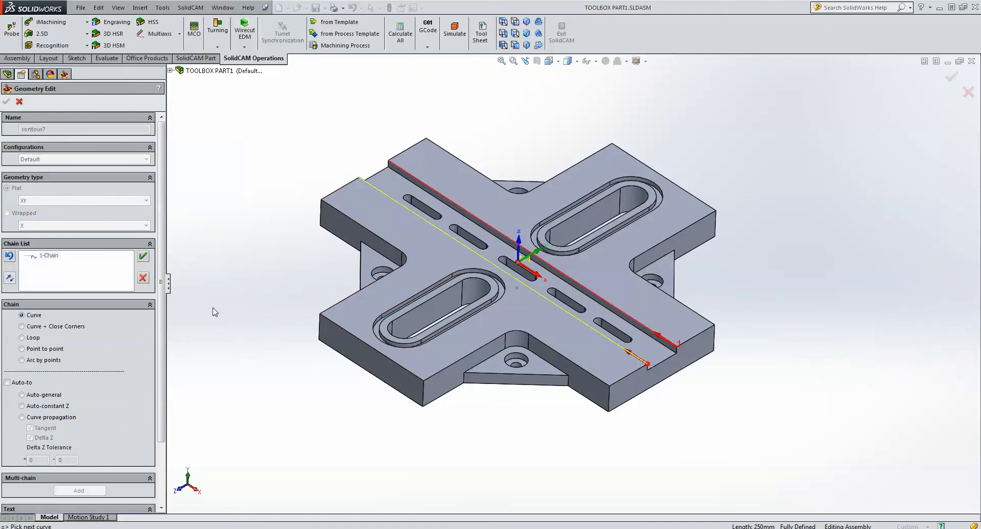
pyautogui.click(143, 256)
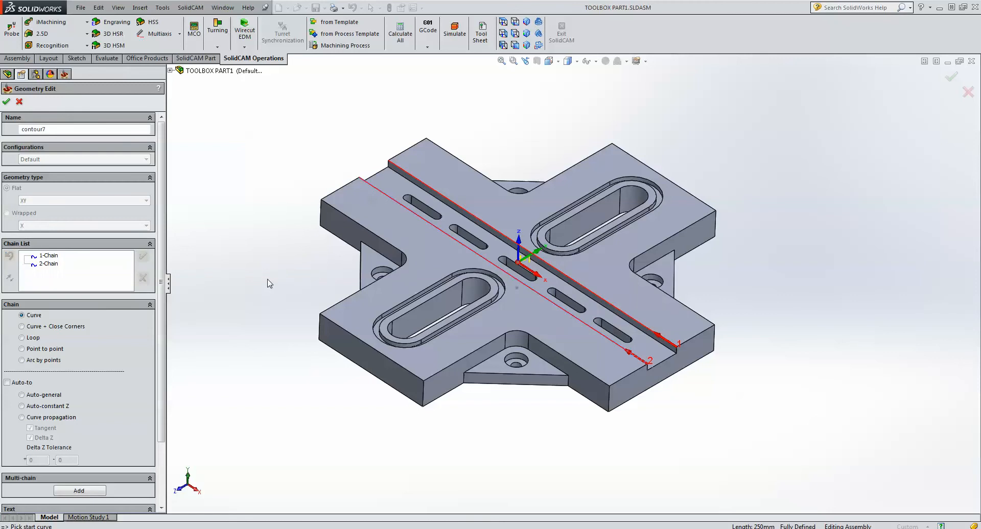
pyautogui.click(6, 101)
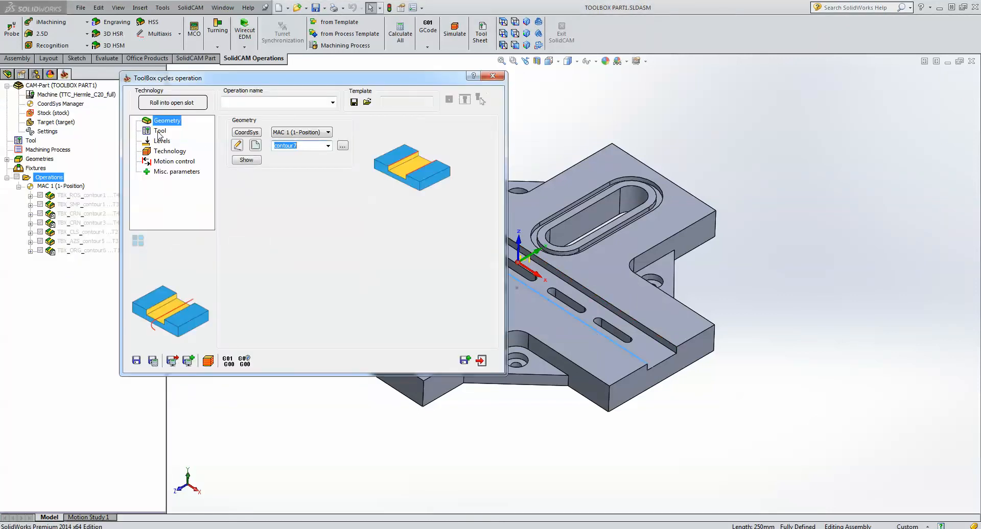
# Assign the existing 16 mm end mill, tool number 4, to the operation.
pyautogui.click(160, 132)
pyautogui.click(285, 267)
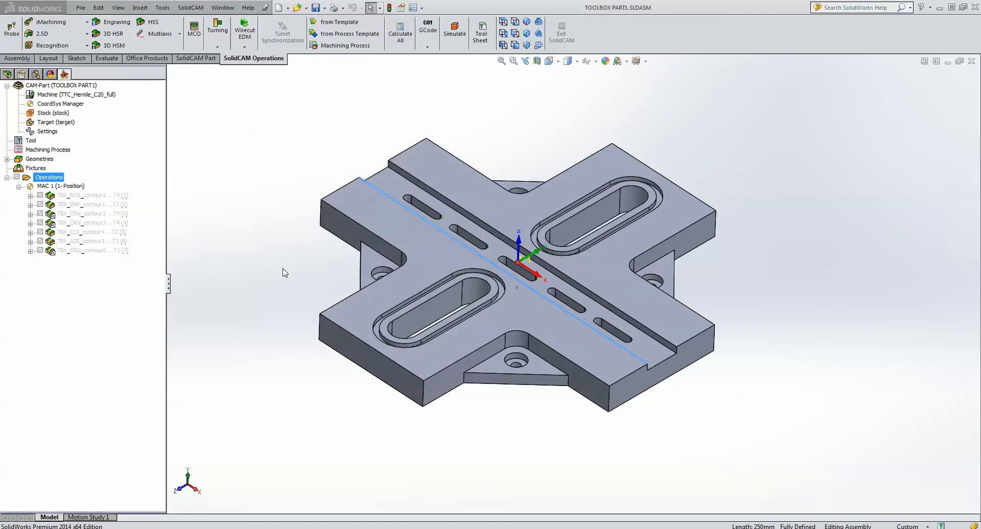
pyautogui.click(239, 241)
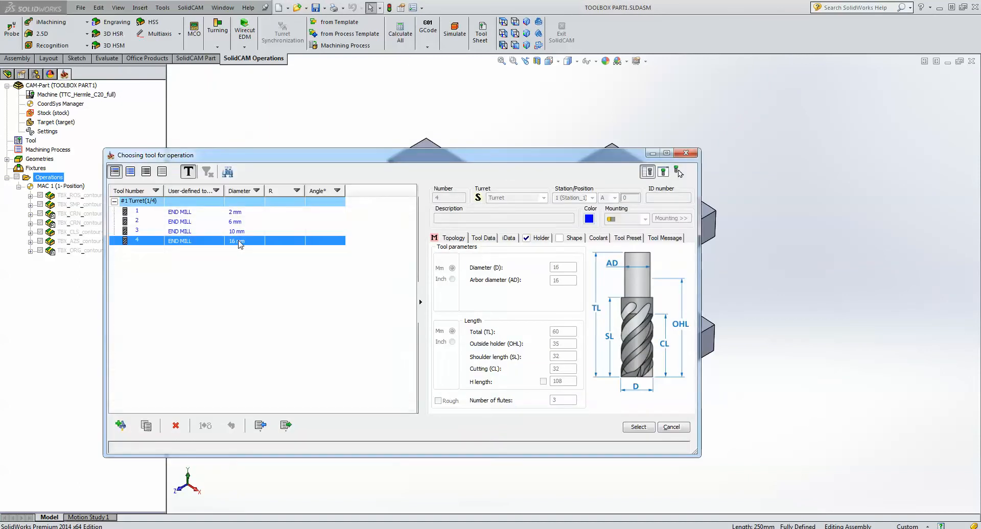
pyautogui.click(644, 429)
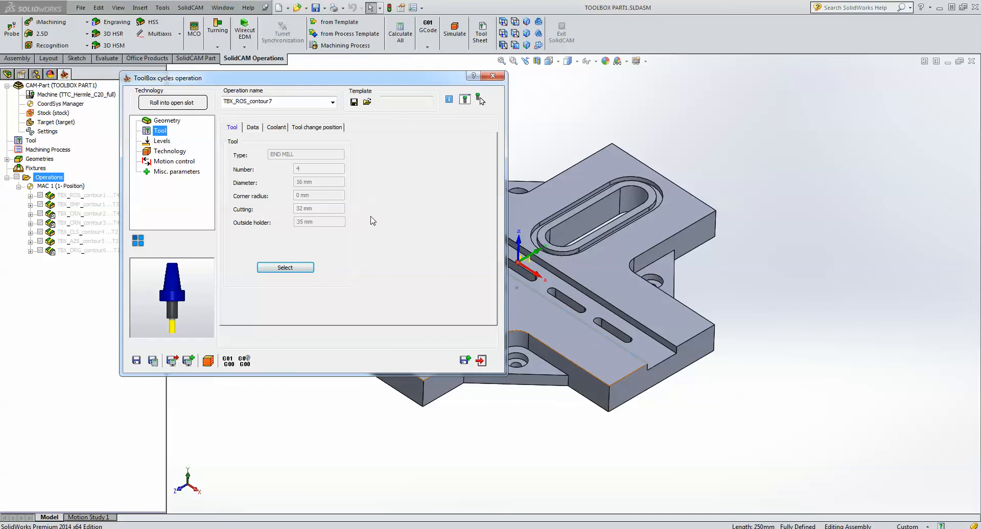
# Set the milling upper level to 0 from the plate's top face and the depth to 5 from the open slot's floor.
pyautogui.click(161, 141)
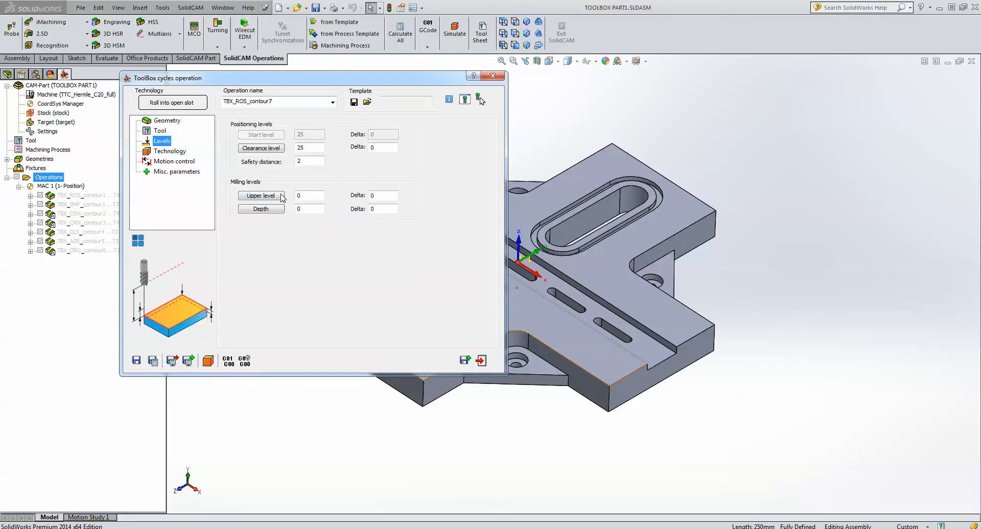
pyautogui.click(260, 196)
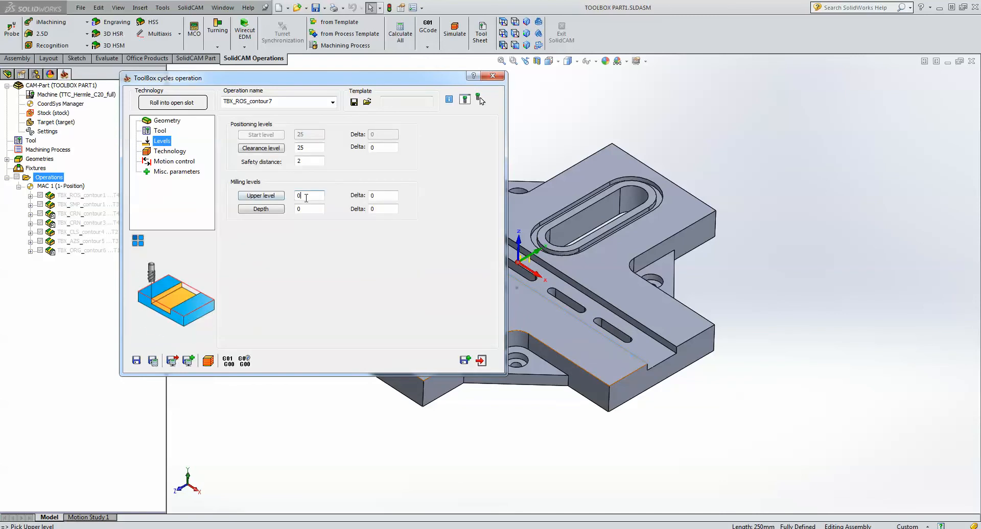
pyautogui.click(573, 350)
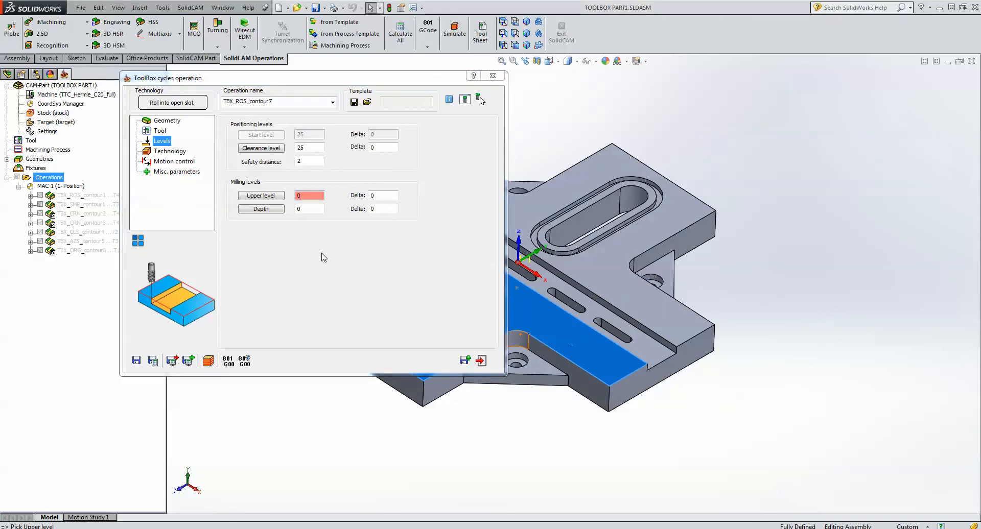
pyautogui.click(313, 208)
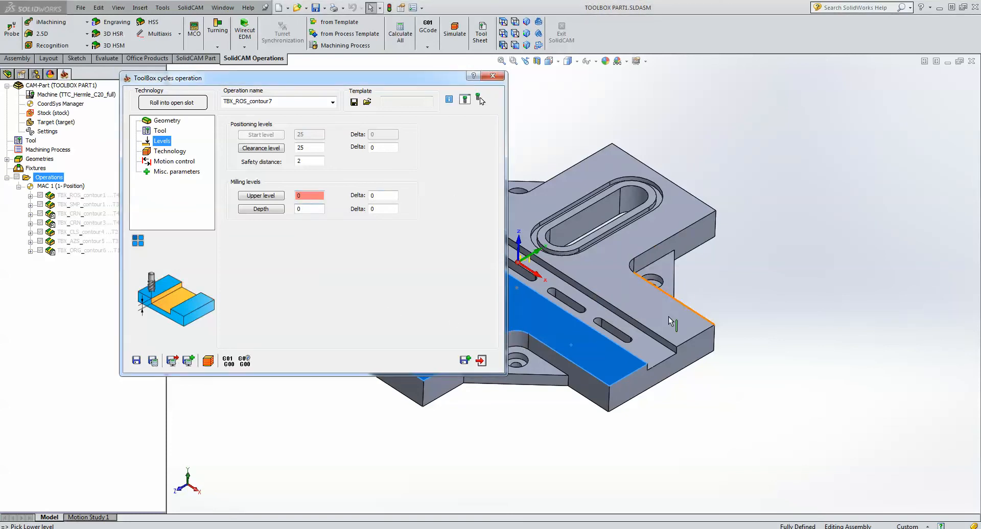
pyautogui.click(651, 351)
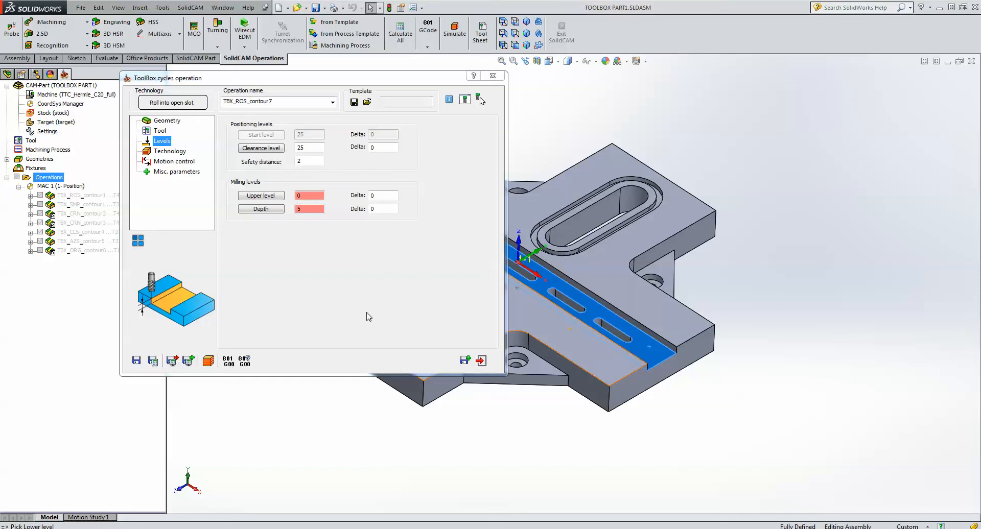
# Set the approach distance to 3 and review the step down, floor offset and extension settings.
pyautogui.click(173, 123)
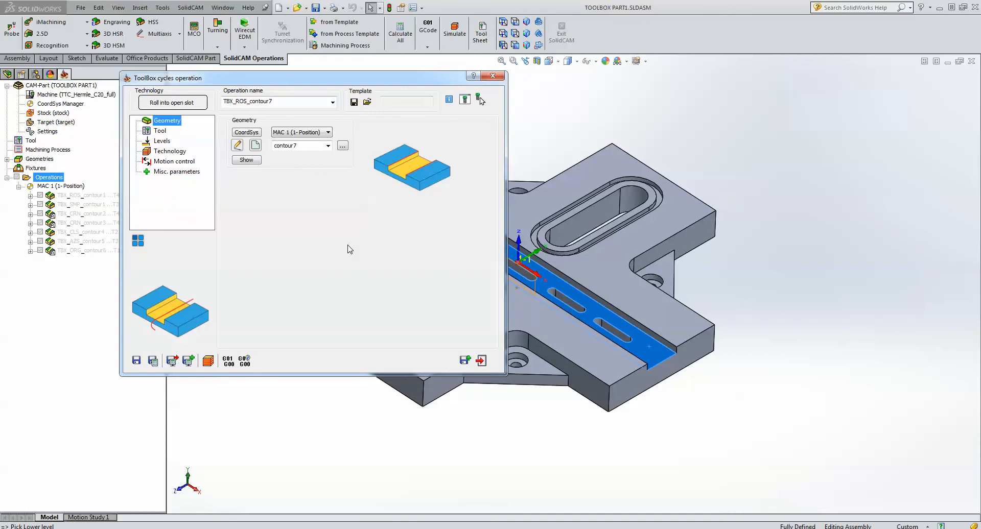
pyautogui.click(164, 142)
pyautogui.click(166, 152)
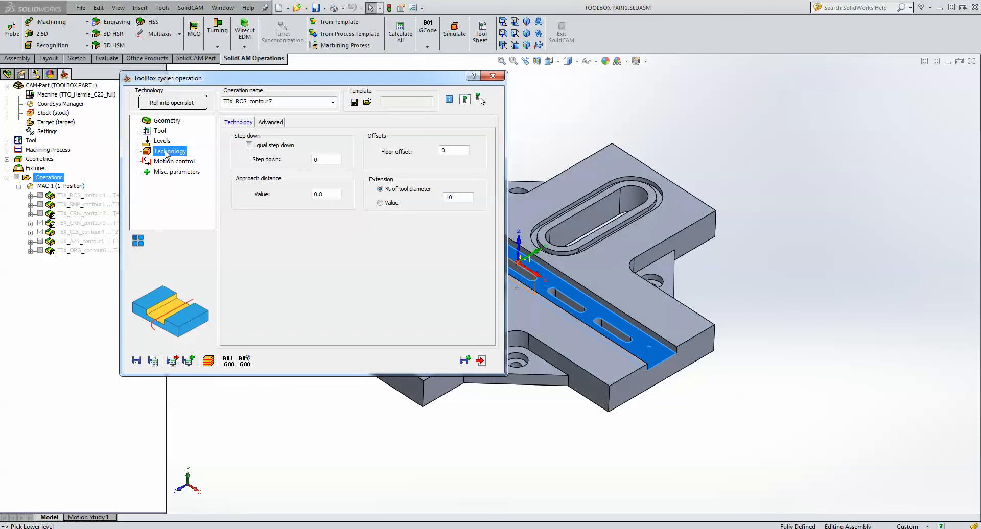
pyautogui.click(326, 160)
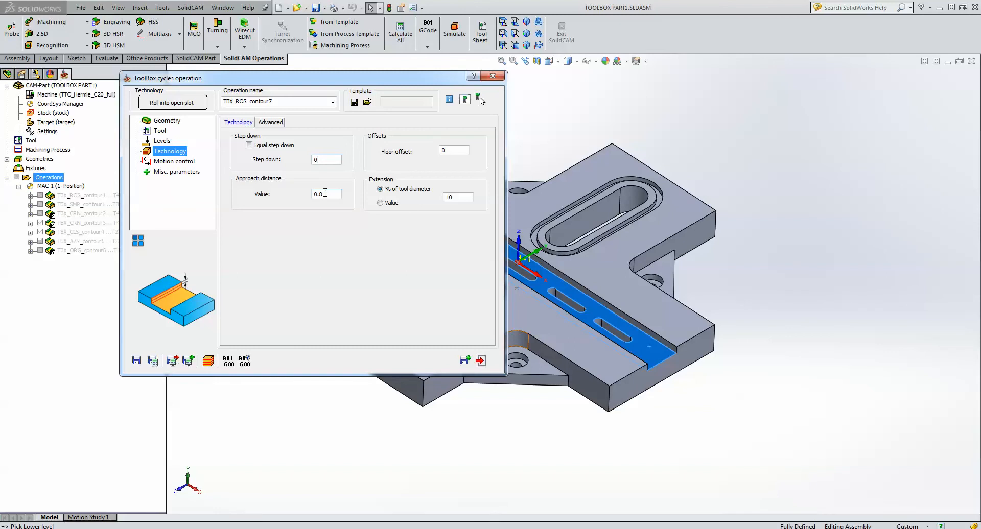
pyautogui.click(325, 194)
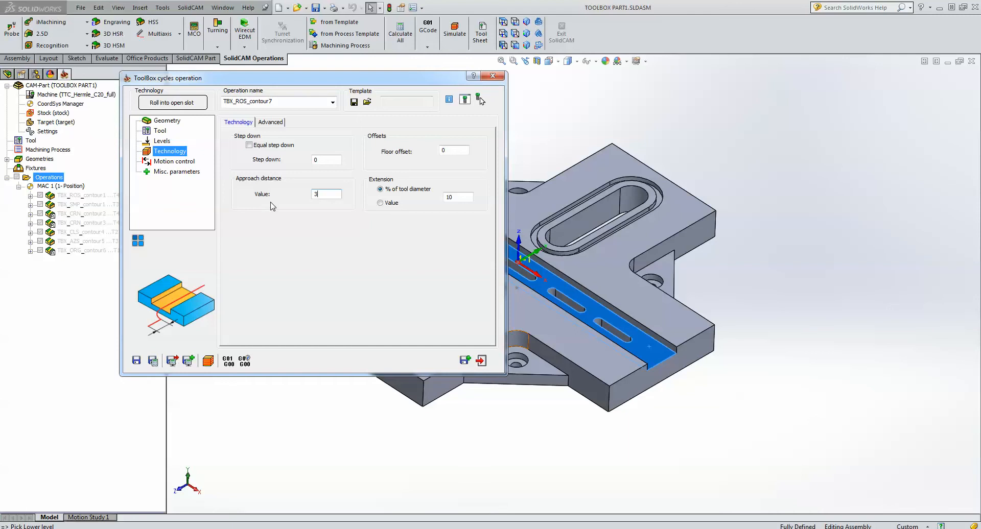
pyautogui.click(447, 150)
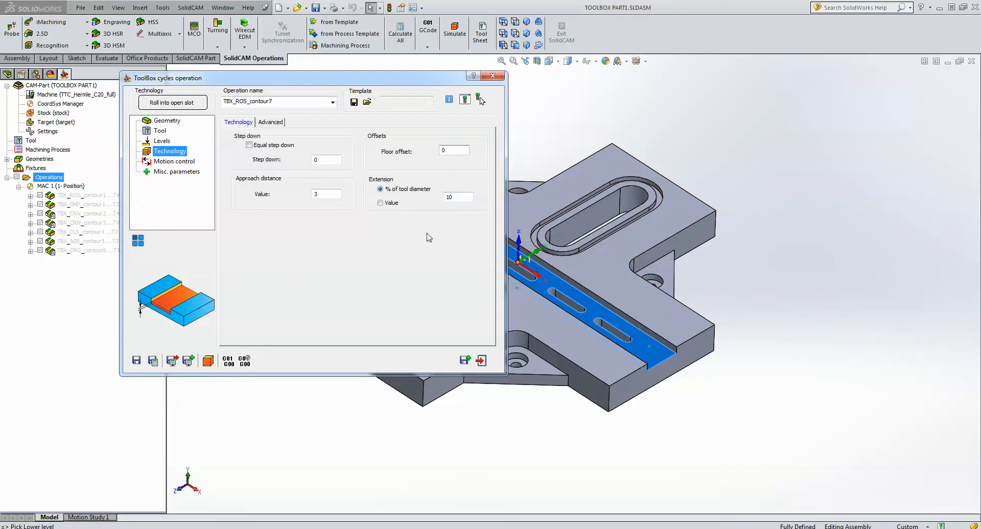
pyautogui.click(458, 195)
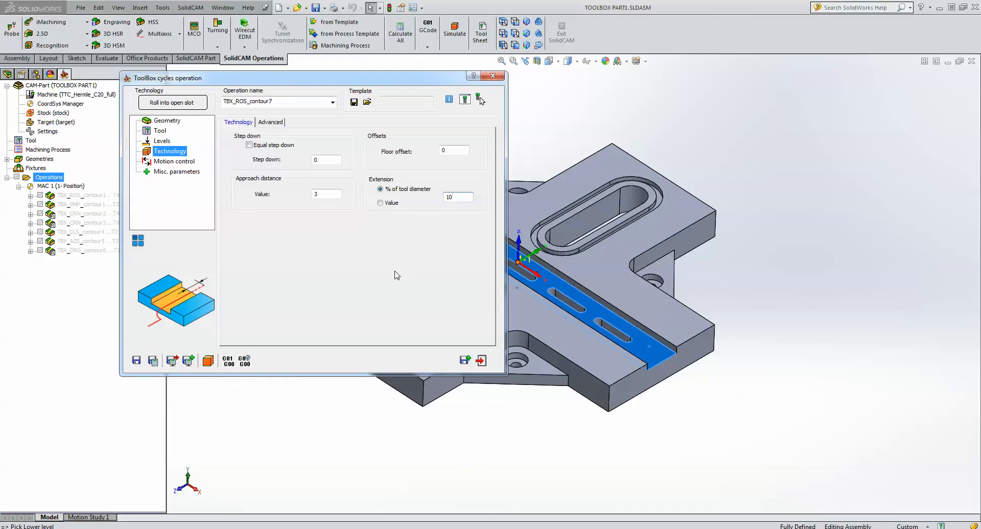
# Save and calculate the slot operation, and simulate it with solid verification and the 3D tool display enabled.
pyautogui.click(208, 362)
pyautogui.click(162, 347)
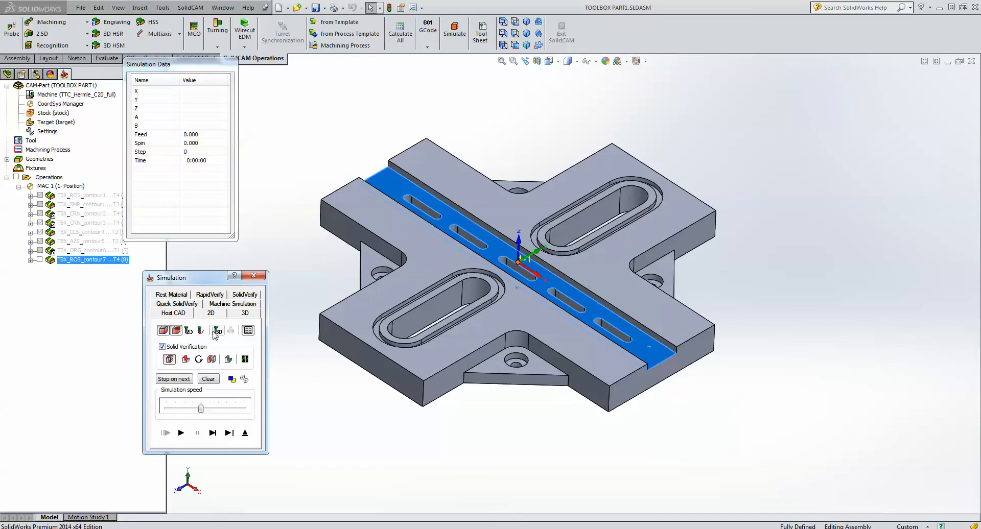
pyautogui.click(218, 330)
# Step through the first simulation moves in top view to examine the tool's roll-in approach into the open slot.
pyautogui.click(214, 434)
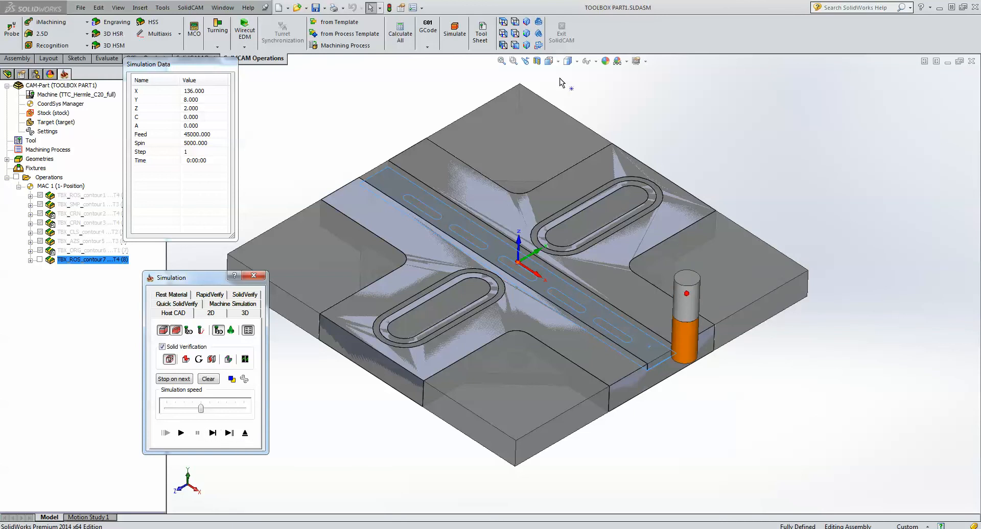
pyautogui.click(504, 21)
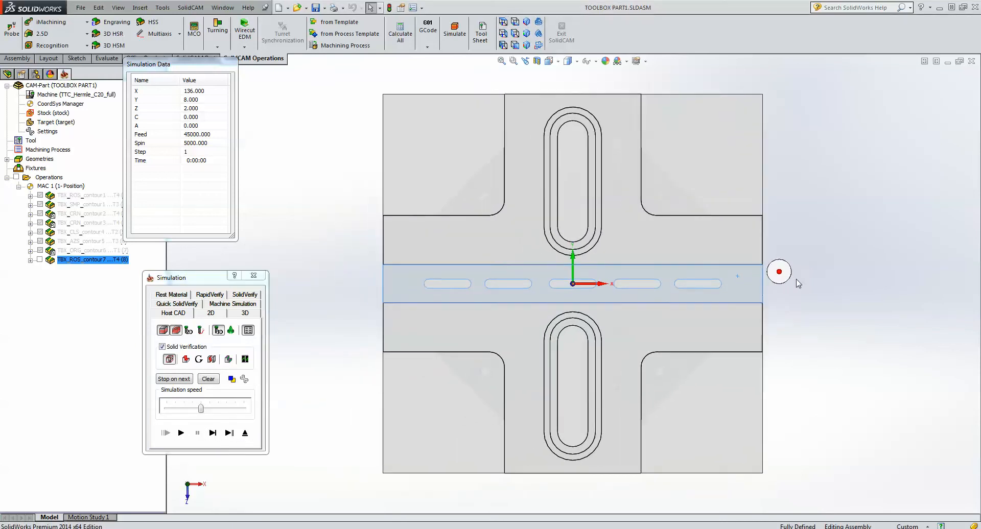
pyautogui.scroll(-2, 770, 301)
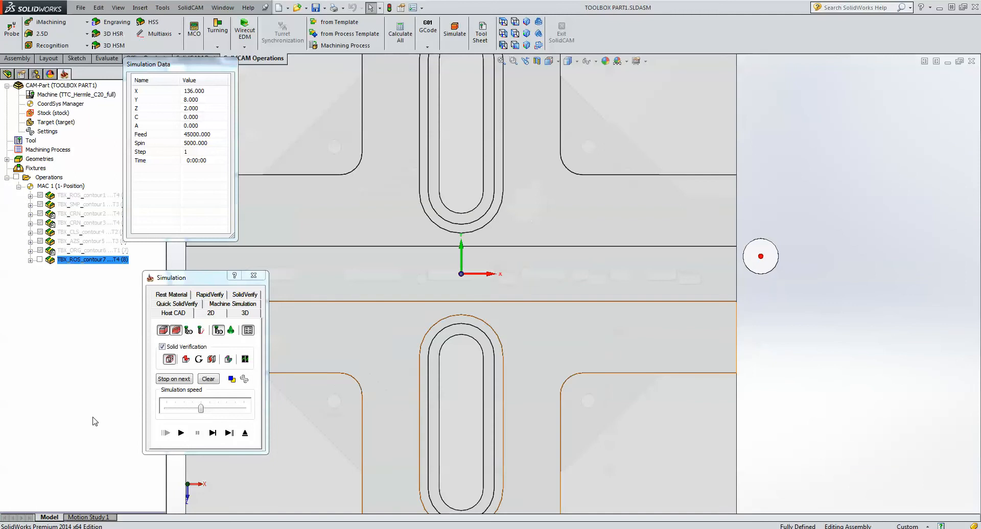
pyautogui.click(213, 433)
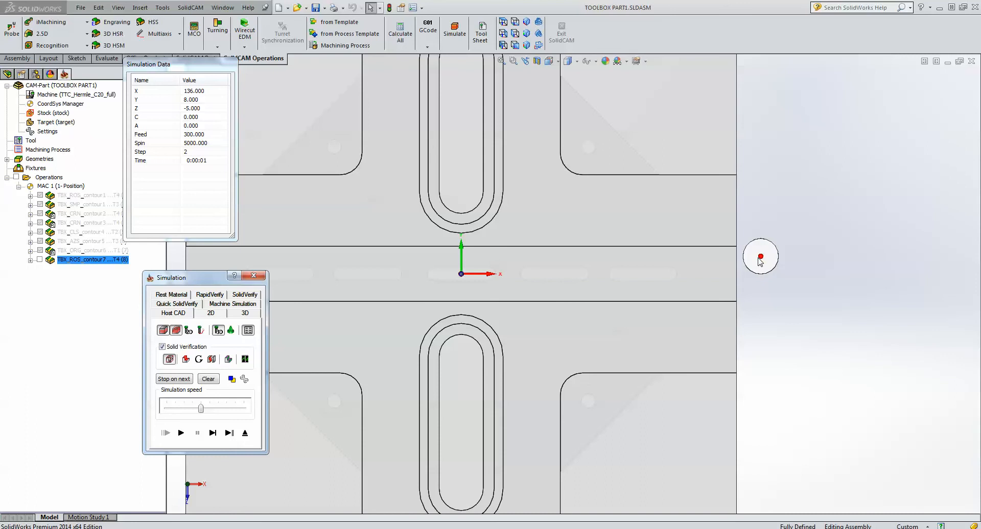
pyautogui.click(213, 434)
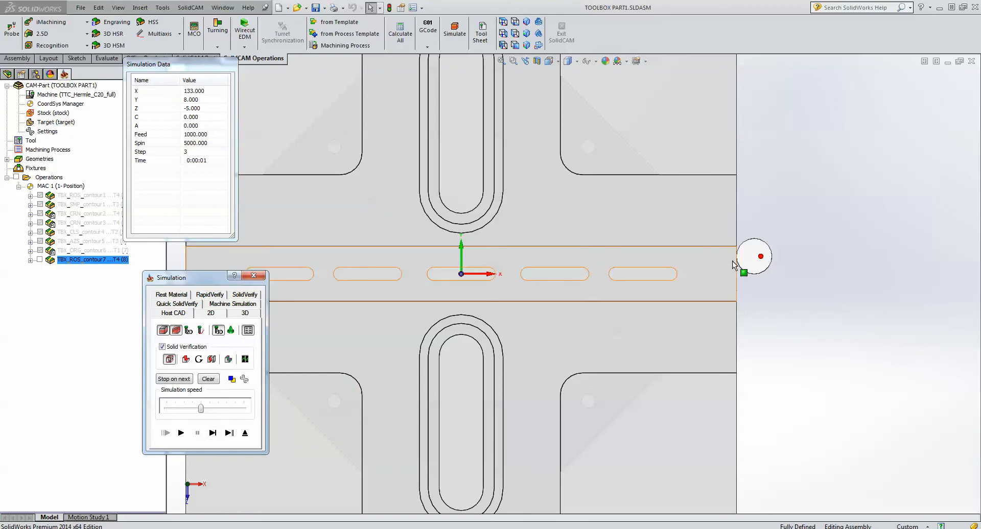
pyautogui.click(213, 434)
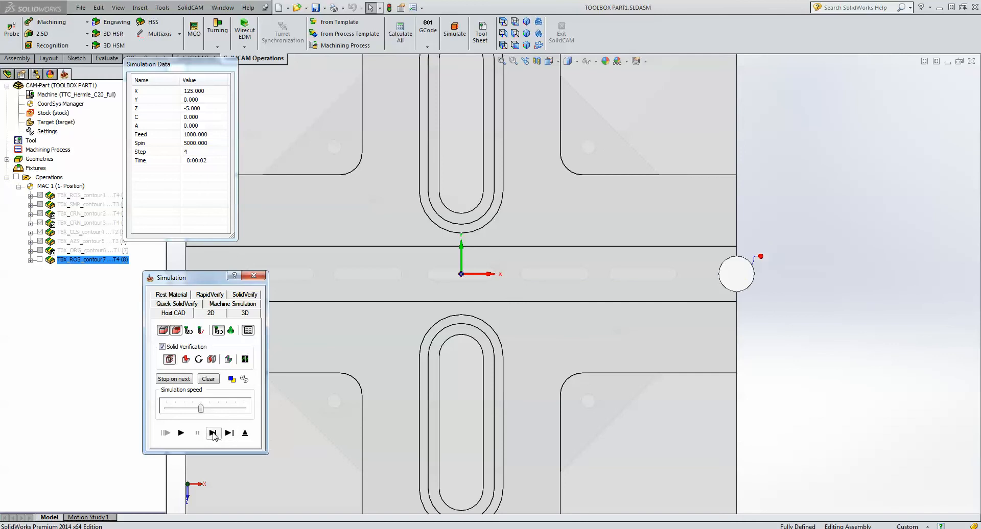
# Hide the 3D tool and step through the remaining moves to examine the roll-in arc and the cut along the slot.
pyautogui.click(219, 331)
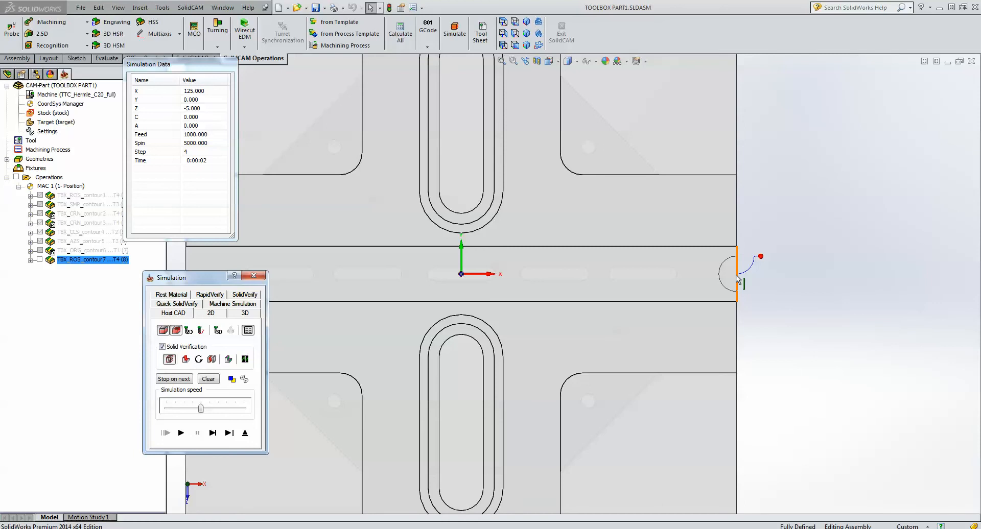
pyautogui.click(212, 433)
pyautogui.moveTo(189, 282); pyautogui.dragTo(49, 370)
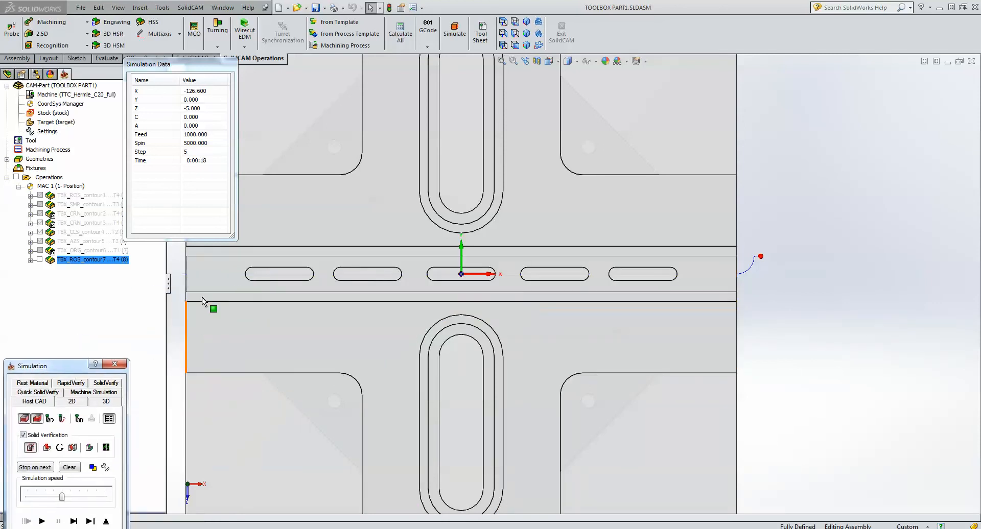
pyautogui.click(74, 521)
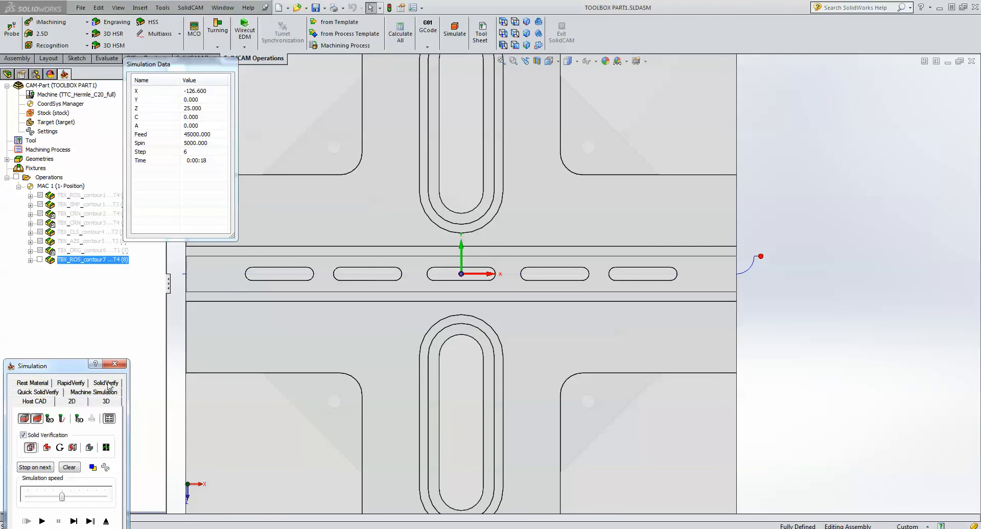
# Show the 3D tool again, inspect the machined slot in an angled view, and exit the simulation.
pyautogui.click(77, 420)
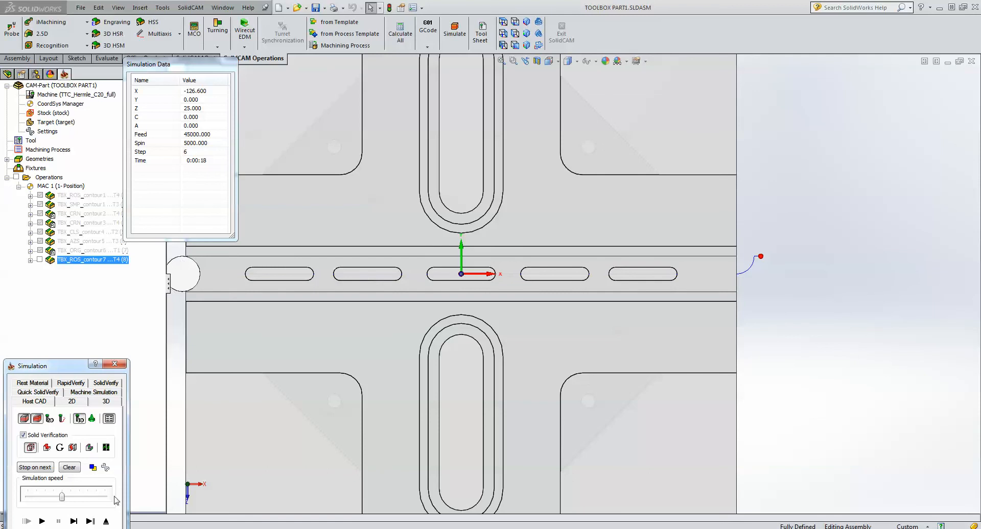
pyautogui.click(43, 522)
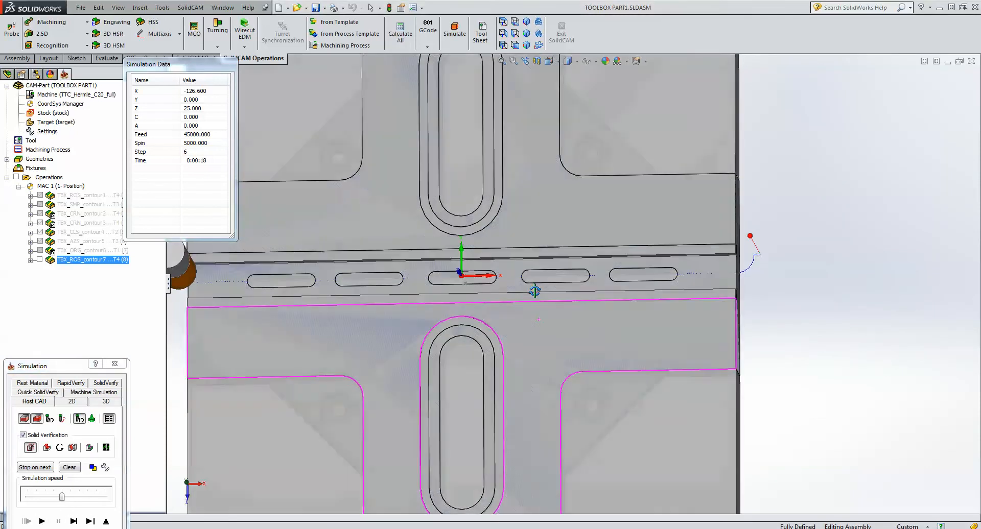
pyautogui.moveTo(535, 291); pyautogui.dragTo(525, 246, button='middle')
pyautogui.scroll(3, 565, 273)
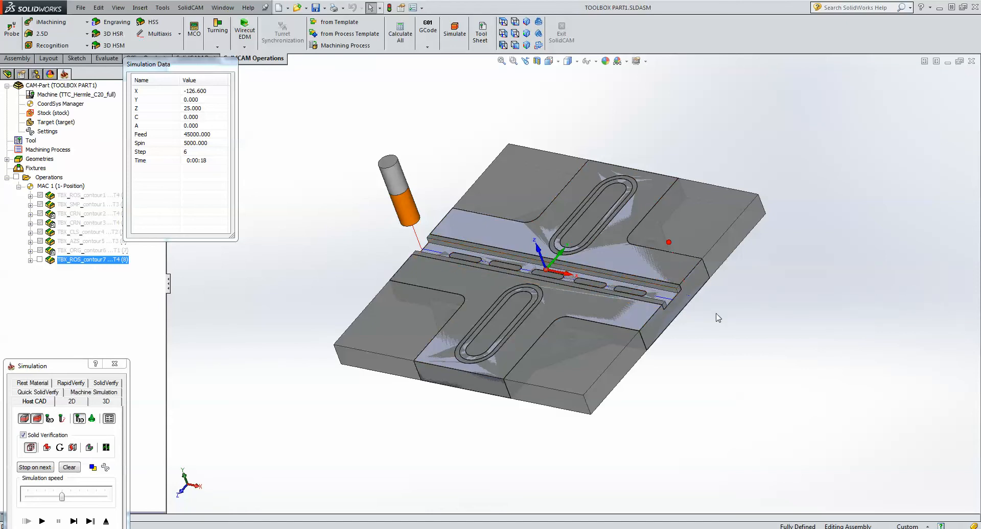
pyautogui.click(108, 521)
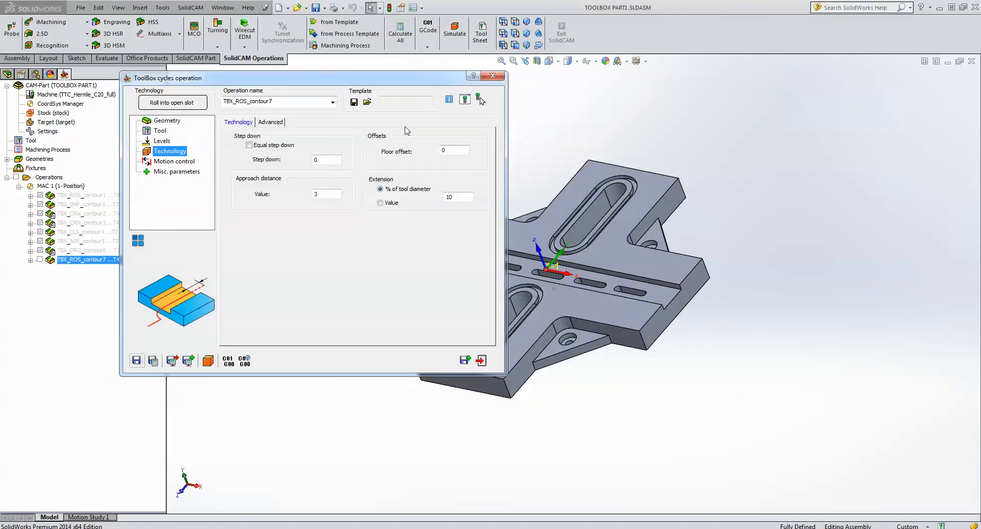
pyautogui.moveTo(394, 82); pyautogui.dragTo(236, 142)
pyautogui.click(514, 111)
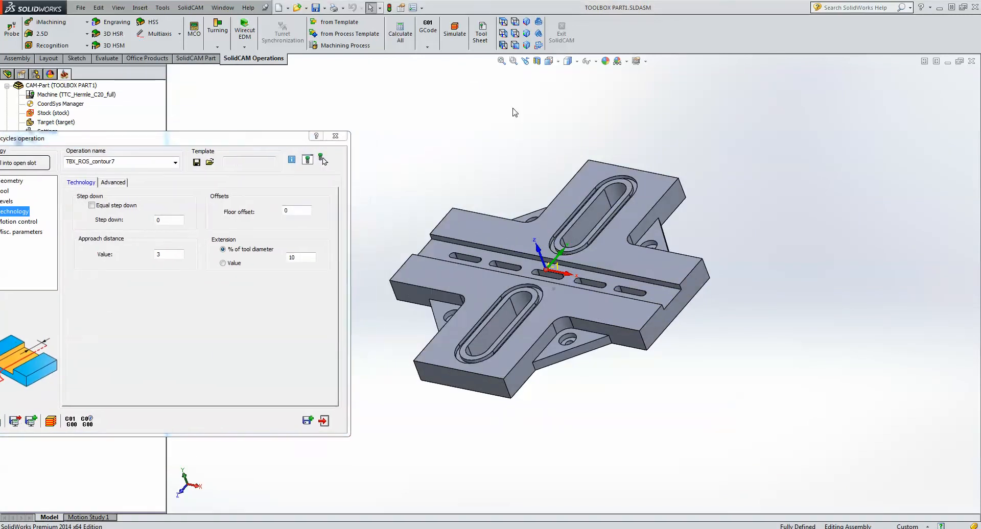
pyautogui.moveTo(514, 111); pyautogui.dragTo(604, 236, button='middle')
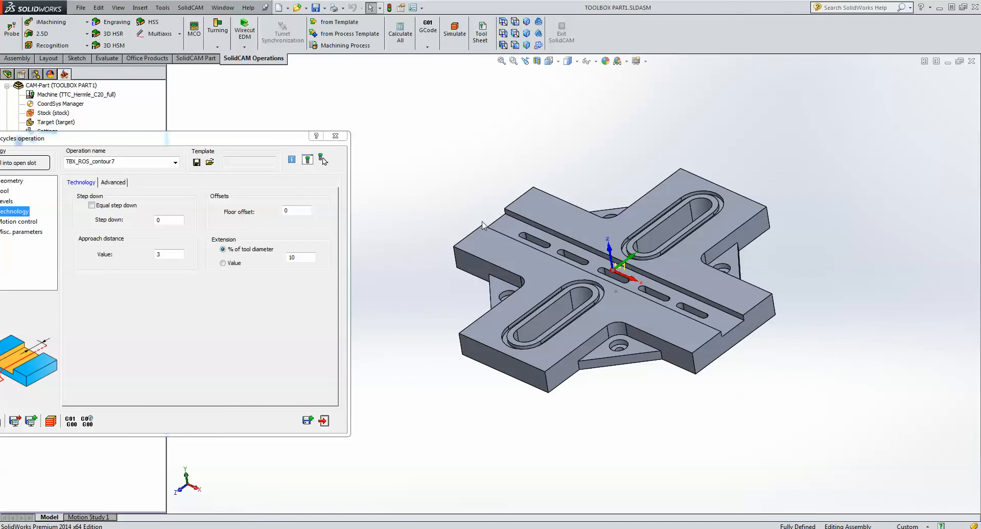
pyautogui.moveTo(204, 138); pyautogui.dragTo(445, 91)
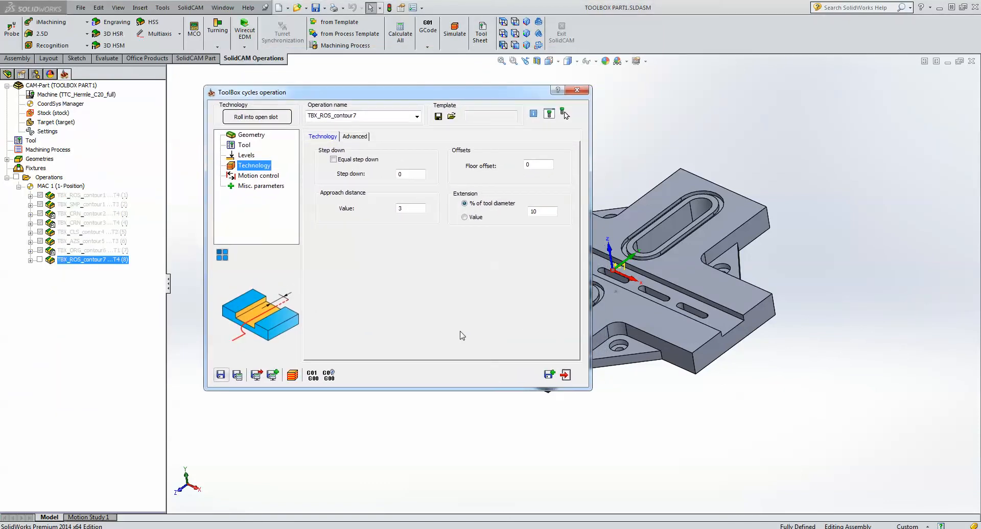
# Save and copy the operation, change the copy's technology to Simple Slot, and review its contour7 geometry on the part.
pyautogui.click(550, 376)
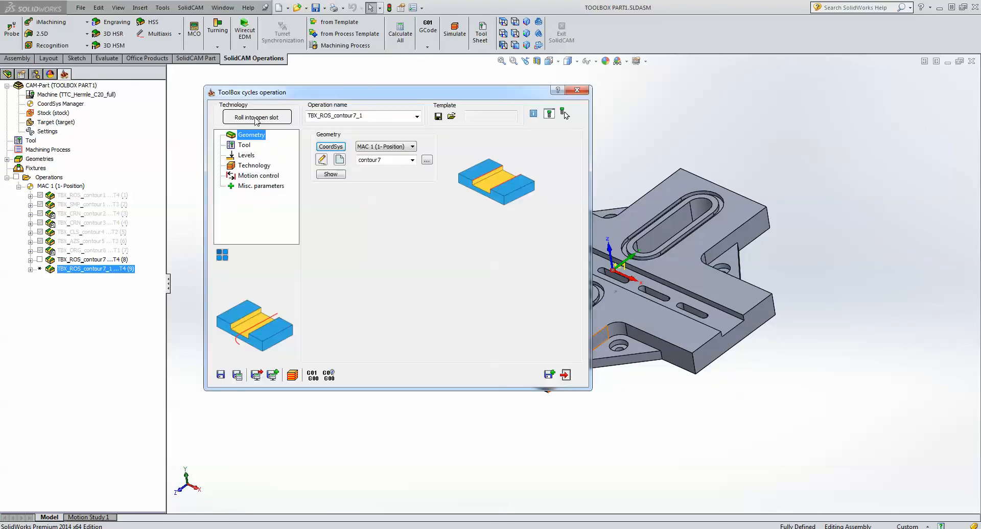
pyautogui.click(257, 117)
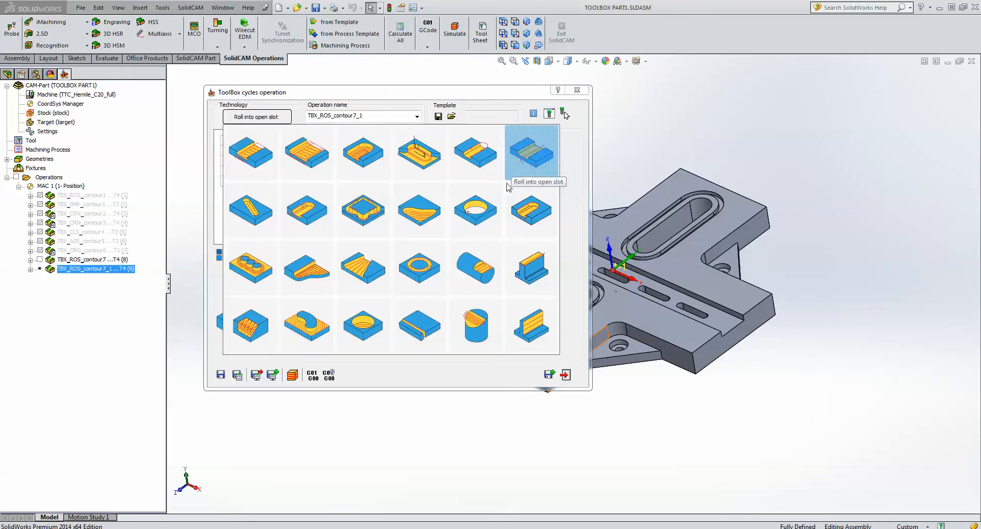
pyautogui.click(484, 163)
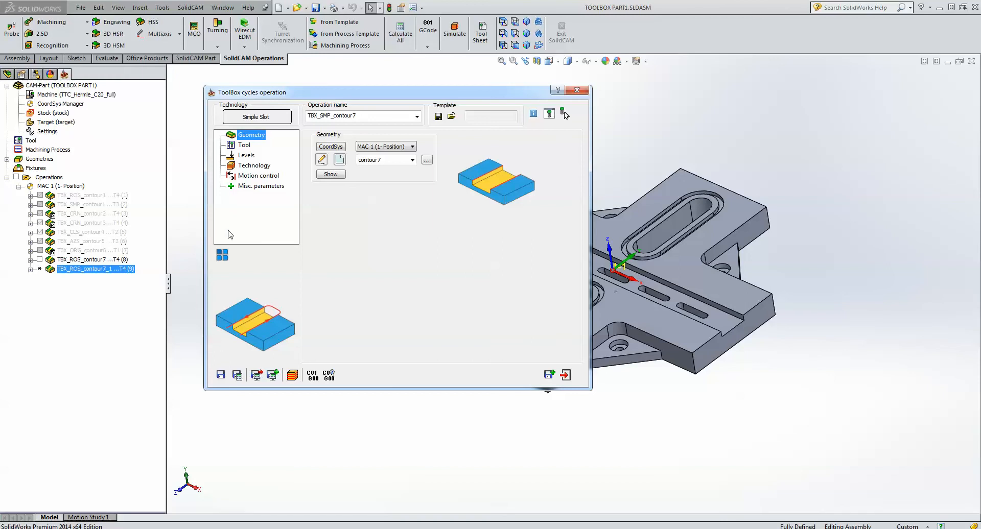
pyautogui.click(330, 174)
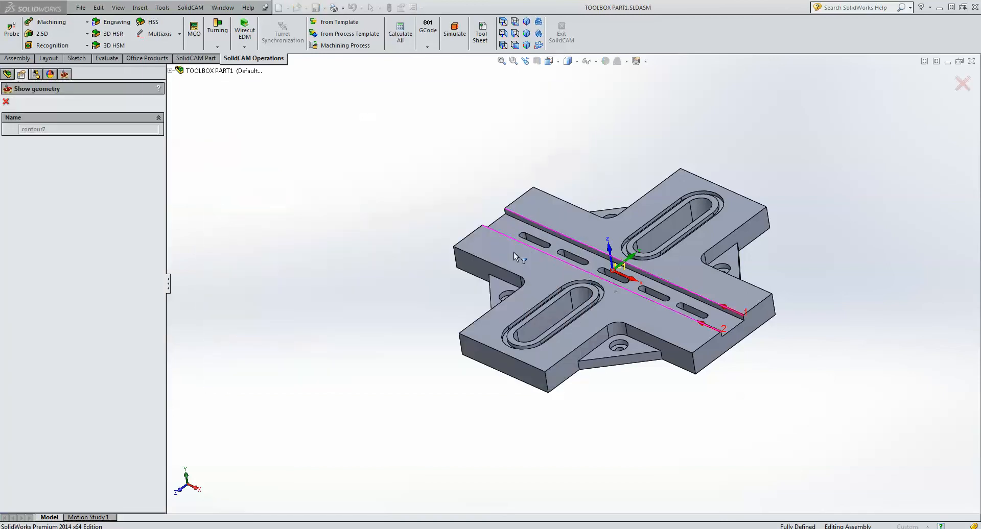
pyautogui.click(6, 101)
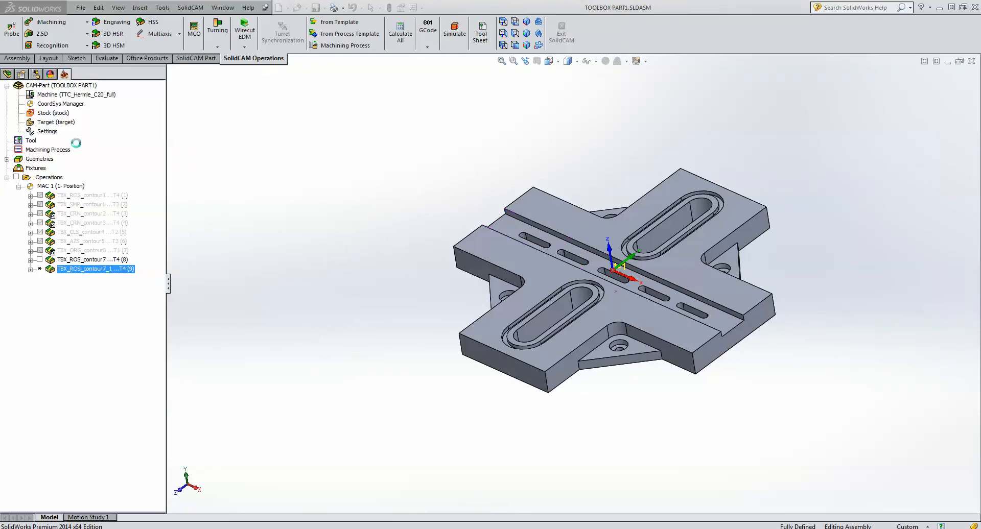
# Assign the existing 10 mm end mill, tool number 3, to the simple slot operation.
pyautogui.click(248, 147)
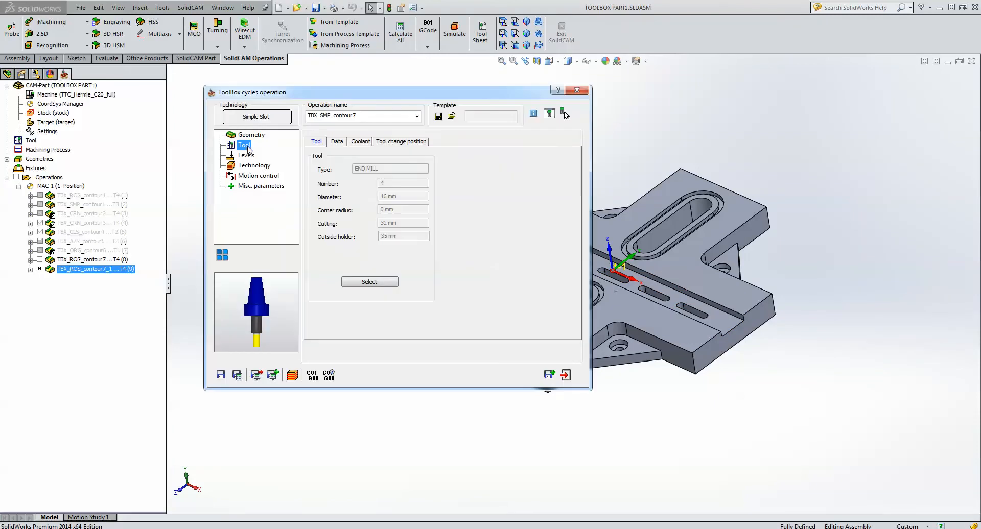
pyautogui.click(370, 282)
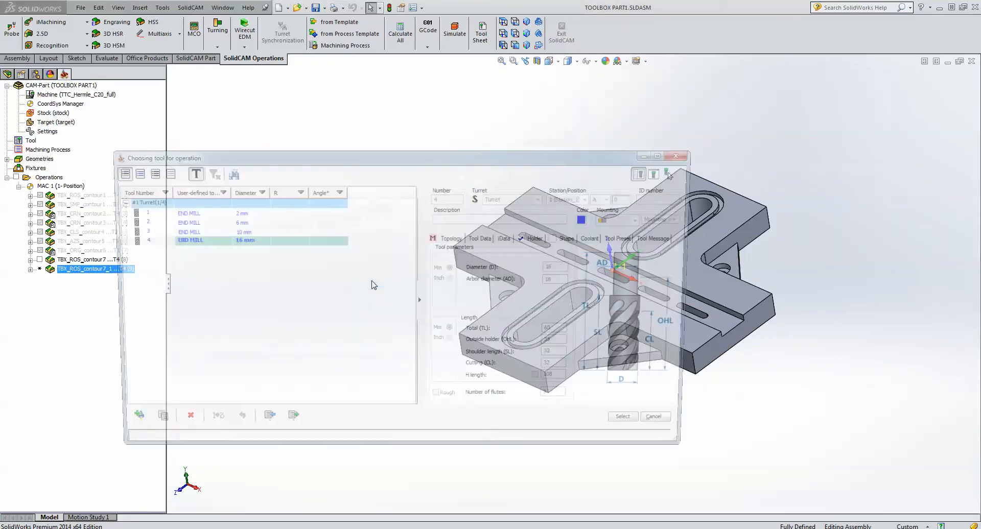
pyautogui.click(223, 233)
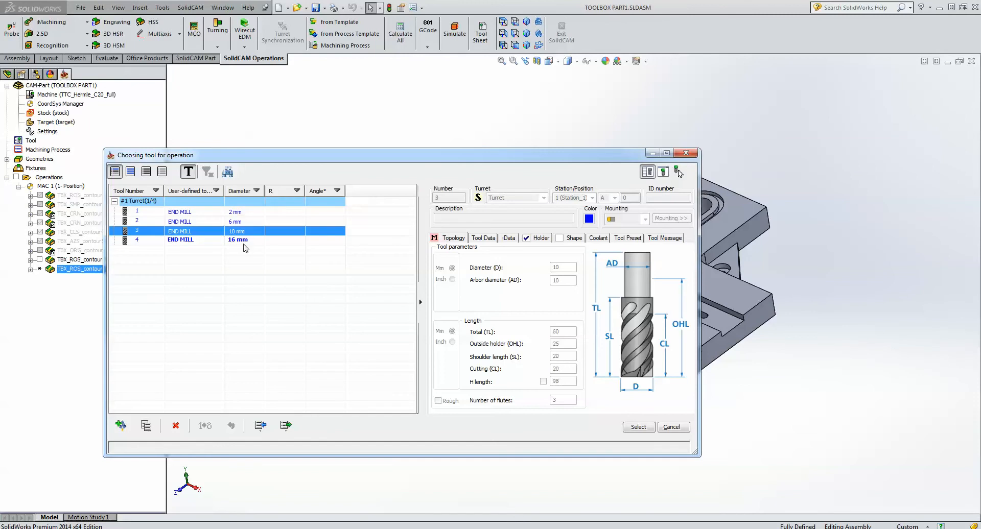
pyautogui.click(638, 427)
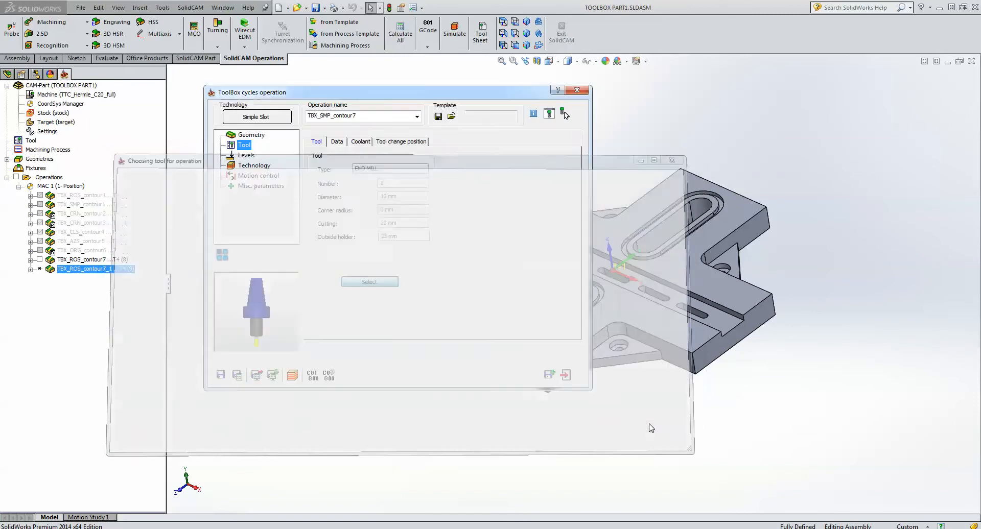
# Set the wall offset to 0.2 and enable wall finish, reviewing the levels, step down and extension settings.
pyautogui.click(248, 156)
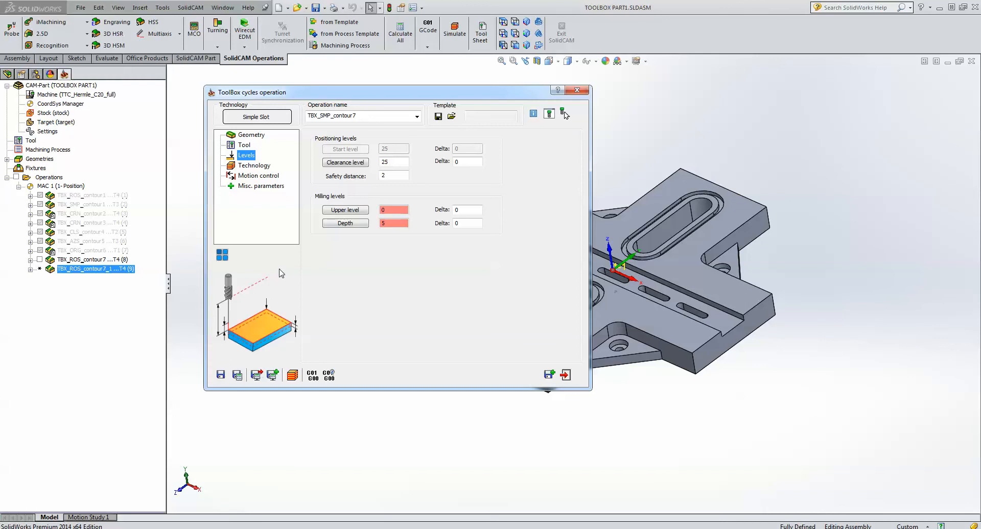
pyautogui.click(254, 166)
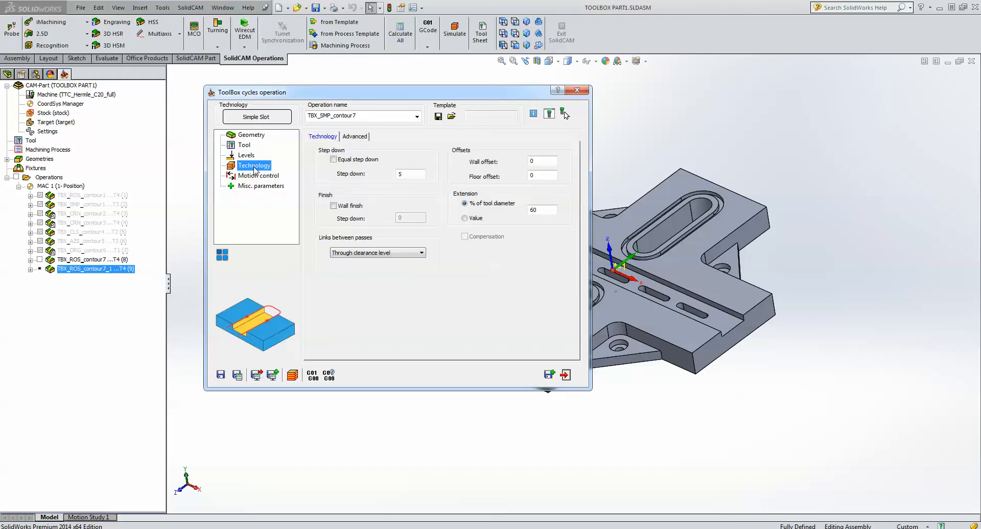
pyautogui.click(402, 175)
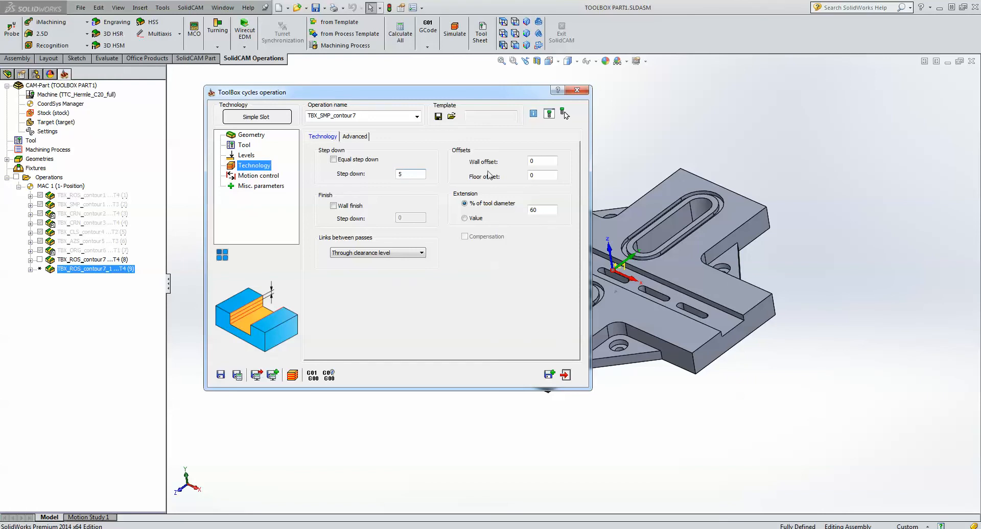
pyautogui.click(539, 161)
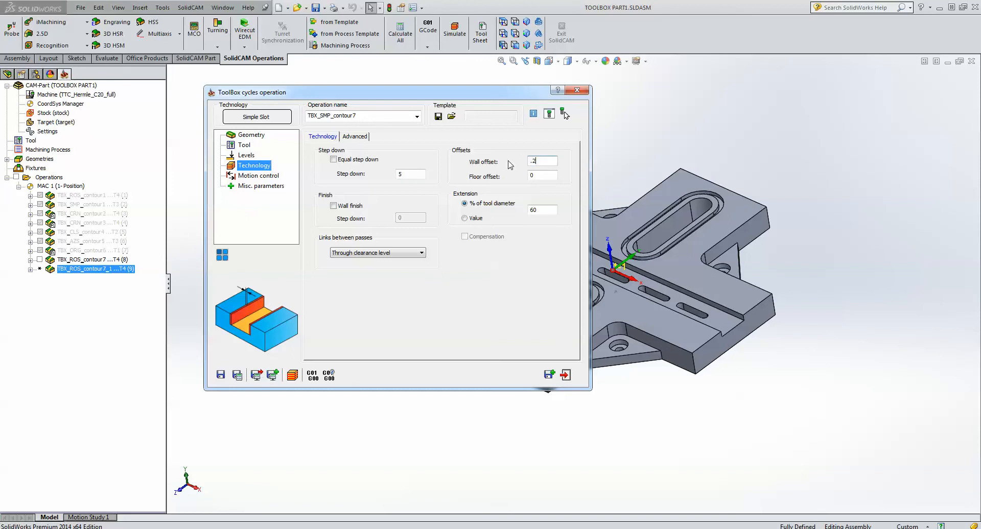
pyautogui.click(337, 207)
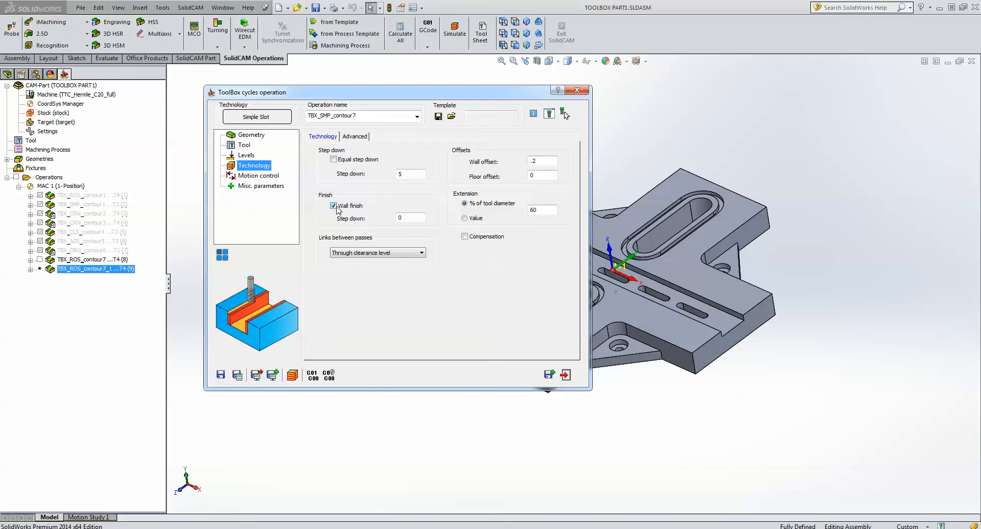
pyautogui.click(542, 210)
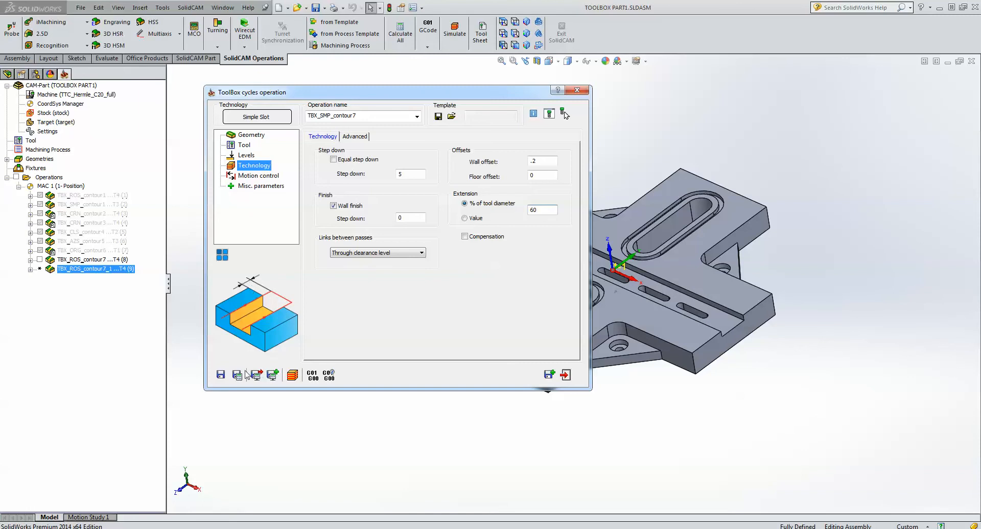
# Save and calculate the Simple Slot operation, open its simulation and step through the first pass along the slot.
pyautogui.click(293, 376)
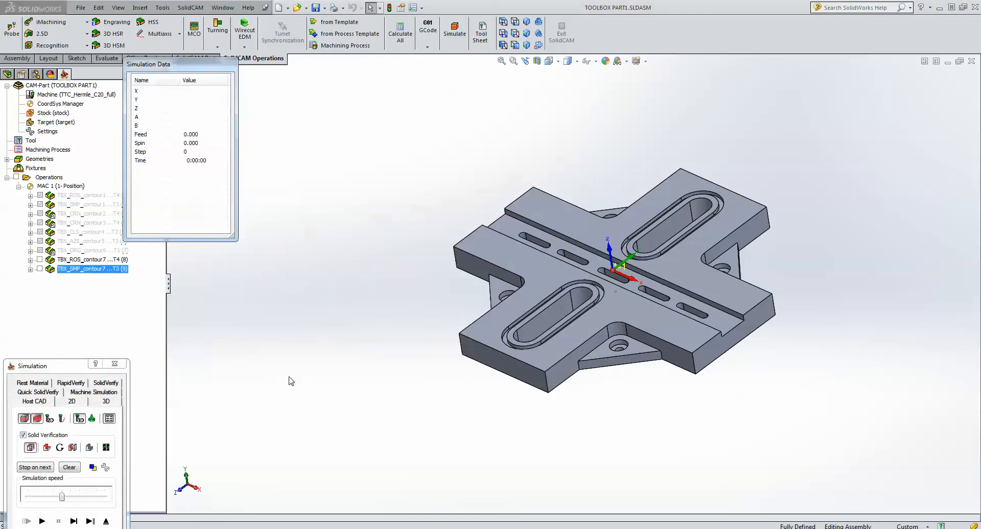
pyautogui.moveTo(100, 361); pyautogui.dragTo(260, 274)
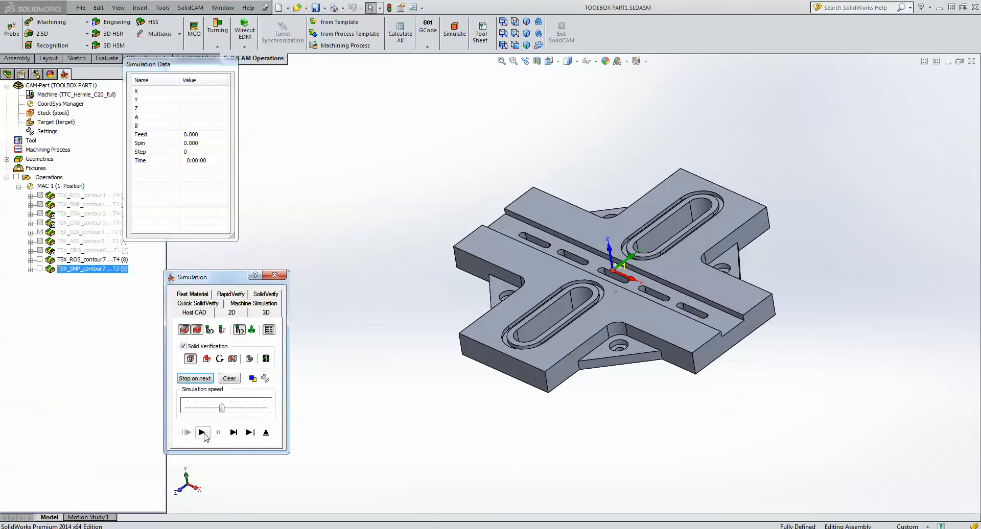
pyautogui.click(233, 434)
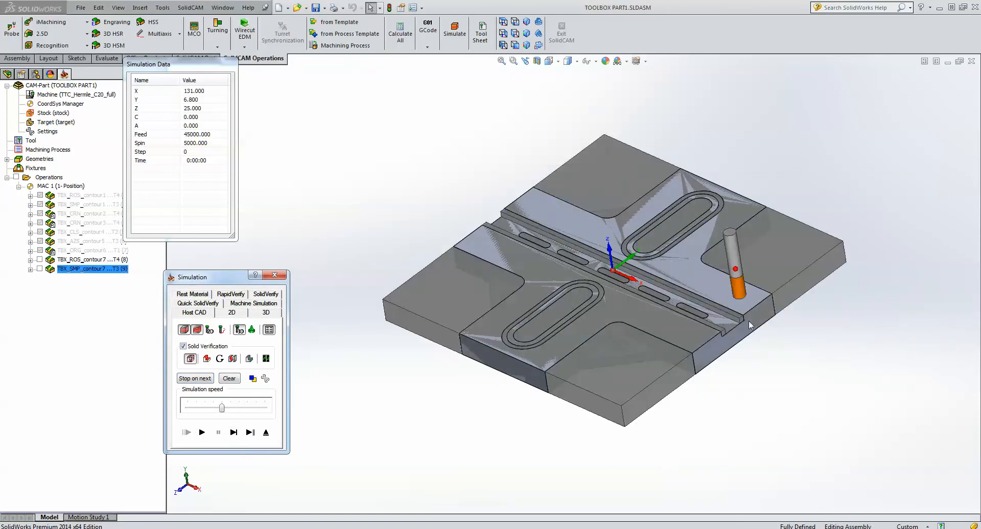
pyautogui.click(235, 433)
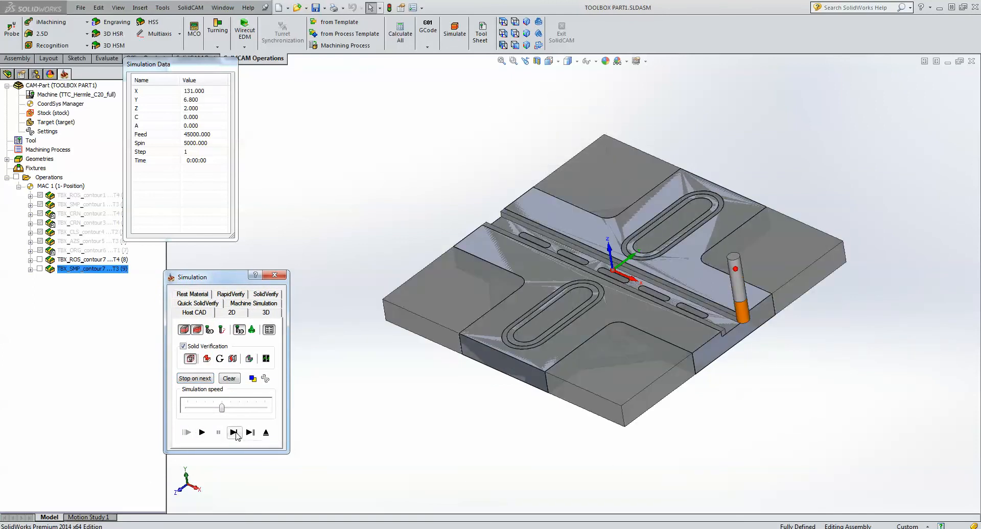
pyautogui.click(234, 433)
pyautogui.click(234, 433)
pyautogui.click(234, 433)
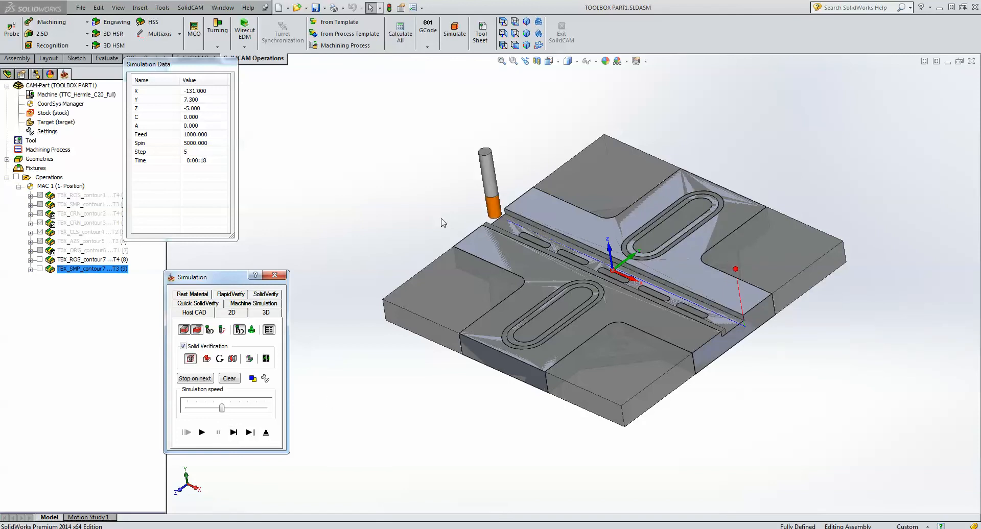
# Step through the remaining roughing and wall finish moves of the slot, then exit the simulation and the operation.
pyautogui.scroll(-3, 591, 247)
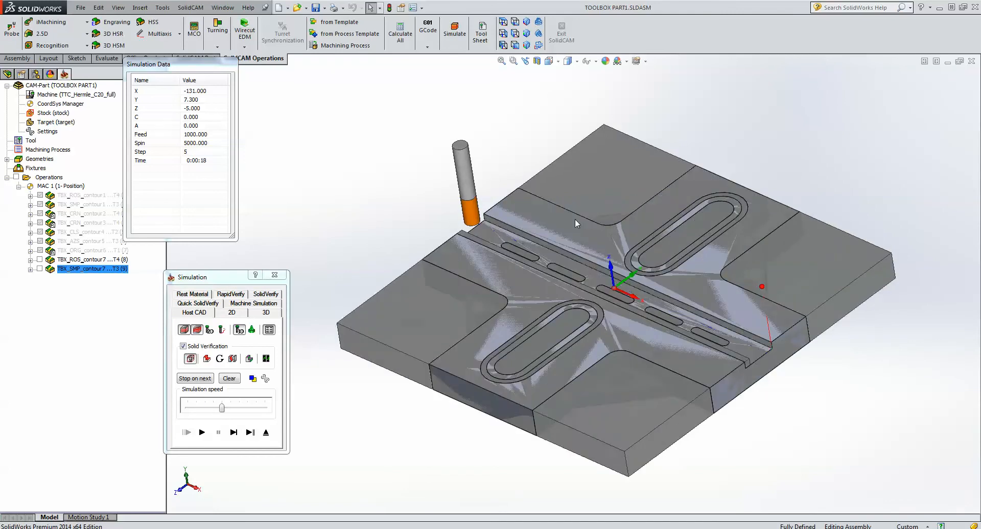
pyautogui.click(234, 433)
pyautogui.click(234, 433)
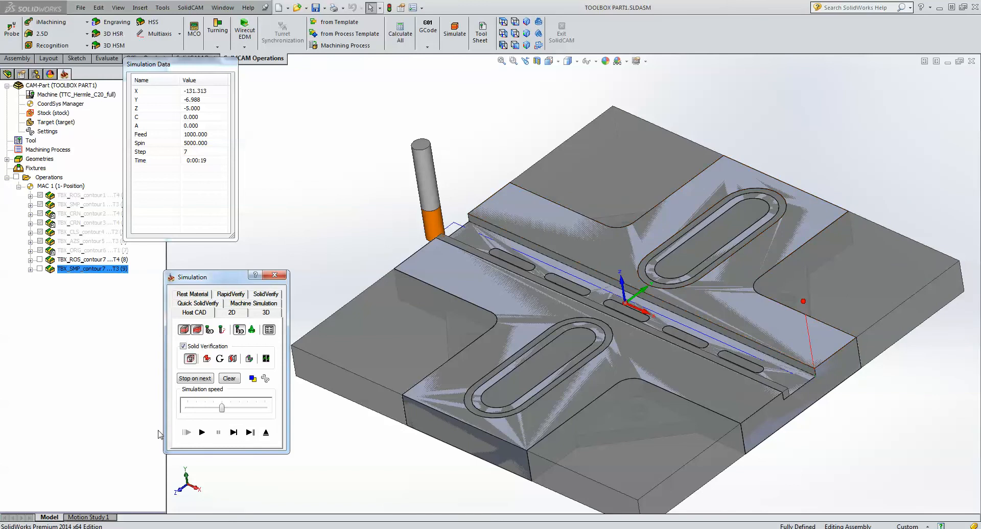
pyautogui.click(234, 433)
pyautogui.click(234, 433)
pyautogui.click(234, 433)
pyautogui.click(234, 433)
pyautogui.click(234, 433)
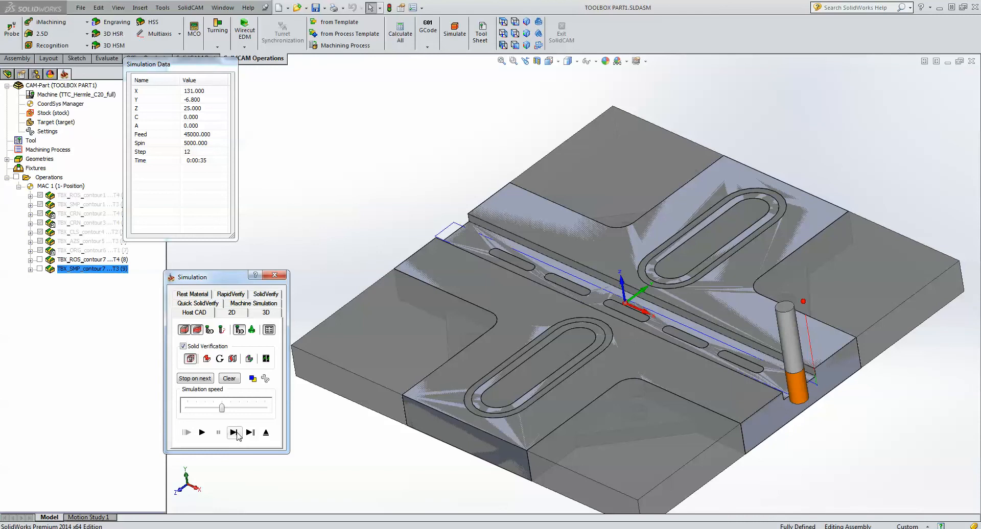
pyautogui.click(235, 432)
pyautogui.click(235, 432)
pyautogui.click(234, 433)
pyautogui.click(234, 433)
pyautogui.click(238, 433)
pyautogui.click(239, 433)
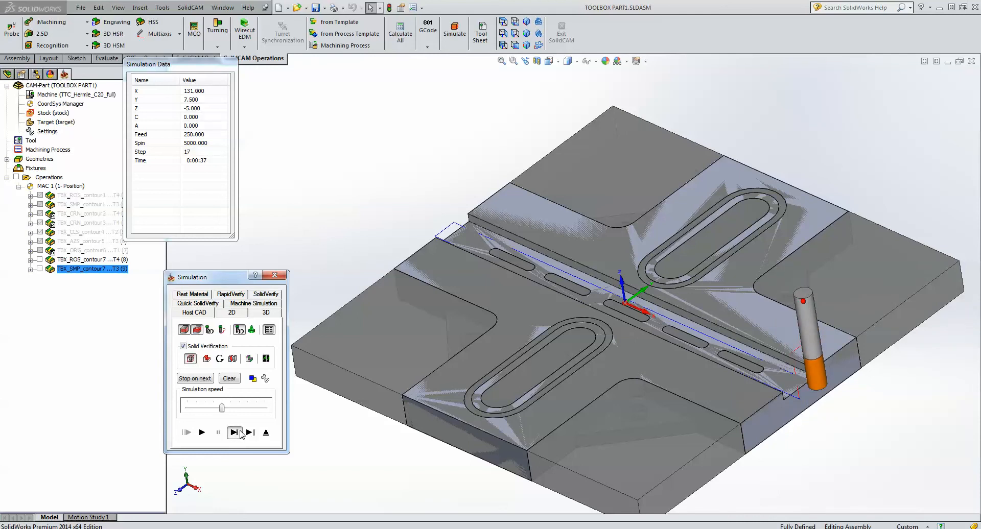
pyautogui.click(239, 433)
pyautogui.click(239, 433)
pyautogui.click(240, 433)
pyautogui.click(242, 433)
pyautogui.click(242, 433)
pyautogui.click(266, 433)
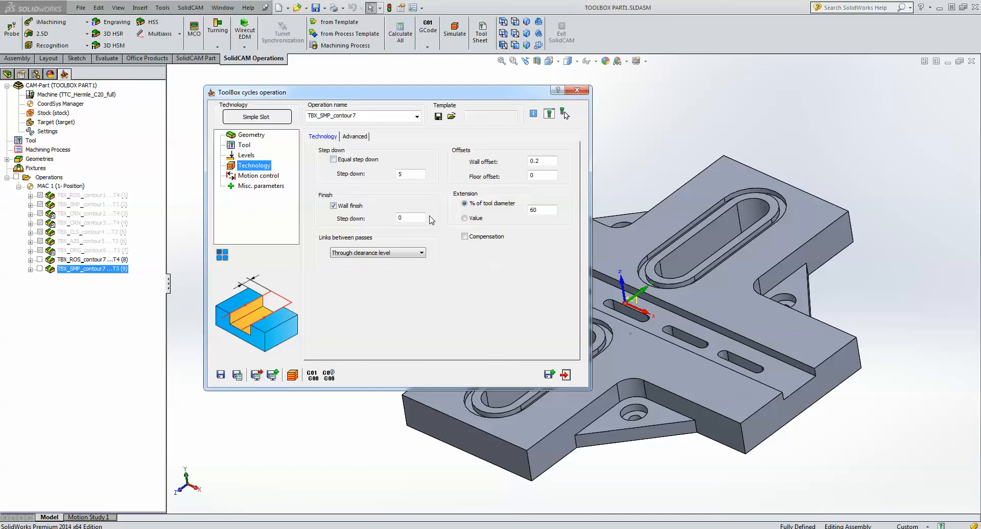
pyautogui.click(566, 376)
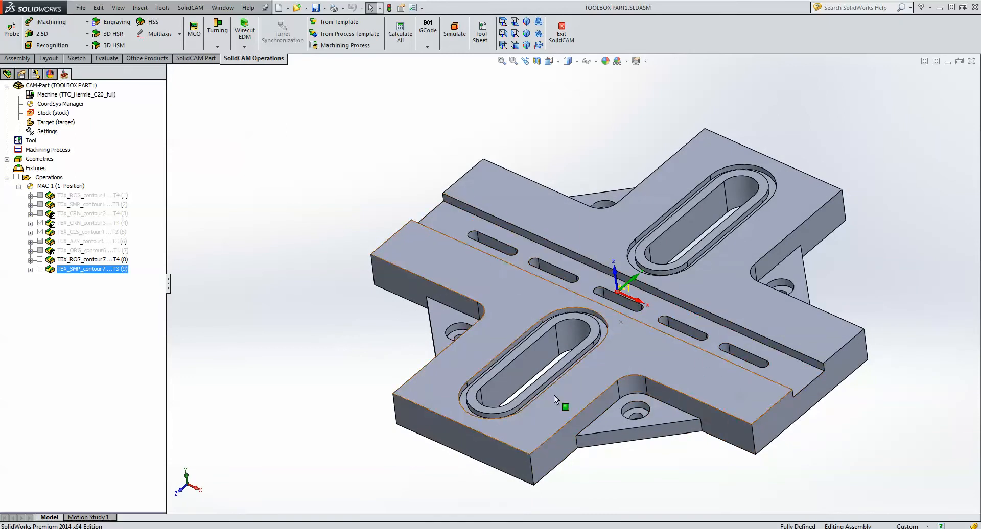
# Examine the plate's open corner areas in top and angled views.
pyautogui.click(660, 415)
pyautogui.click(663, 457)
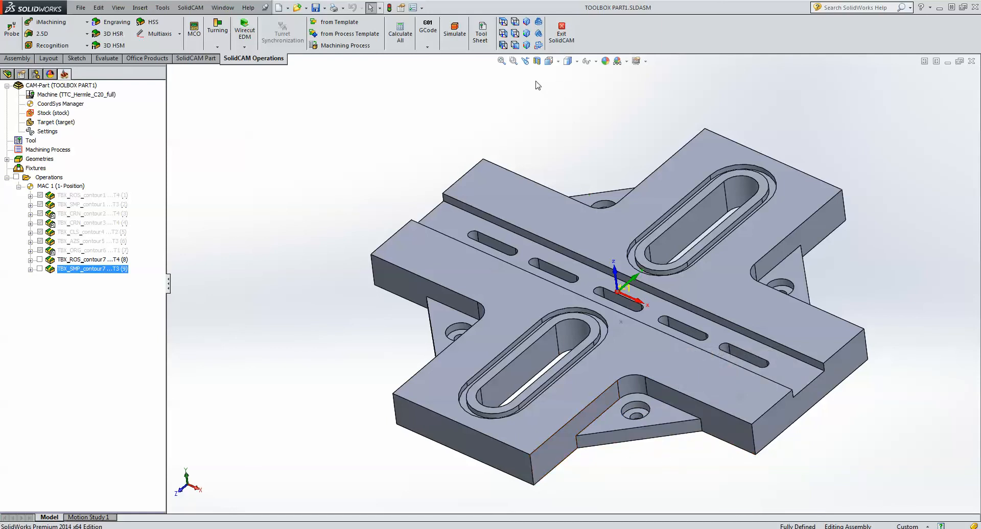
pyautogui.click(514, 45)
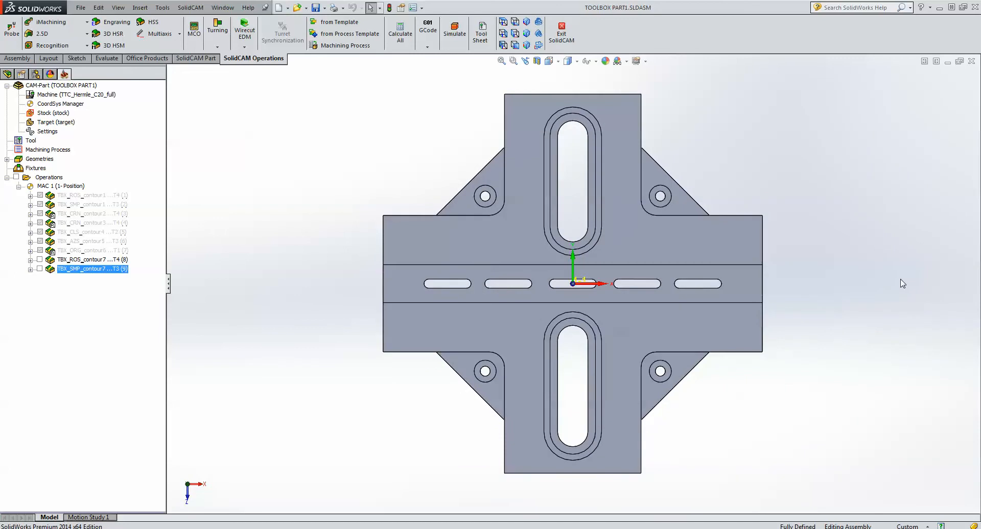
pyautogui.hotkey('ctrl', '7')
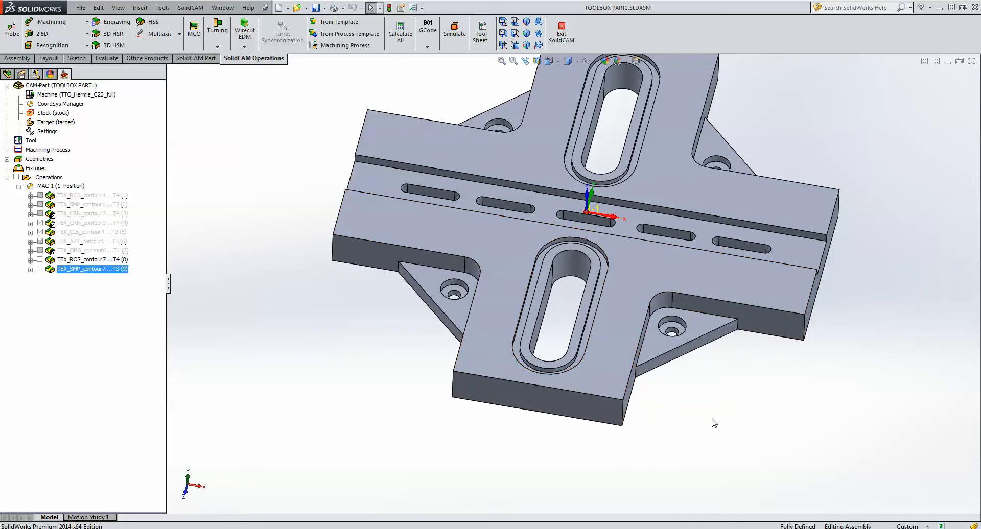
pyautogui.click(508, 22)
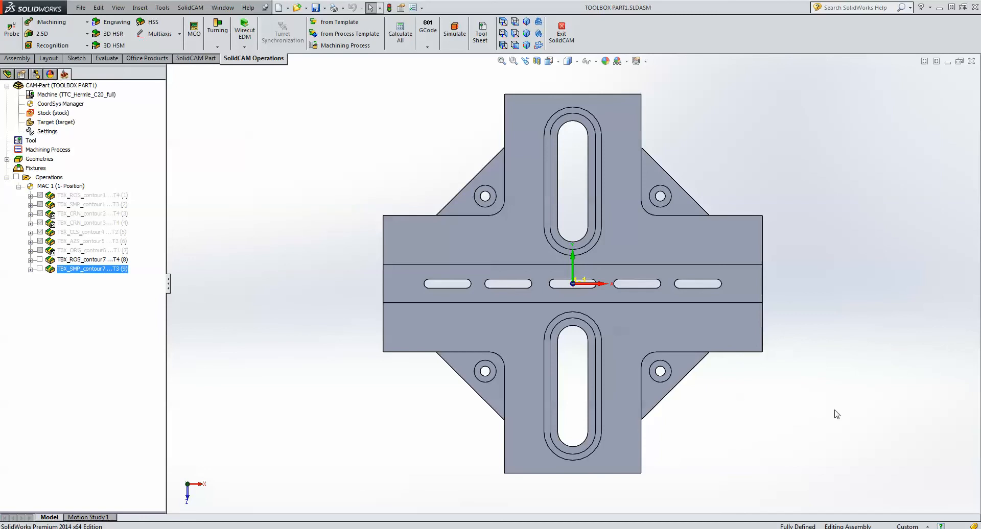
pyautogui.hotkey('ctrl', '7')
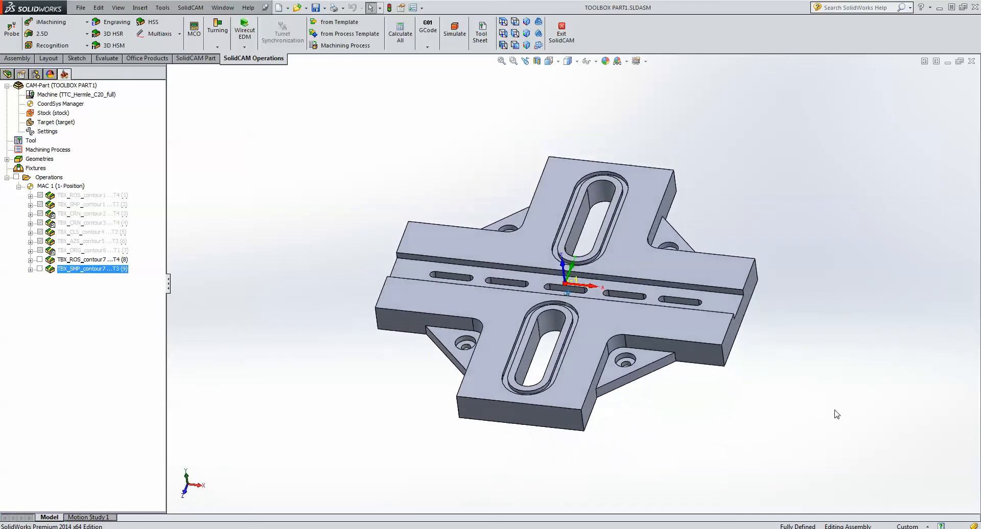
# Add a new ToolBox cycles operation and choose the Simple Corner technology for it.
pyautogui.click(71, 34)
pyautogui.click(63, 136)
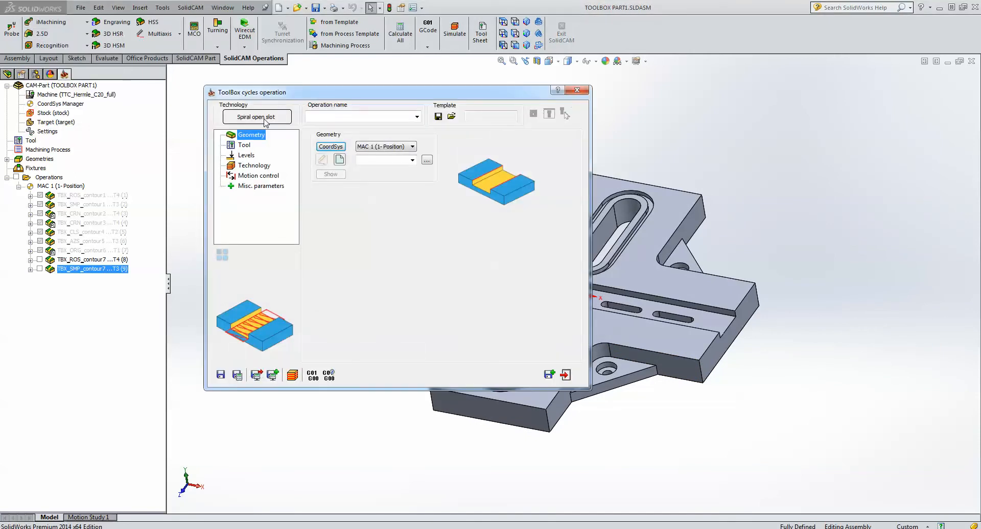
pyautogui.click(264, 118)
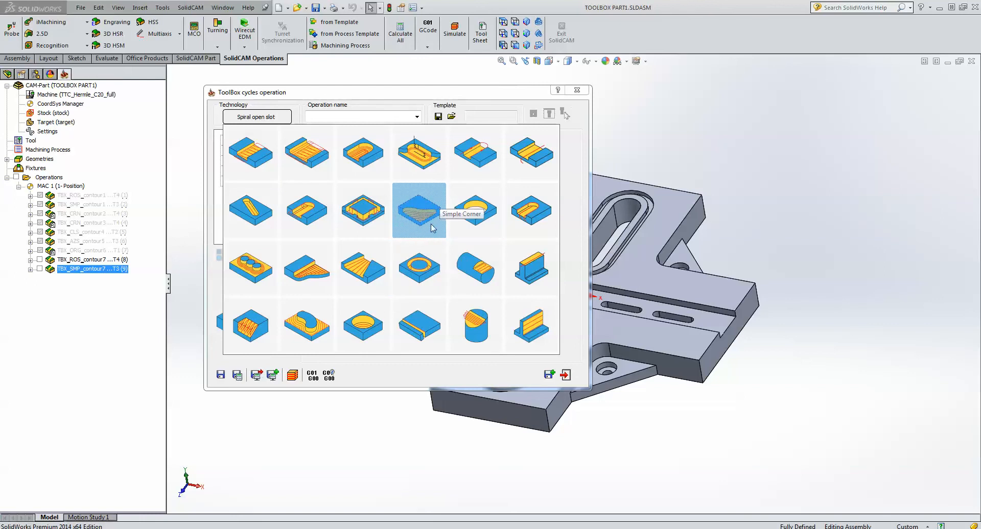
pyautogui.click(419, 210)
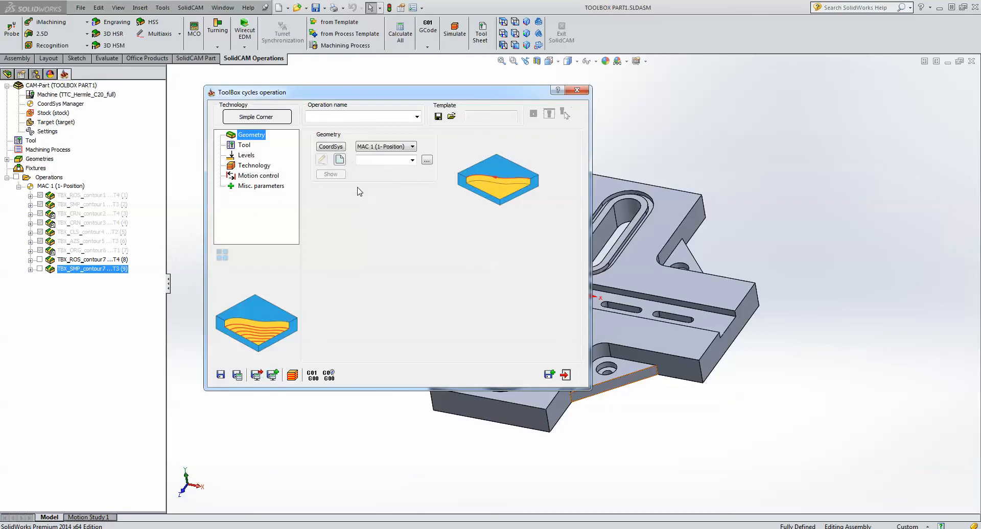
# Define the corner geometry as a curve chain along the two straight upper edges and the fillet around the front right corner.
pyautogui.click(340, 159)
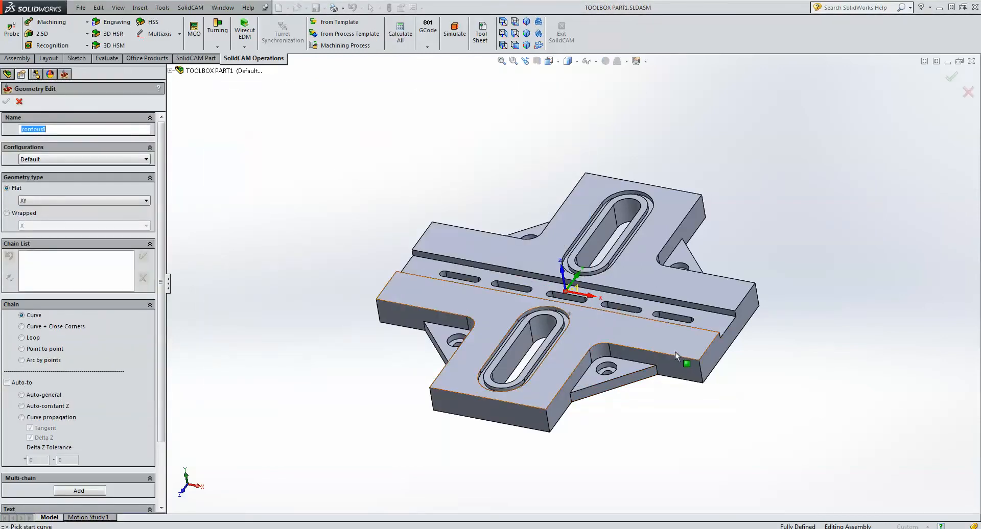
pyautogui.click(679, 358)
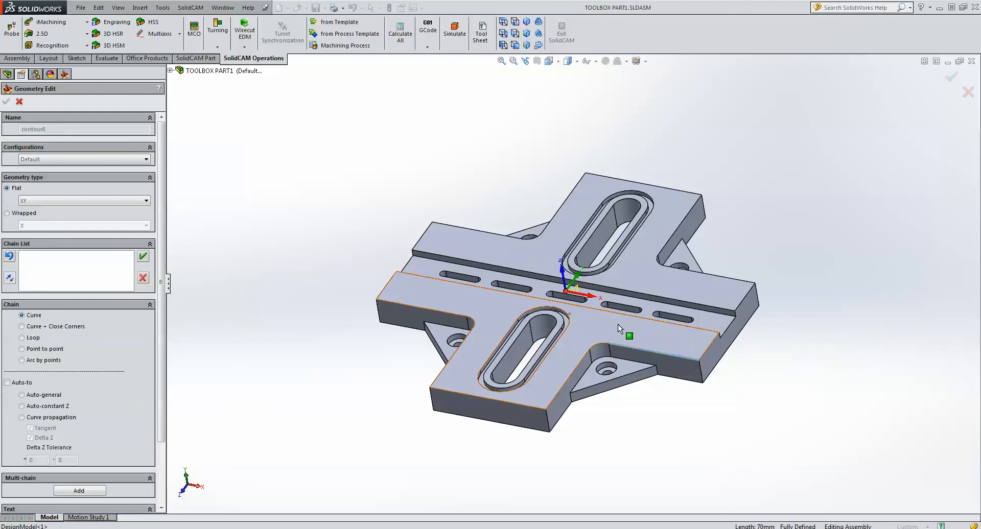
pyautogui.click(575, 363)
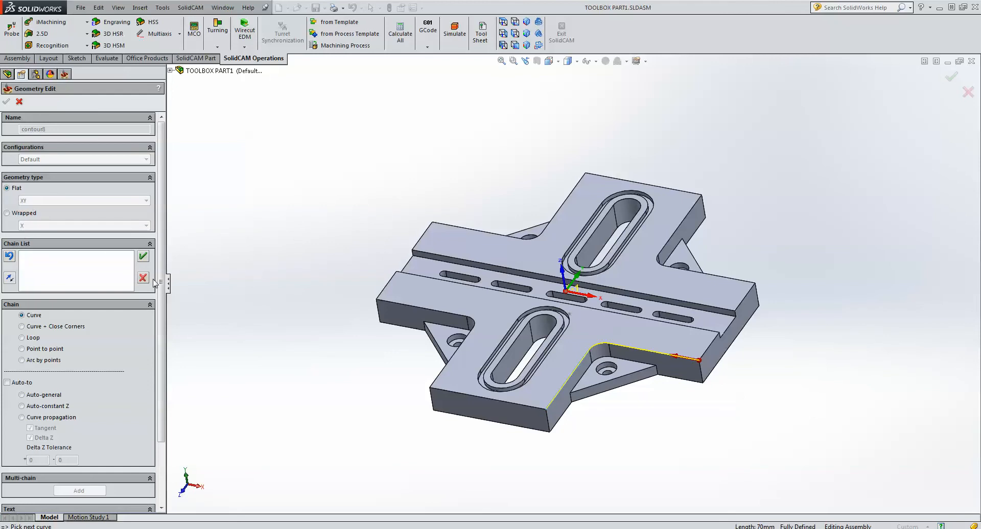
pyautogui.click(143, 256)
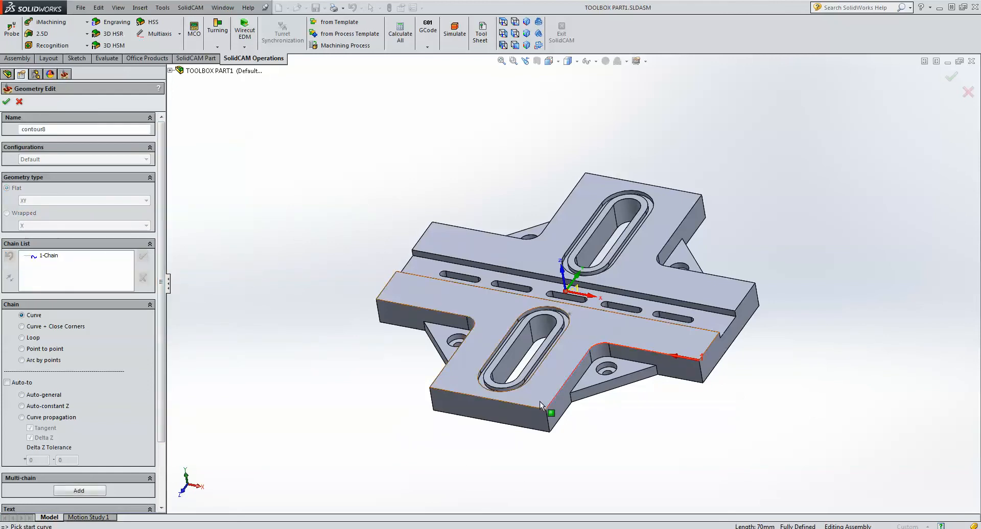
pyautogui.click(6, 102)
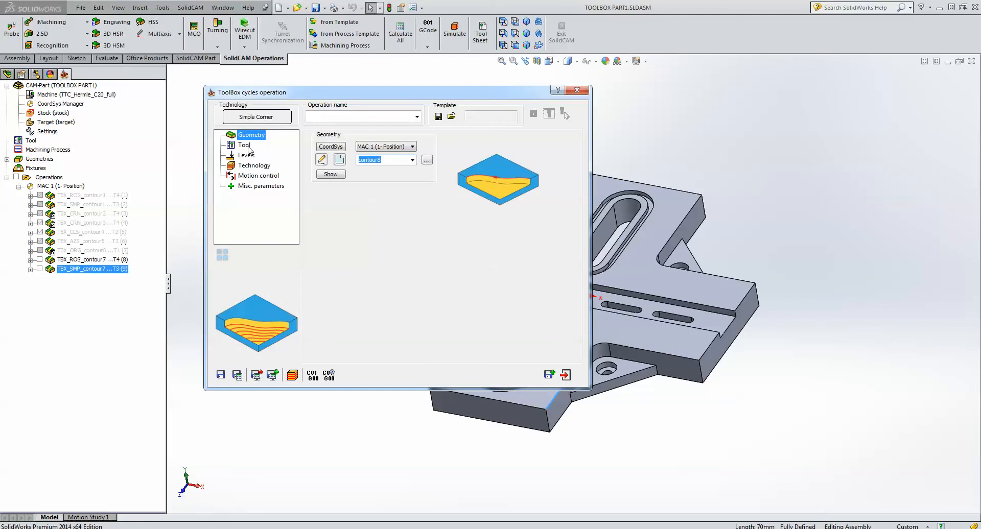
# Assign the existing 16 mm end mill, tool number 4, to the Simple Corner operation.
pyautogui.click(245, 145)
pyautogui.click(367, 282)
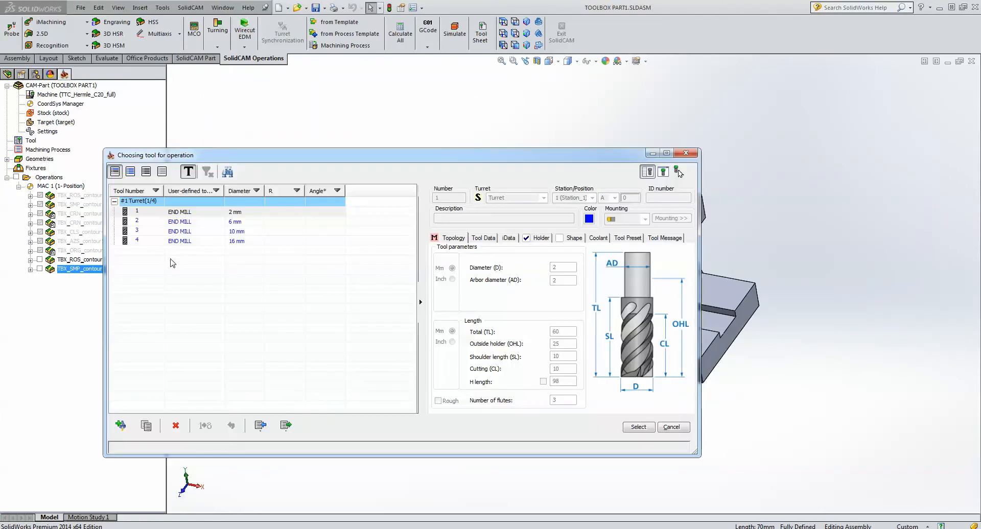
pyautogui.click(180, 240)
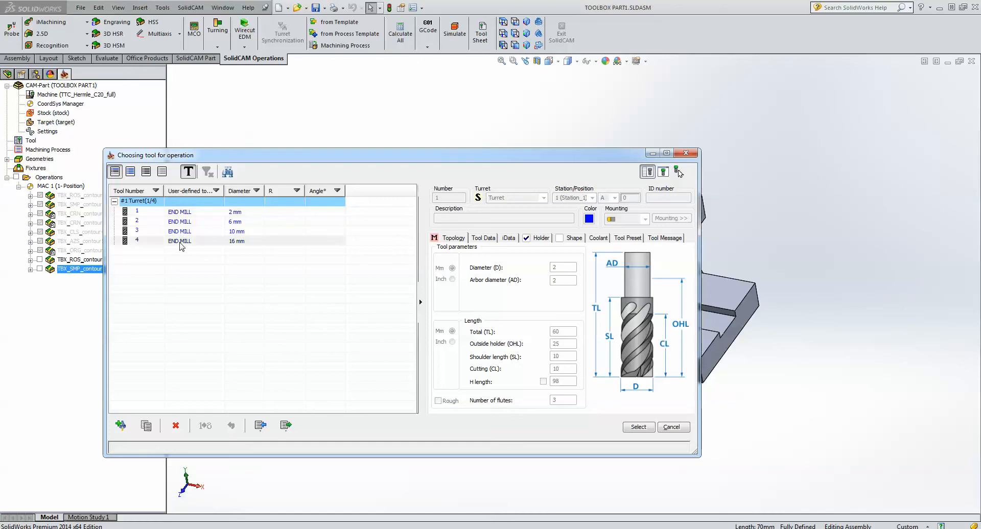
pyautogui.click(639, 427)
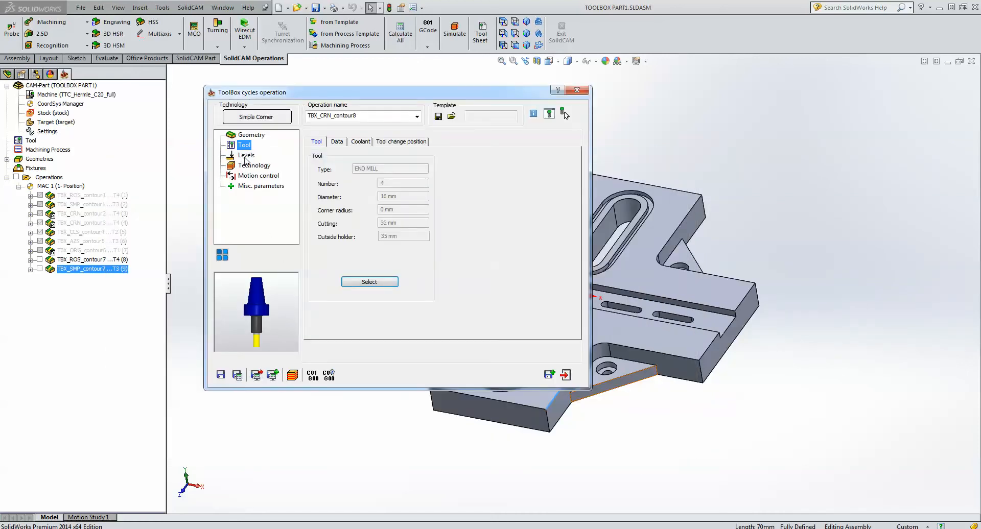
# Pick the upper level 0 from the plate's top face and the depth 12 from the triangular corner face.
pyautogui.click(246, 155)
pyautogui.click(393, 210)
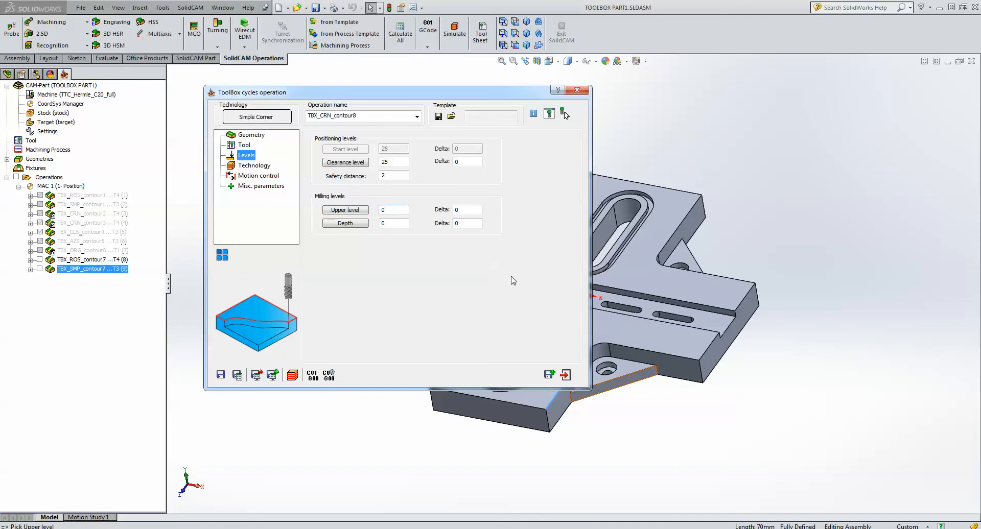
pyautogui.click(648, 340)
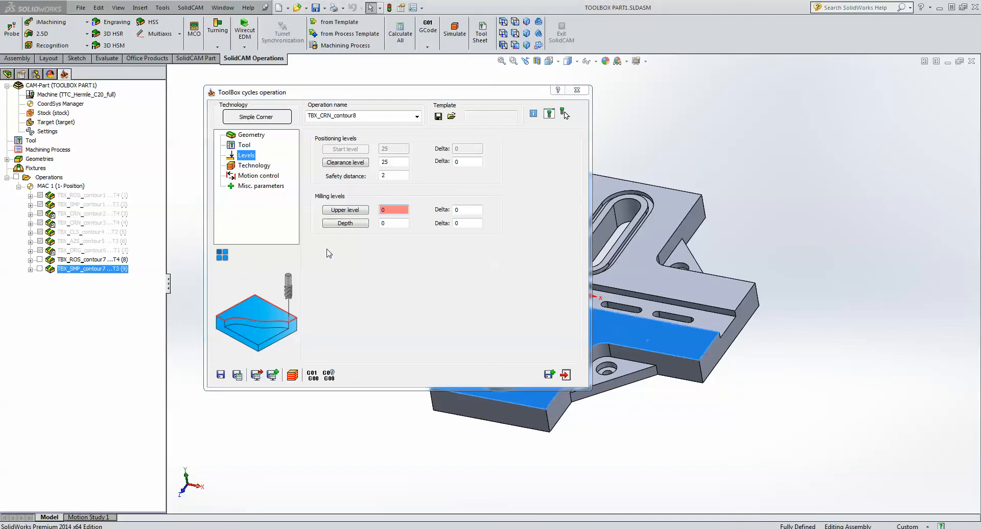
pyautogui.click(391, 224)
pyautogui.click(628, 364)
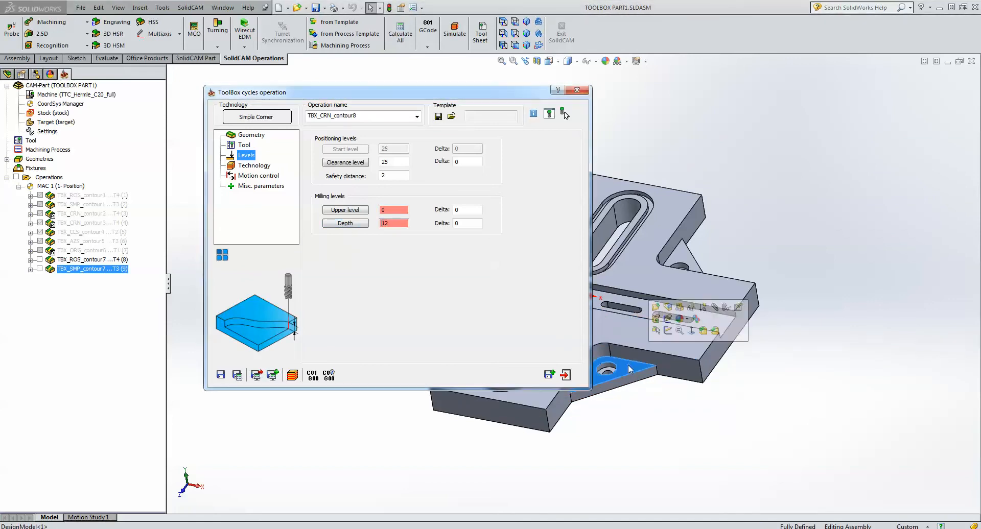
# Enable wall finish and set the rough step down to 5, reviewing the step over and the corner from the top view.
pyautogui.click(258, 165)
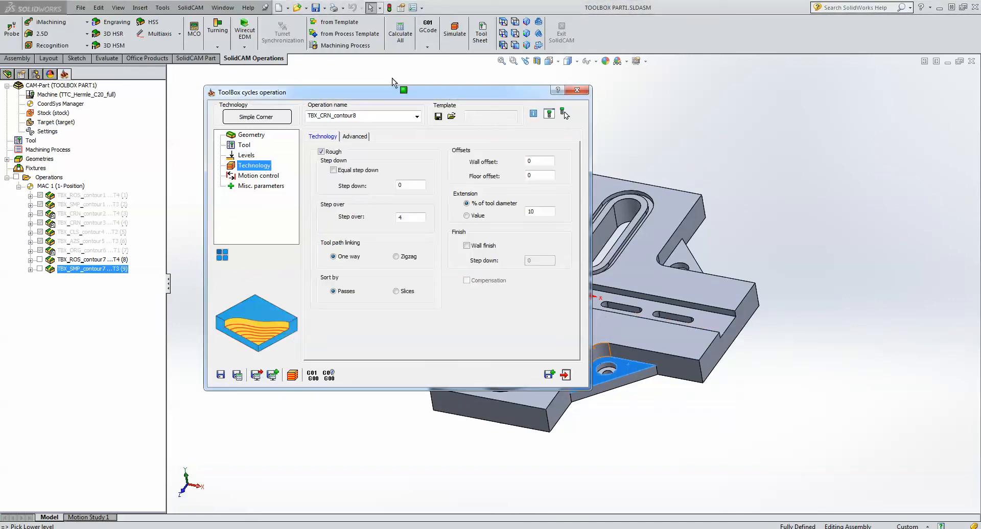
pyautogui.click(503, 22)
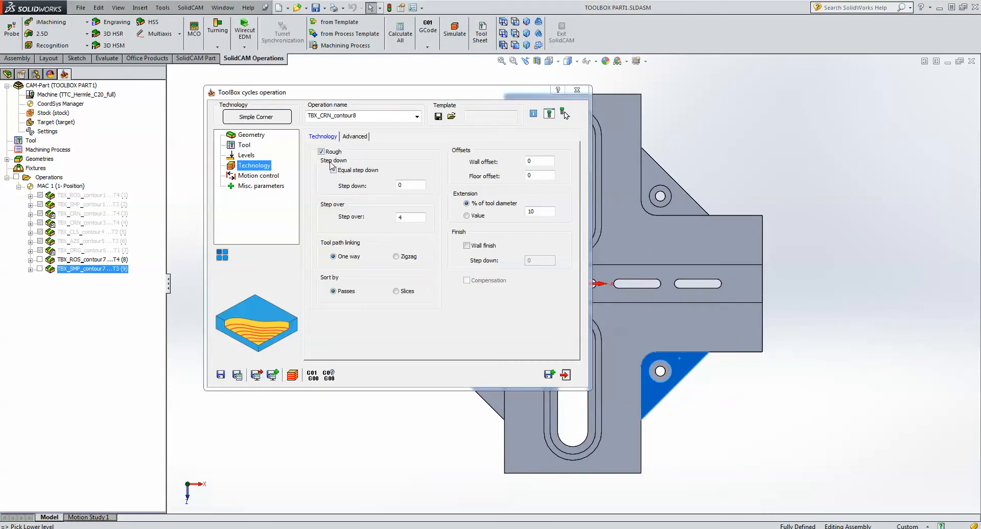
pyautogui.click(467, 246)
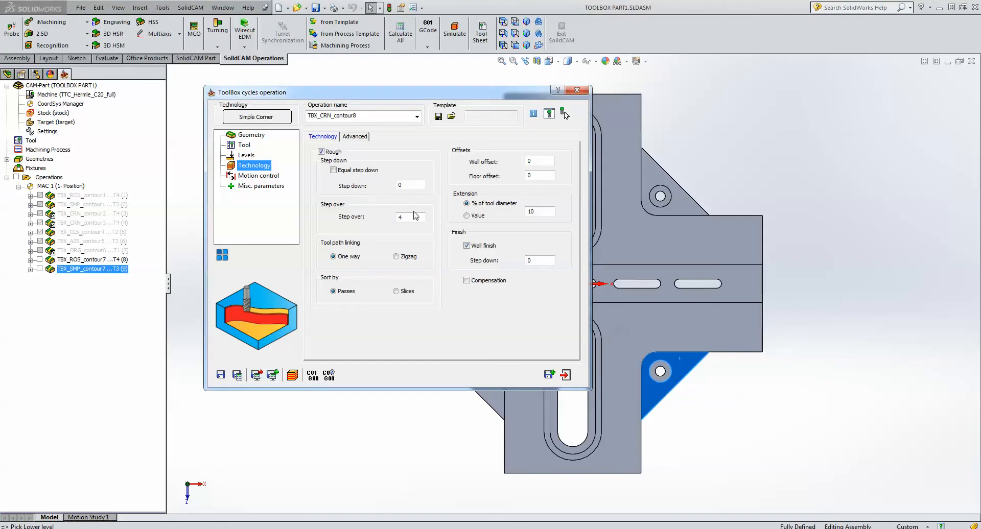
pyautogui.click(411, 186)
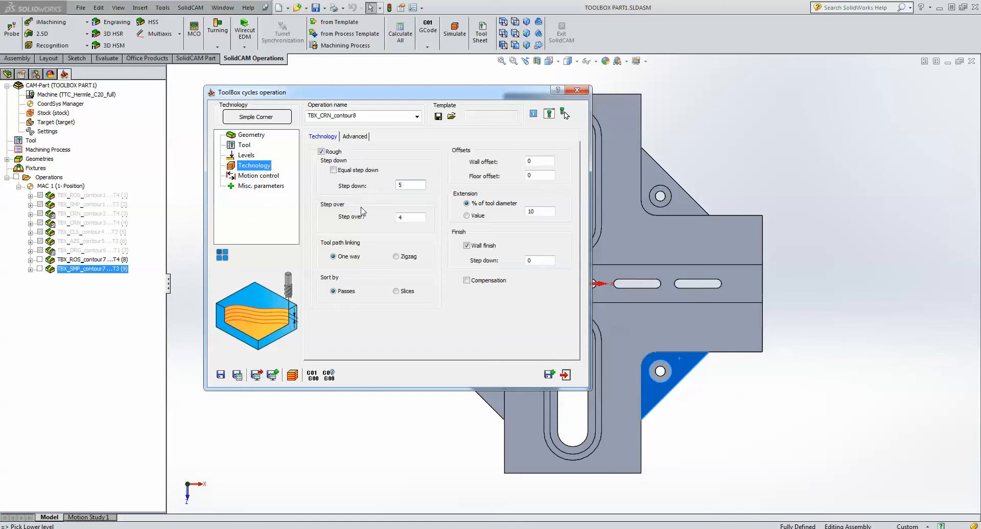
pyautogui.click(410, 217)
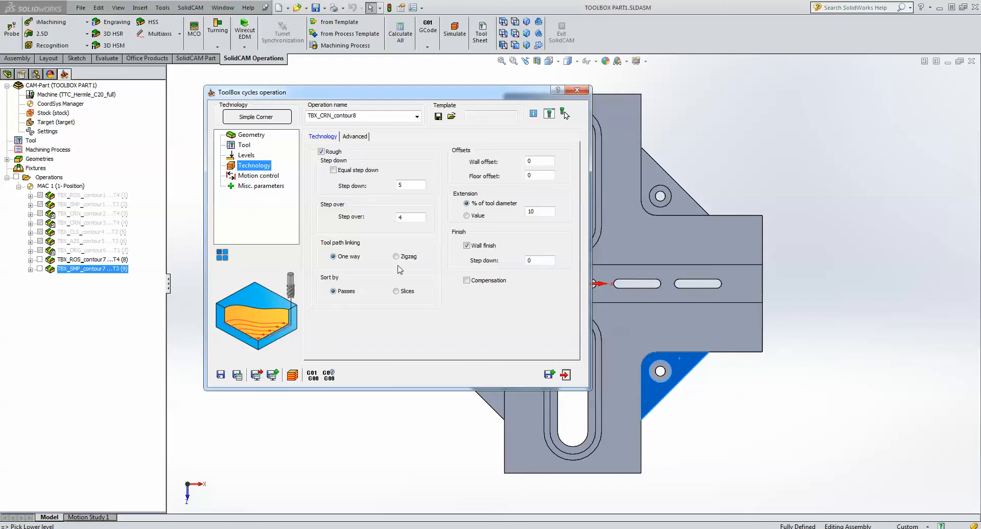
# Set one-way linking sorted by slices for the Simple Corner operation, and simulate it with solid verification at a slower speed.
pyautogui.click(332, 257)
pyautogui.click(292, 376)
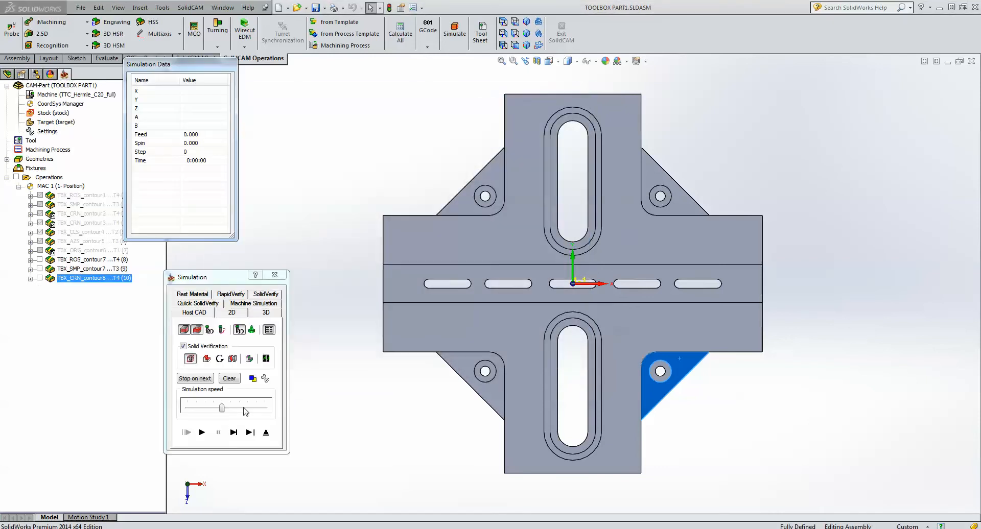
pyautogui.click(233, 433)
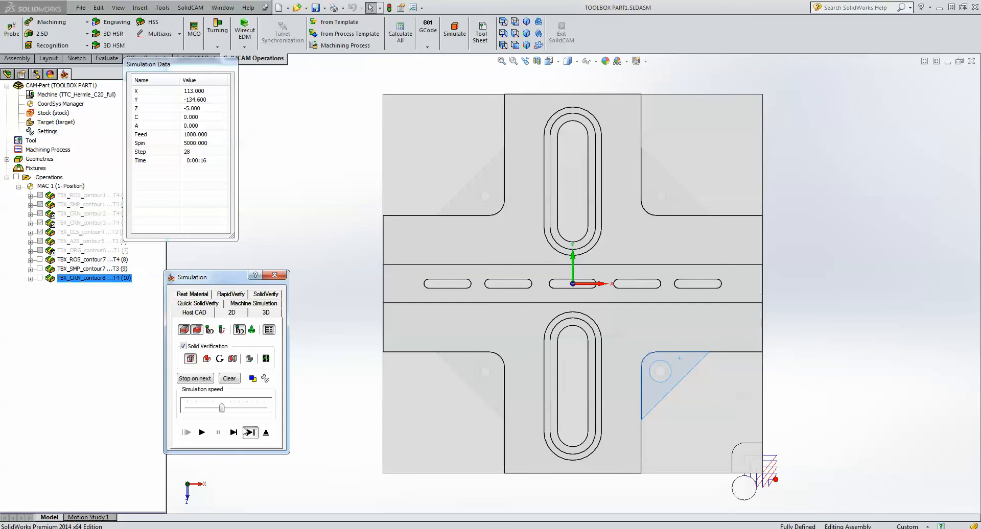
pyautogui.click(246, 431)
pyautogui.moveTo(221, 409); pyautogui.dragTo(205, 409)
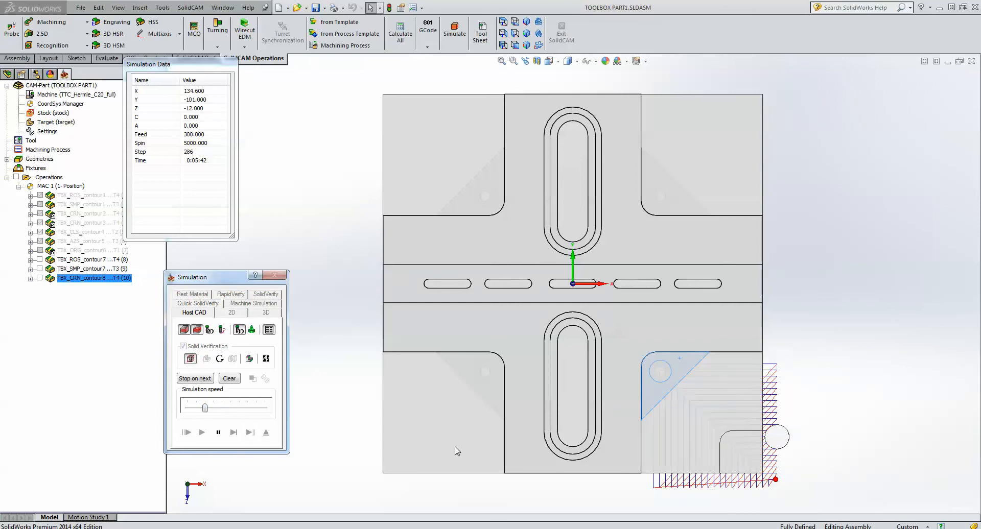
pyautogui.click(888, 335)
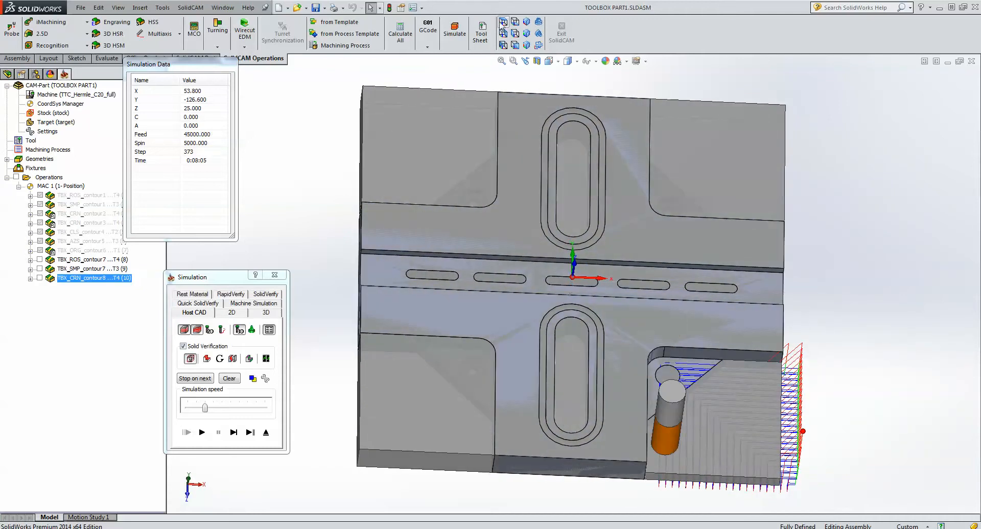
# Review the corner tool path from the top and at an angle with solid verification off, and exit the simulation.
pyautogui.click(504, 21)
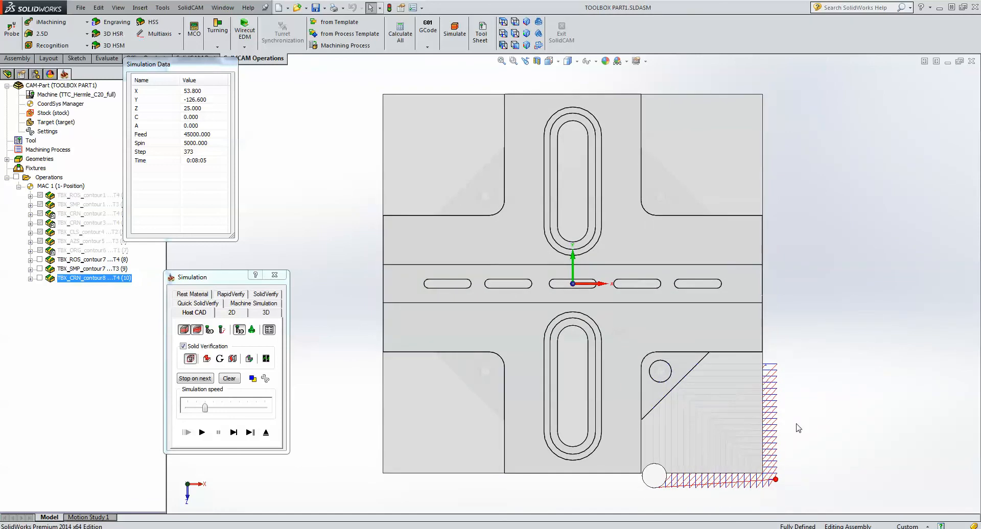
pyautogui.click(183, 346)
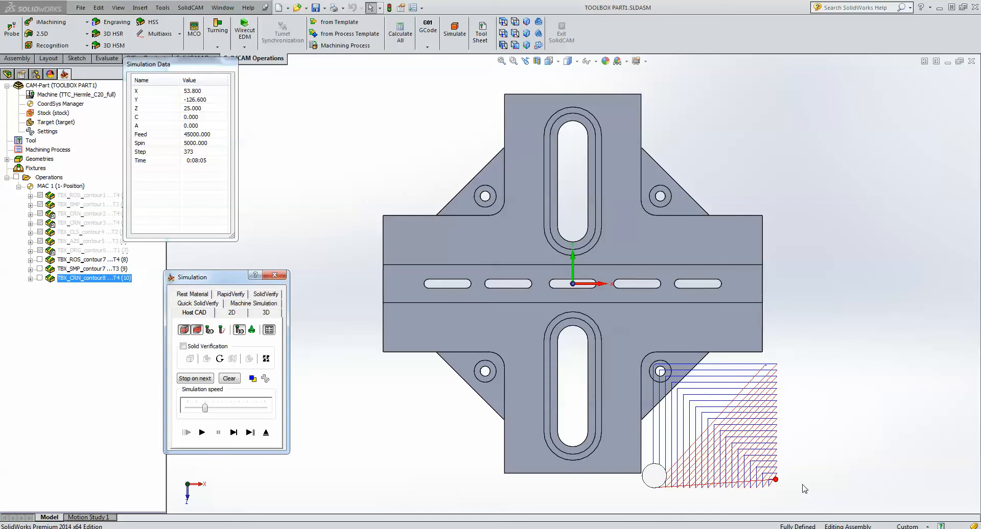
pyautogui.click(805, 489)
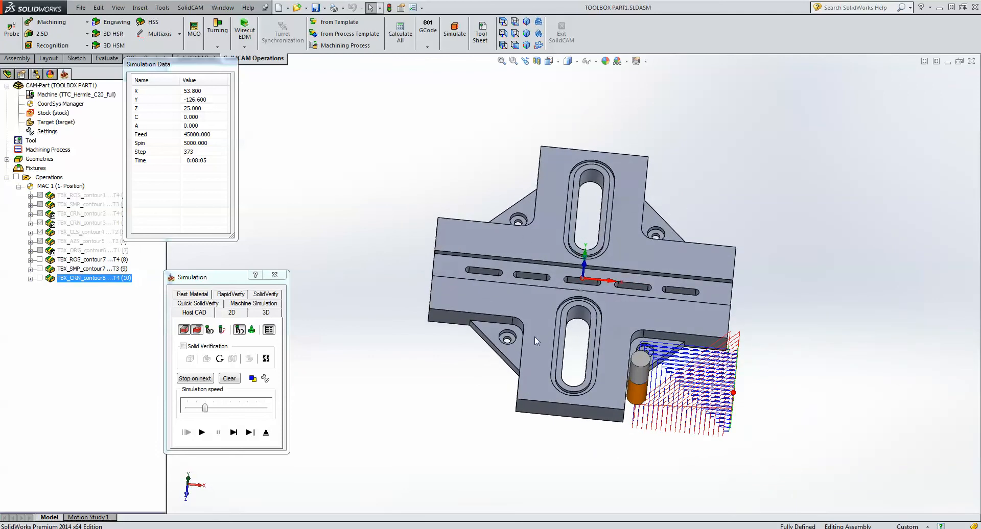
pyautogui.click(265, 432)
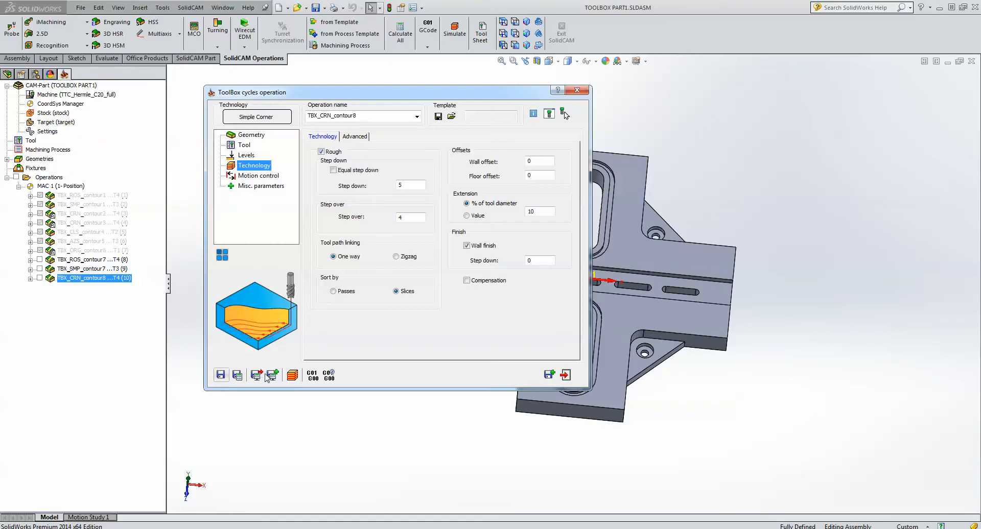
# Add a rotate-list transformation to the corner operation, including the original operation and three further rotations at 90-degree increments.
pyautogui.click(222, 255)
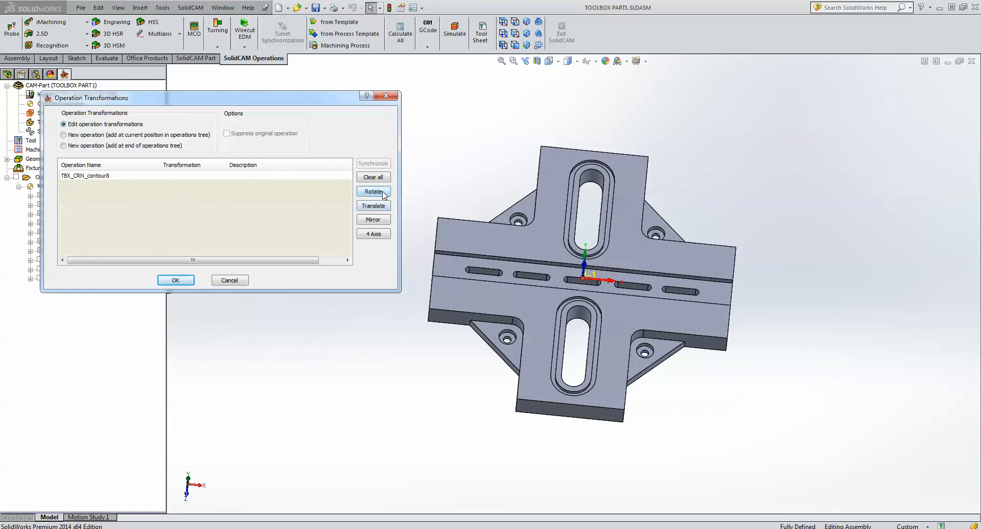
pyautogui.click(509, 19)
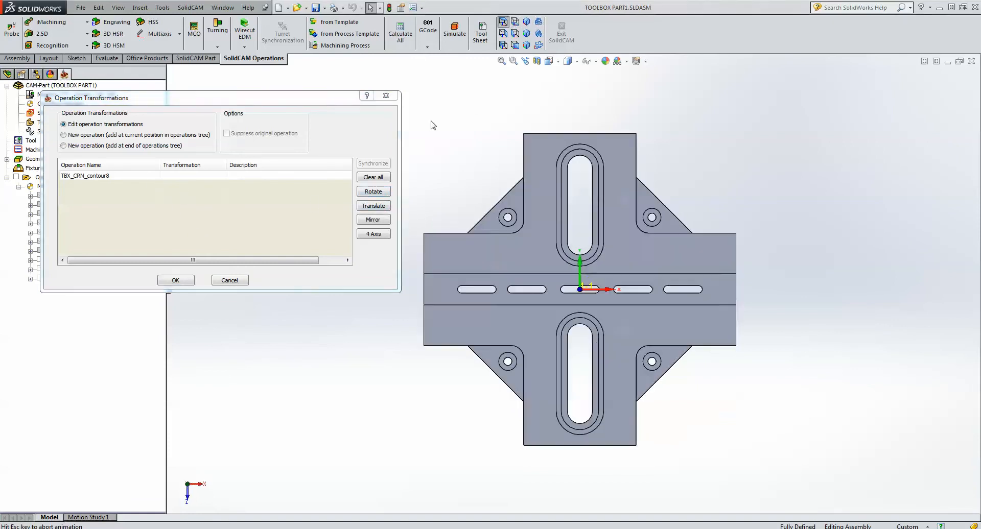
pyautogui.click(378, 192)
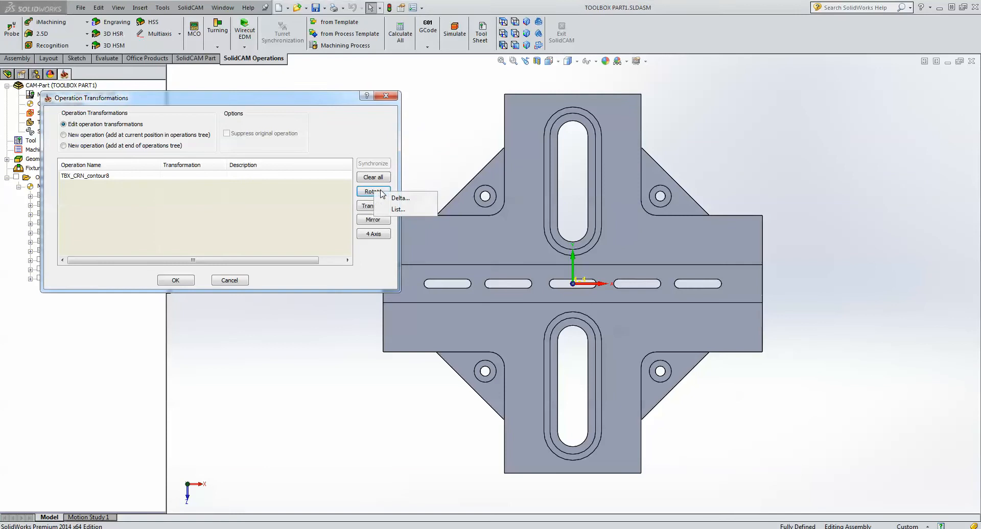
pyautogui.click(398, 210)
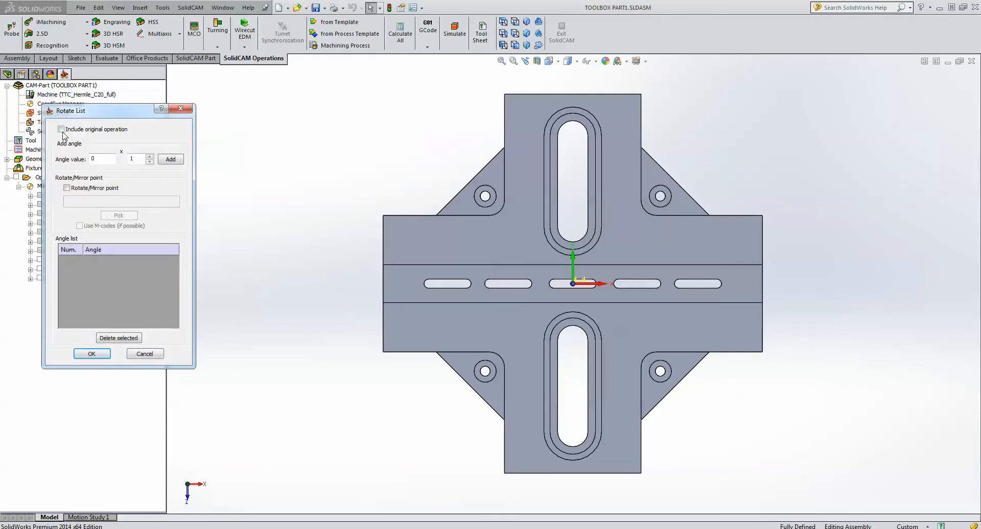
pyautogui.click(61, 130)
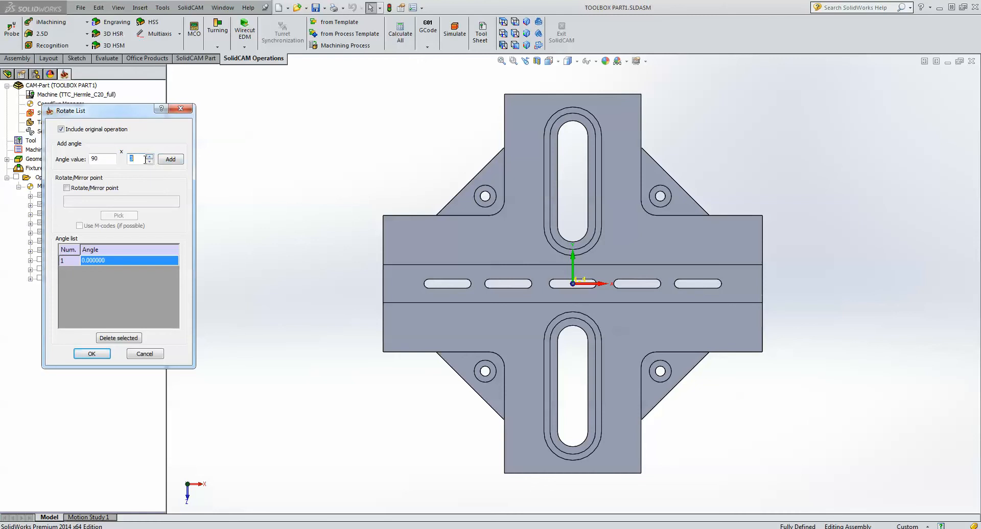
pyautogui.click(171, 160)
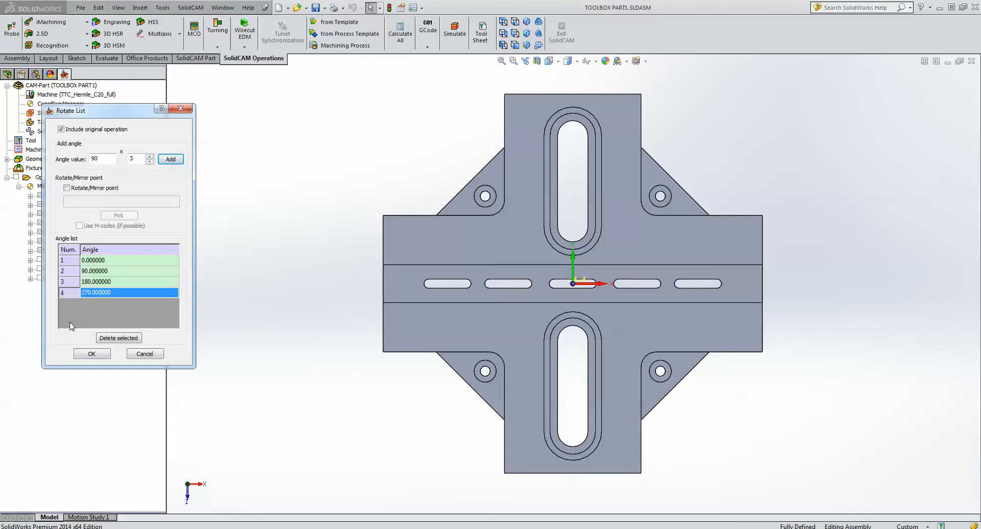
pyautogui.click(85, 354)
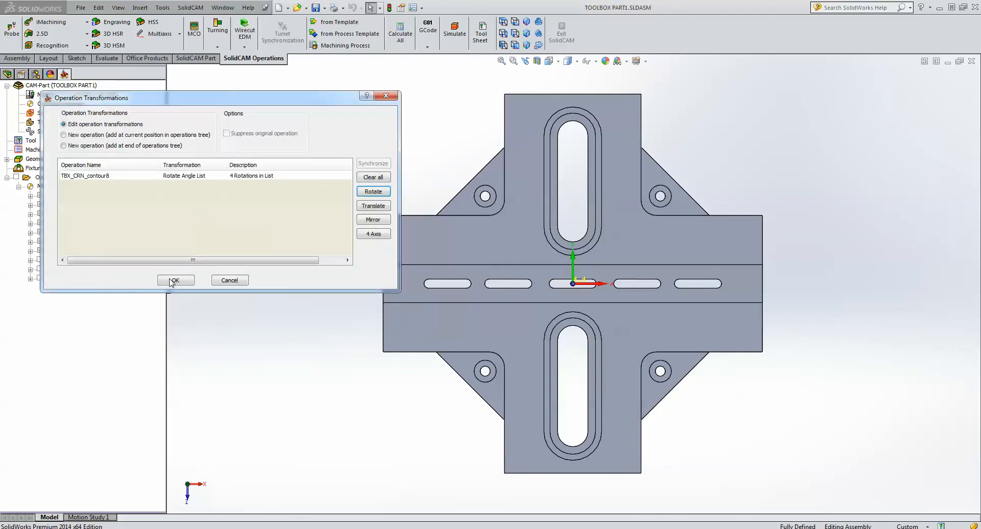
pyautogui.click(176, 280)
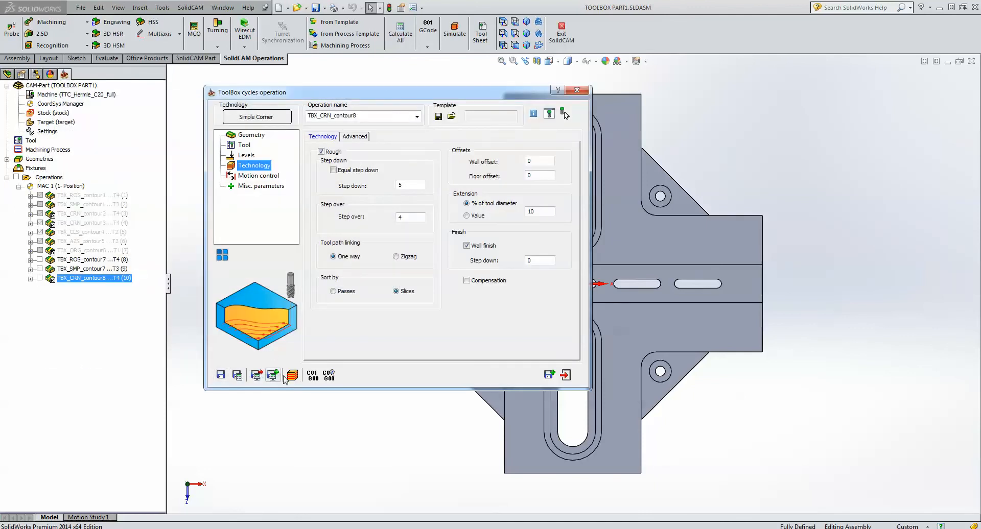
# Simulate the rotated corner operation with solid verification on and a higher speed, and inspect all four machined corners.
pyautogui.click(290, 377)
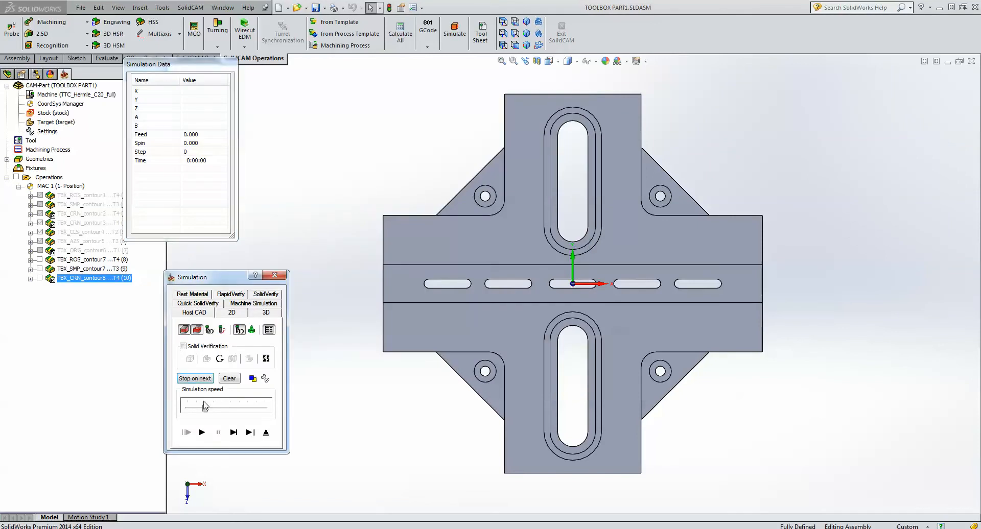
pyautogui.click(185, 347)
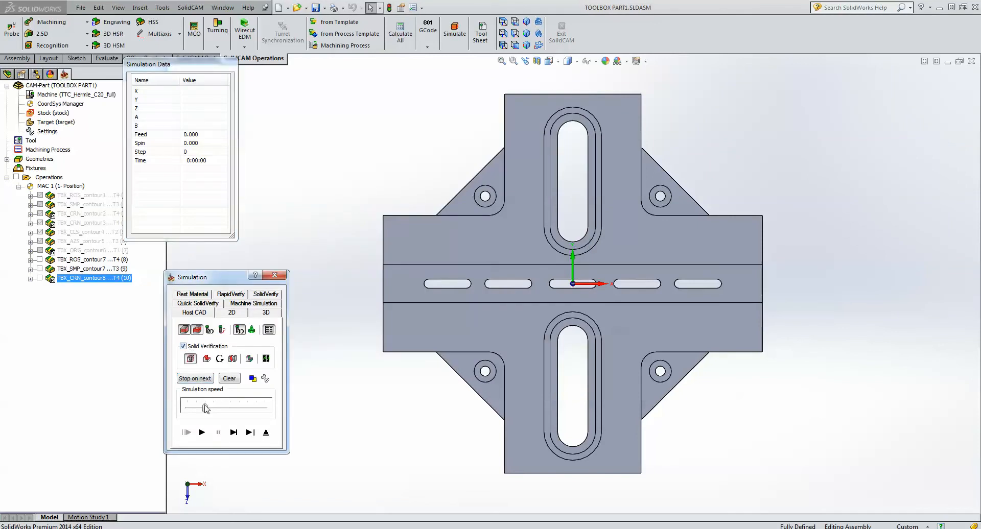
pyautogui.click(202, 432)
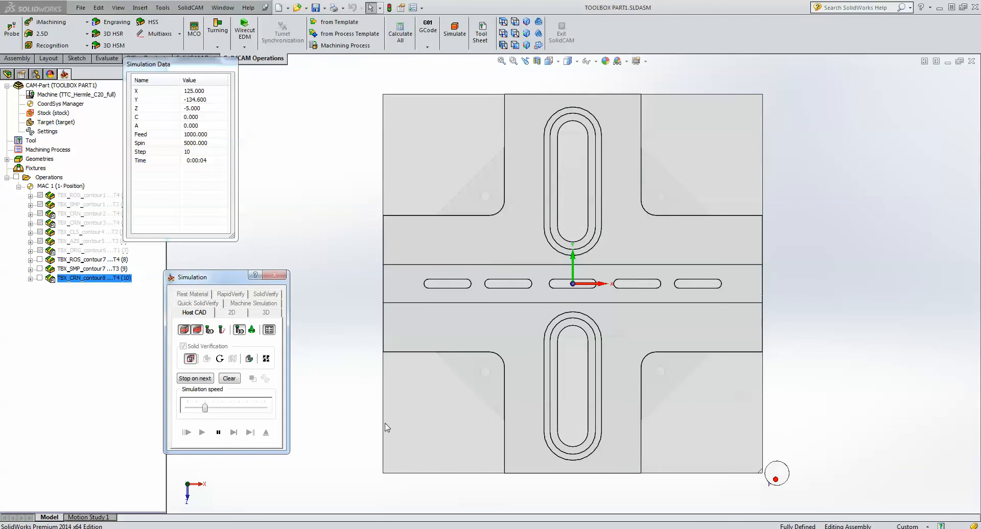
pyautogui.moveTo(205, 408); pyautogui.dragTo(231, 409)
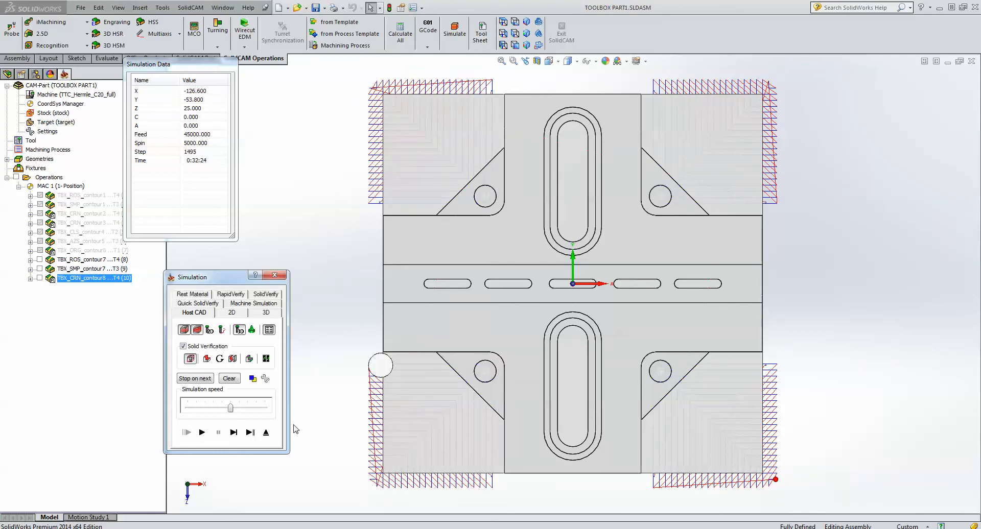
pyautogui.click(316, 422)
pyautogui.hotkey('ctrl', '7')
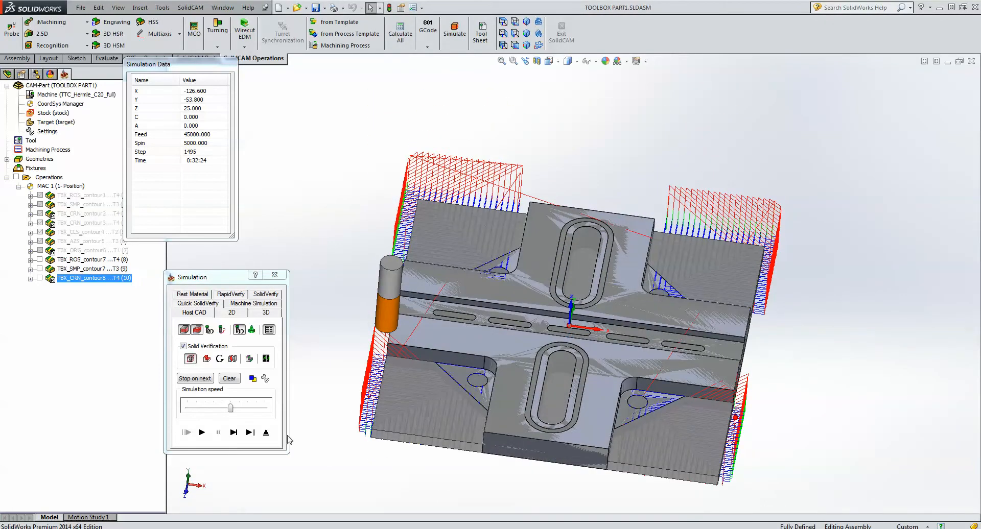
pyautogui.click(265, 433)
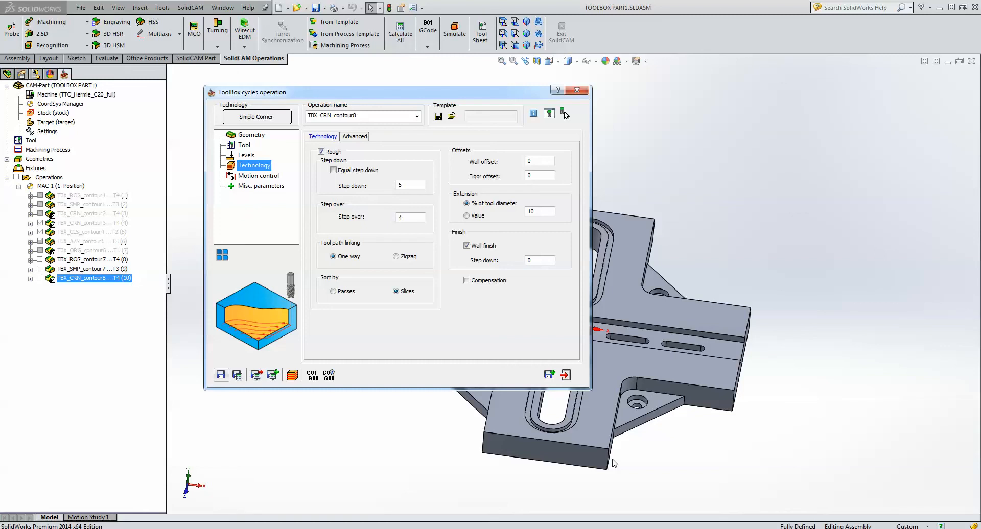
# Save and copy the corner operation, and define the copy's geometry as a curve chain along the three lower edges at the front right corner.
pyautogui.click(550, 376)
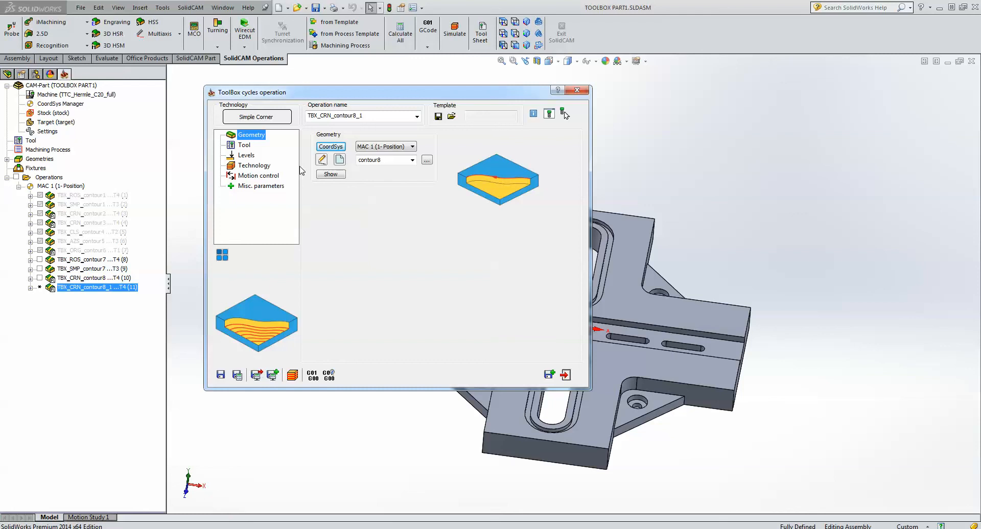
pyautogui.click(340, 160)
pyautogui.click(715, 410)
pyautogui.click(679, 409)
pyautogui.moveTo(675, 439); pyautogui.dragTo(610, 458, button='middle')
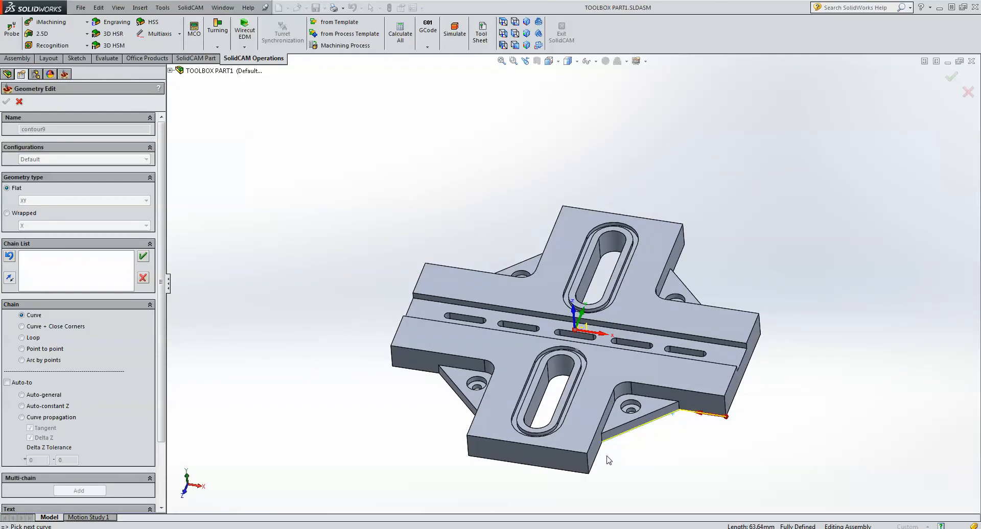
pyautogui.click(600, 455)
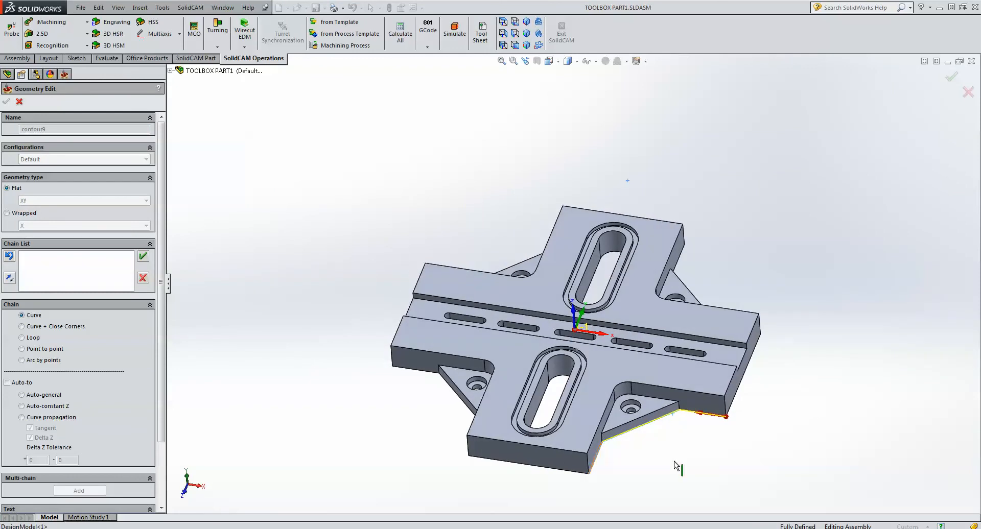
pyautogui.click(143, 257)
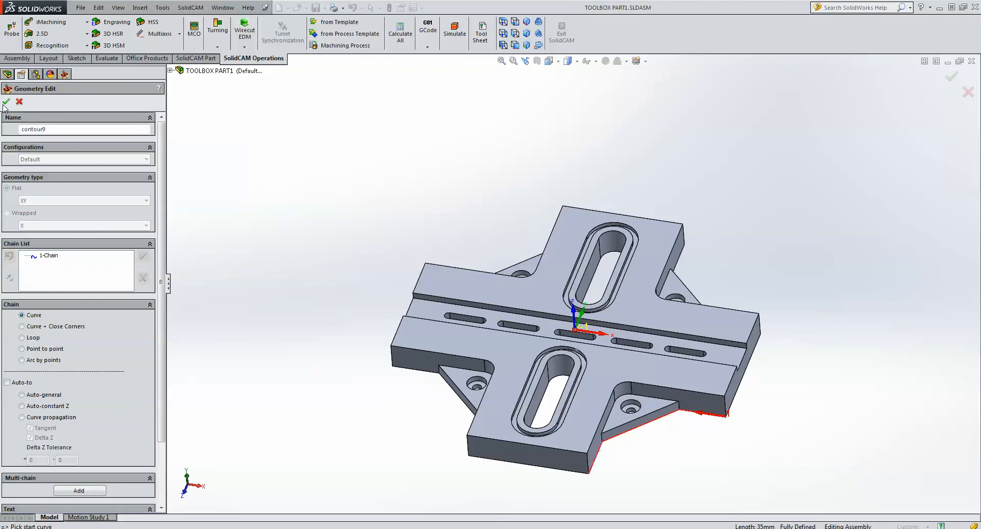
pyautogui.click(6, 102)
# Pick the copy's upper level -12 from the triangular corner face and its depth 8 from the plate's bottom corner point.
pyautogui.click(246, 156)
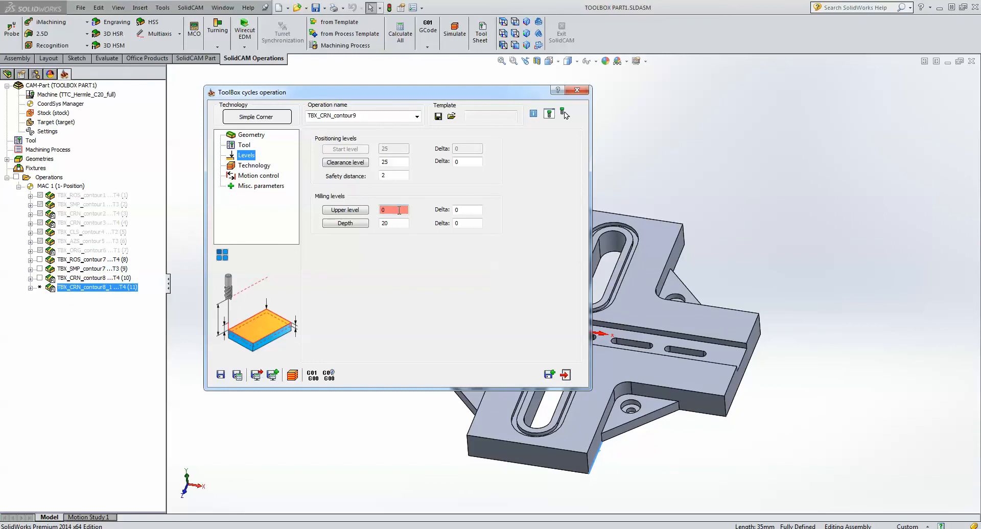
pyautogui.click(399, 210)
pyautogui.click(614, 418)
pyautogui.click(405, 222)
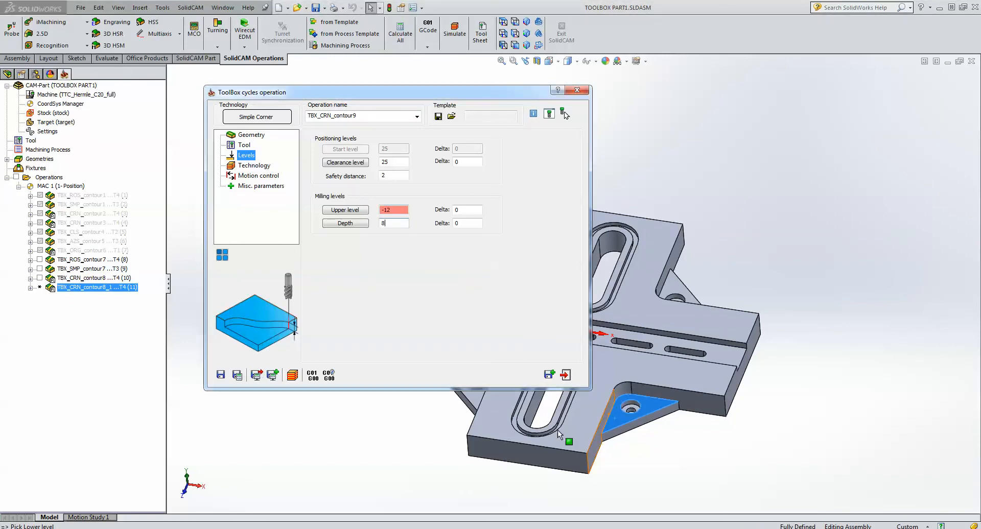
pyautogui.click(588, 475)
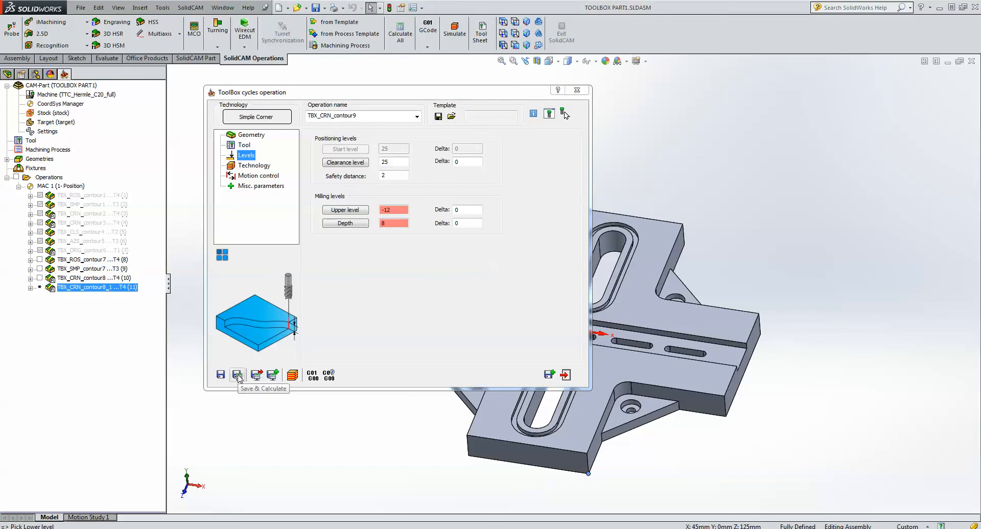
# Save, calculate and simulate the copied corner operation with solid verification, and close the operation.
pyautogui.click(292, 375)
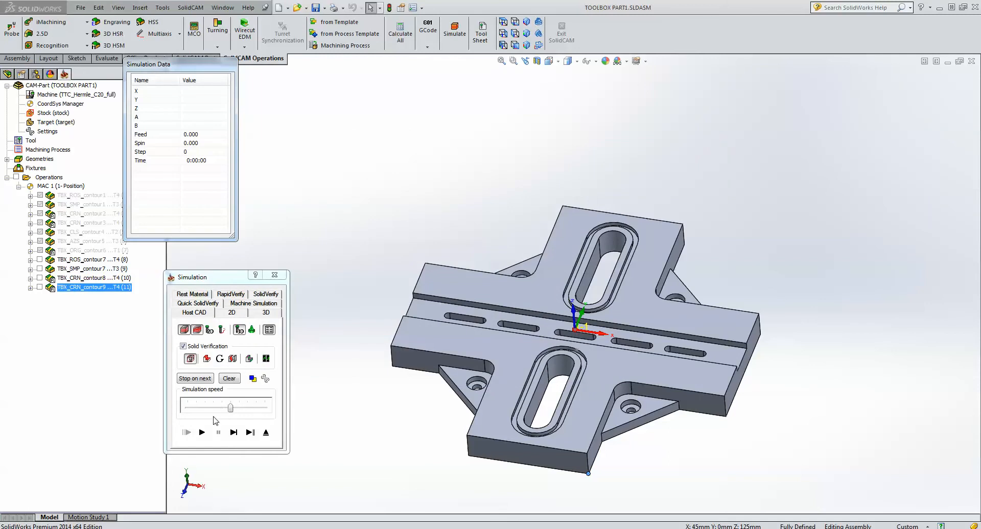
pyautogui.click(202, 433)
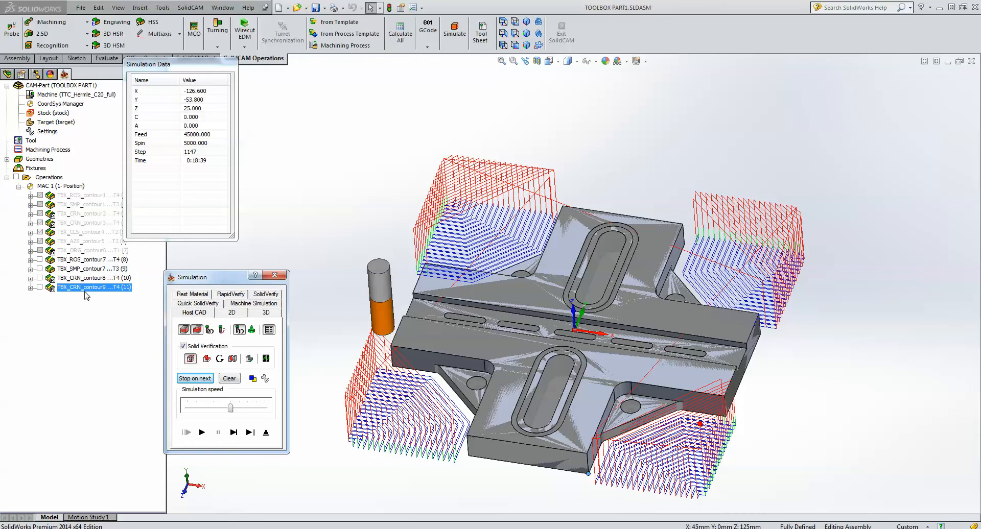
pyautogui.click(266, 434)
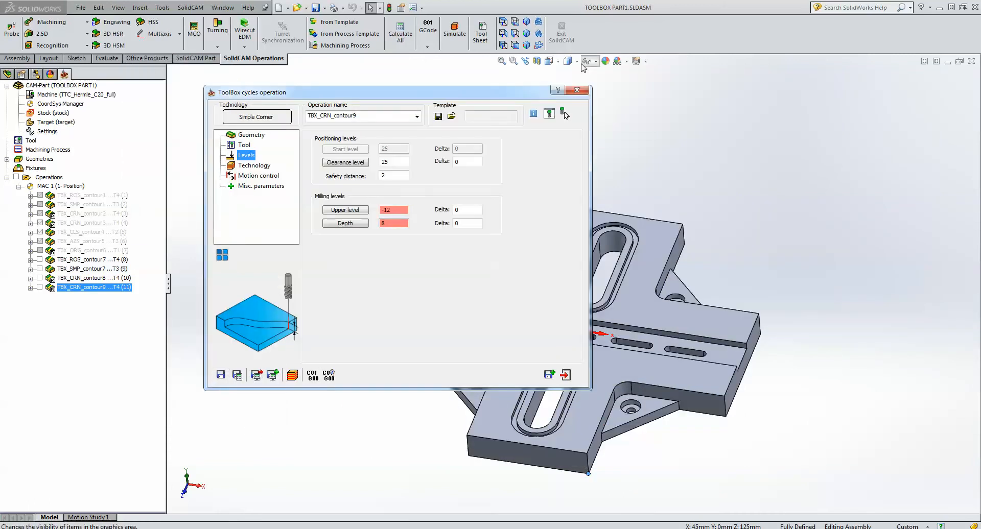
pyautogui.click(576, 90)
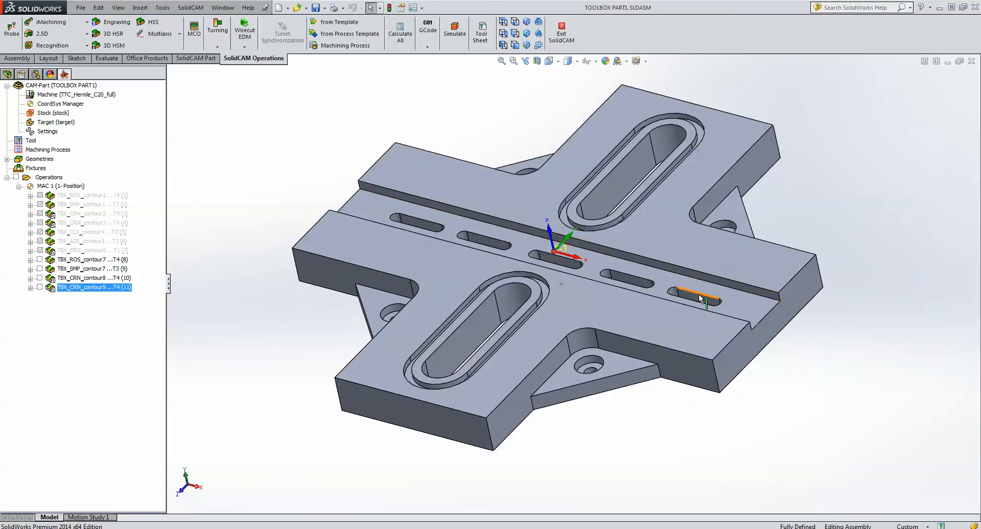
# Check the radius of the rounded end of the small slot nearest the right end of the central channel.
pyautogui.click(698, 296)
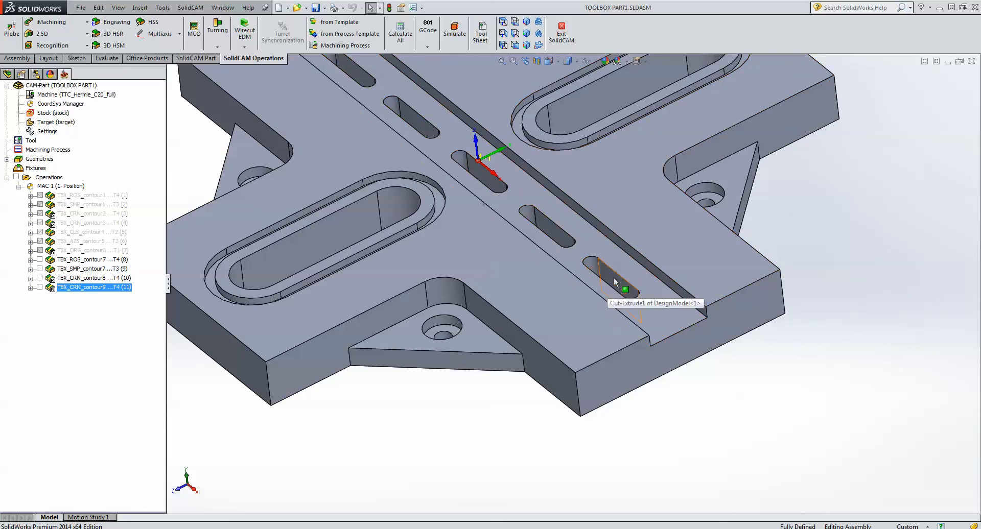
pyautogui.click(591, 262)
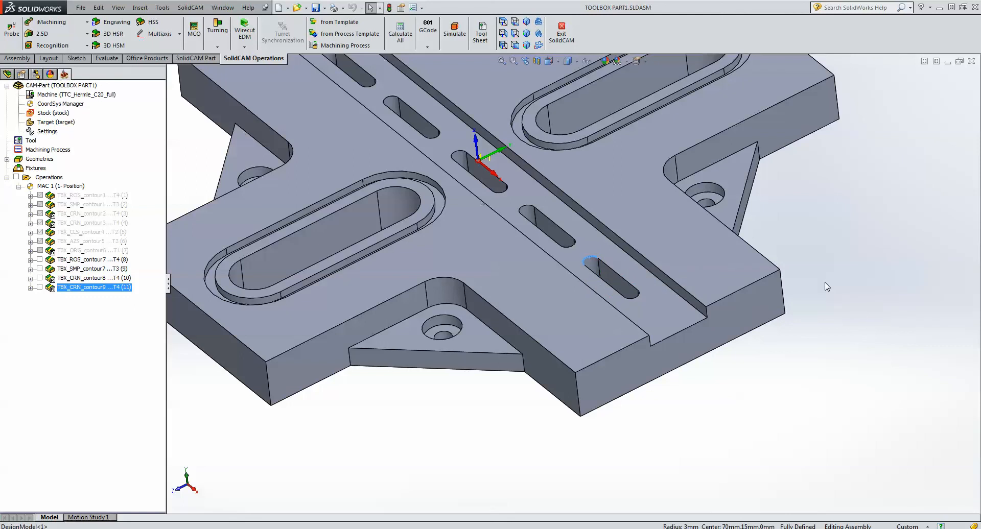
# Create a new ToolBox cycles operation and set its technology to Closed Slot.
pyautogui.click(885, 238)
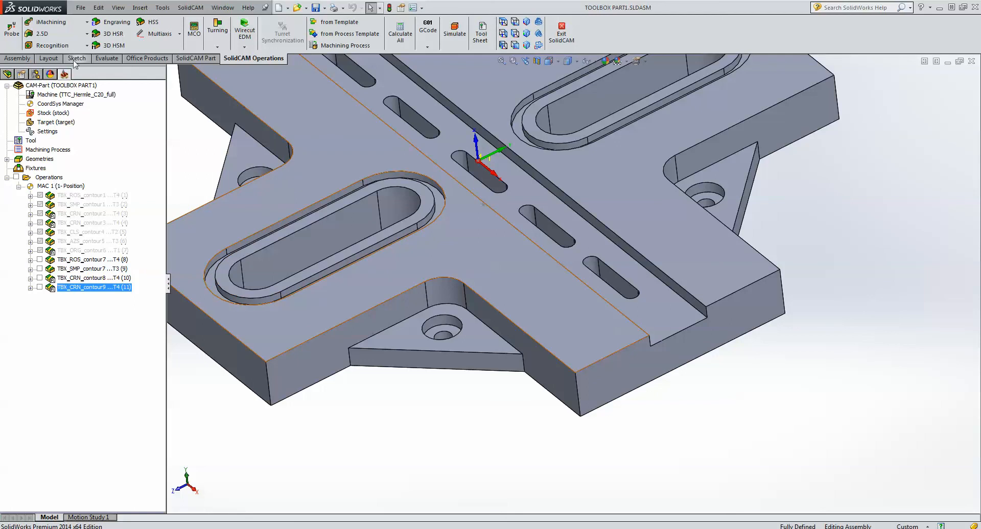
pyautogui.click(46, 33)
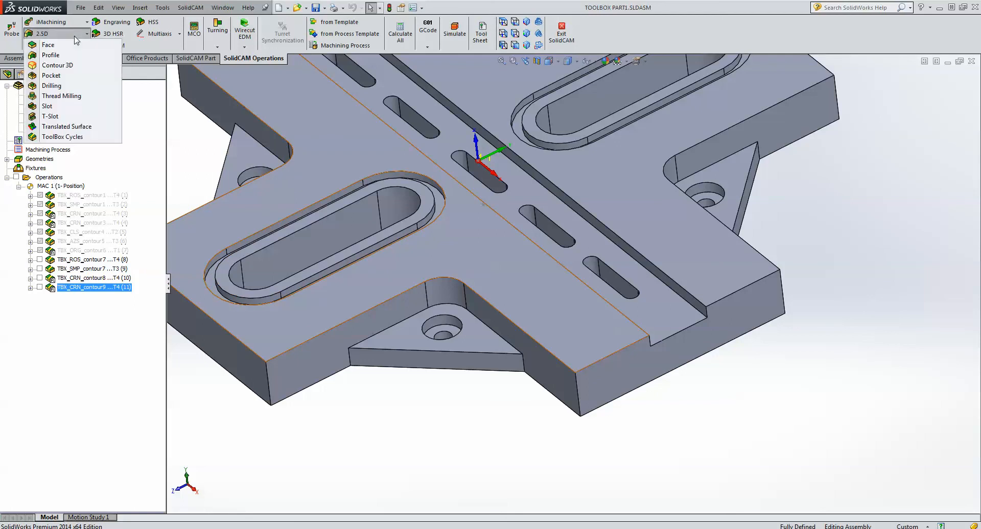
pyautogui.click(63, 137)
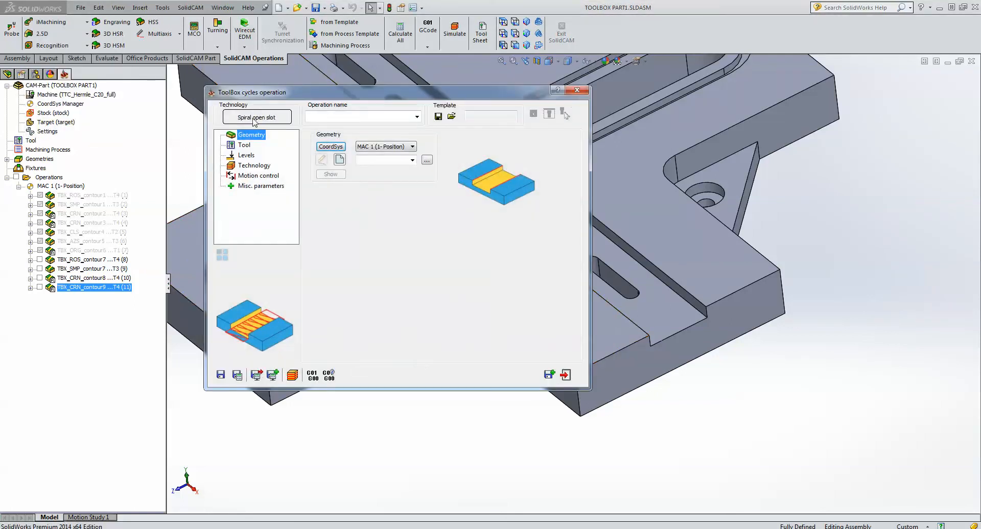
pyautogui.click(256, 117)
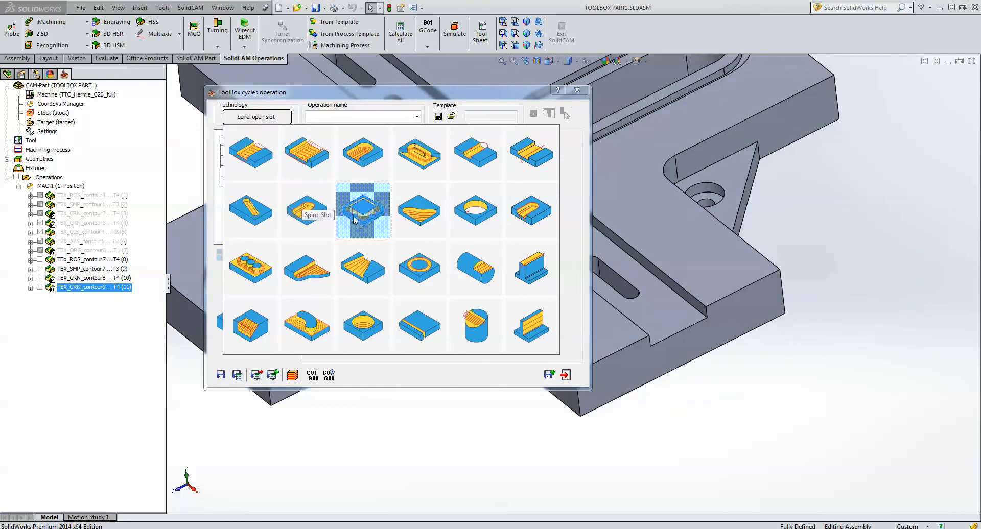
pyautogui.click(251, 234)
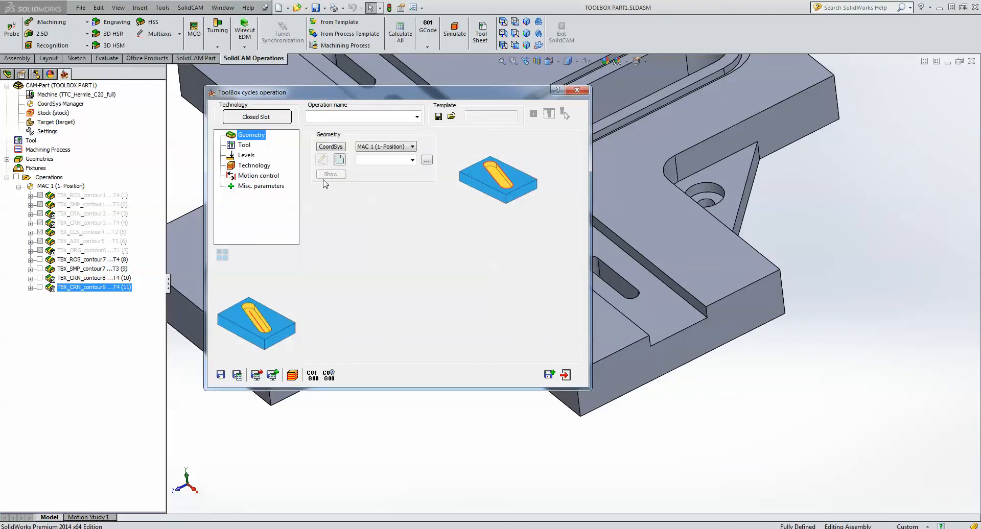
# Define the operation's geometry with curve-propagation chains around the upper edges of all five small slots in the central channel.
pyautogui.click(340, 159)
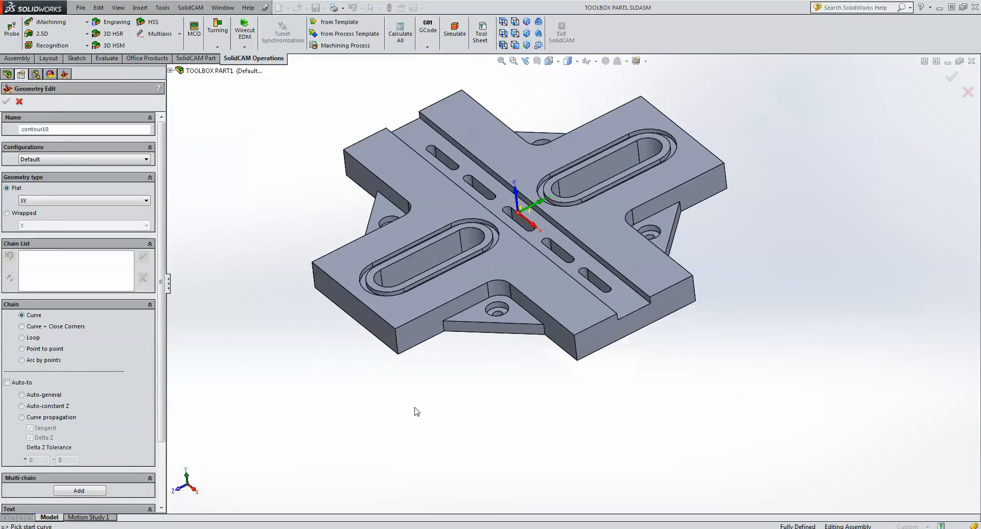
pyautogui.click(28, 416)
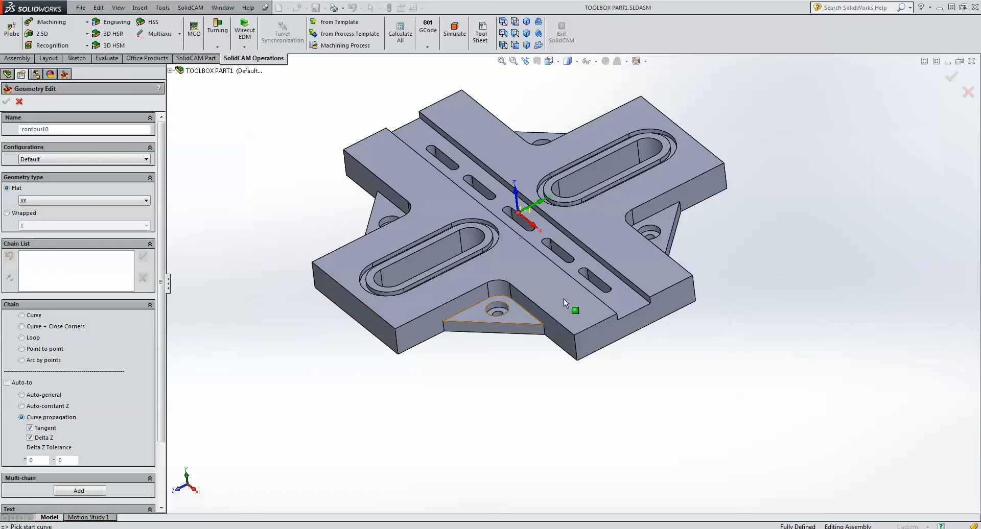
pyautogui.click(603, 292)
pyautogui.click(22, 417)
pyautogui.click(553, 253)
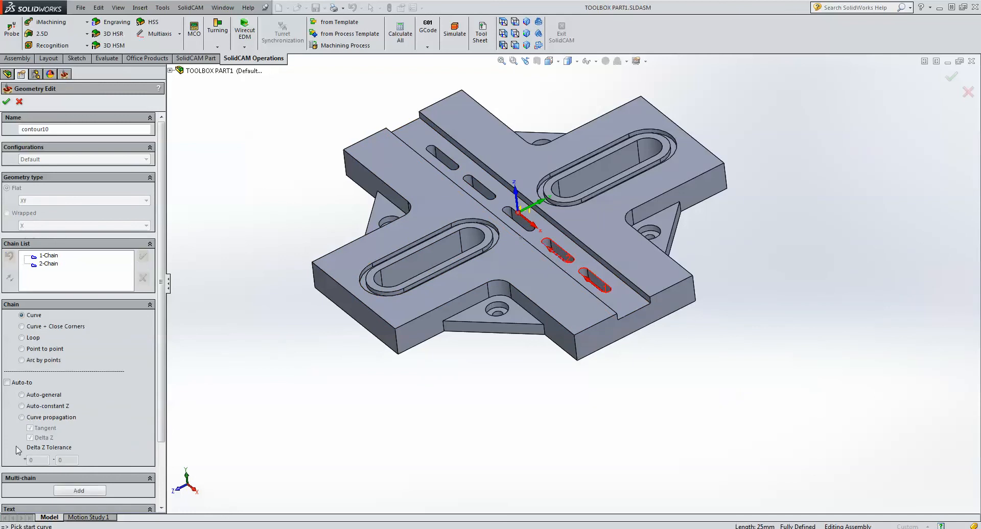
pyautogui.click(22, 418)
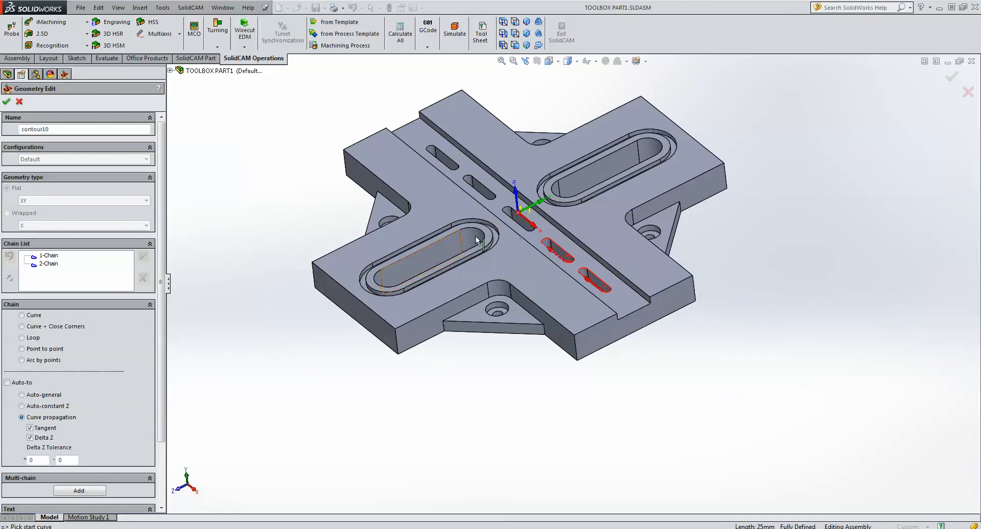
pyautogui.click(522, 230)
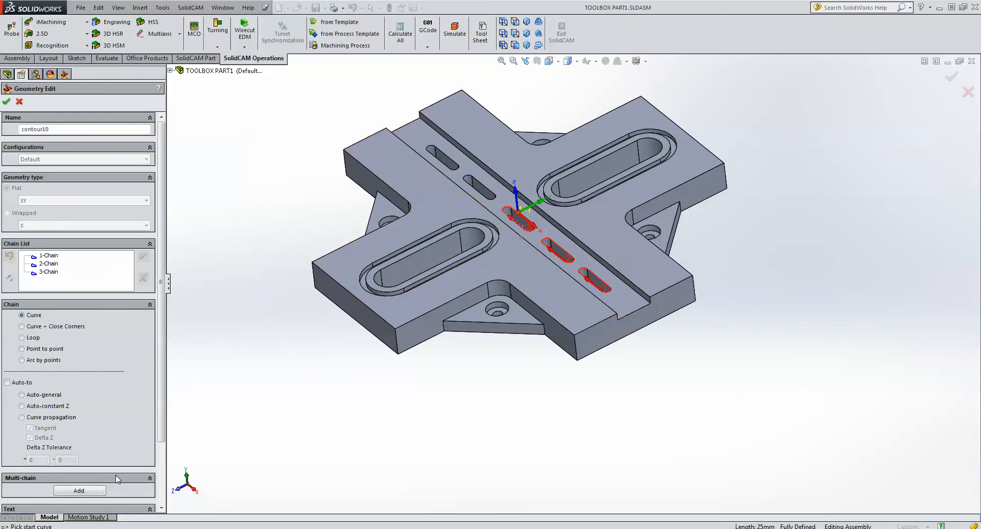
pyautogui.click(29, 419)
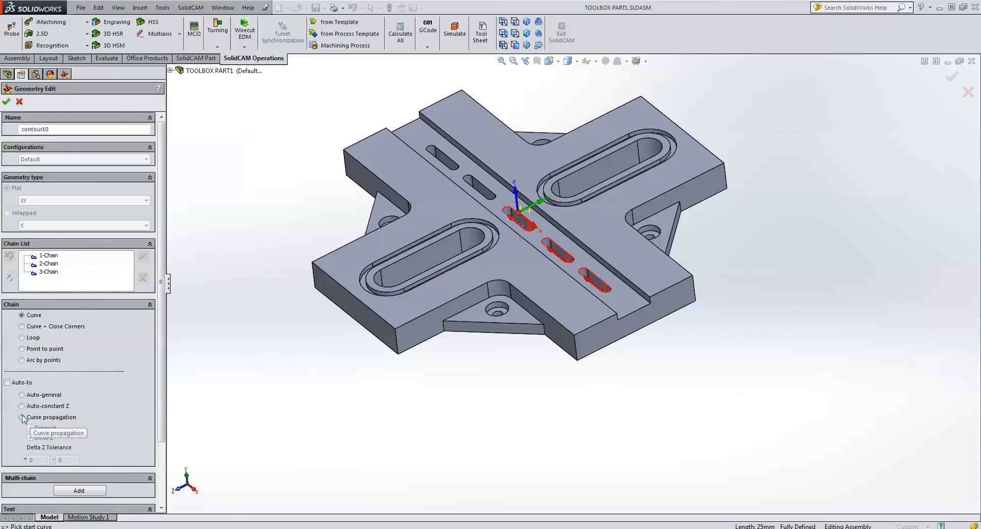
pyautogui.click(480, 198)
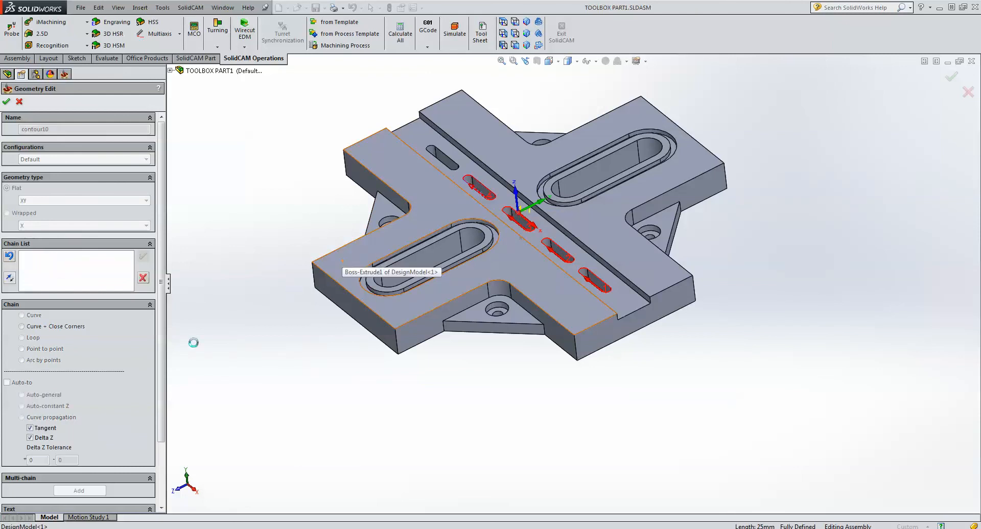
pyautogui.click(22, 418)
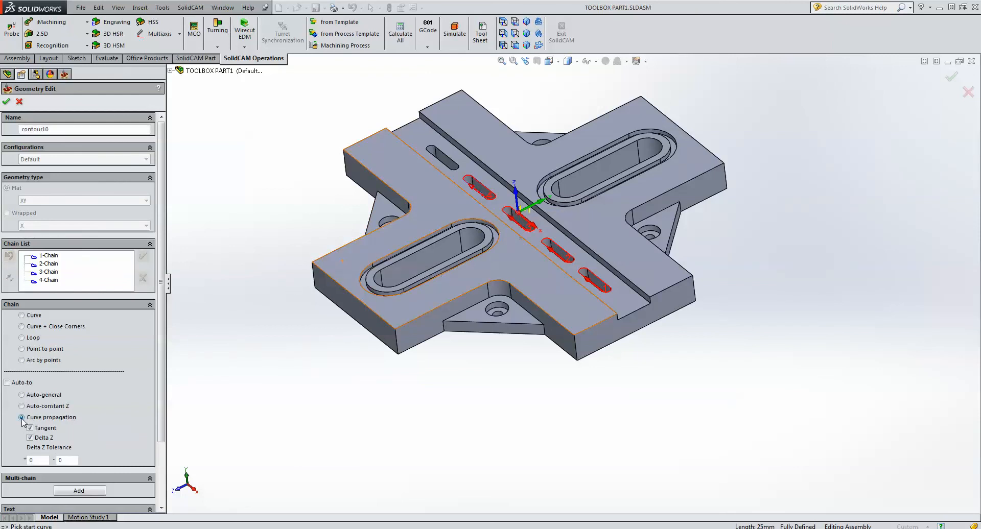
pyautogui.click(449, 170)
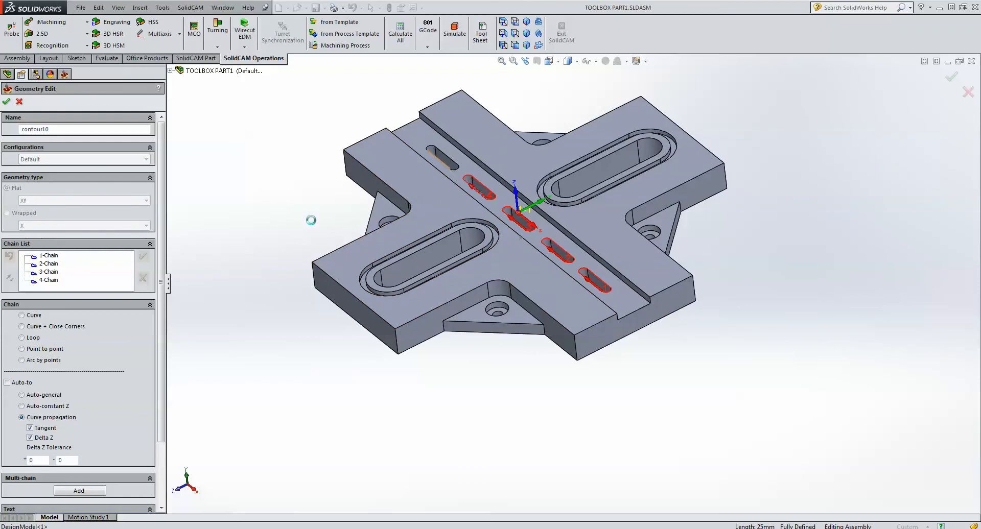
pyautogui.click(6, 101)
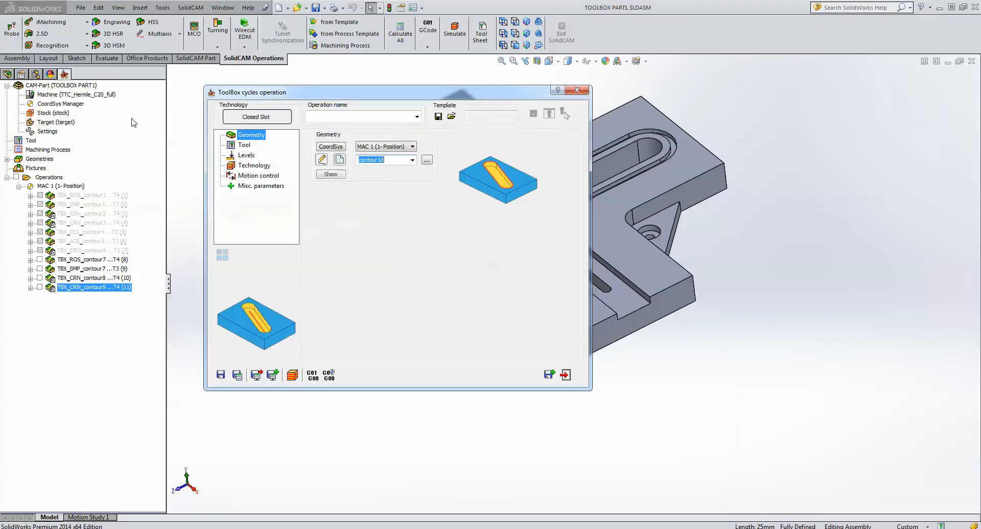
# Assign tool number 2, the 6 mm end mill, to the closed slot operation.
pyautogui.click(244, 146)
pyautogui.click(377, 284)
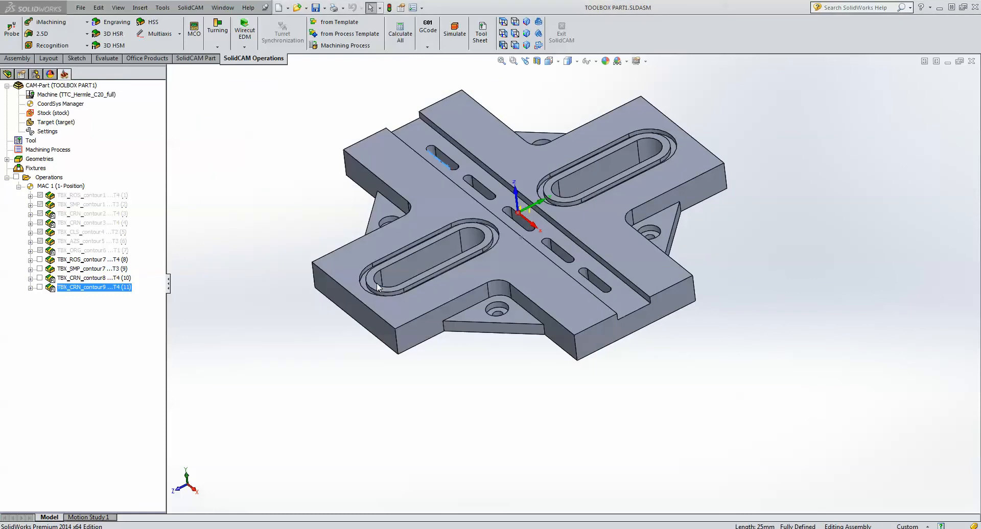
pyautogui.click(196, 222)
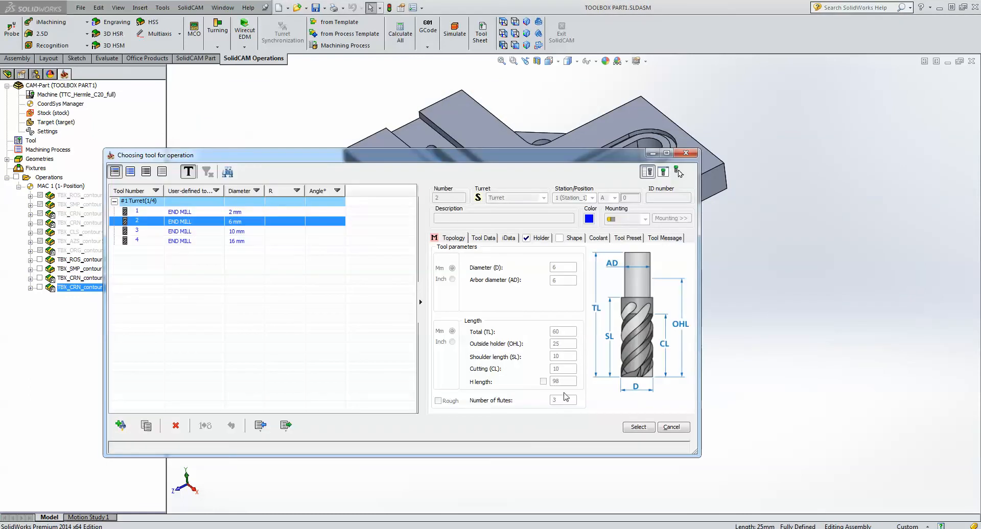
pyautogui.click(639, 427)
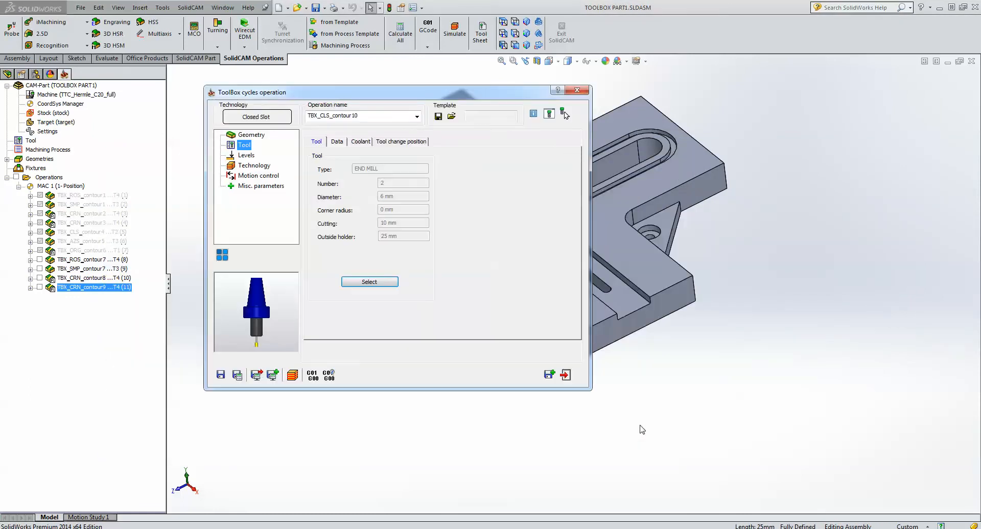
# Pick the upper level -5 from the channel floor and depth 15 from the plate's bottom corner point, and set the depth delta to -0.5.
pyautogui.click(246, 155)
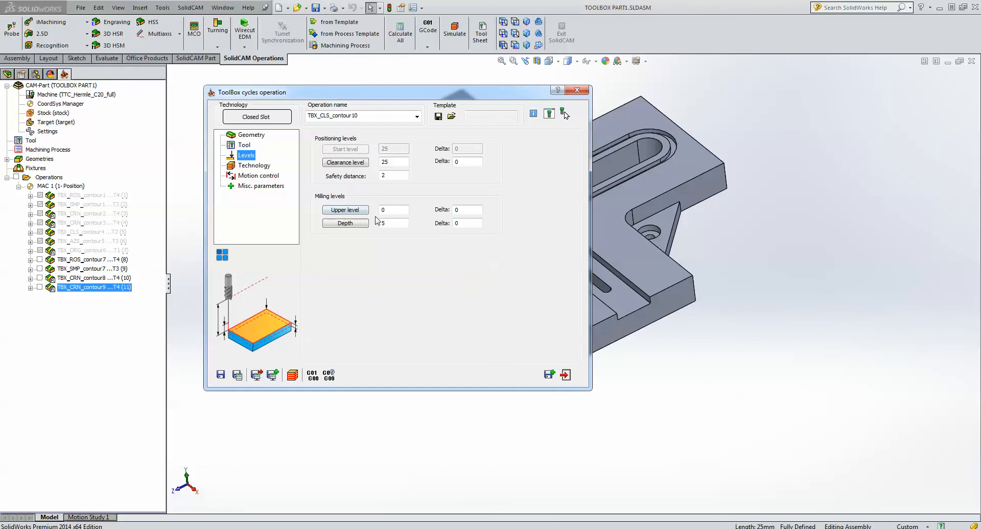
pyautogui.click(393, 210)
pyautogui.moveTo(462, 98); pyautogui.dragTo(340, 85)
pyautogui.click(628, 301)
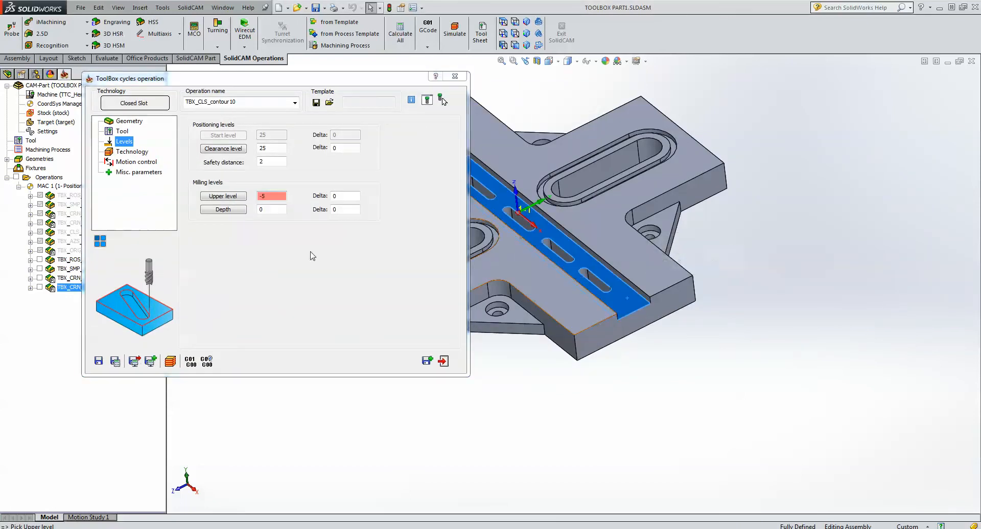
pyautogui.click(269, 210)
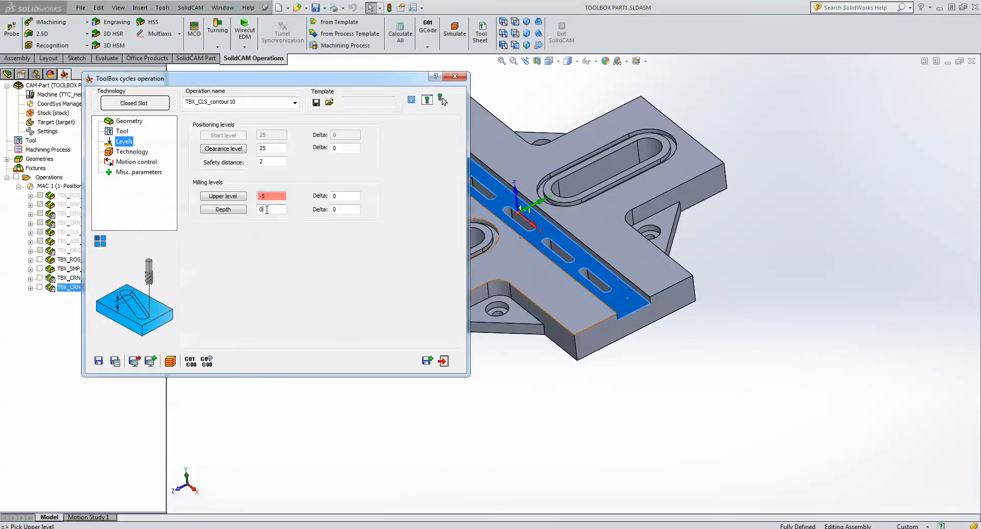
pyautogui.click(578, 361)
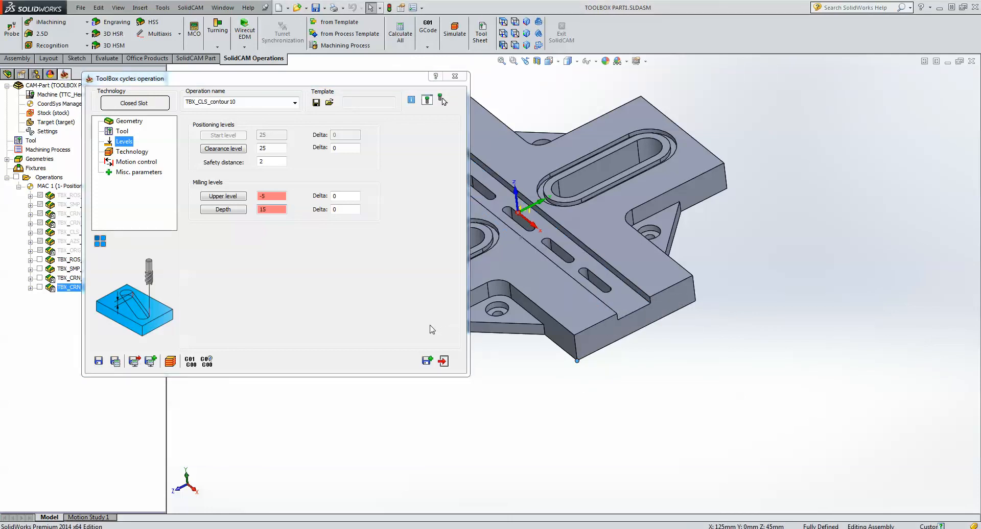
pyautogui.click(336, 209)
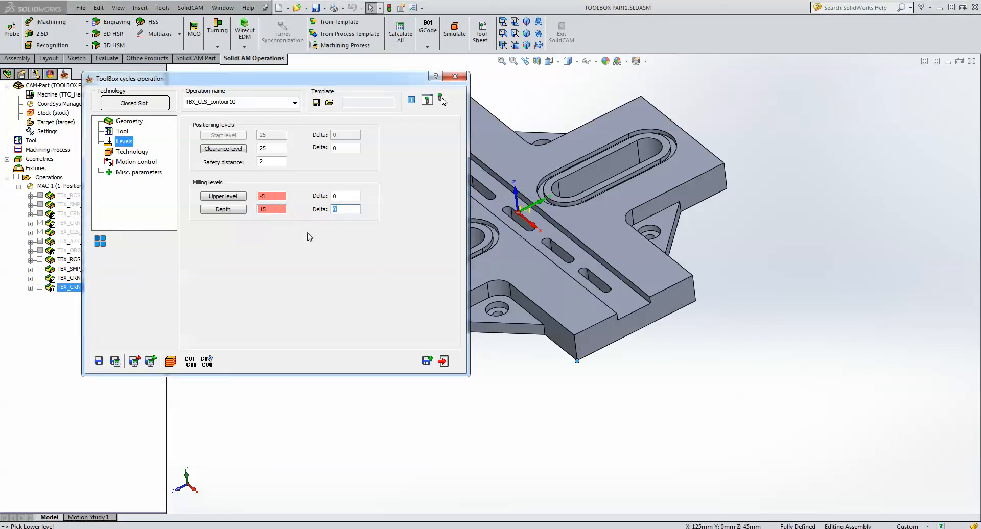
pyautogui.write('-.5')
# Set the step down to 3, and save and calculate the closed slot operation.
pyautogui.click(141, 152)
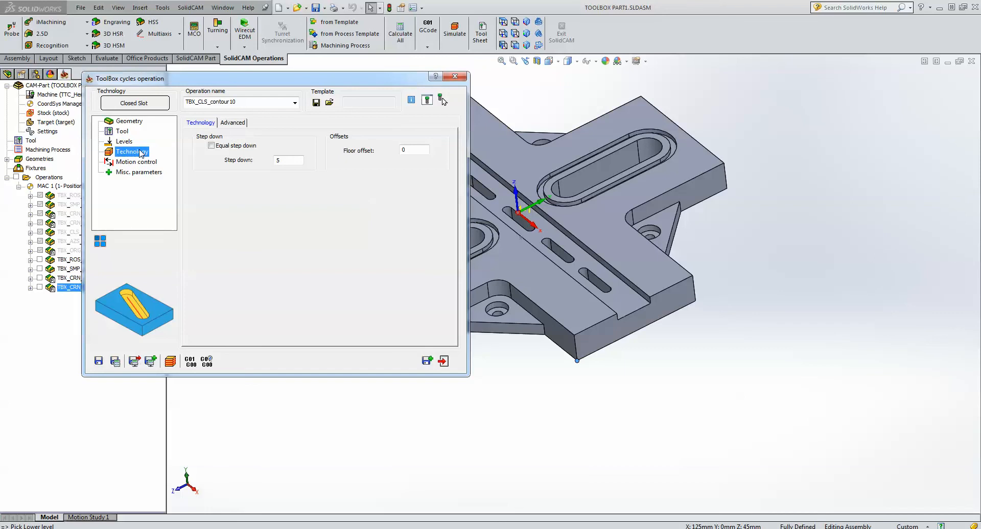
pyautogui.doubleClick(285, 159)
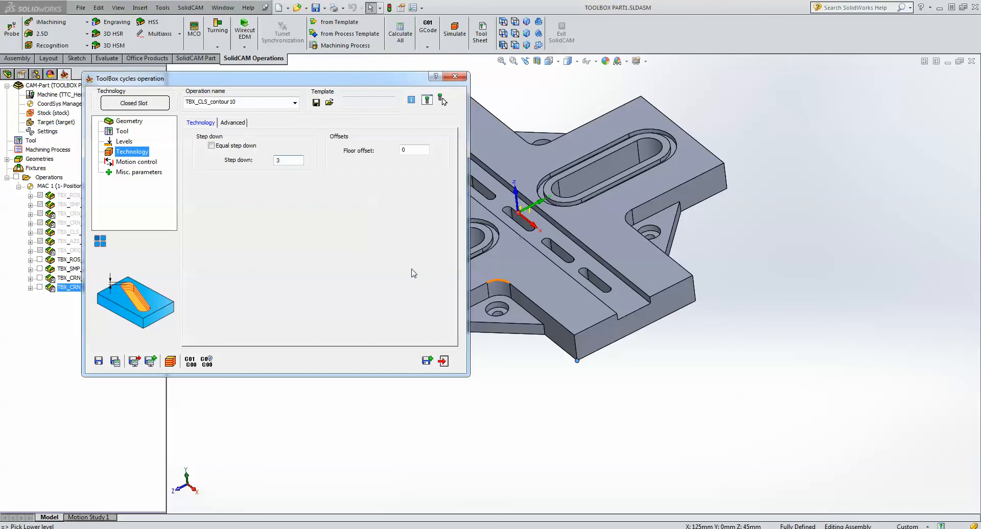
pyautogui.click(115, 361)
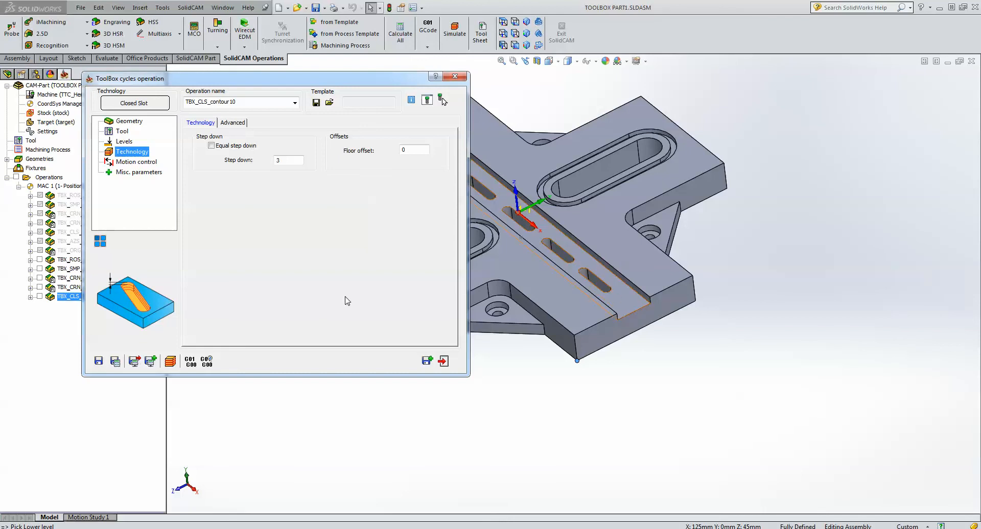
# Simulate the closed slot operation with solid verification in single-step mode, following the tool through the first slot's depth passes.
pyautogui.click(170, 361)
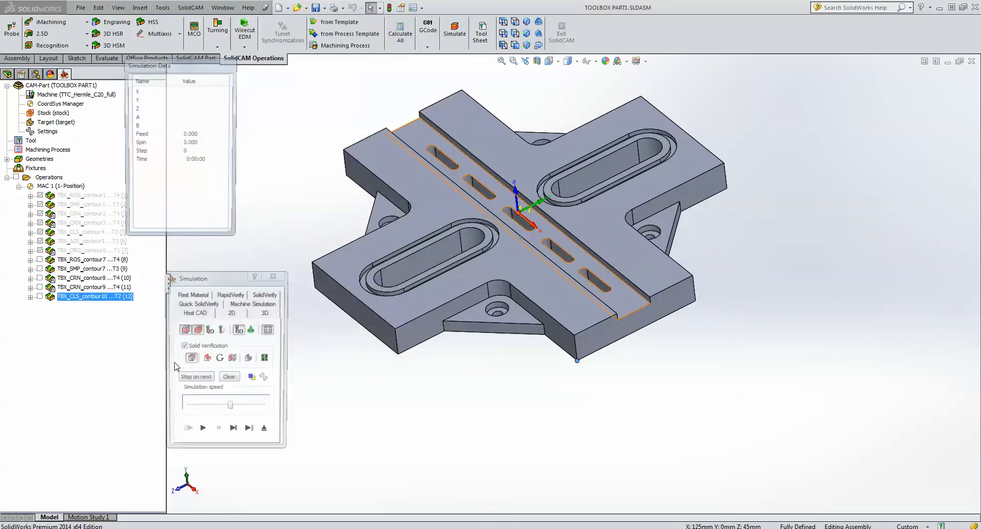
pyautogui.click(234, 432)
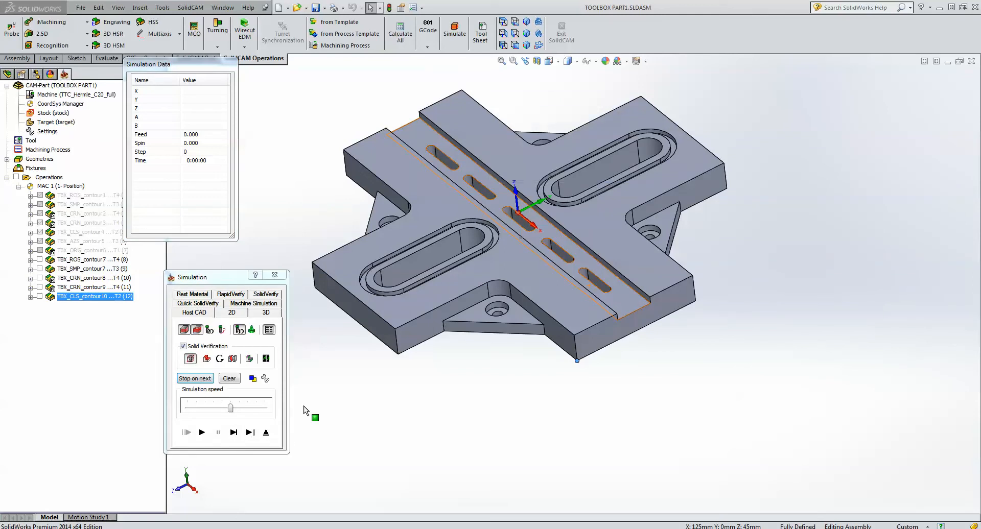
pyautogui.scroll(-5, 593, 308)
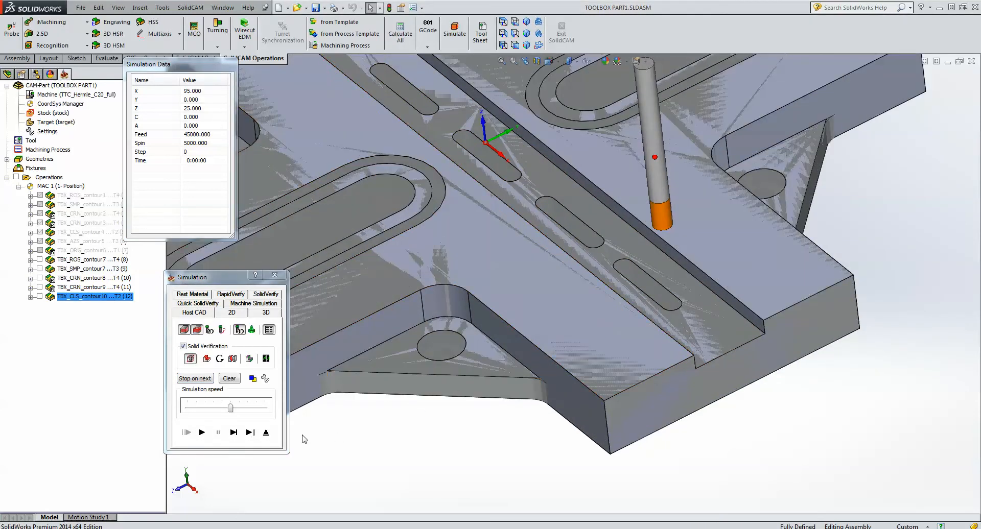
pyautogui.click(233, 432)
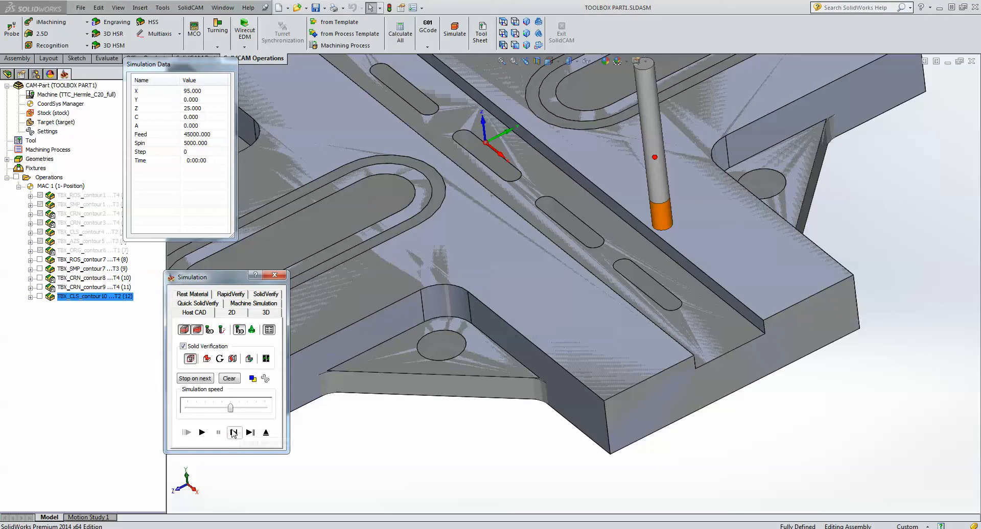
pyautogui.click(234, 433)
pyautogui.click(234, 432)
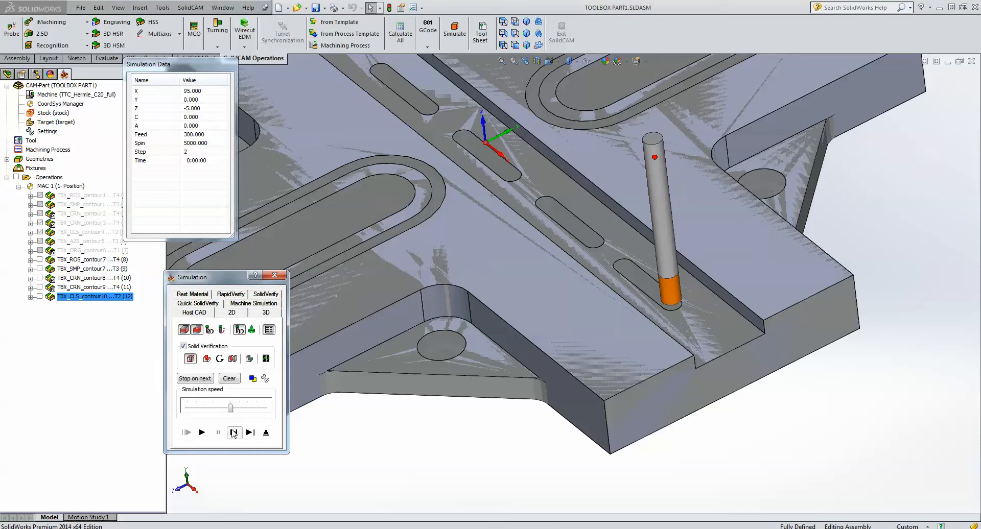
pyautogui.click(234, 432)
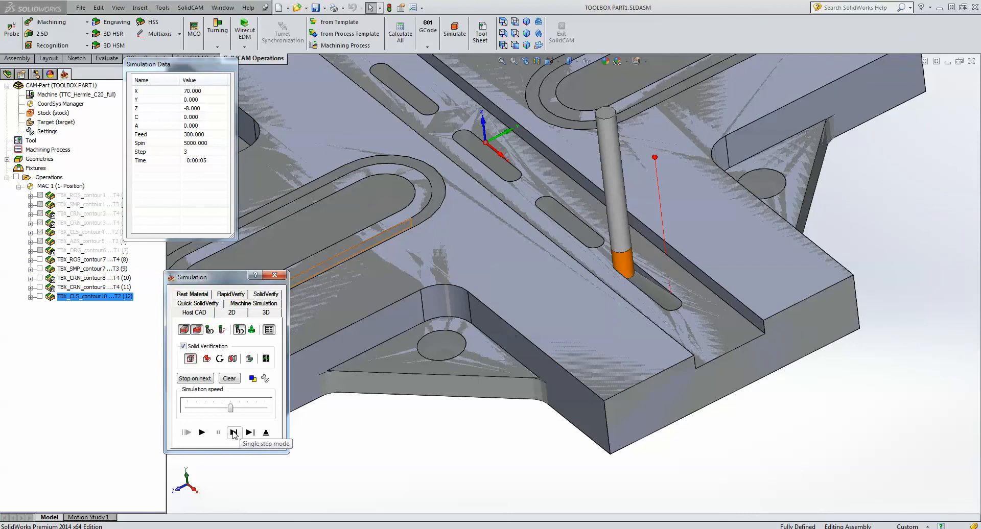
pyautogui.click(234, 433)
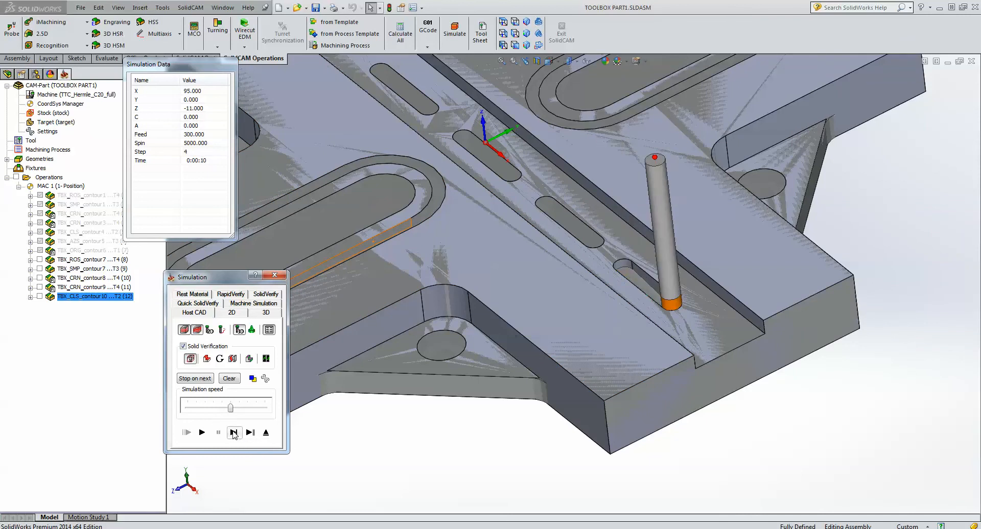
pyautogui.click(234, 433)
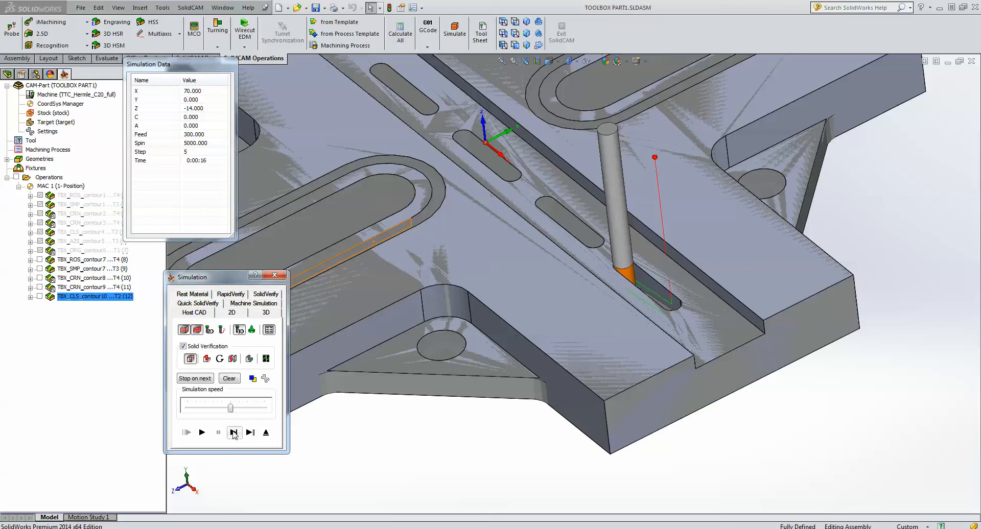
pyautogui.click(234, 433)
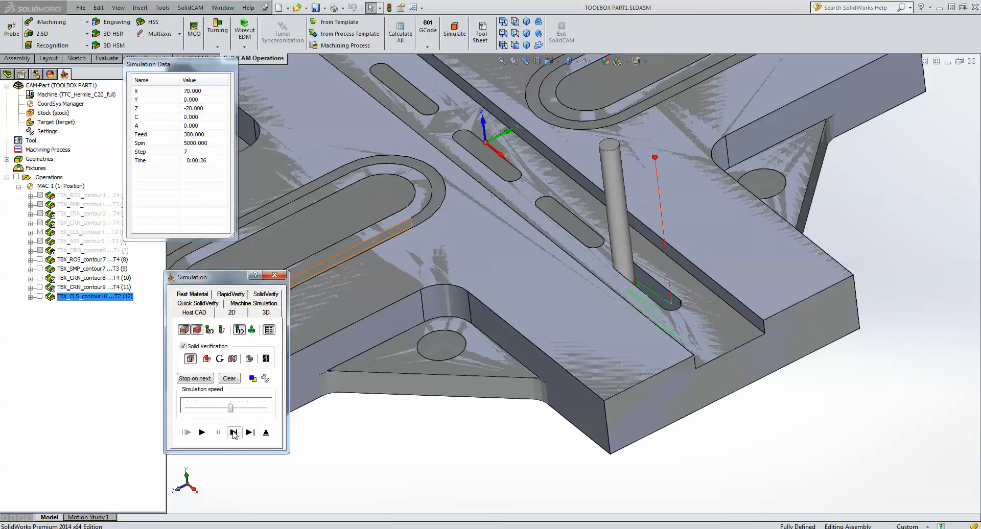
pyautogui.click(234, 432)
pyautogui.click(233, 433)
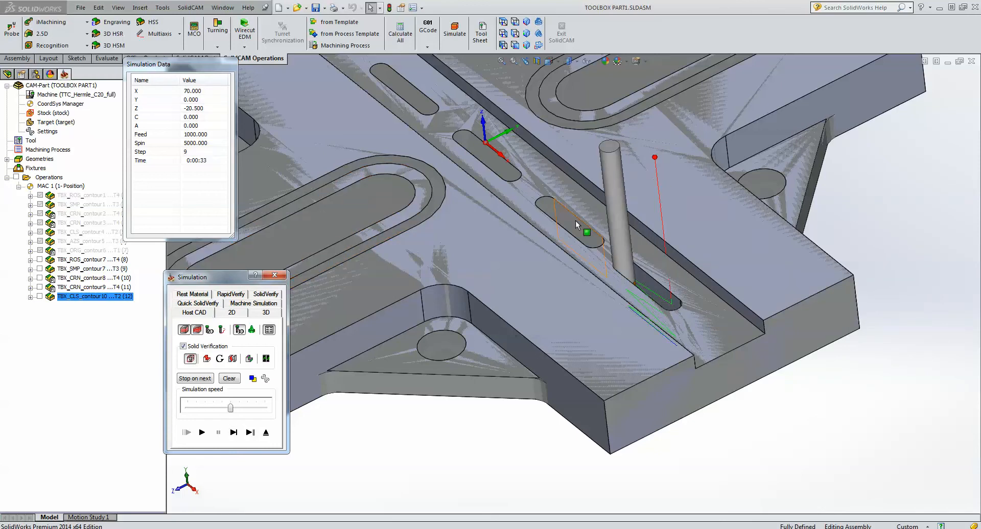
# Lower the simulation speed and play the remaining closed slot toolpath through the other slots.
pyautogui.moveTo(576, 220); pyautogui.dragTo(555, 257, button='middle')
pyautogui.moveTo(231, 408); pyautogui.dragTo(214, 408)
pyautogui.click(202, 433)
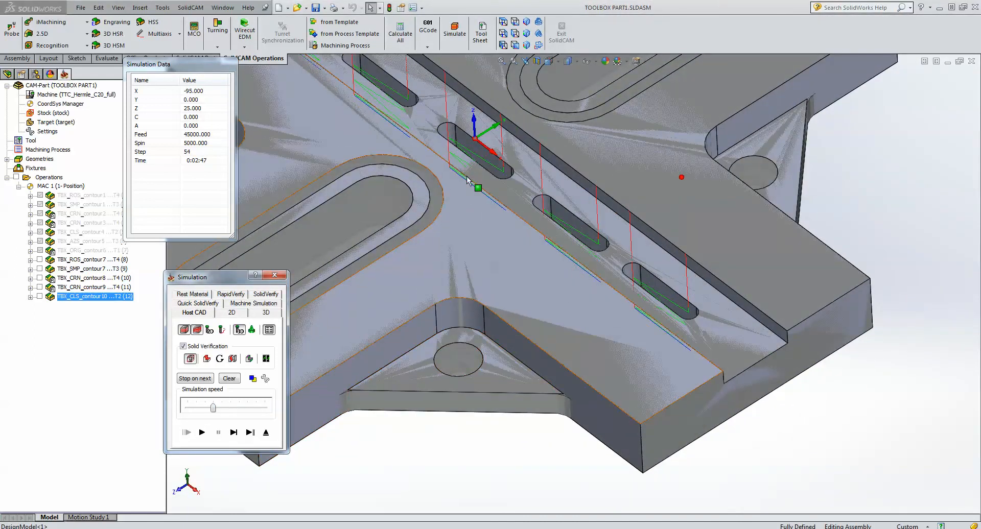
# Examine the bottoms of the machined channel slots up close, and exit the simulation and the closed slot operation.
pyautogui.scroll(-3, 661, 309)
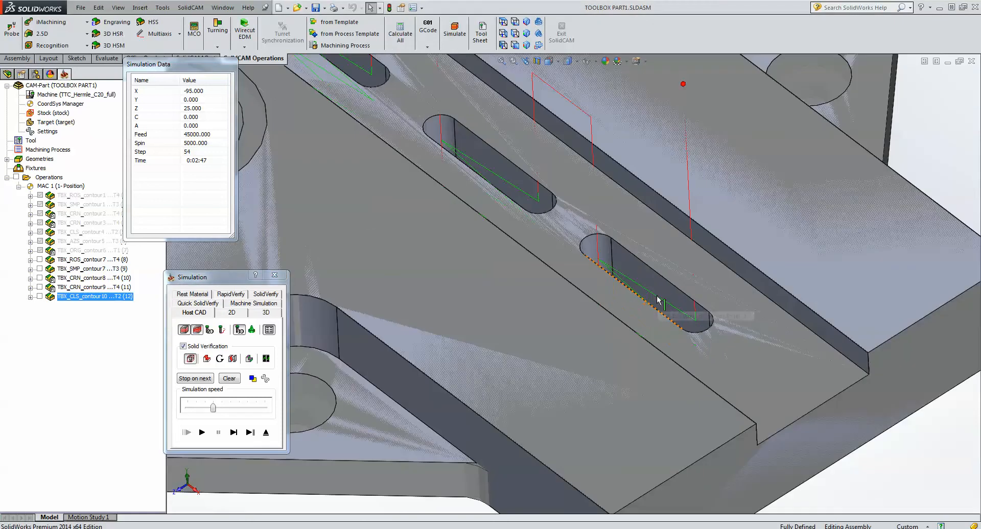
pyautogui.scroll(-5, 635, 327)
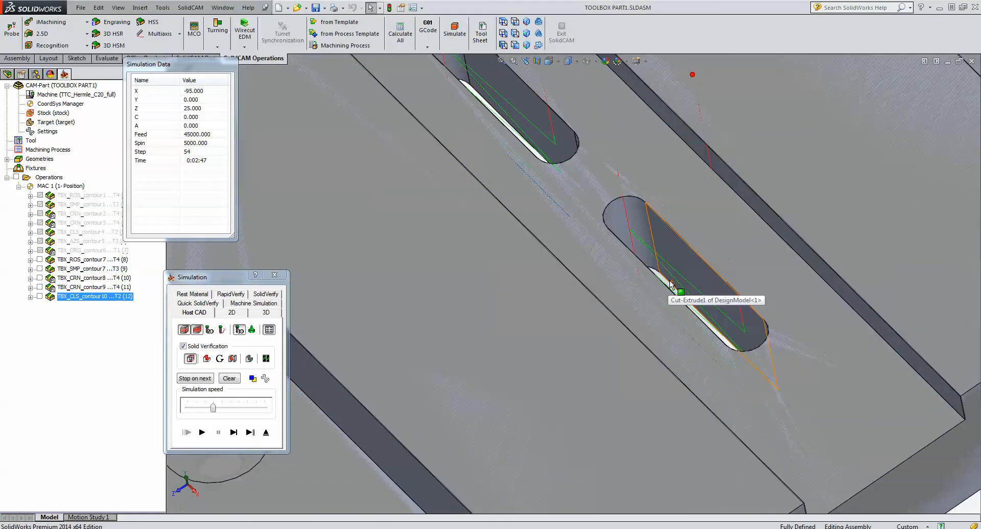
pyautogui.scroll(6, 436, 420)
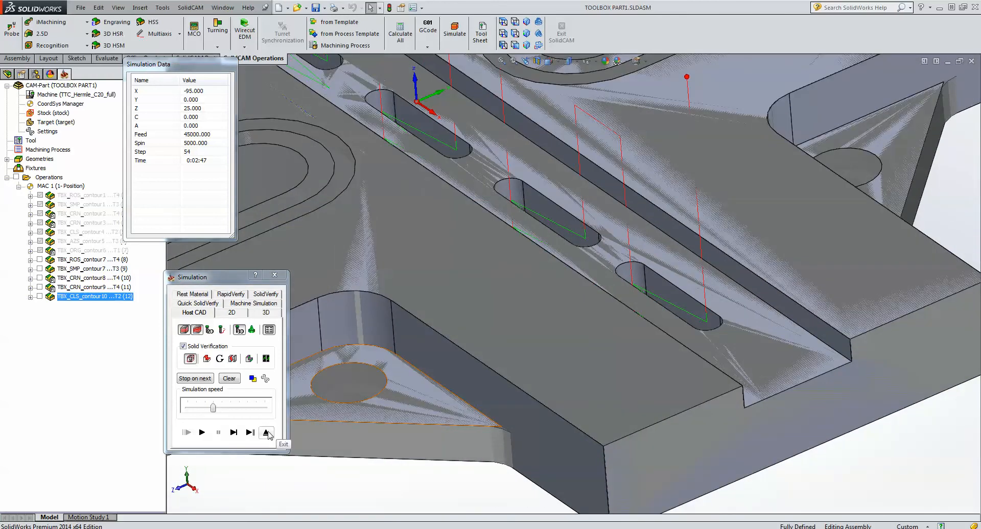
pyautogui.click(266, 433)
pyautogui.click(443, 361)
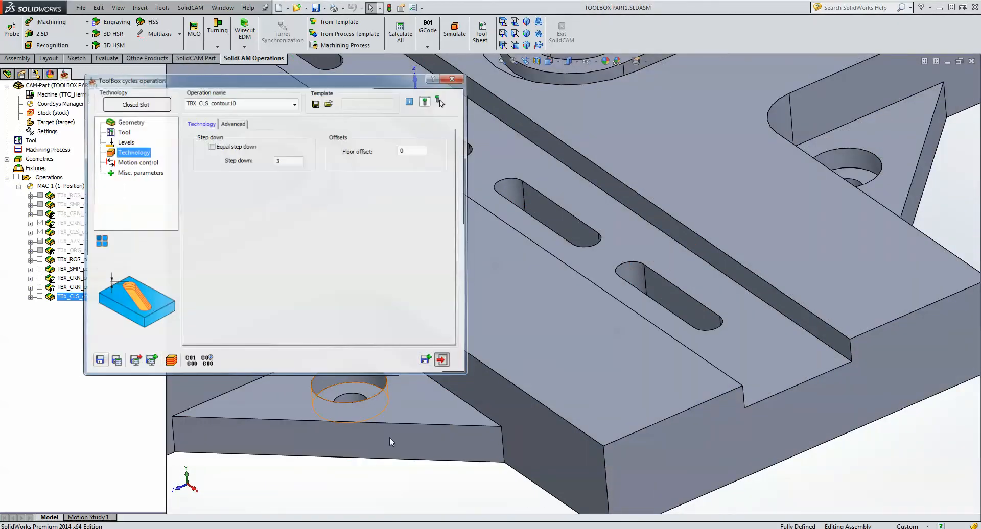
pyautogui.scroll(3, 381, 481)
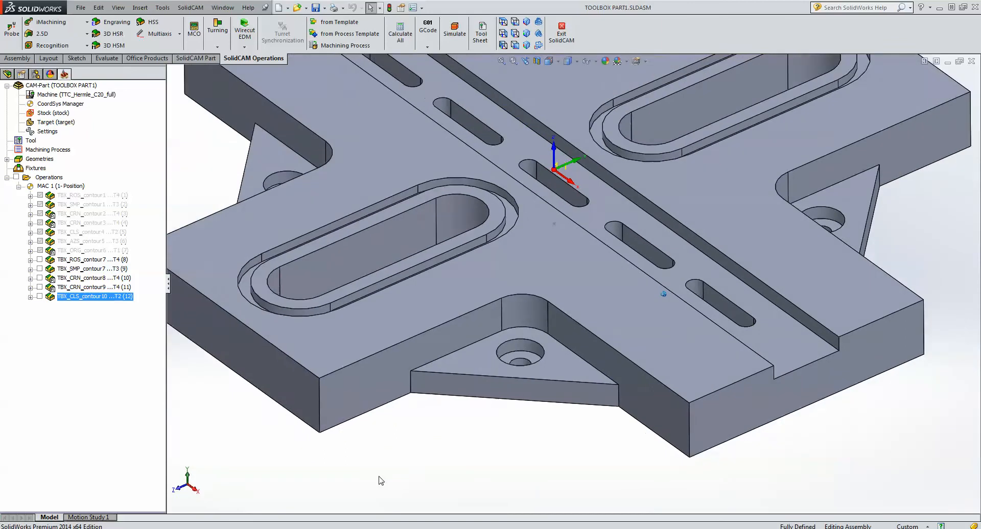
pyautogui.click(390, 281)
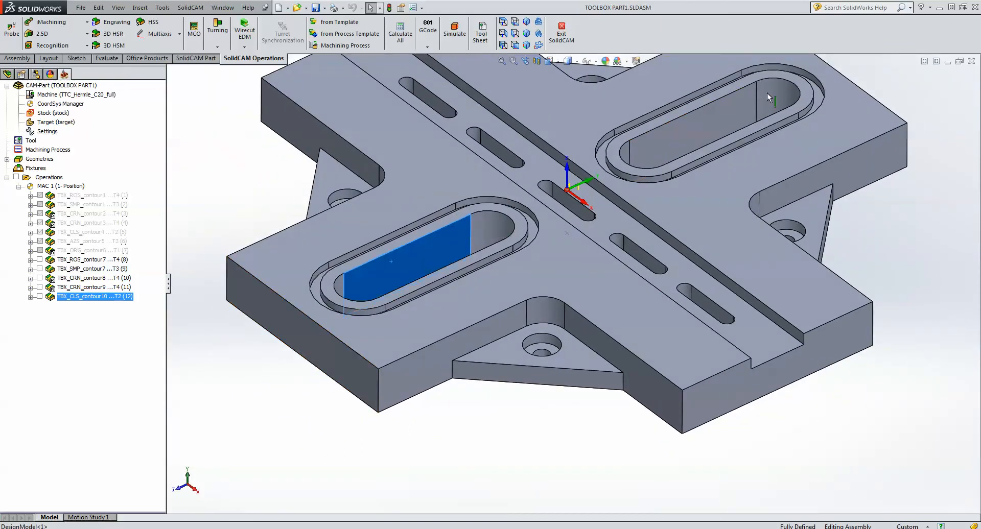
pyautogui.click(739, 105)
pyautogui.click(927, 113)
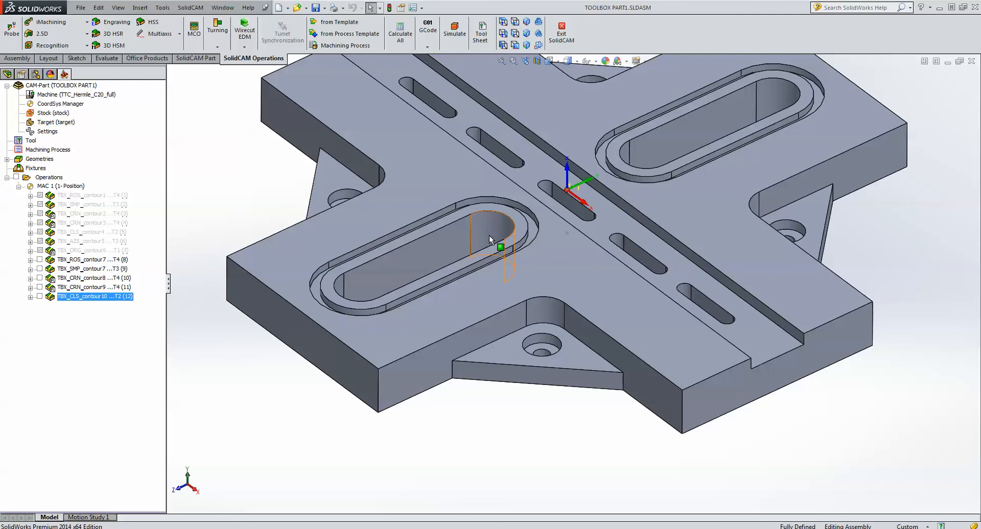
# Add a new ToolBox cycles operation and set its technology to Additional Zigzag Slot.
pyautogui.click(42, 33)
pyautogui.click(65, 137)
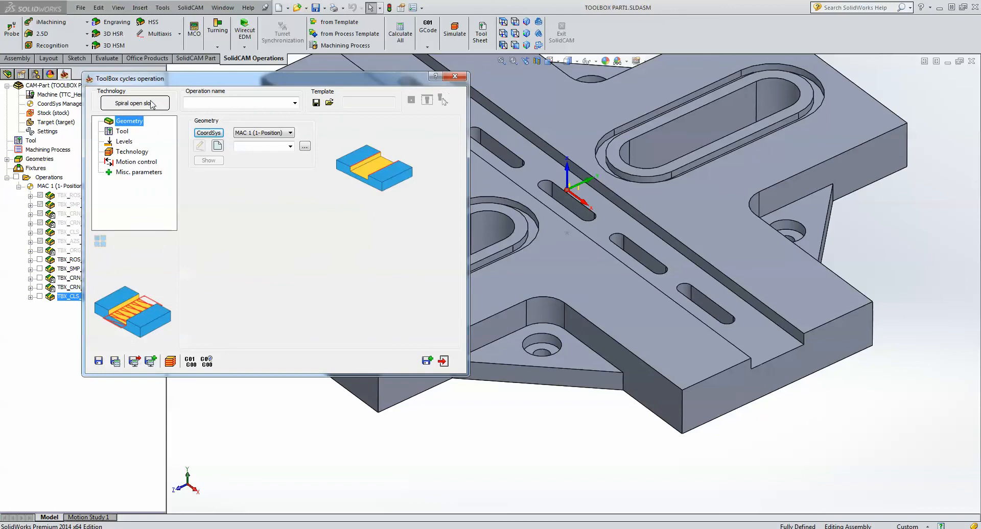
pyautogui.click(151, 105)
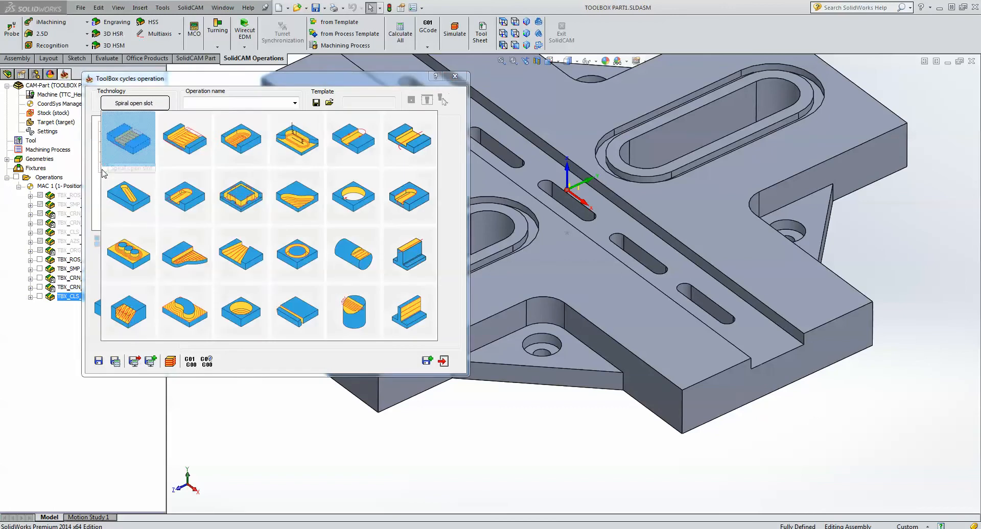
pyautogui.click(292, 159)
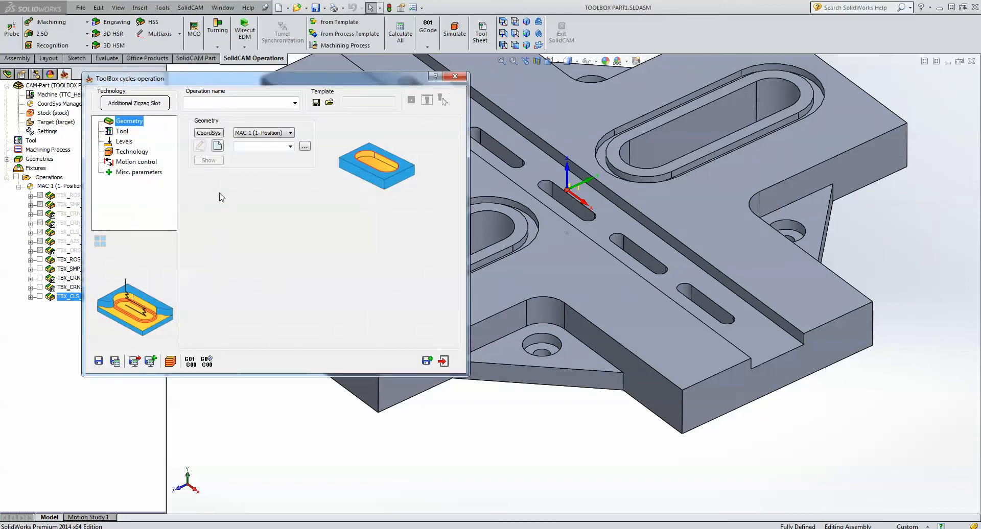
# Define the operation's geometry with curve-propagation chains around the inner upper edges of the two large closed slots.
pyautogui.click(217, 146)
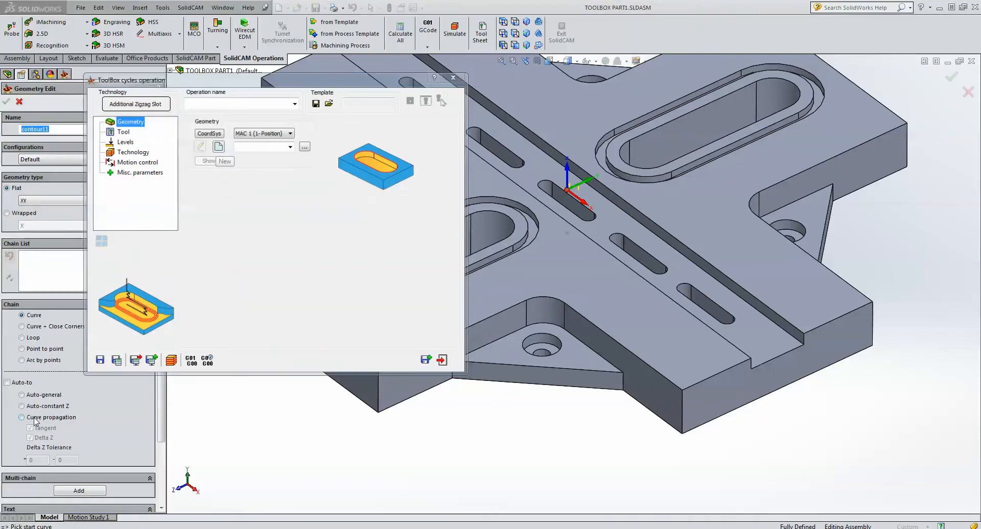
pyautogui.click(22, 418)
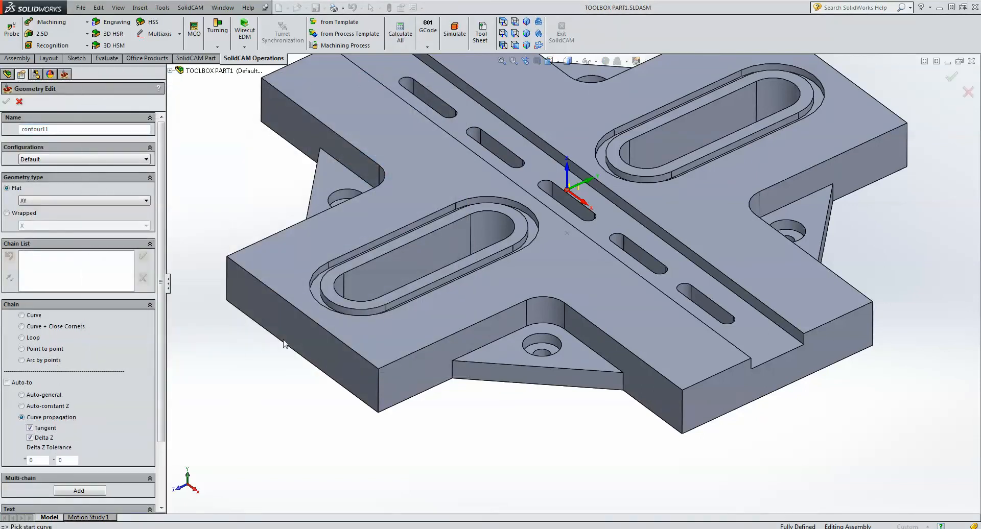
pyautogui.click(388, 296)
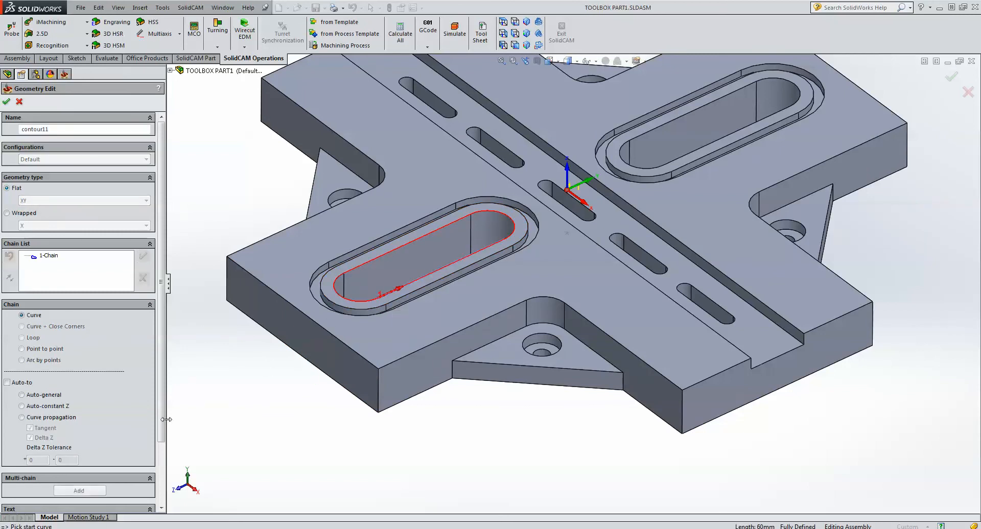
pyautogui.click(22, 418)
pyautogui.click(678, 155)
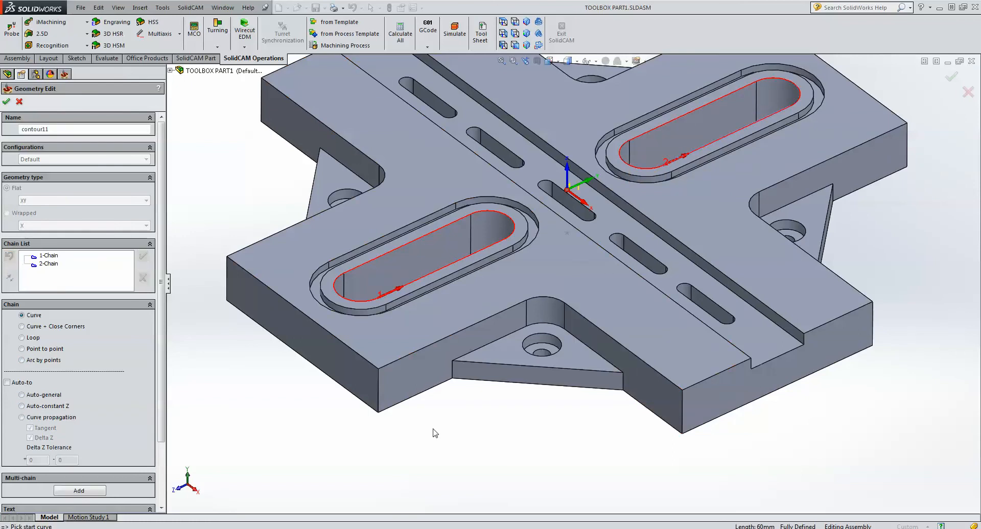
pyautogui.click(7, 102)
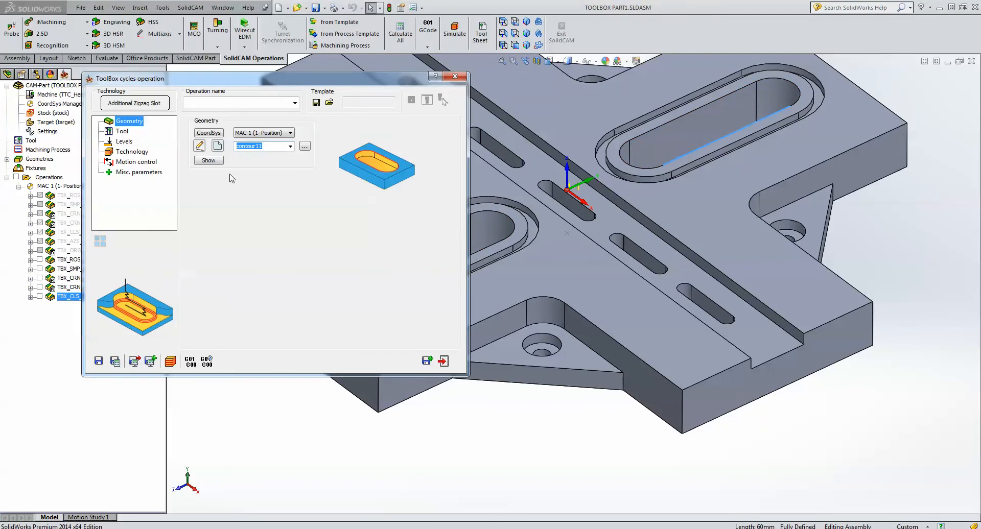
# Assign tool number 3, the 10 mm end mill, to the zigzag slot operation.
pyautogui.click(123, 132)
pyautogui.click(270, 270)
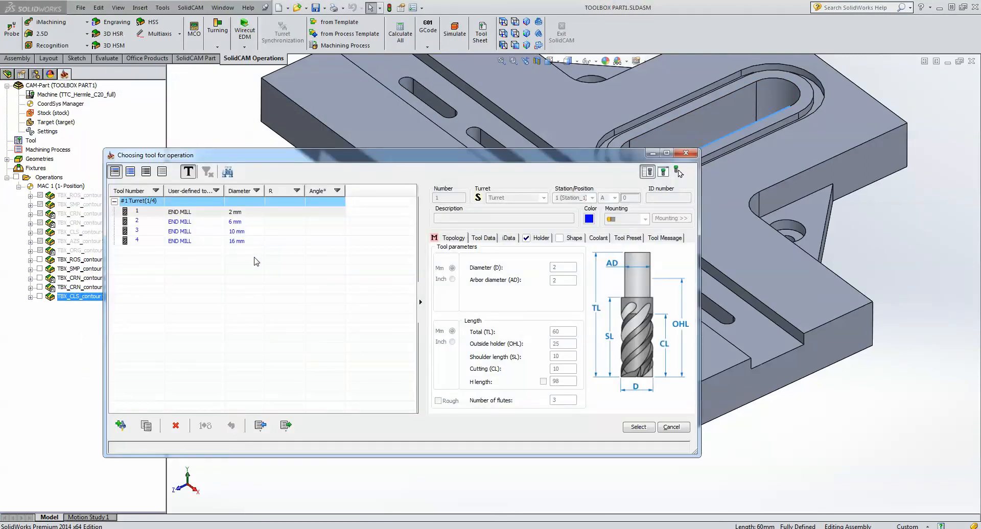
pyautogui.click(238, 231)
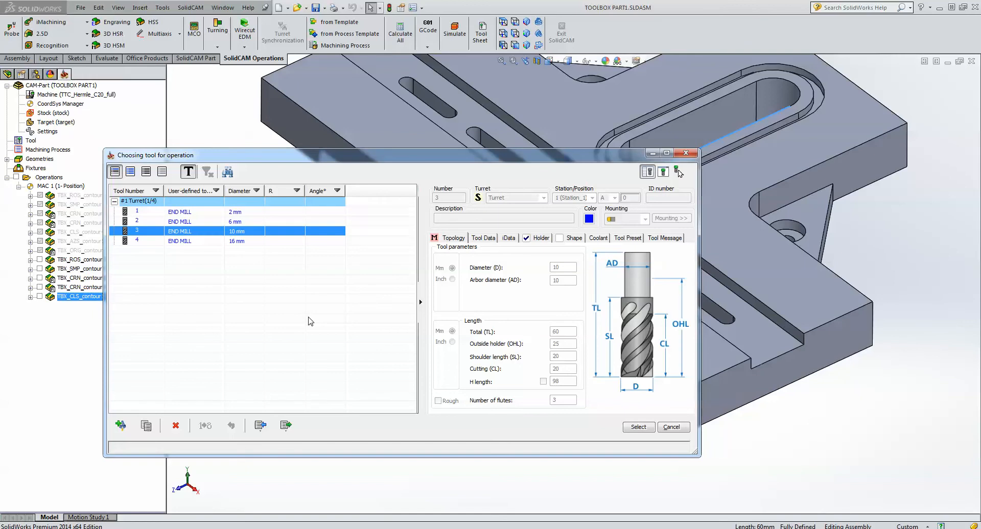
pyautogui.click(637, 427)
# Pick the upper level 0 from the plate's top face and the depth 20 from its bottom corner point.
pyautogui.click(124, 141)
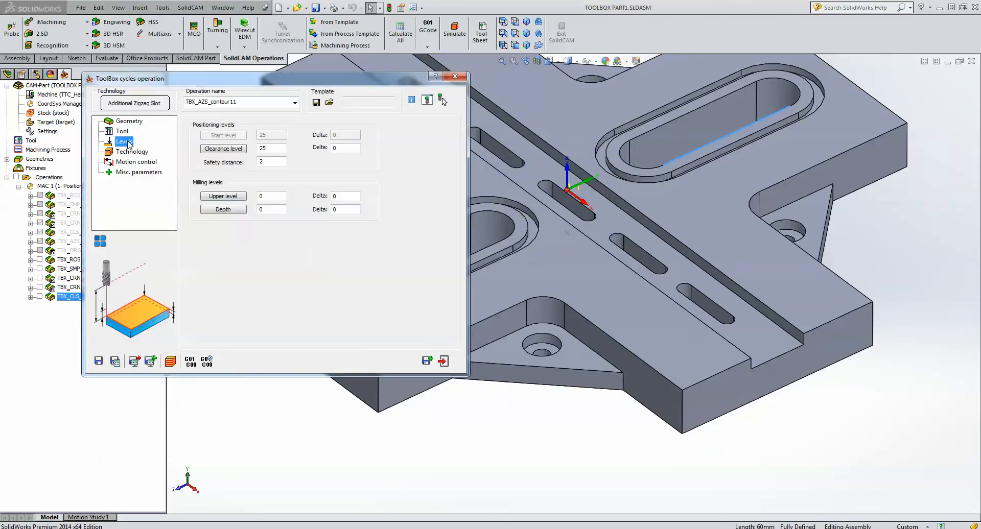
pyautogui.click(223, 196)
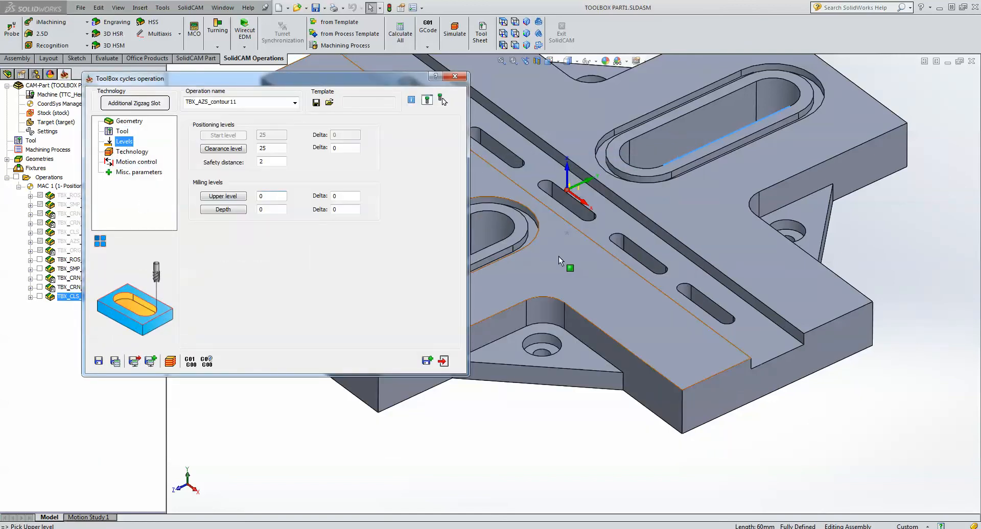
pyautogui.click(275, 209)
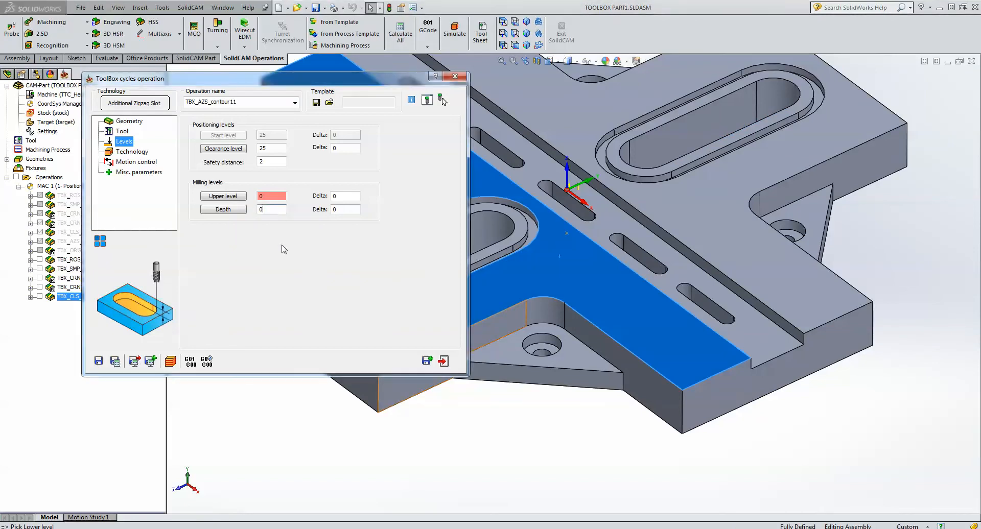
pyautogui.click(379, 413)
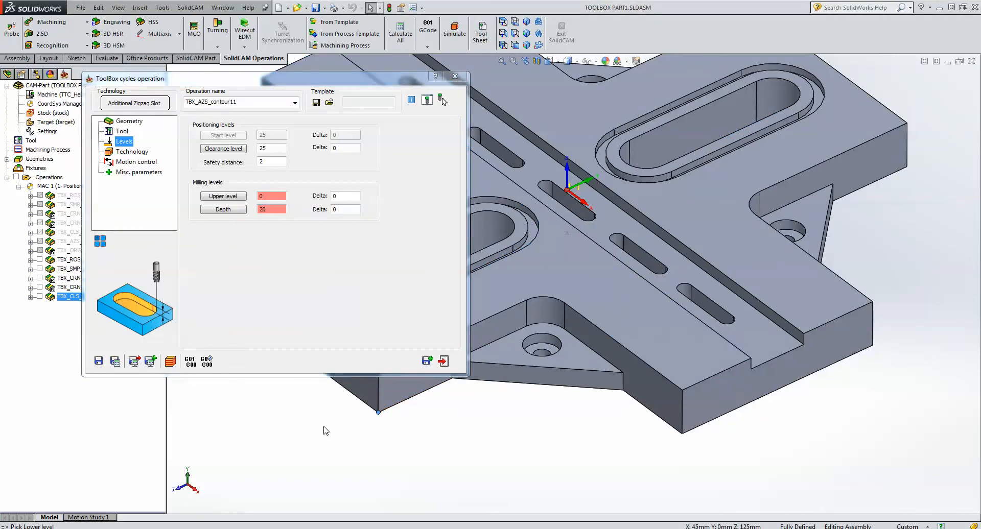
# Set the zigzag slot's roughing step down to 5 and check its ramping width, maximum ramping angle and step over.
pyautogui.click(141, 152)
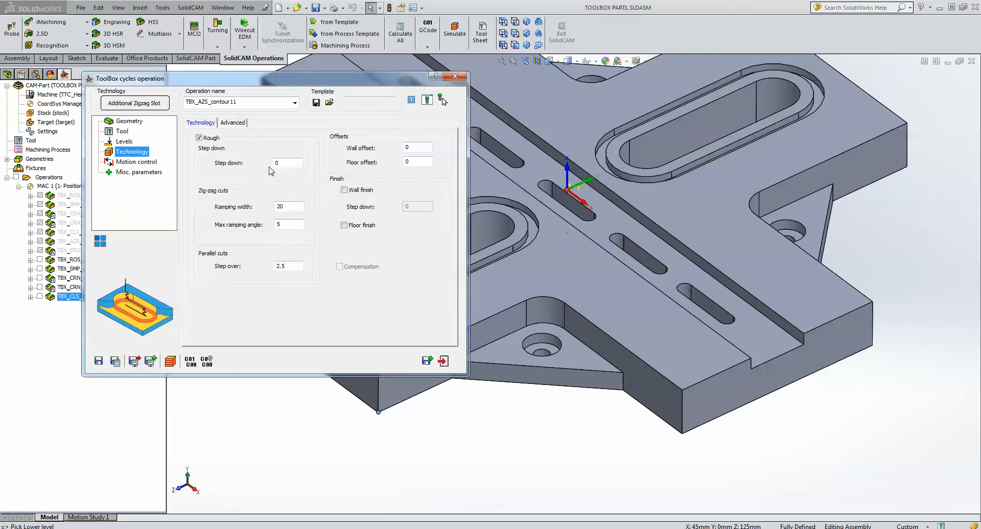
pyautogui.click(283, 162)
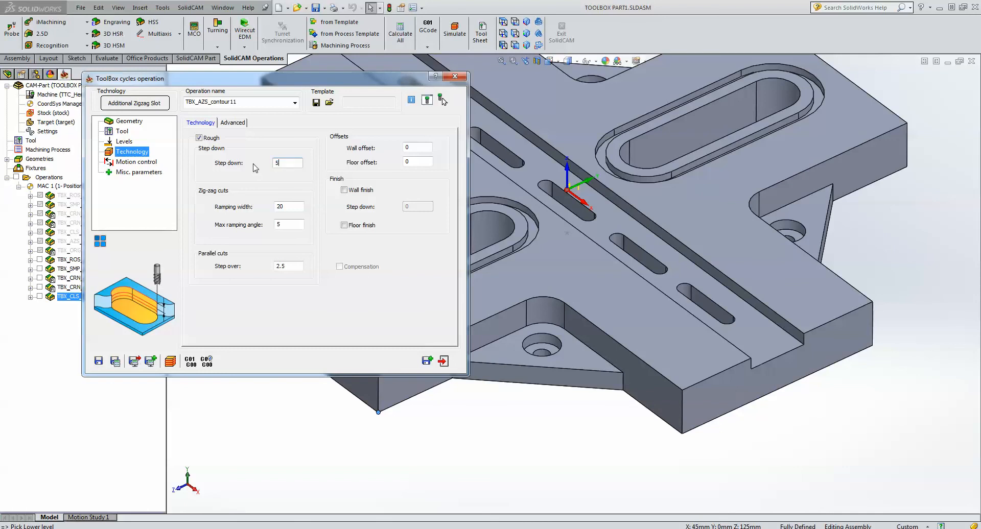
pyautogui.click(287, 206)
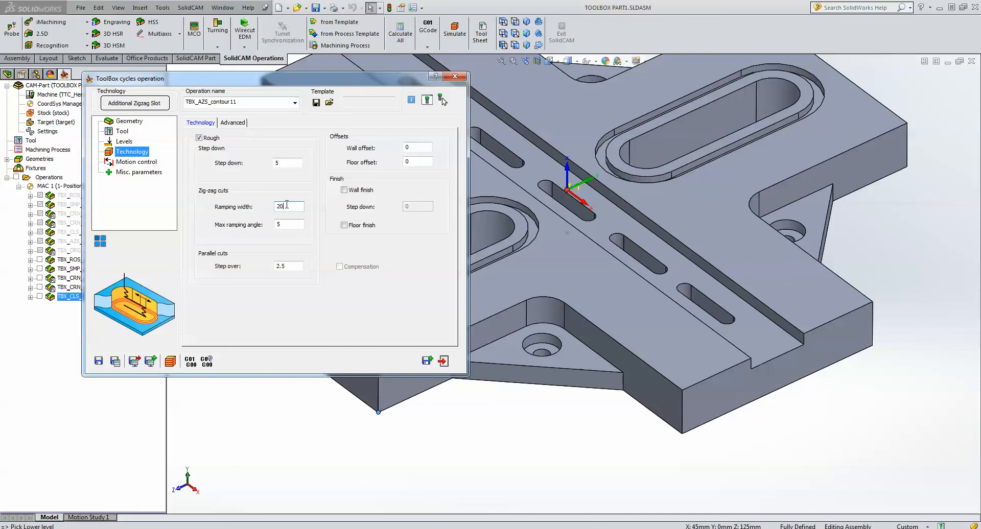
pyautogui.click(288, 224)
pyautogui.click(292, 267)
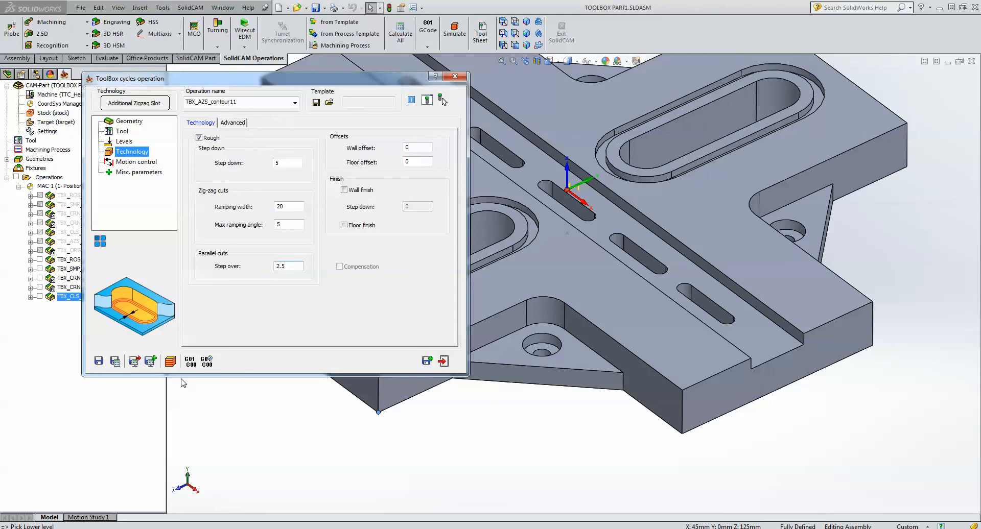
# Calculate the zigzag slot operation and open its Host CAD simulation with solid verification and the tool display turned off.
pyautogui.click(170, 362)
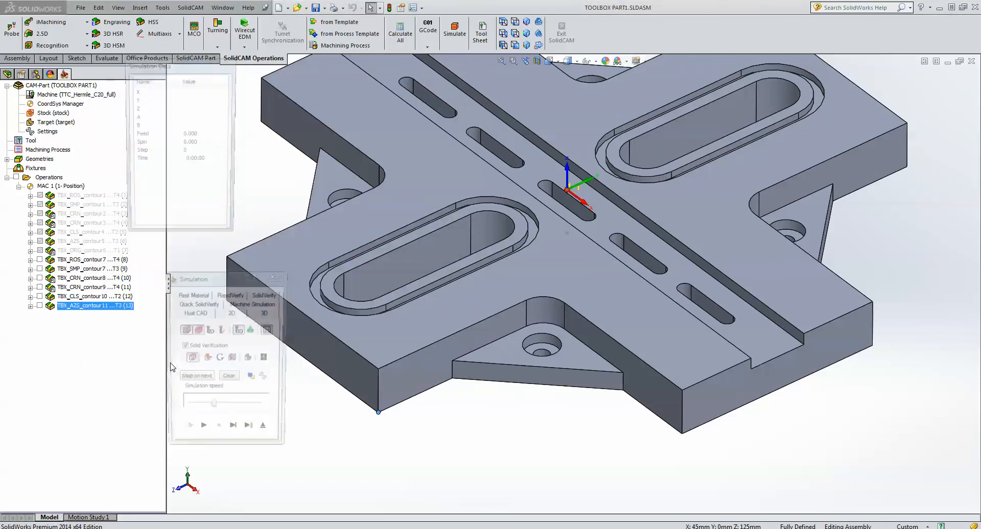
pyautogui.click(233, 434)
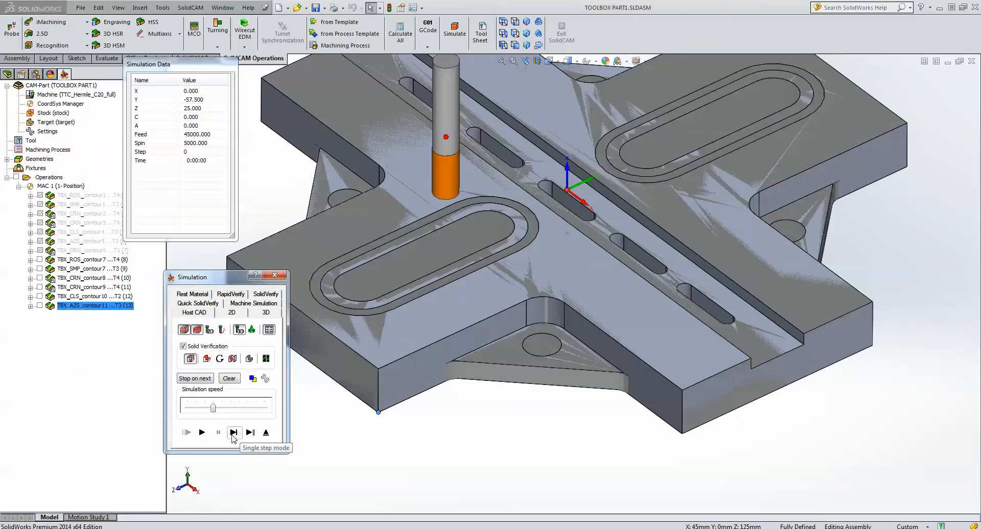
pyautogui.click(183, 347)
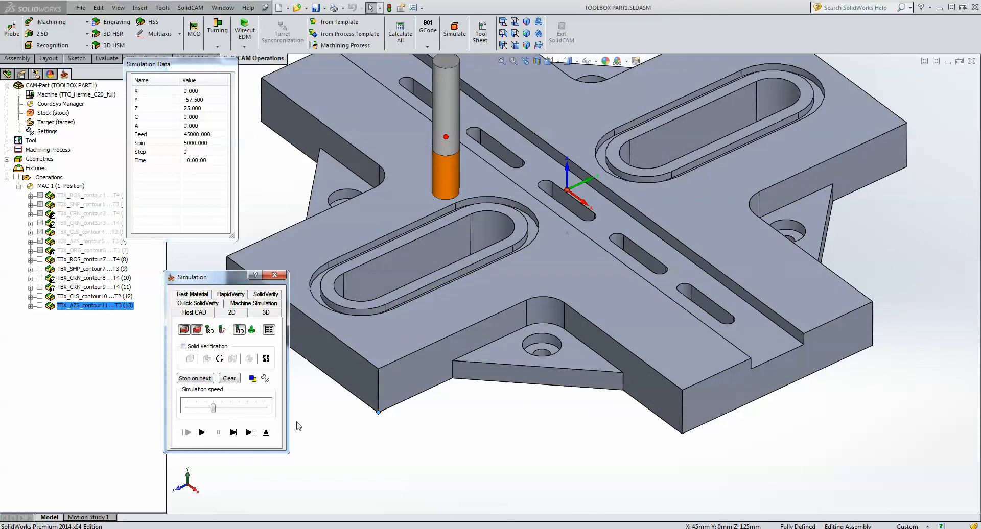
pyautogui.click(240, 331)
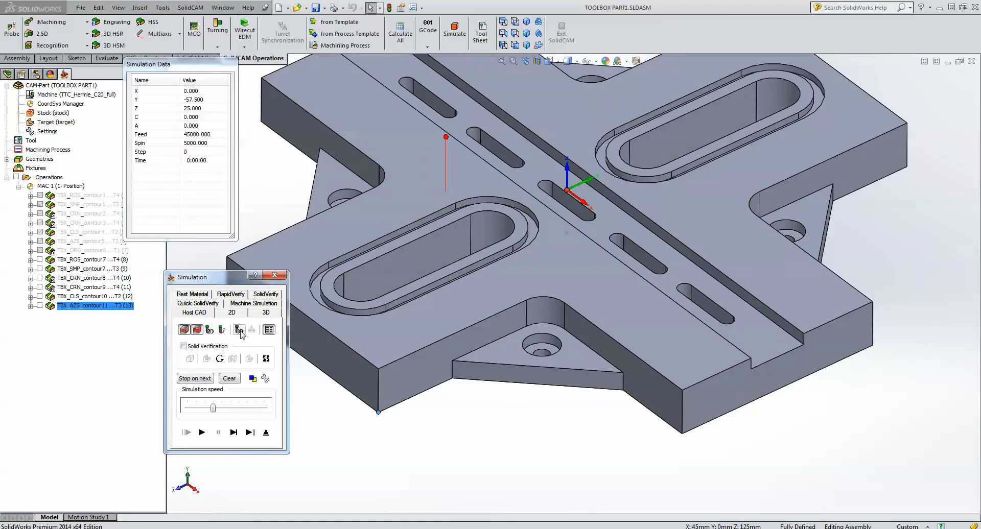
# Single-step the simulation through the first zigzag ramping moves and the first centre cut in the near closed slot.
pyautogui.click(378, 267)
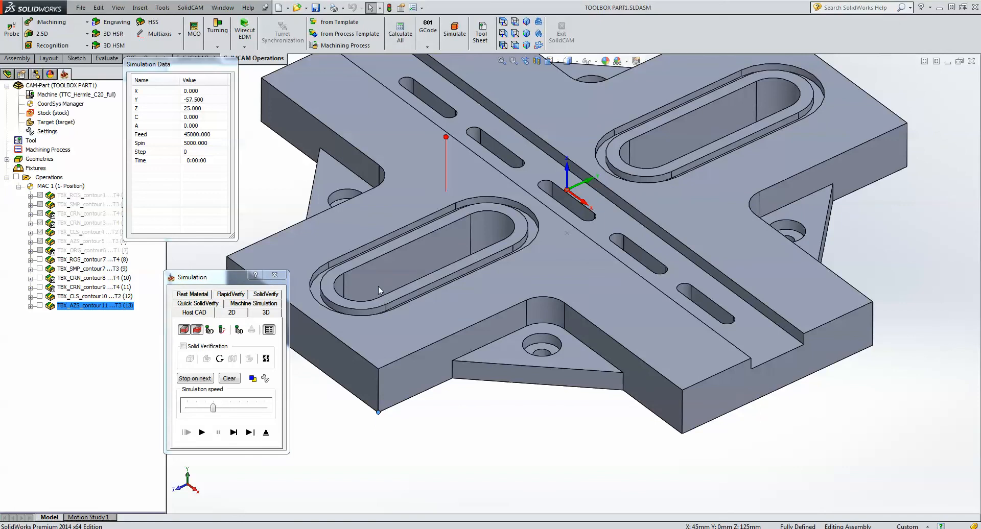
pyautogui.press('z')
pyautogui.scroll(-5, 359, 411)
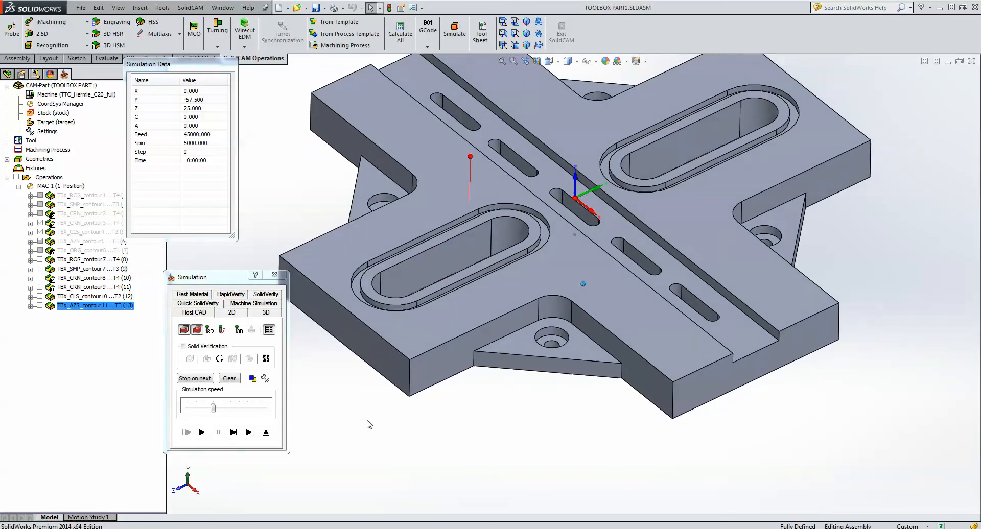
pyautogui.click(233, 432)
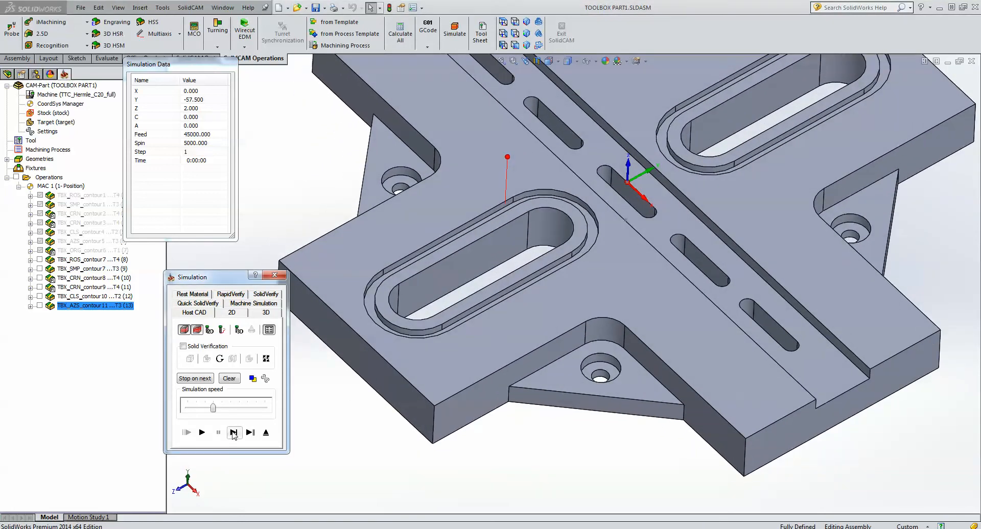
pyautogui.click(233, 433)
pyautogui.click(234, 432)
pyautogui.click(234, 432)
pyautogui.click(233, 432)
pyautogui.click(234, 432)
pyautogui.moveTo(524, 286)
pyautogui.mouseDown(button='middle')
pyautogui.moveTo(576, 296)
pyautogui.moveTo(577, 283)
pyautogui.moveTo(528, 277)
pyautogui.mouseUp(button='middle')
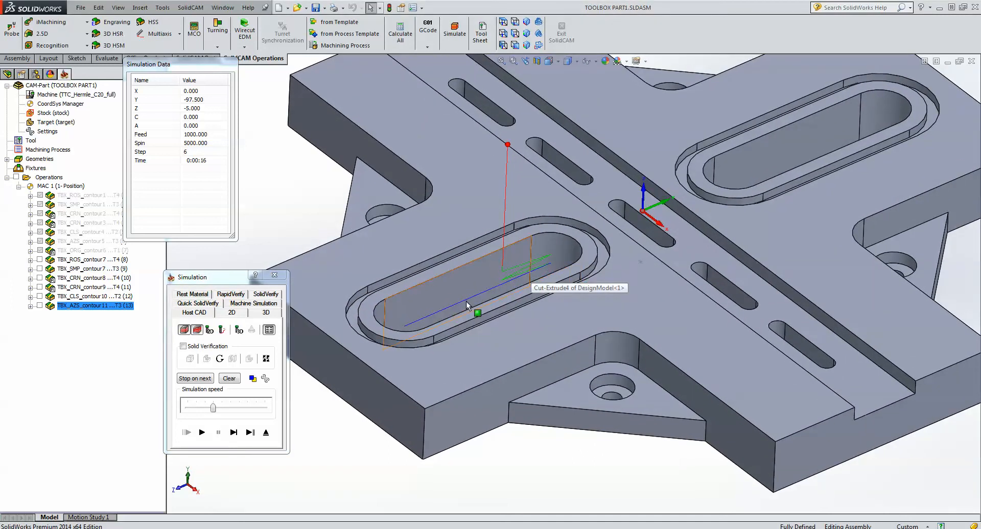
# Continue single-stepping the toolpath through the deeper zigzag ramps and into the first parallel cuts that widen the slot.
pyautogui.hotkey('ctrl', 'shift', 'z')
pyautogui.click(234, 433)
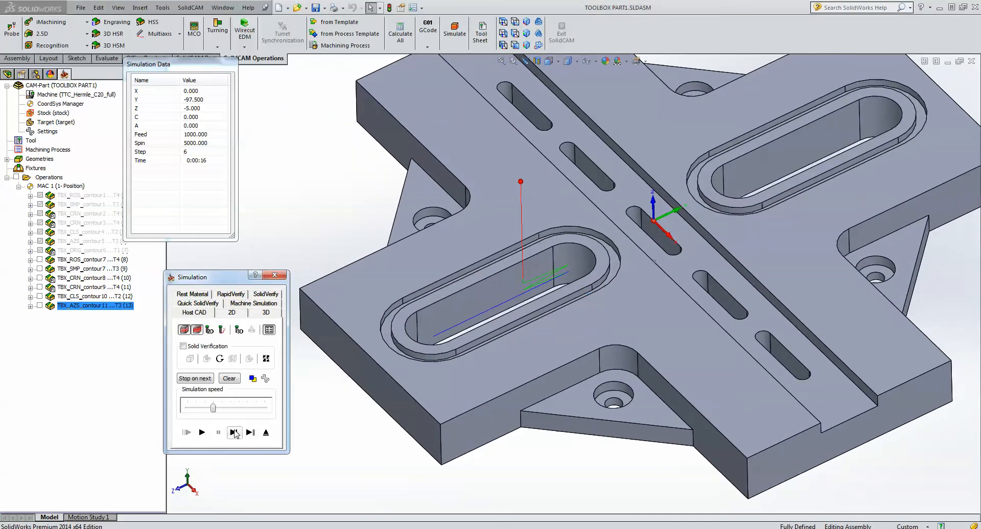
pyautogui.click(234, 433)
pyautogui.click(234, 433)
pyautogui.click(234, 433)
pyautogui.click(234, 433)
pyautogui.click(234, 433)
pyautogui.click(234, 433)
pyautogui.click(234, 433)
pyautogui.click(234, 433)
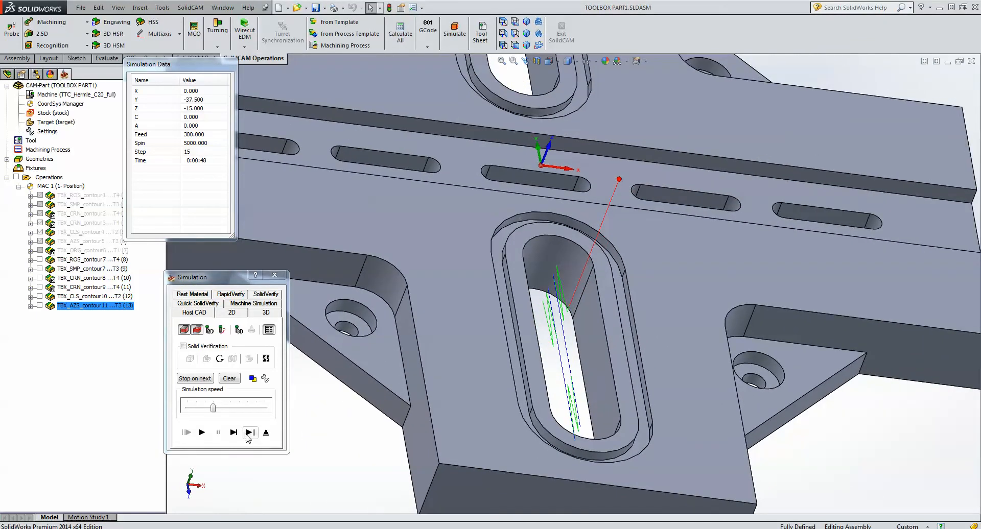
pyautogui.click(234, 433)
pyautogui.click(234, 433)
pyautogui.click(234, 432)
pyautogui.click(234, 433)
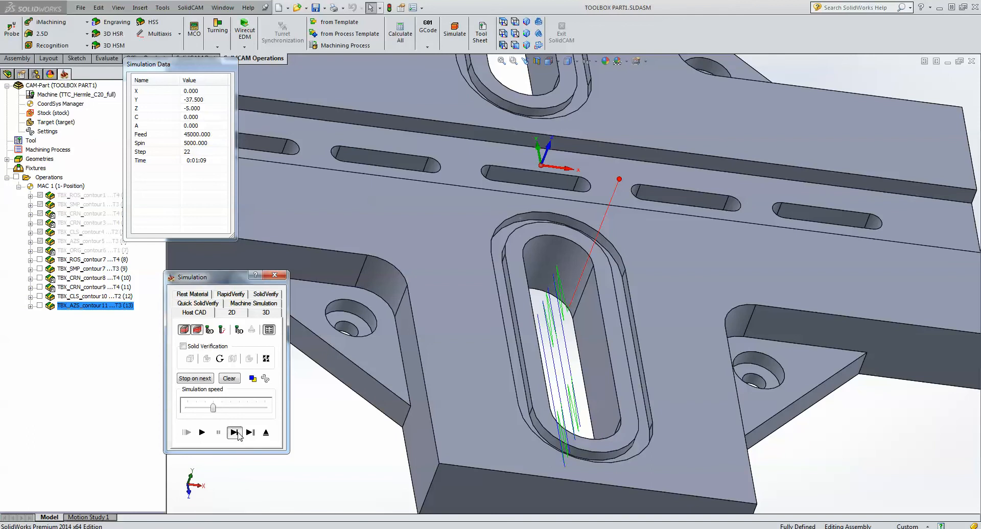
pyautogui.click(234, 433)
pyautogui.click(234, 433)
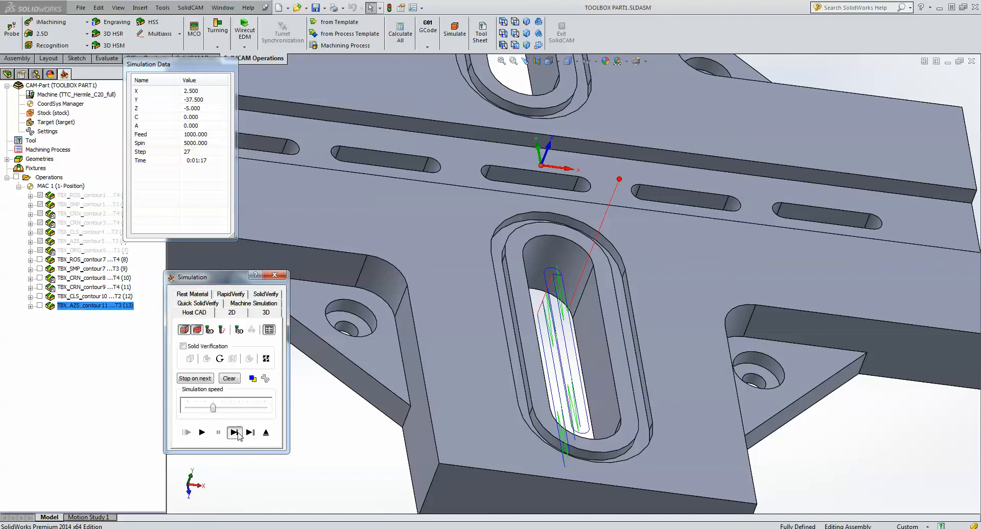
pyautogui.click(234, 433)
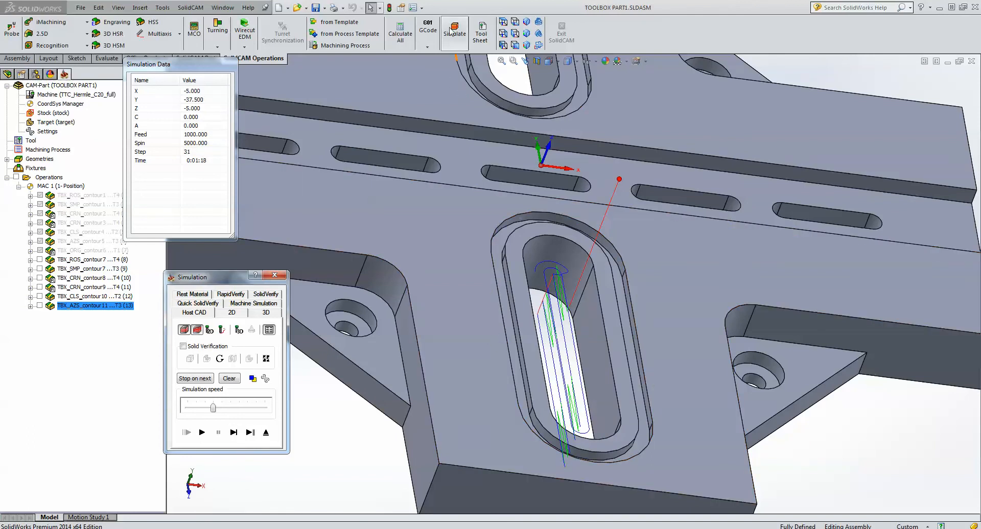
# Examine the remaining parallel cuts from above step by step, and play the rest of the toolpath to its end.
pyautogui.click(504, 21)
pyautogui.scroll(-2, 524, 385)
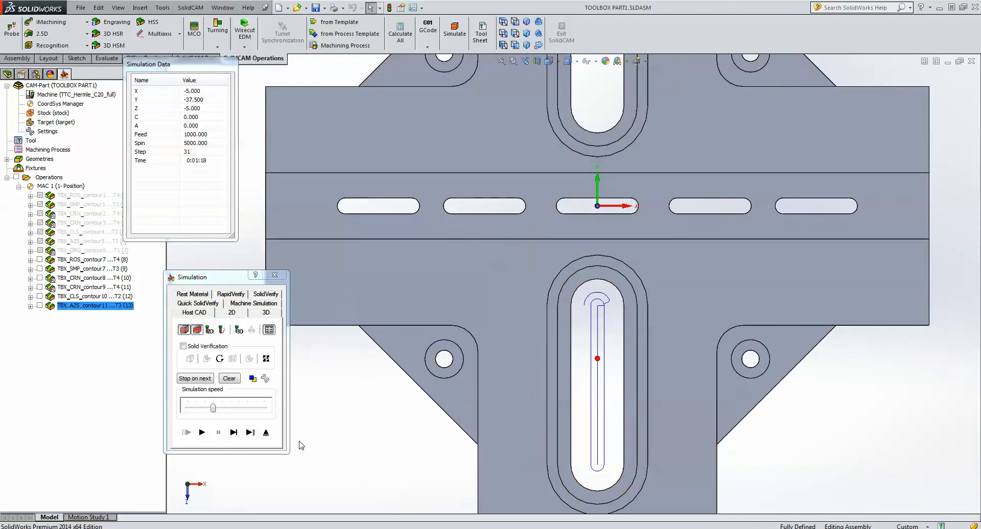
pyautogui.click(234, 432)
pyautogui.click(234, 433)
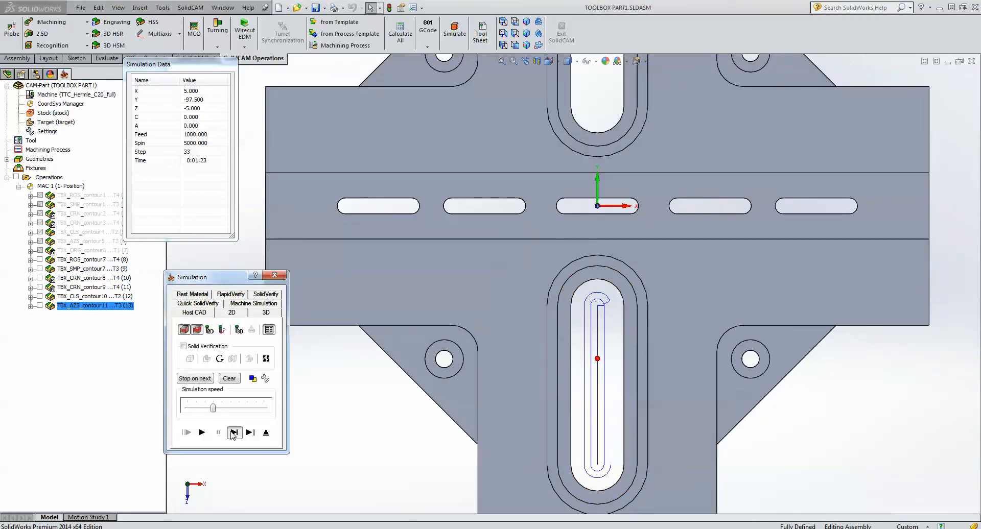
pyautogui.click(233, 433)
pyautogui.click(234, 433)
pyautogui.click(234, 433)
pyautogui.click(234, 433)
pyautogui.click(233, 433)
pyautogui.click(233, 433)
pyautogui.click(233, 433)
pyautogui.click(202, 433)
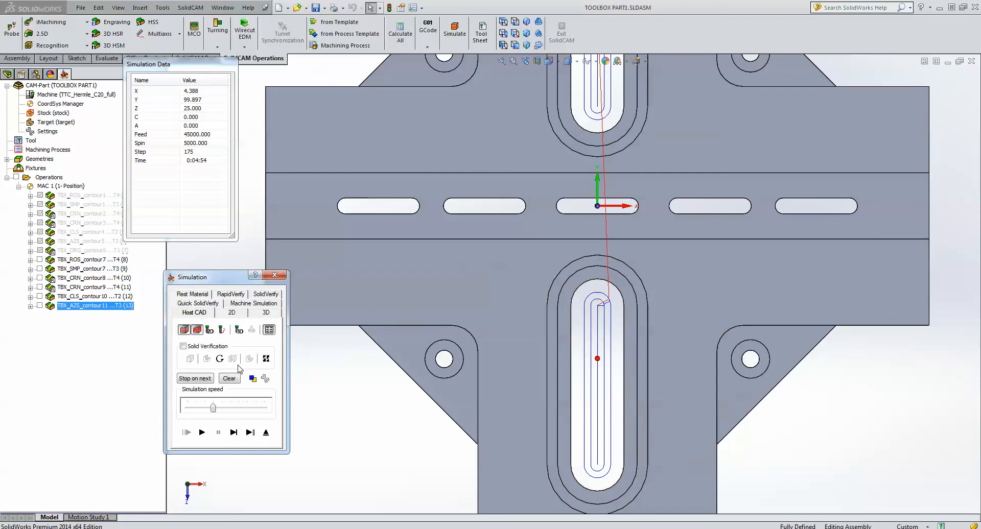
# Replay the zigzag slot simulation with solid verification on, examine the cut plate, and exit the simulation and the operation.
pyautogui.click(183, 346)
pyautogui.click(202, 432)
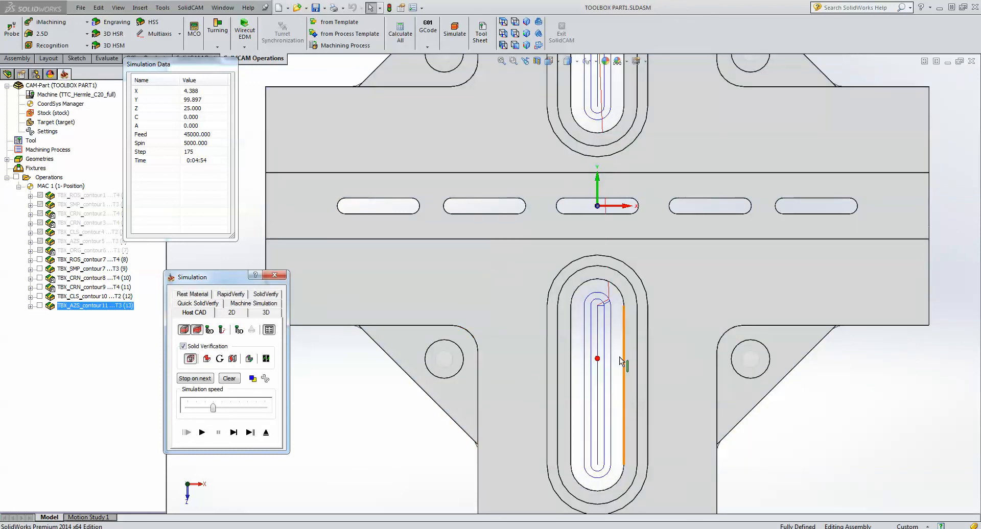
pyautogui.click(765, 460)
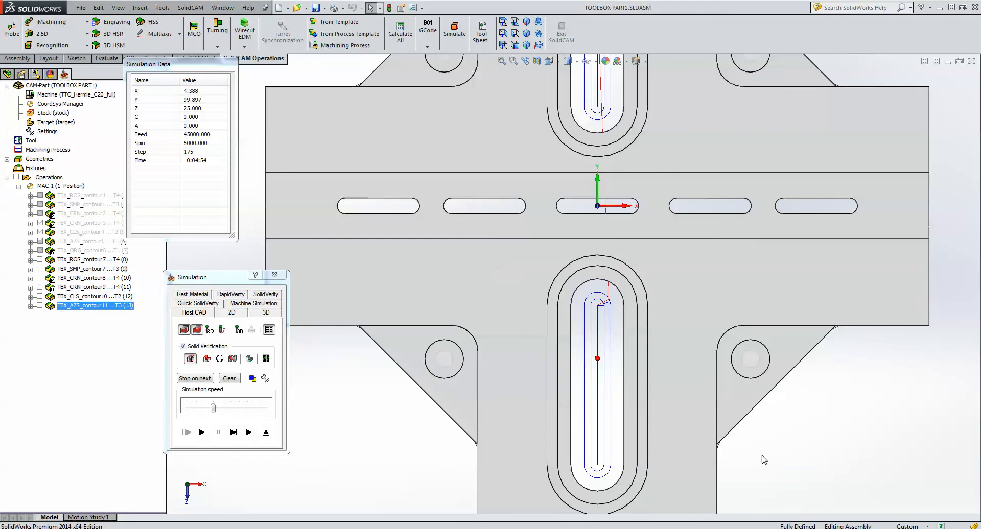
pyautogui.hotkey('ctrl', '7')
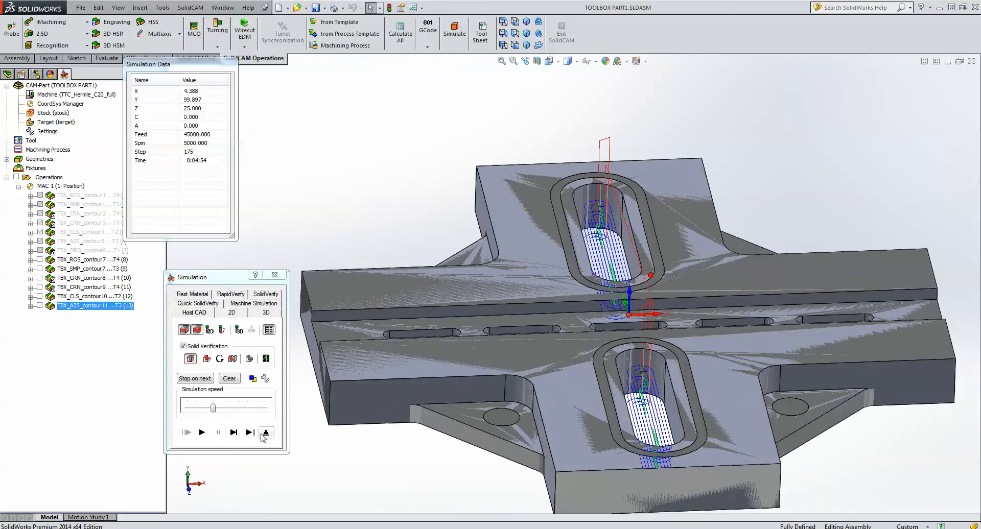
pyautogui.click(266, 432)
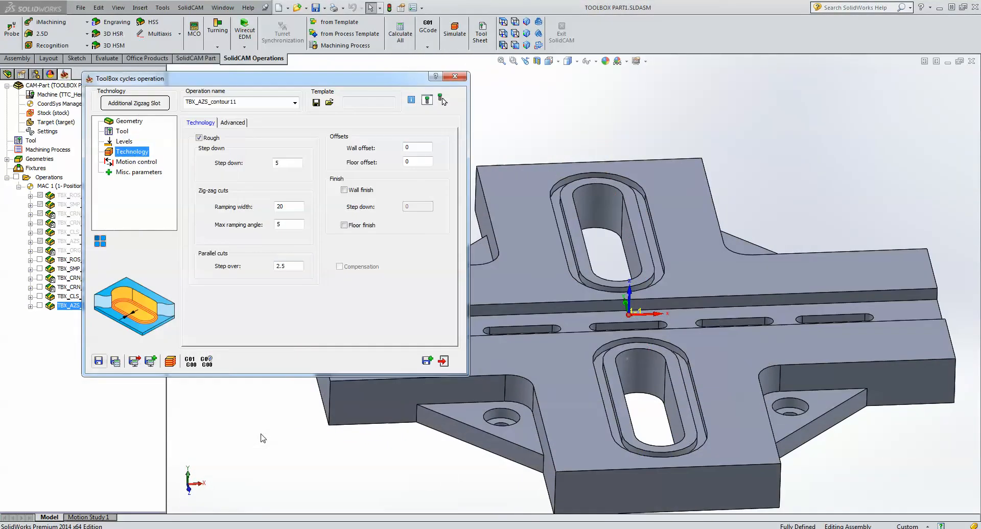
pyautogui.click(444, 362)
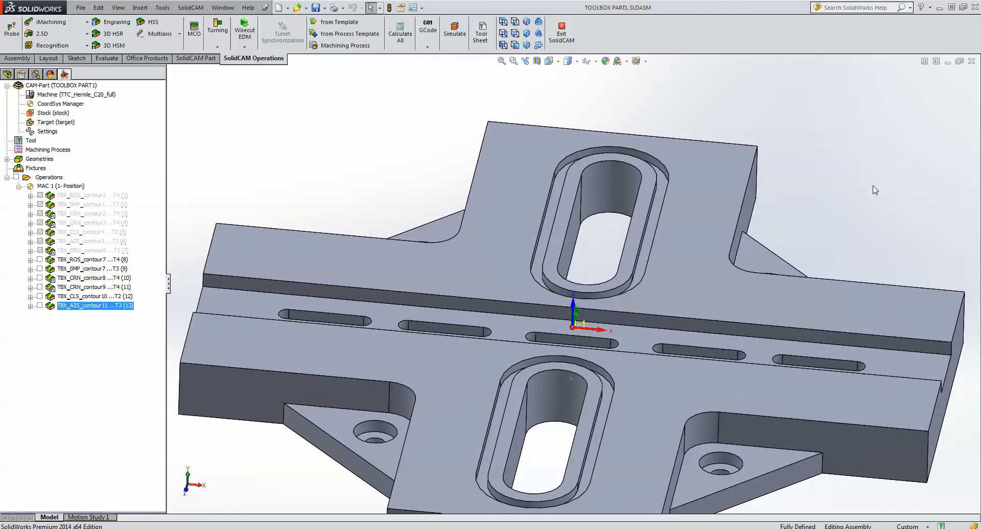
# Measure the distance between the inner and outer straight edges of the groove around the far closed slot.
pyautogui.click(647, 227)
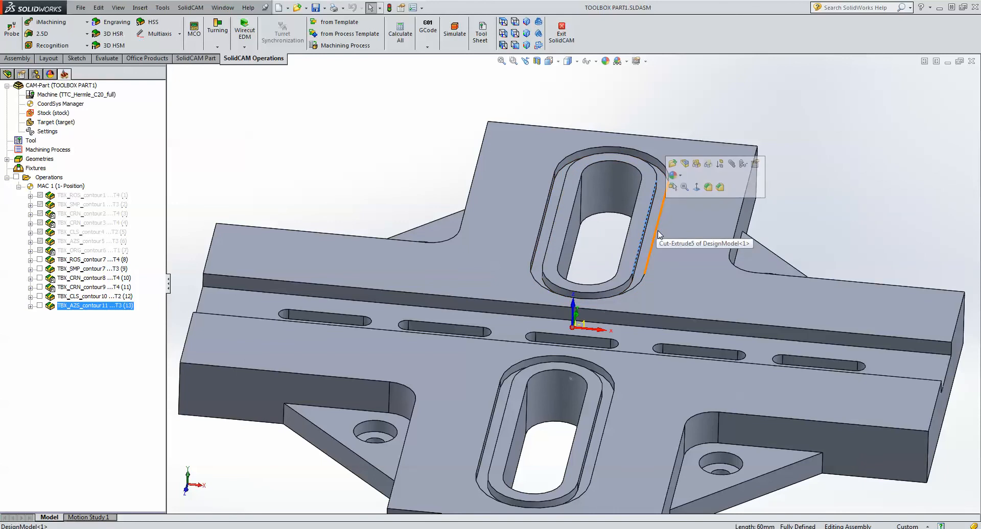
pyautogui.keyDown('ctrl'); pyautogui.click(658, 233); pyautogui.keyUp('ctrl')
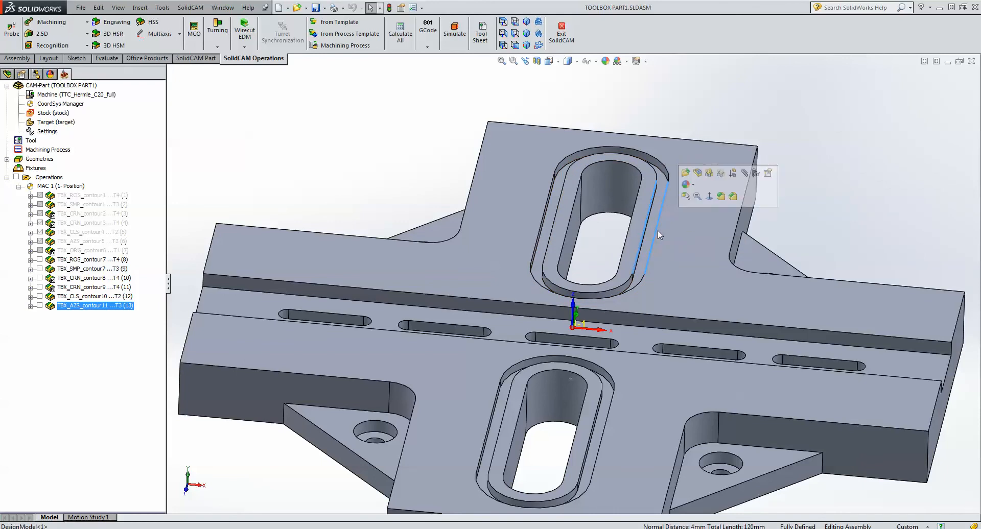
pyautogui.click(827, 239)
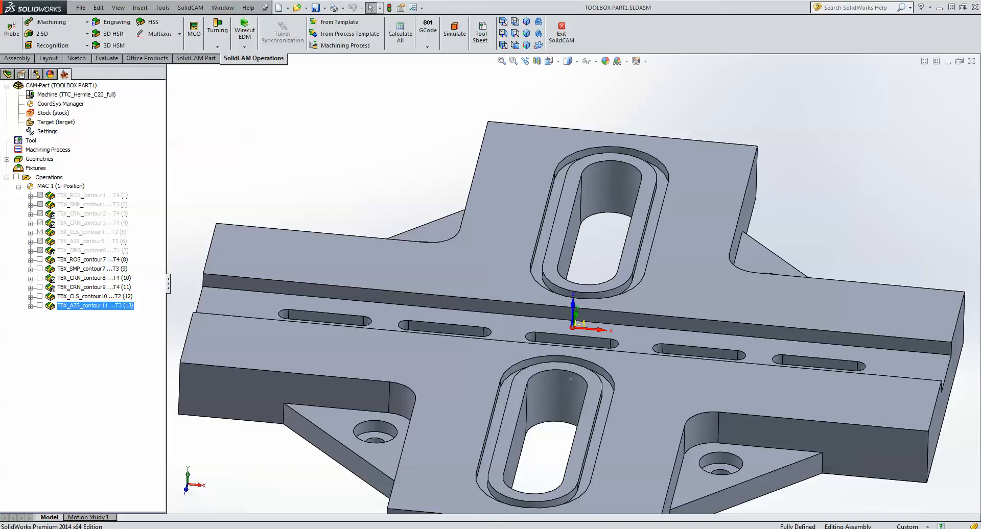
# Add a new ToolBox cycles operation and set its technology to O-Ring.
pyautogui.moveTo(571, 379); pyautogui.dragTo(578, 275, button='middle')
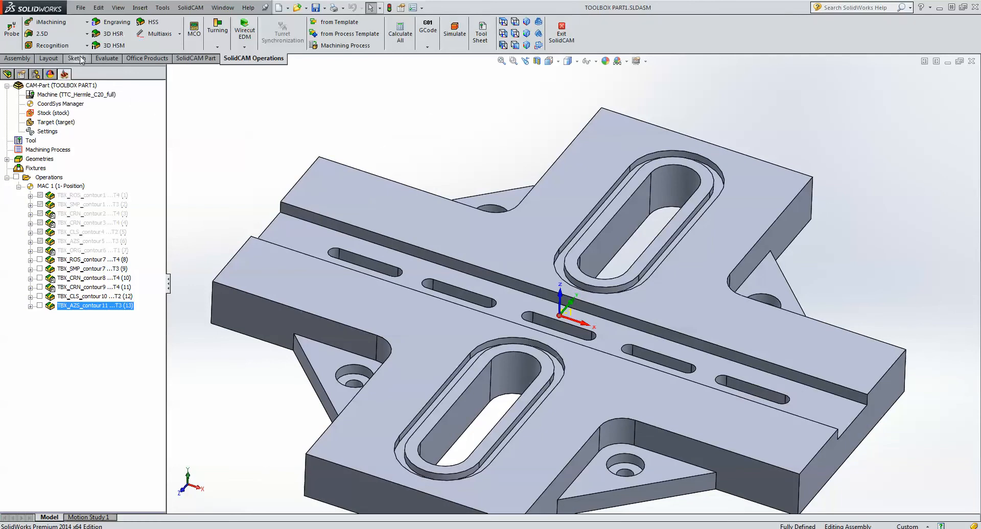
pyautogui.click(55, 36)
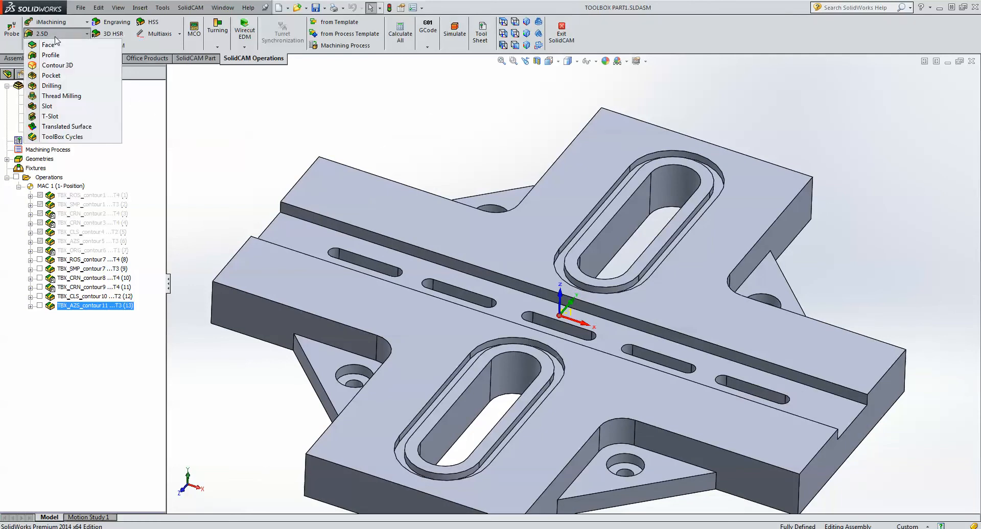
pyautogui.click(59, 138)
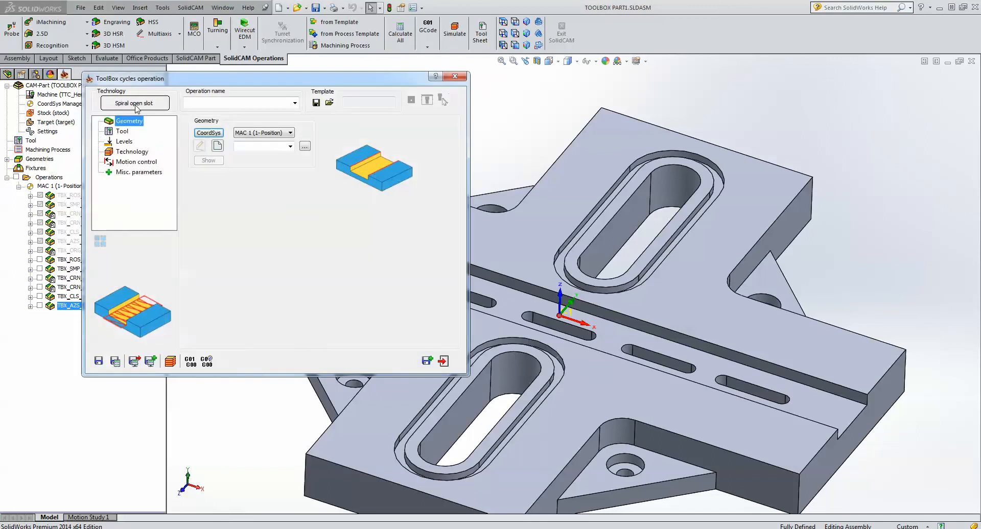
pyautogui.click(133, 102)
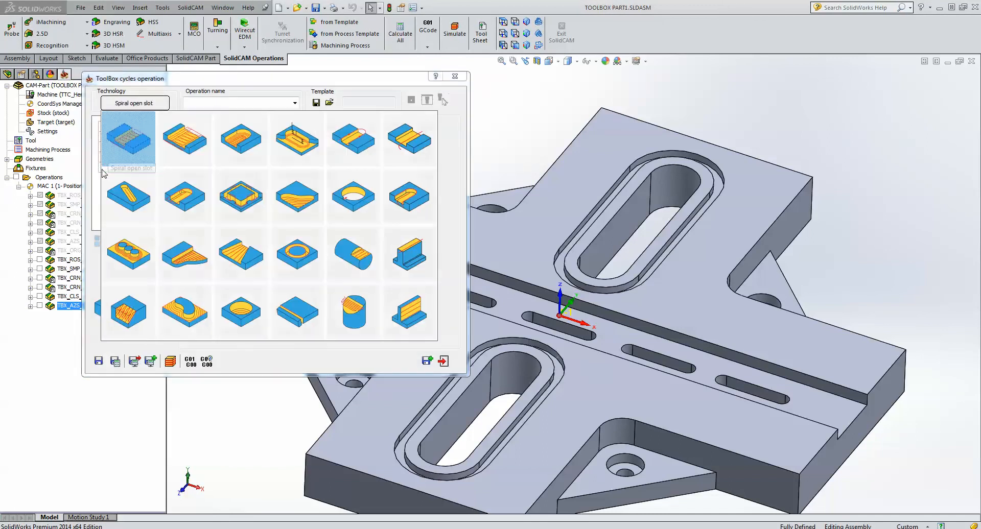
pyautogui.click(285, 270)
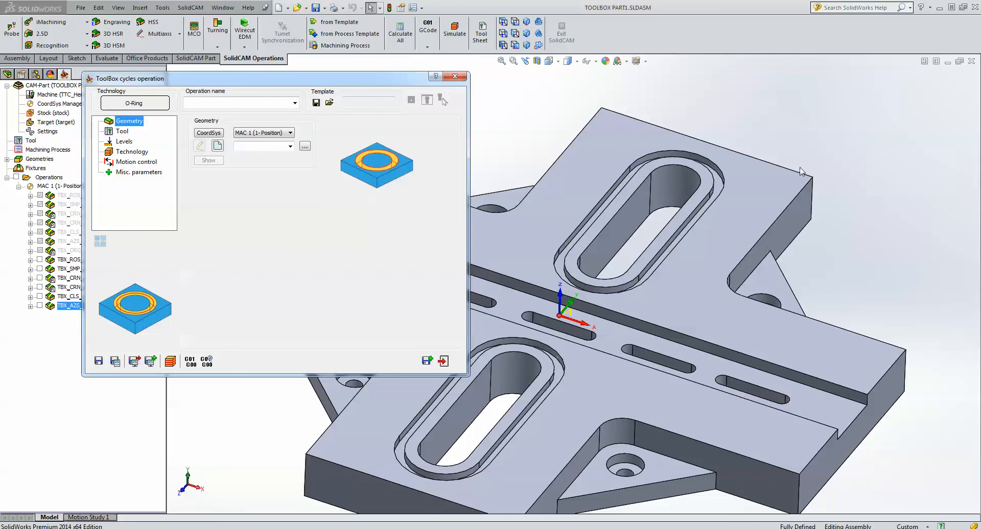
# Define the O-Ring geometry from the outer and inner edges of the groove around the near closed slot as two chains, using curve propagation.
pyautogui.click(686, 232)
pyautogui.click(682, 234)
pyautogui.click(218, 147)
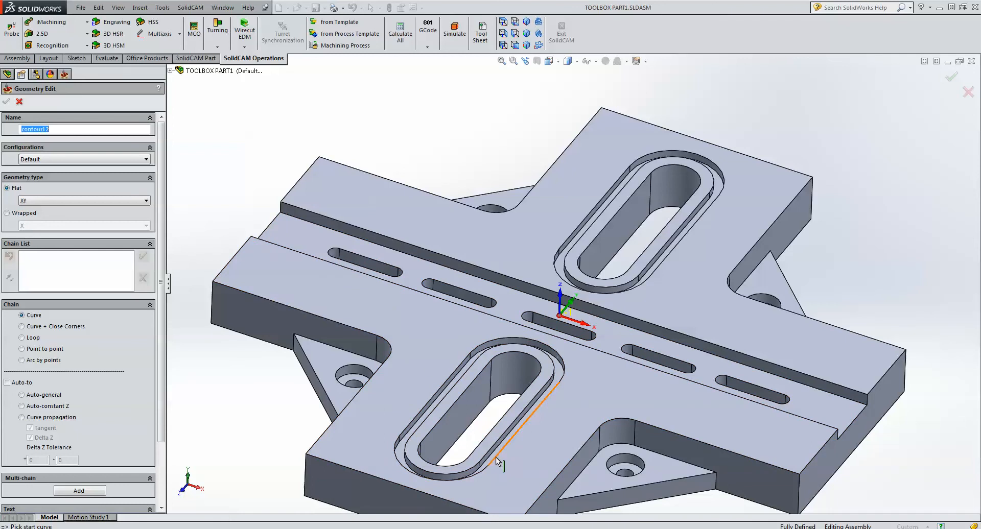
pyautogui.click(21, 418)
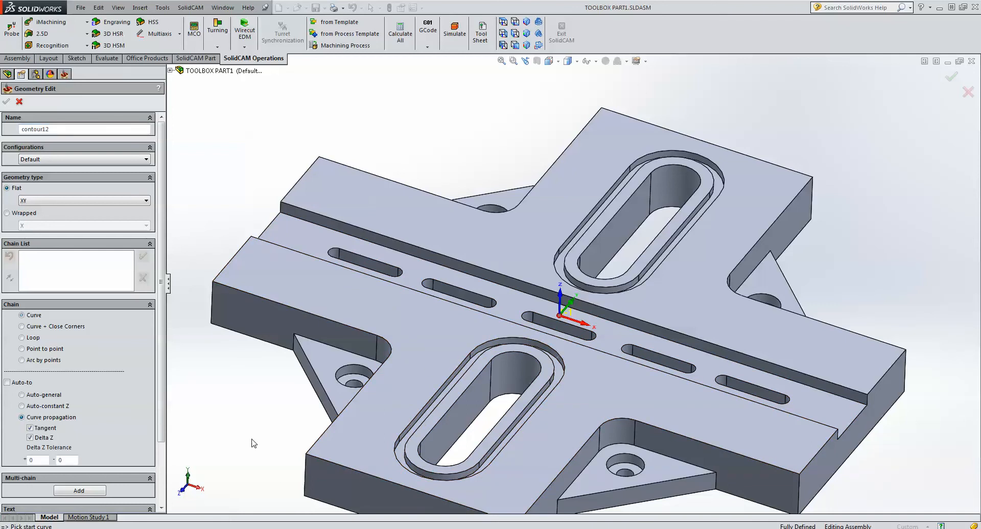
pyautogui.click(498, 462)
pyautogui.click(22, 417)
pyautogui.click(481, 459)
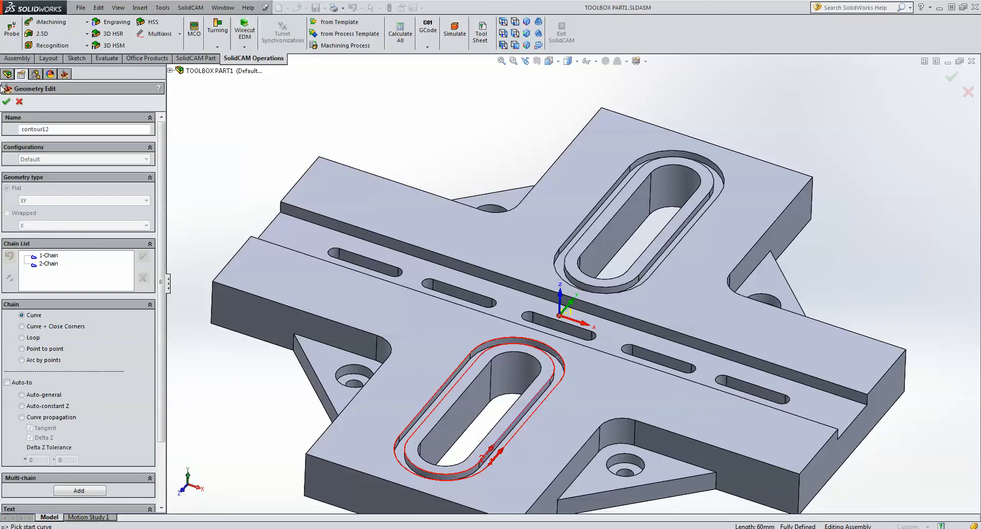
pyautogui.click(7, 102)
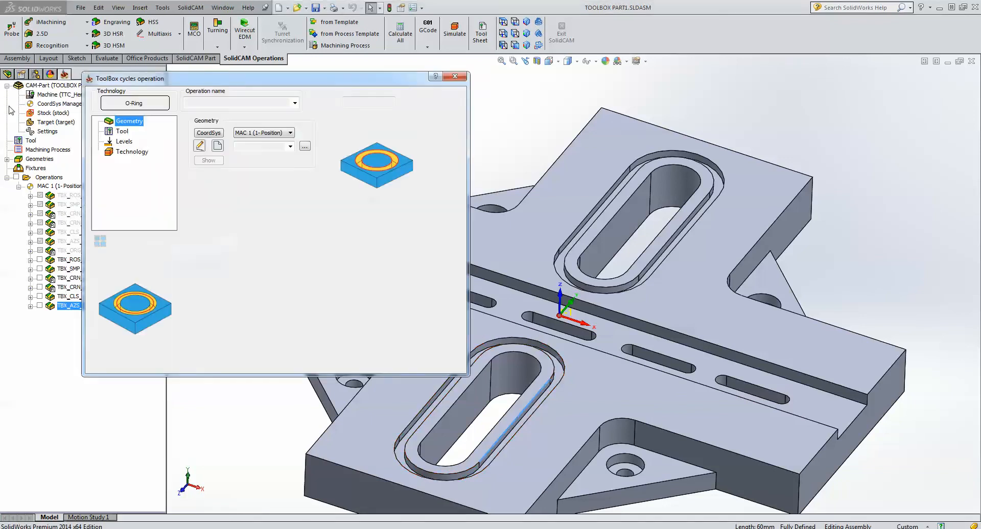
# Assign the existing 2 mm end mill to the O-Ring operation.
pyautogui.click(122, 131)
pyautogui.click(265, 271)
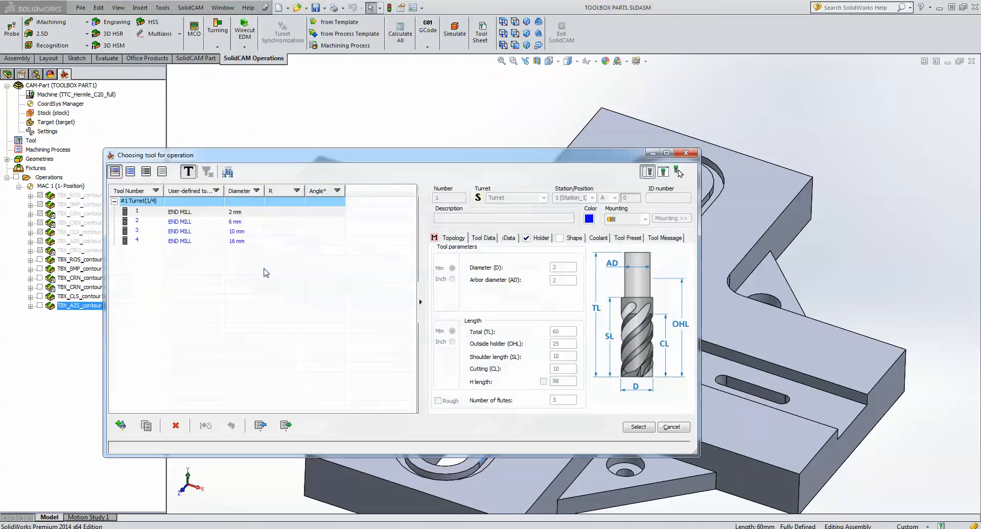
pyautogui.click(212, 212)
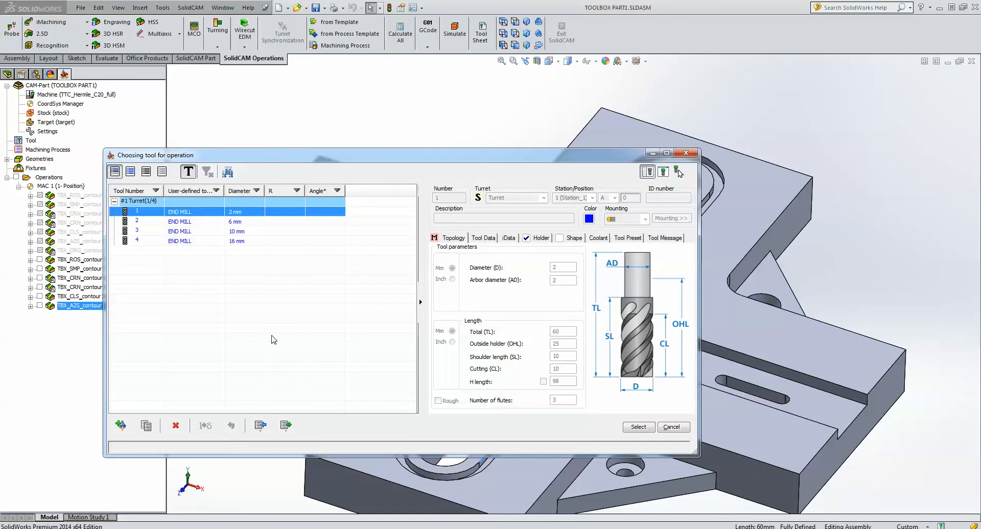
pyautogui.click(640, 433)
# Take the upper level from the plate's top face and the 3 mm depth from the groove floor around the far closed slot.
pyautogui.click(124, 142)
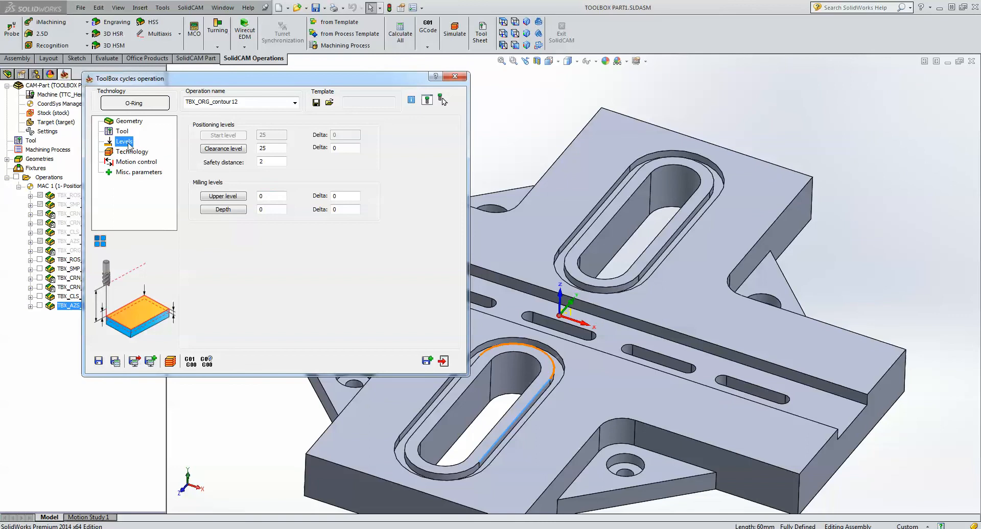
pyautogui.click(223, 197)
pyautogui.click(549, 209)
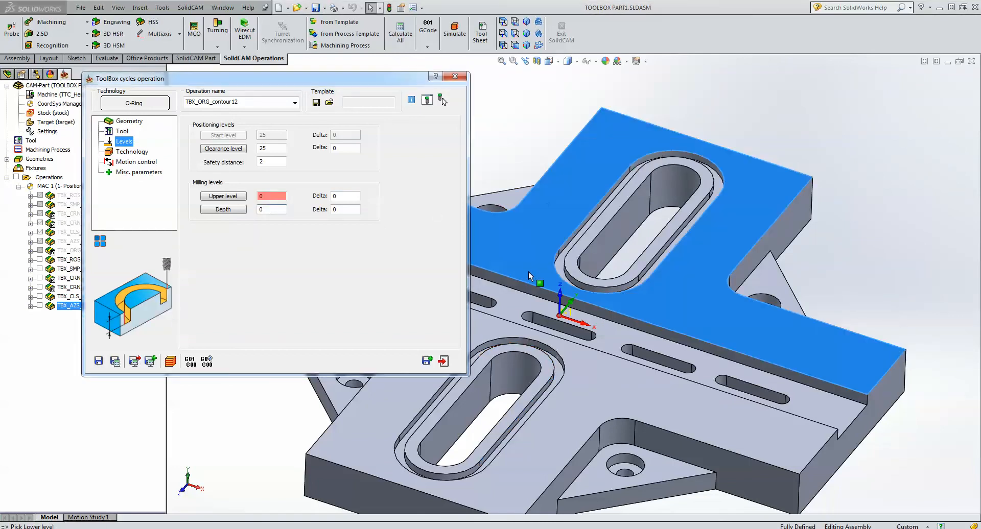
pyautogui.click(558, 265)
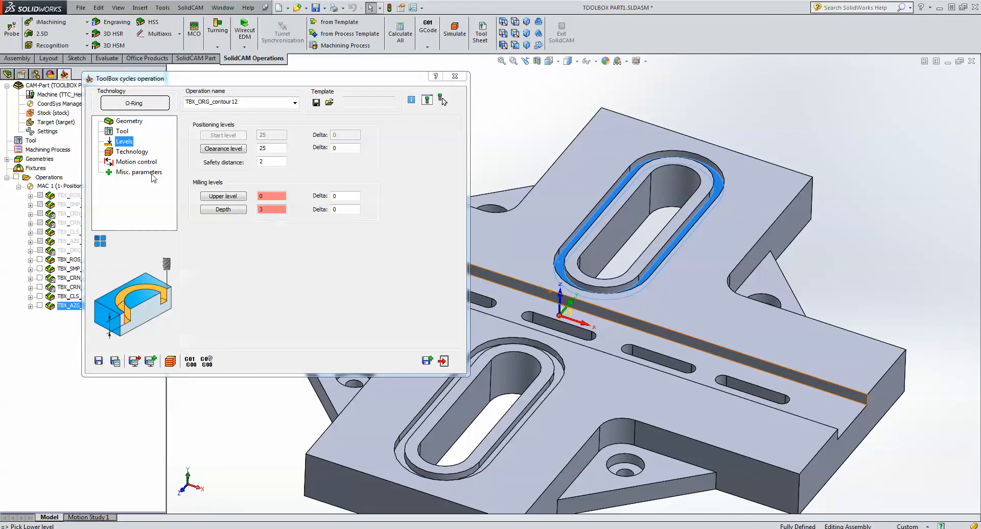
# Set the O-Ring roughing step down to 1 and enable the wall finish.
pyautogui.click(132, 152)
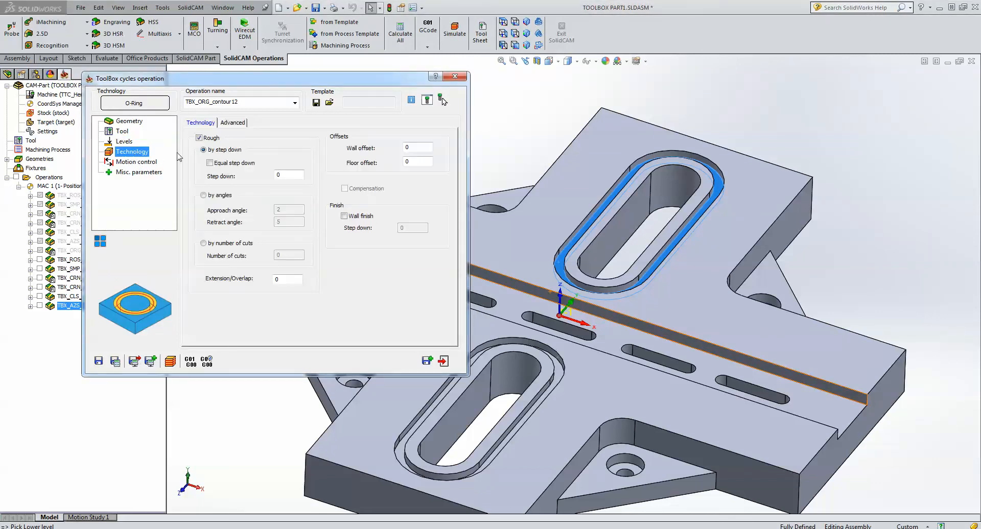
pyautogui.click(293, 174)
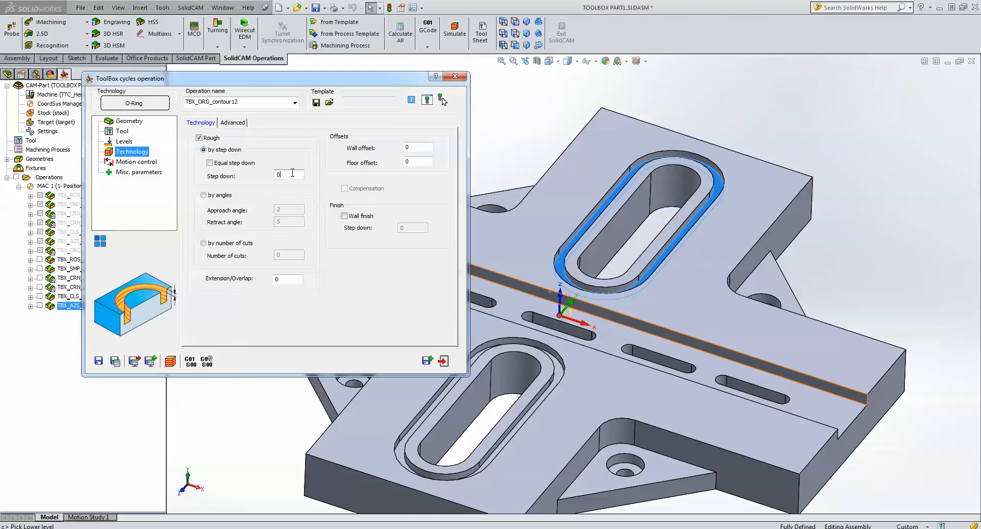
pyautogui.moveTo(282, 174); pyautogui.dragTo(259, 182)
pyautogui.write('1')
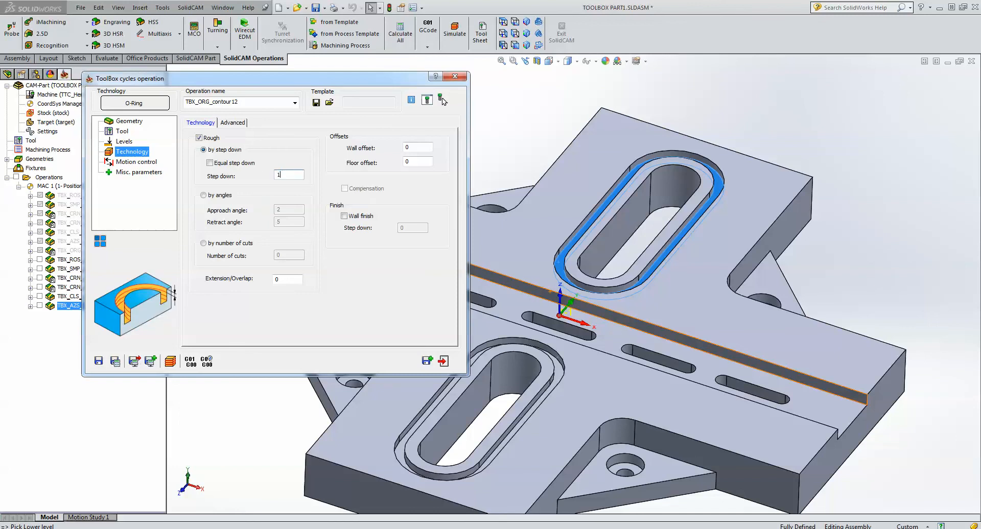
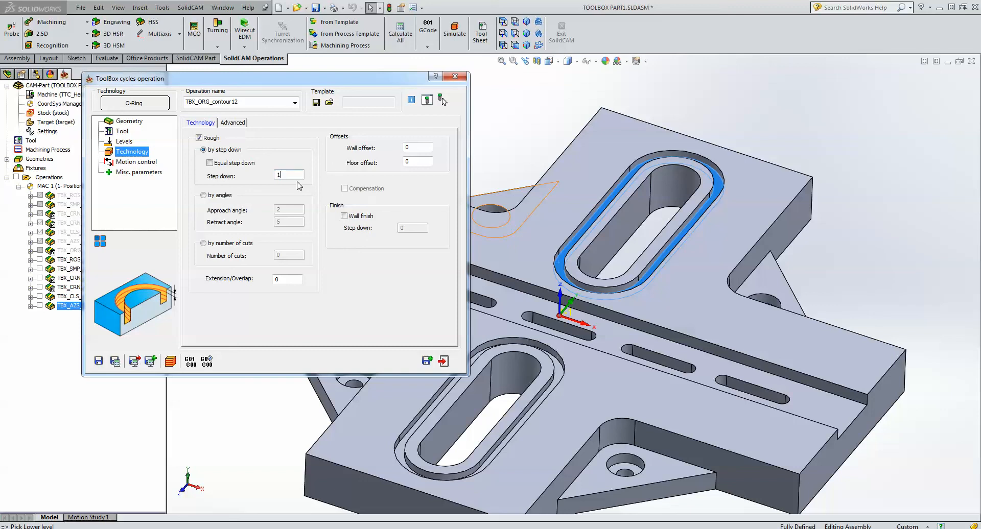
pyautogui.click(344, 216)
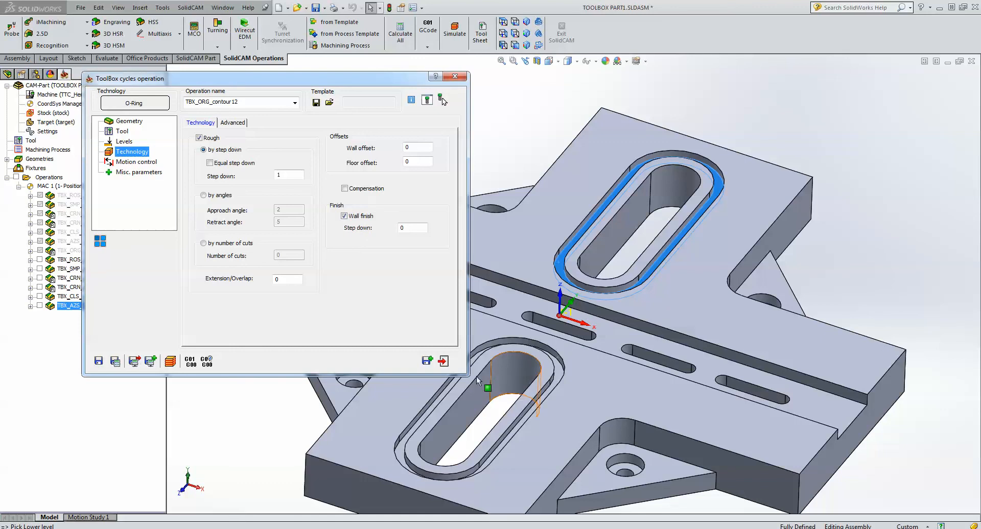
# Add a rotate-list transformation to the O-Ring operation that includes the original and one 180-degree rotation.
pyautogui.click(101, 242)
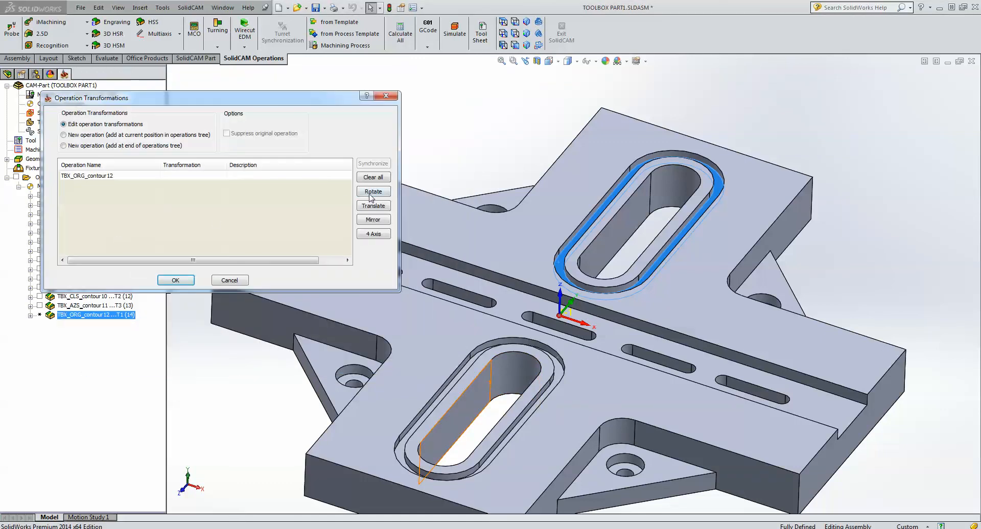
pyautogui.click(370, 193)
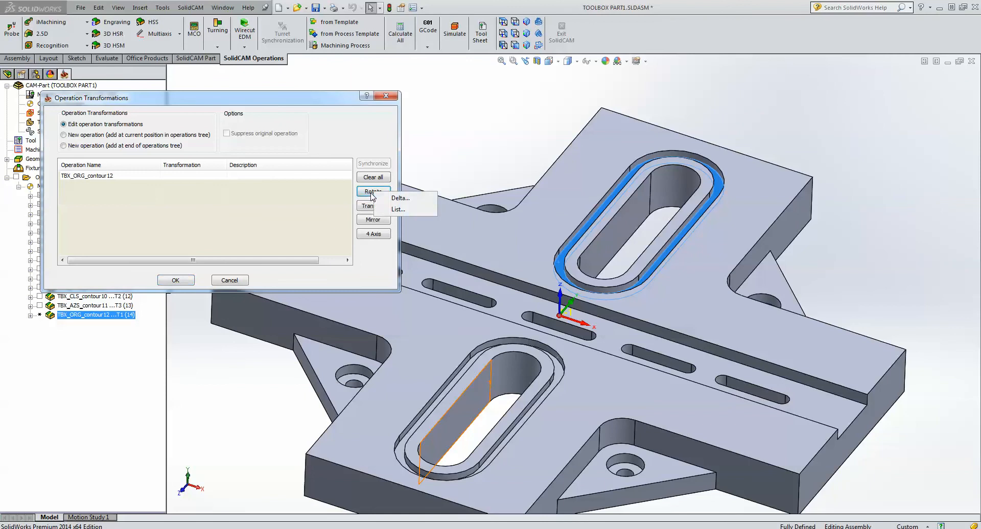
pyautogui.click(398, 209)
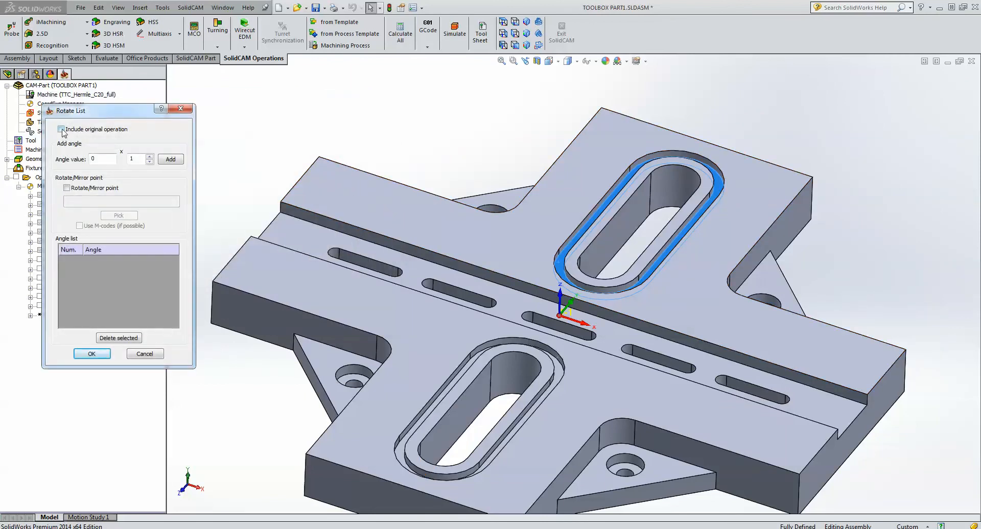
pyautogui.click(62, 131)
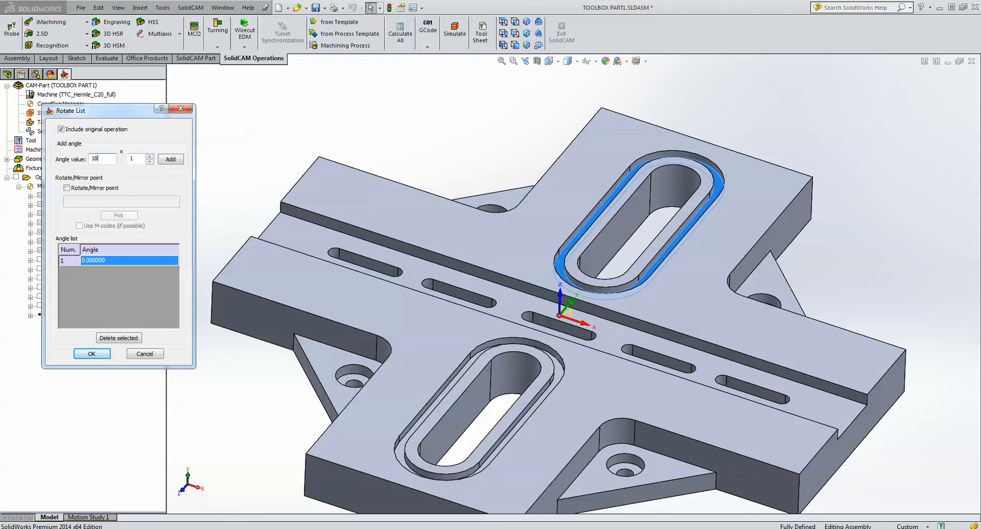
pyautogui.click(166, 161)
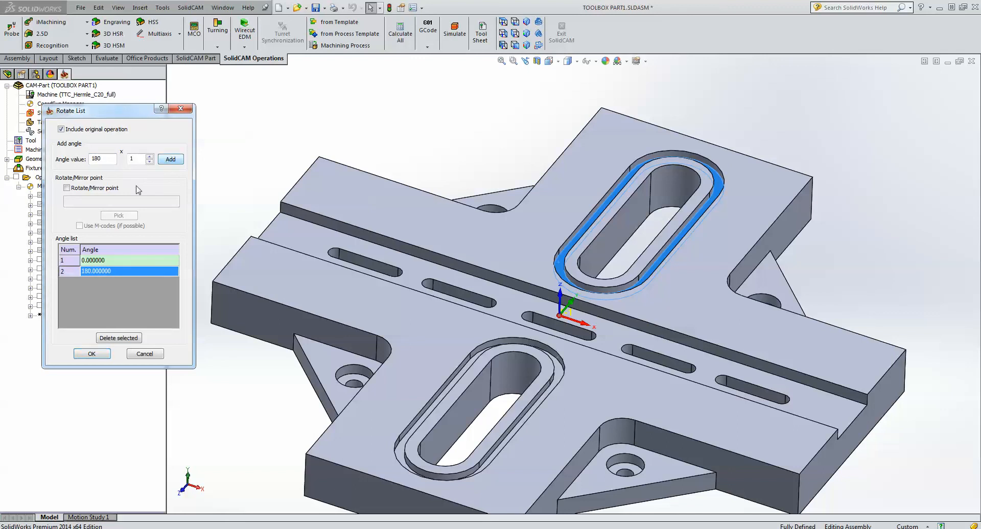
pyautogui.click(95, 357)
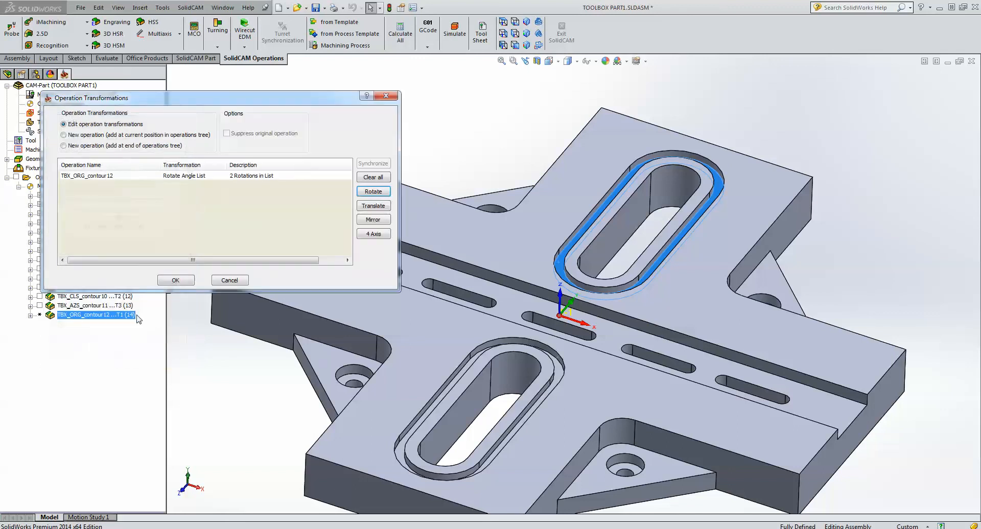
pyautogui.click(171, 283)
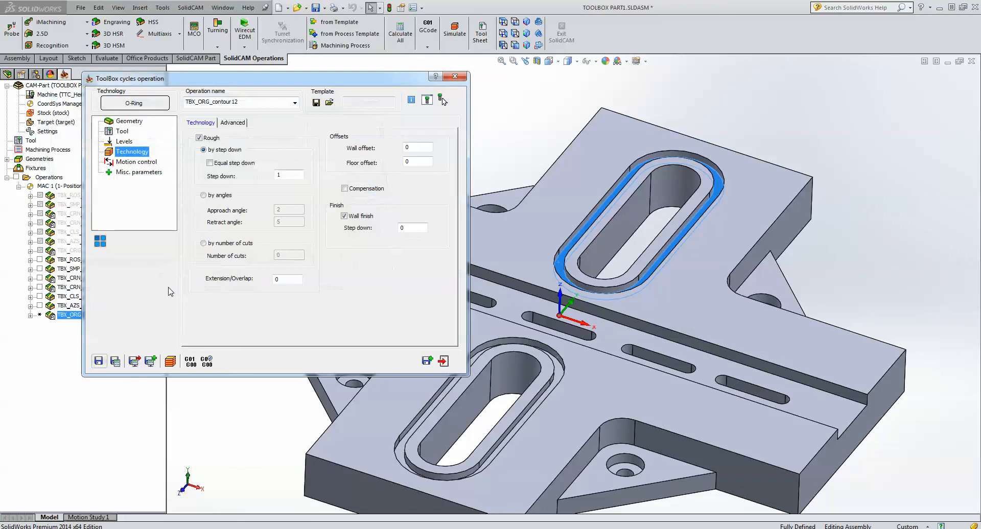
# Start the O-Ring simulation with solid verification, show the 3D tool, and single-step to its first approach move at the near groove.
pyautogui.click(170, 362)
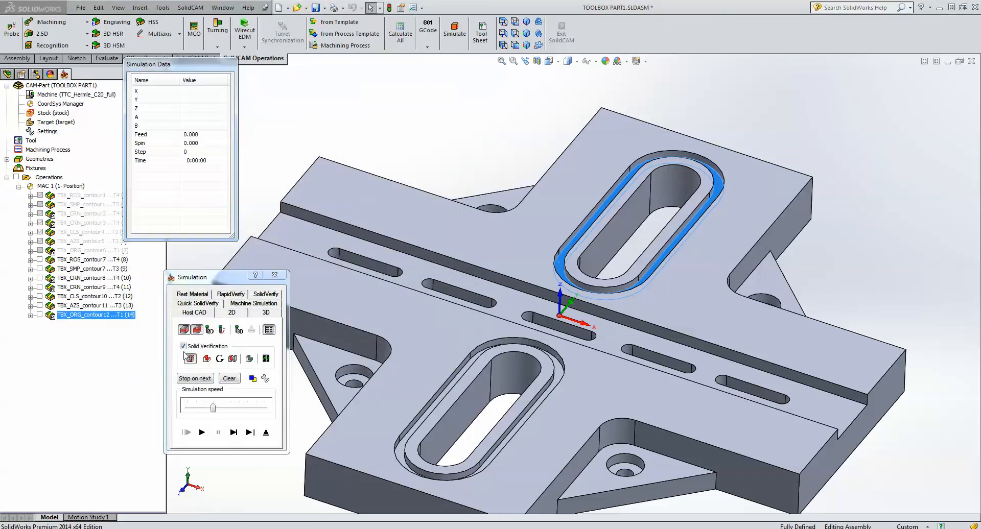
pyautogui.click(234, 432)
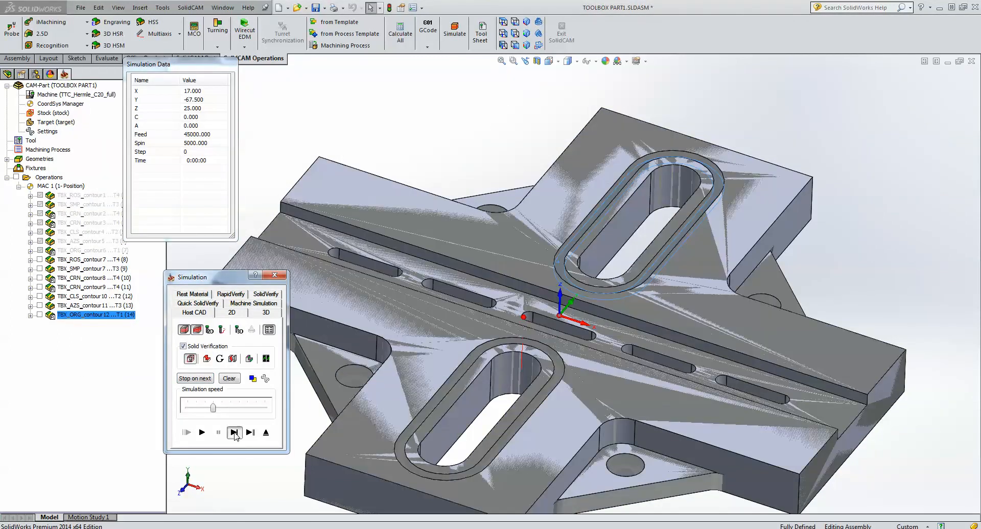
pyautogui.click(234, 432)
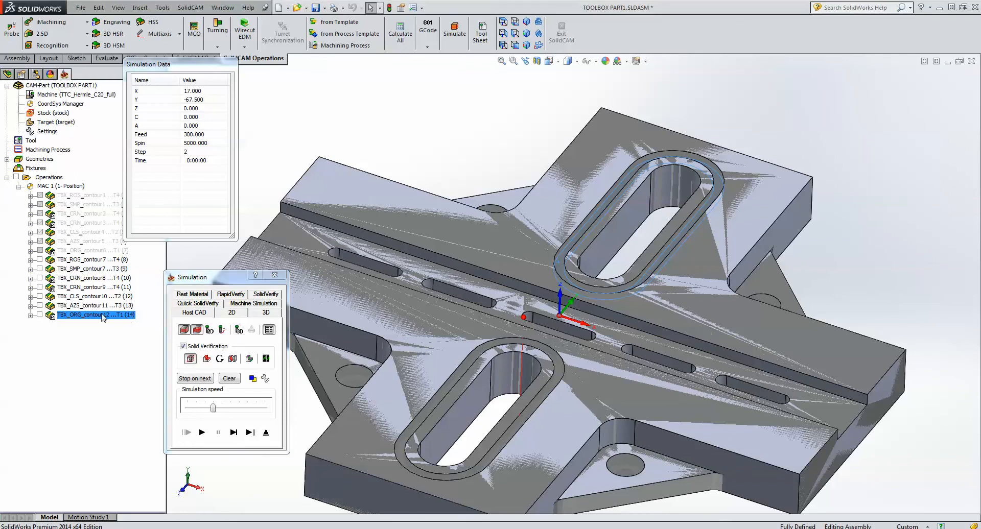
pyautogui.click(239, 329)
pyautogui.click(233, 434)
pyautogui.click(234, 433)
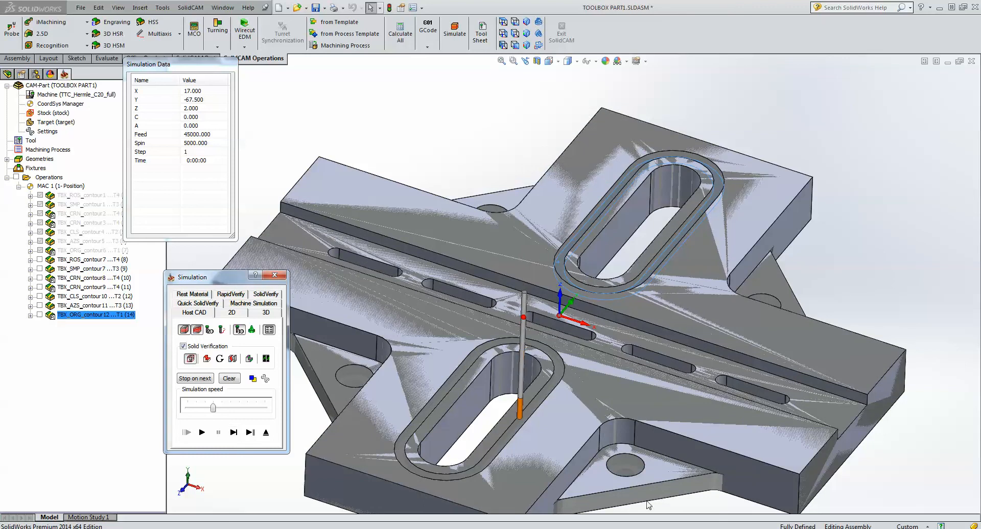
pyautogui.click(862, 287)
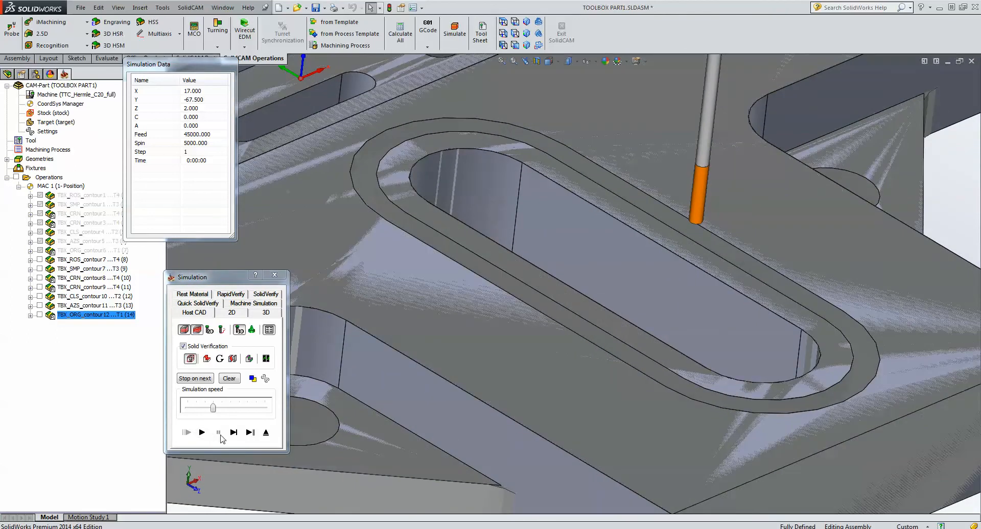
# Single-step the plunge and the first ramping cuts around the near groove to examine how the tool descends.
pyautogui.click(234, 433)
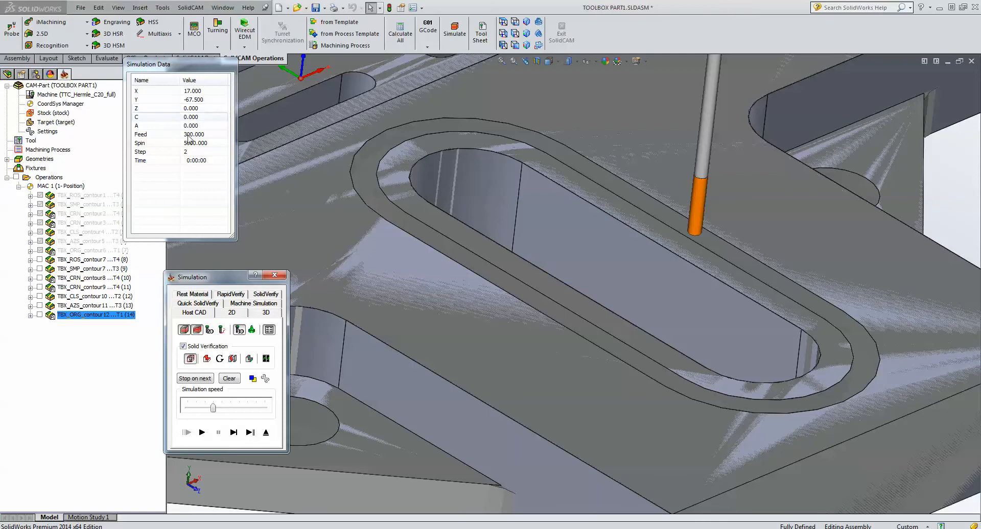
pyautogui.click(234, 432)
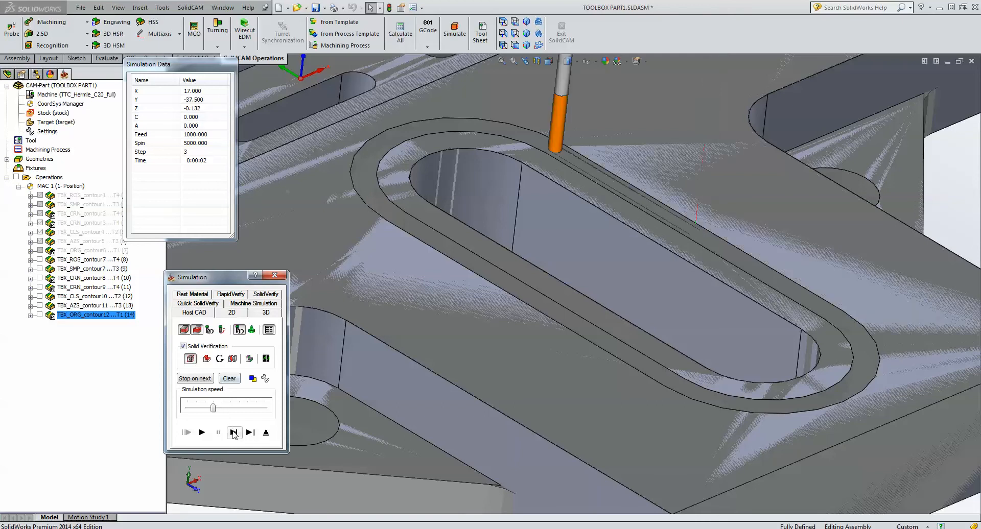
pyautogui.click(234, 433)
pyautogui.click(234, 432)
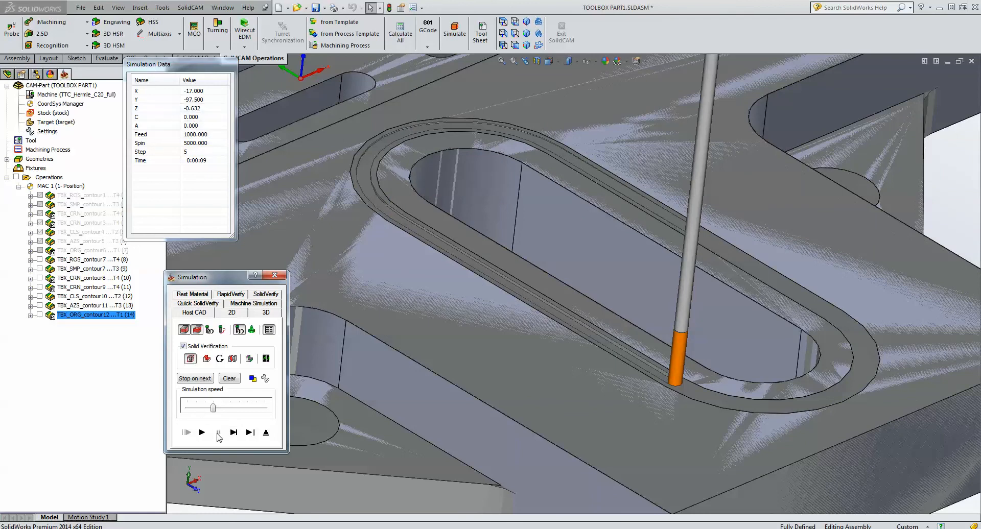
pyautogui.click(234, 433)
pyautogui.click(234, 433)
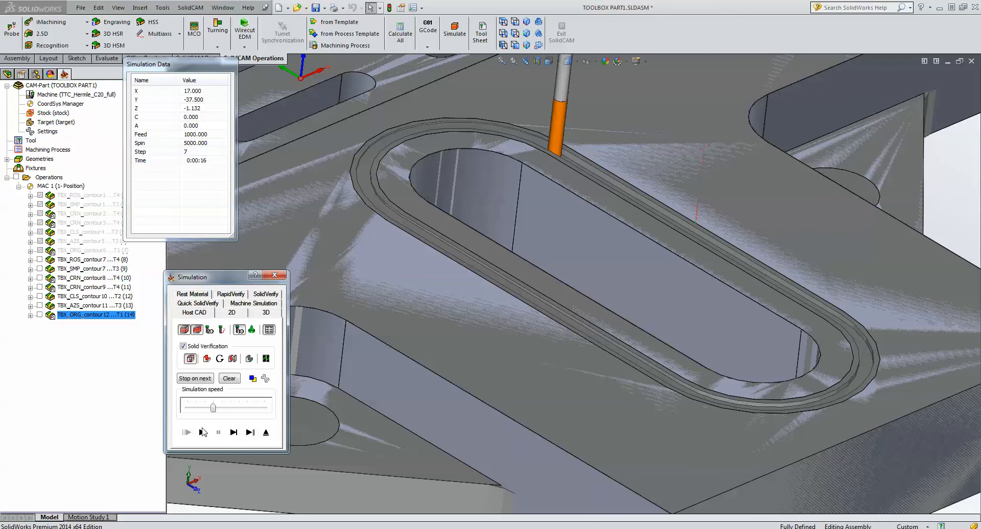
# Single-step the deeper ramping cuts and the passes at full depth around the near groove.
pyautogui.click(235, 435)
pyautogui.click(235, 435)
pyautogui.click(235, 435)
pyautogui.click(235, 435)
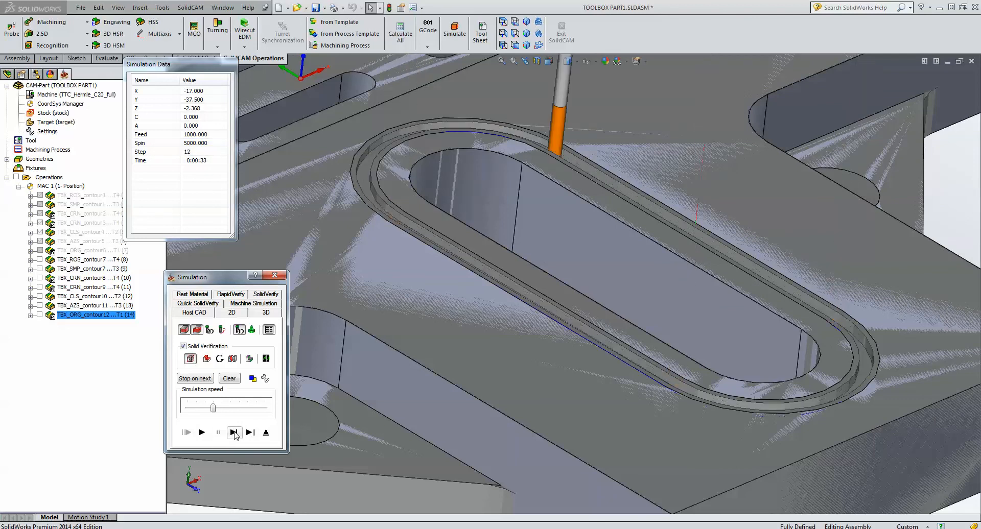
pyautogui.click(235, 435)
pyautogui.click(234, 433)
pyautogui.click(234, 433)
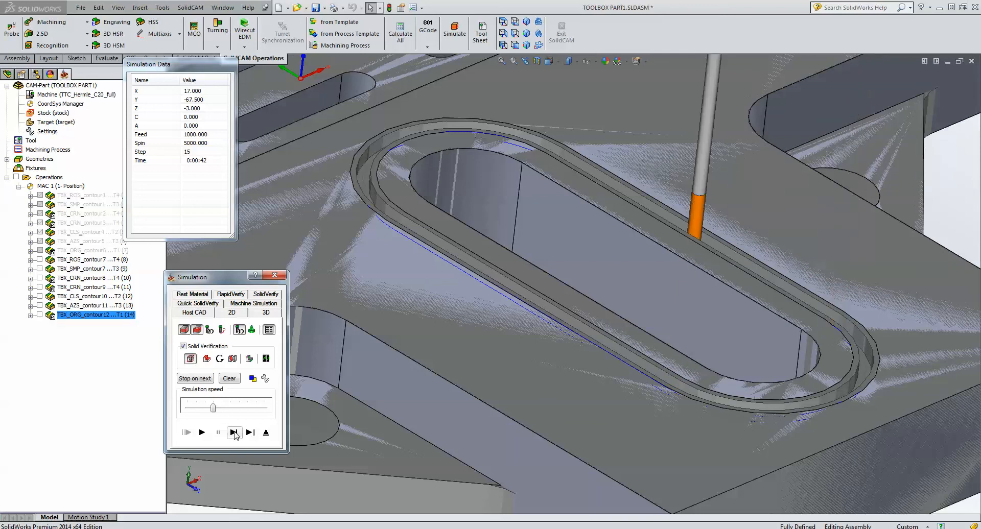
pyautogui.click(234, 433)
pyautogui.click(234, 433)
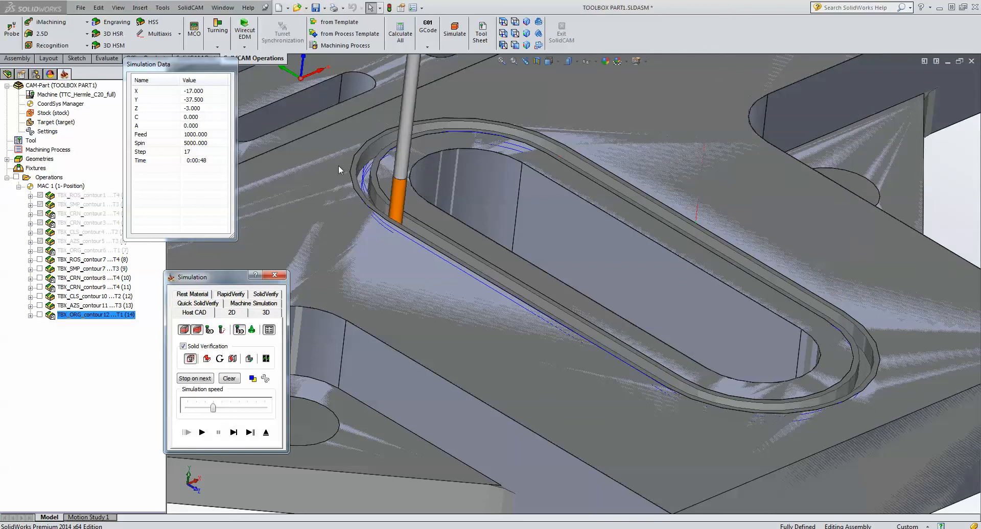
# Show the near groove's toolpath enlarged from the top, with solid verification and the 3D tool turned off.
pyautogui.click(504, 22)
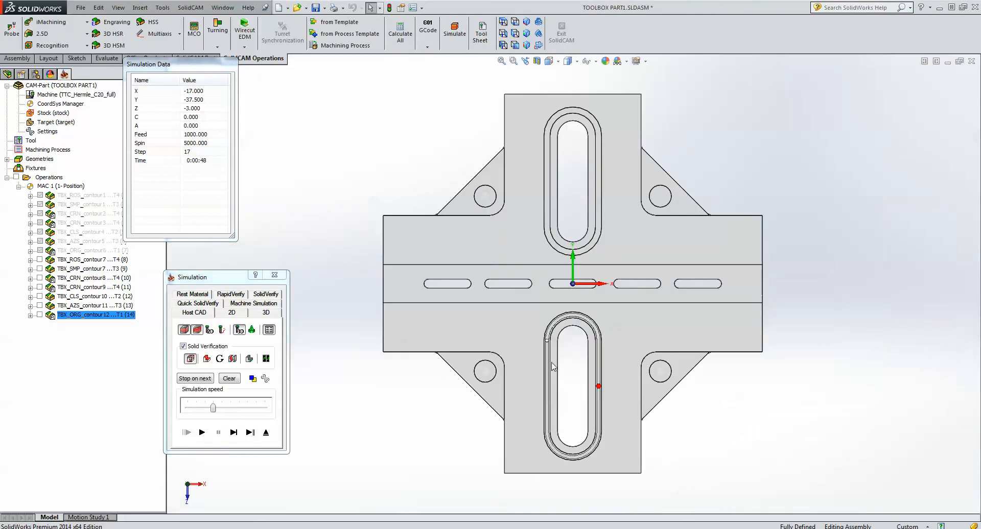
pyautogui.scroll(-10, 589, 383)
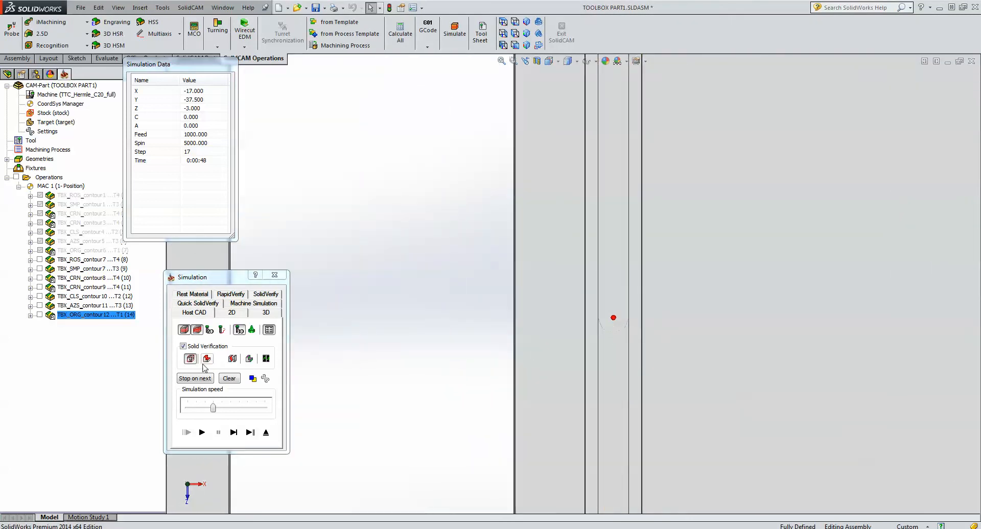
pyautogui.click(184, 346)
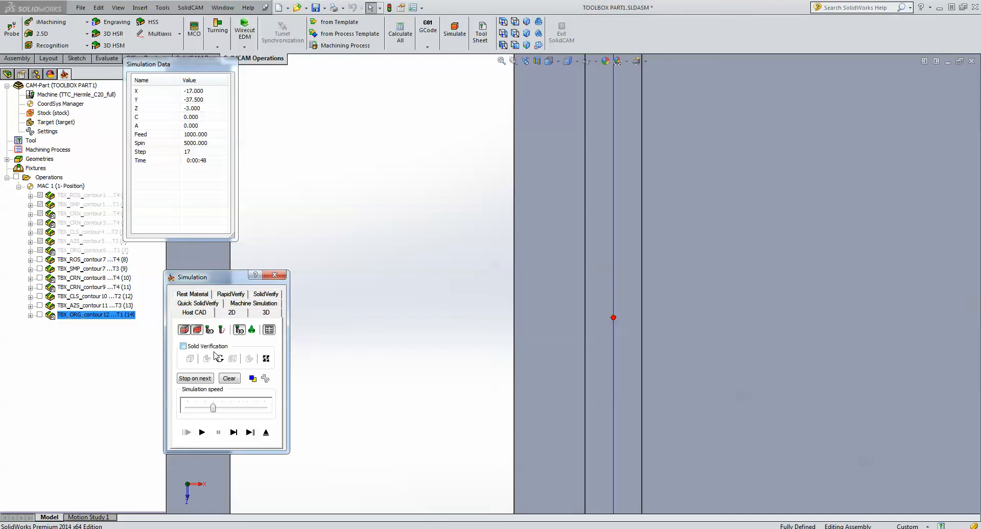
pyautogui.click(240, 330)
# Single-step the full-depth offset passes around the near groove to examine how the O-Ring cycle widens it.
pyautogui.click(233, 433)
pyautogui.click(234, 432)
pyautogui.click(234, 433)
pyautogui.click(234, 433)
pyautogui.click(233, 433)
pyautogui.click(234, 432)
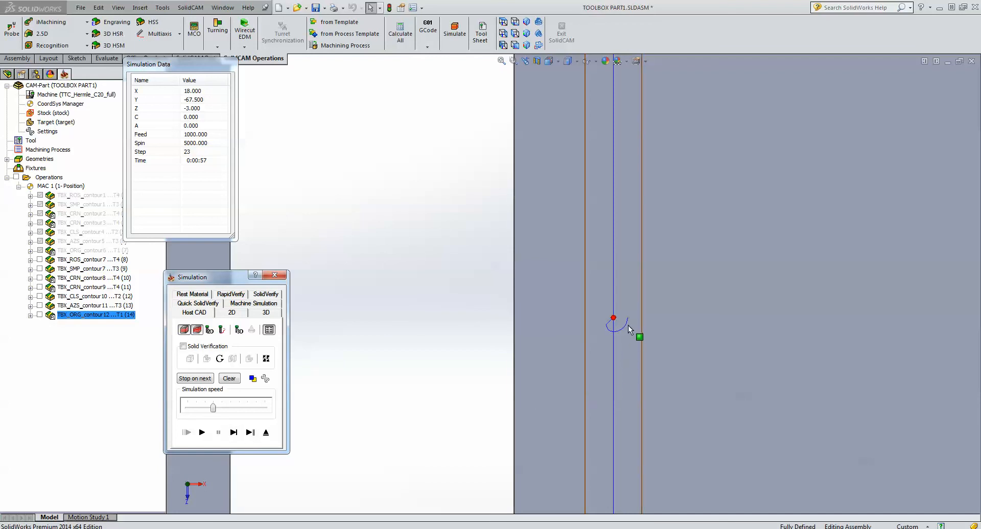
pyautogui.click(233, 433)
pyautogui.click(234, 433)
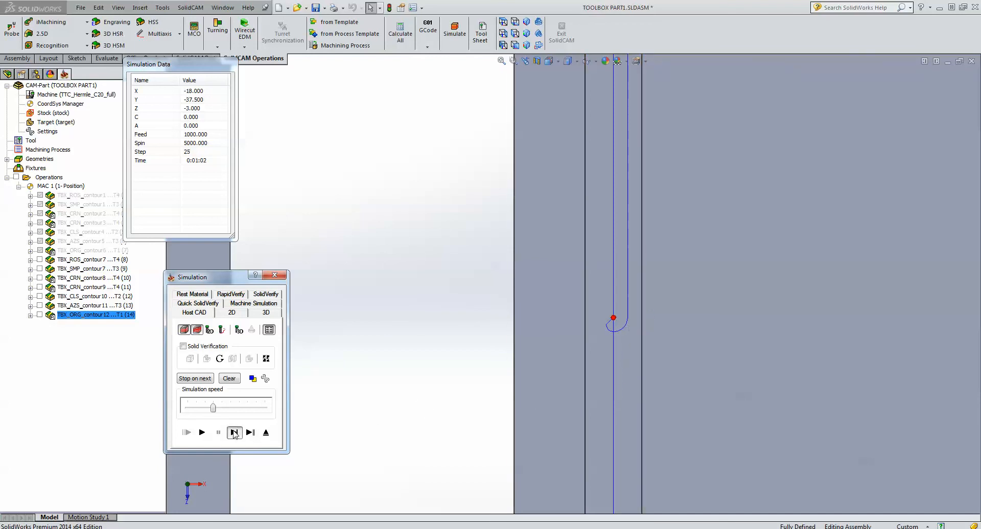
pyautogui.click(234, 433)
pyautogui.click(233, 433)
pyautogui.click(234, 433)
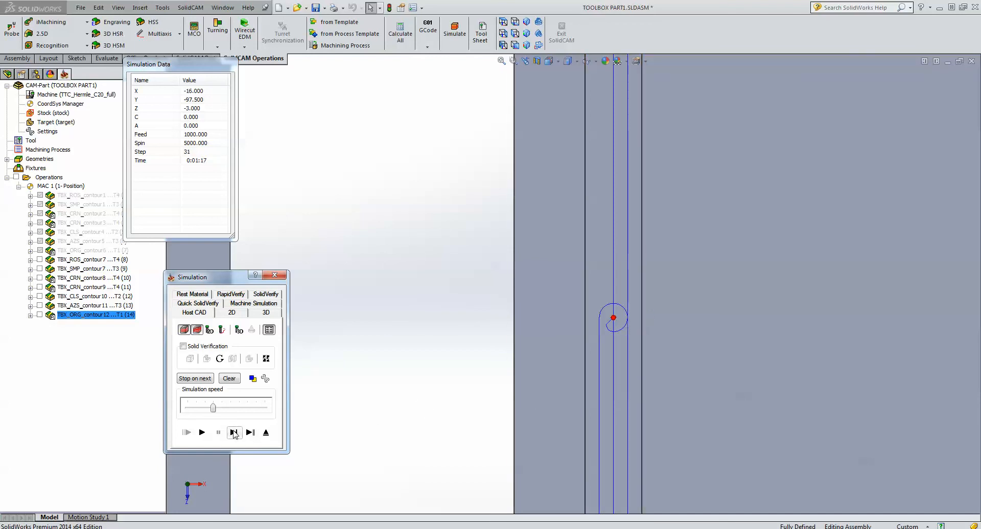
pyautogui.click(233, 433)
pyautogui.click(234, 433)
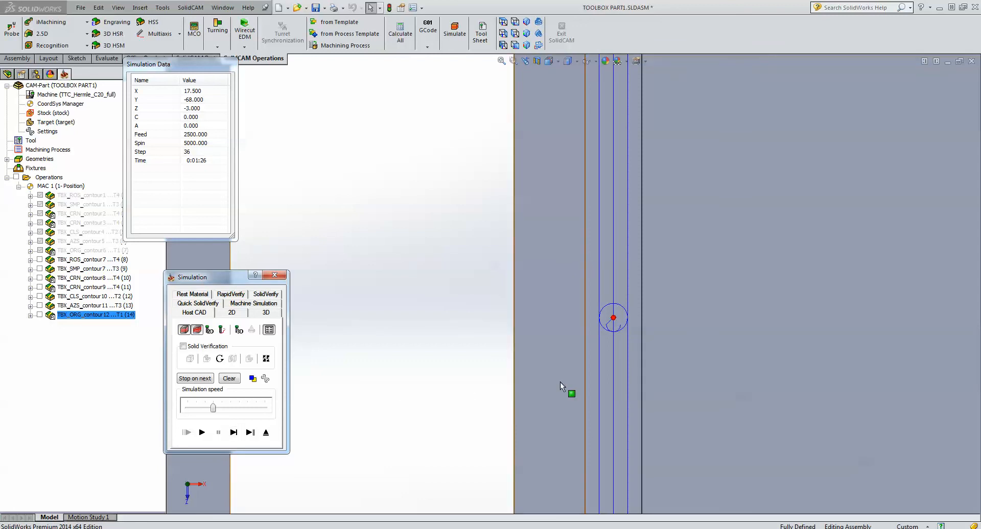
# Set the simulation speed to maximum and play the rest of the O-Ring toolpath over both grooves in a tilted view.
pyautogui.click(462, 368)
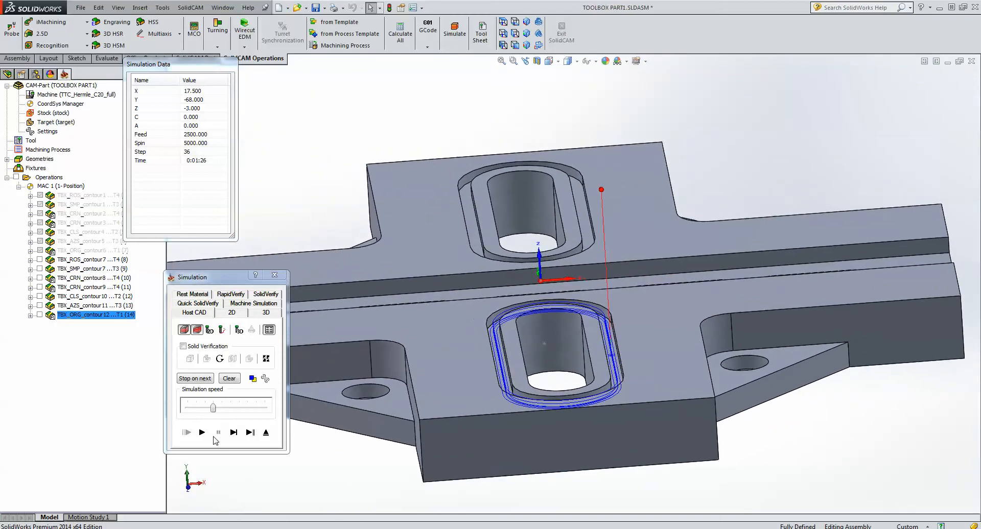
pyautogui.moveTo(214, 407); pyautogui.dragTo(264, 407)
pyautogui.click(202, 433)
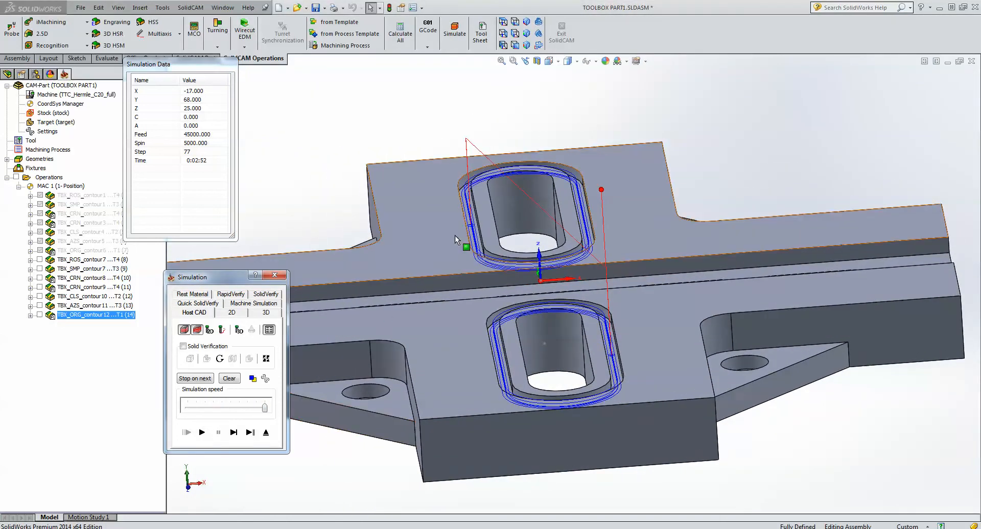
# Simulate all the part's operations together with solid verification, and exit the simulation and the O-Ring operation.
pyautogui.click(57, 179)
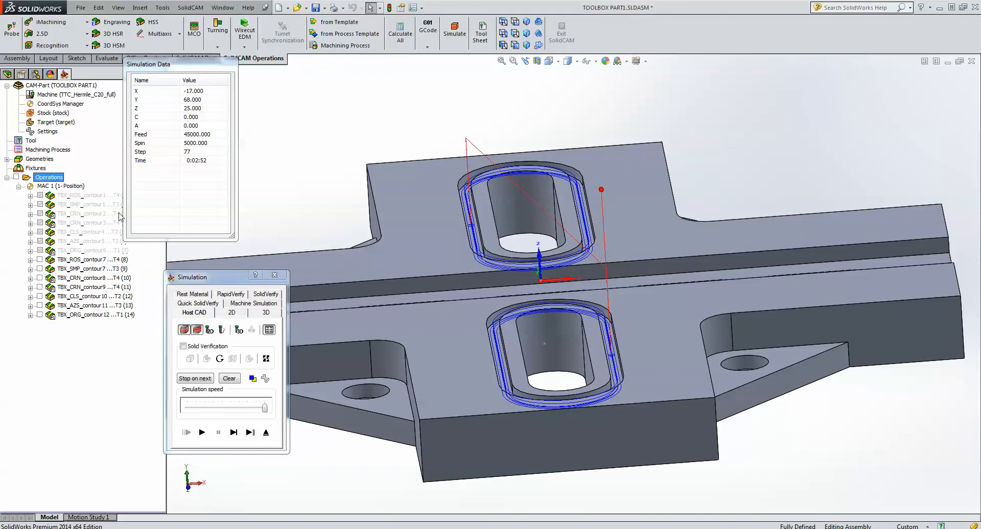
pyautogui.click(184, 347)
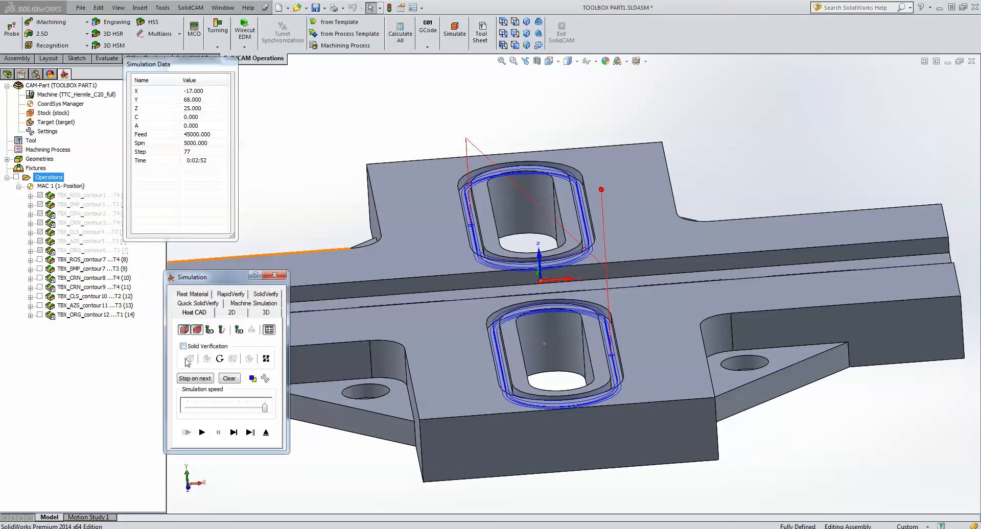
pyautogui.click(185, 348)
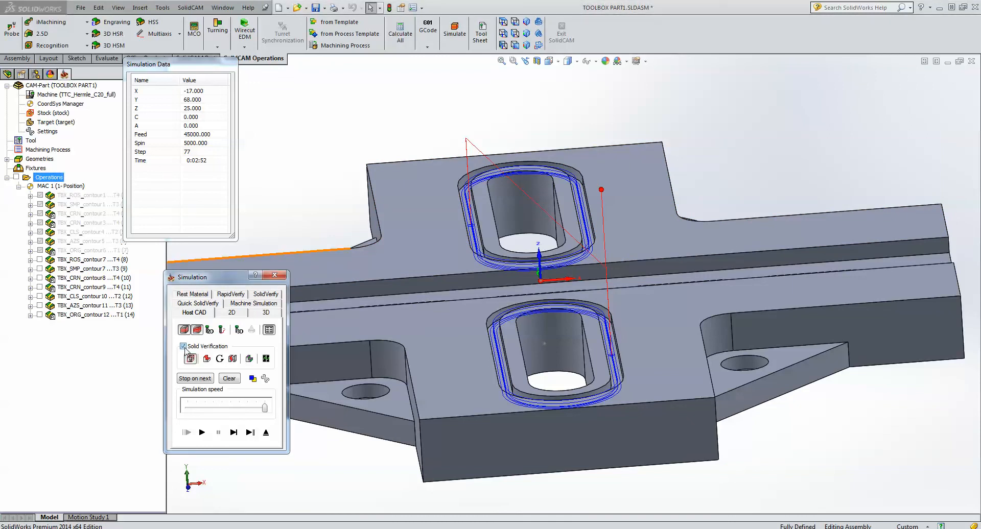
pyautogui.click(203, 433)
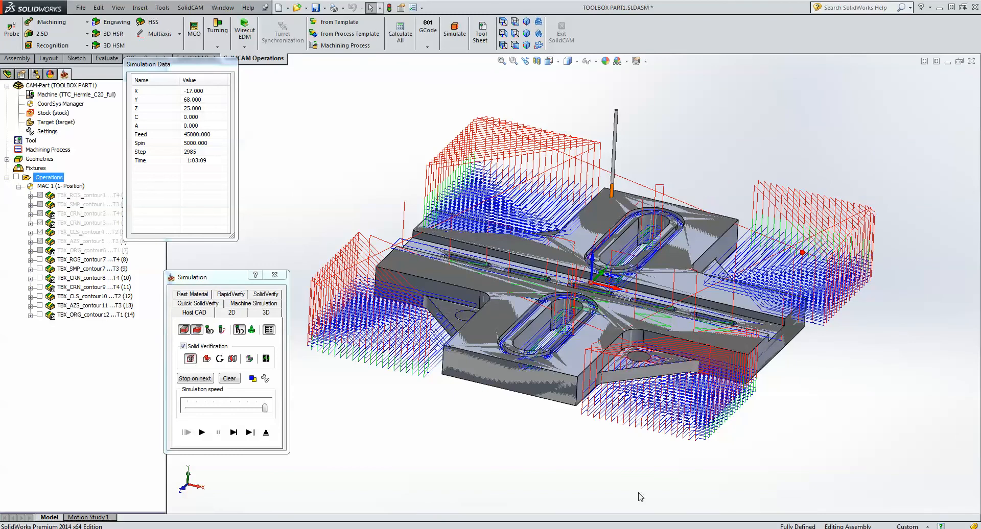
pyautogui.click(266, 432)
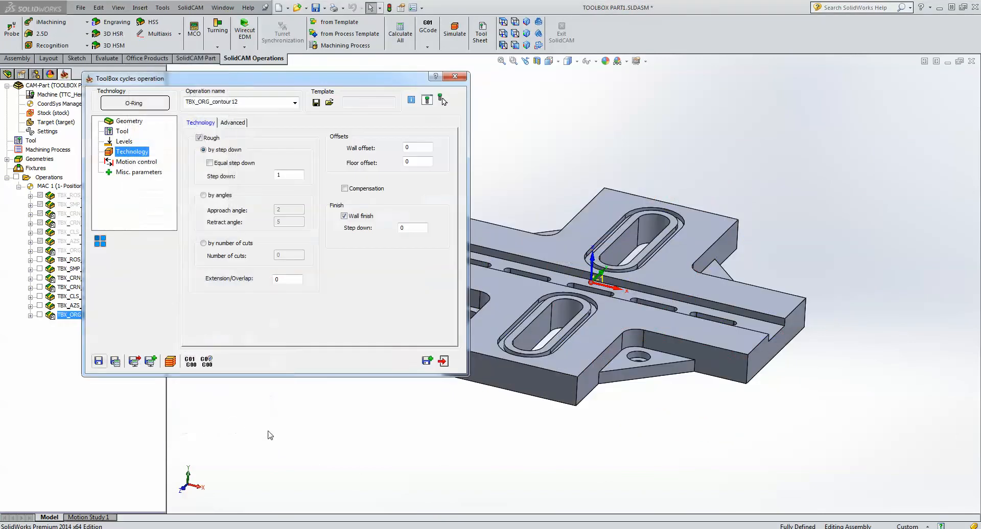
pyautogui.click(443, 361)
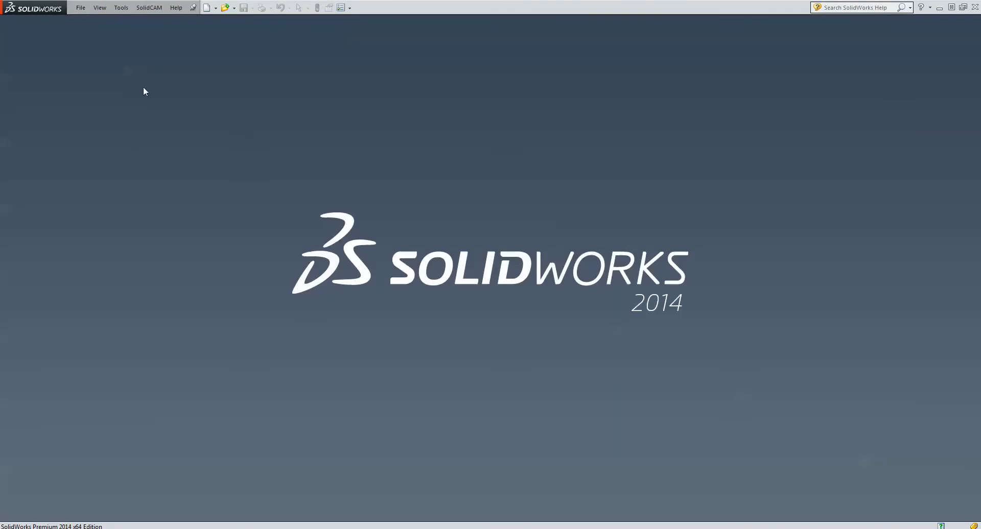
# Open the recent CAM-Part TOOLBOX PART2.prz from the Toolbox 19-11-2014 folder and view its wall and four round pockets.
pyautogui.click(149, 7)
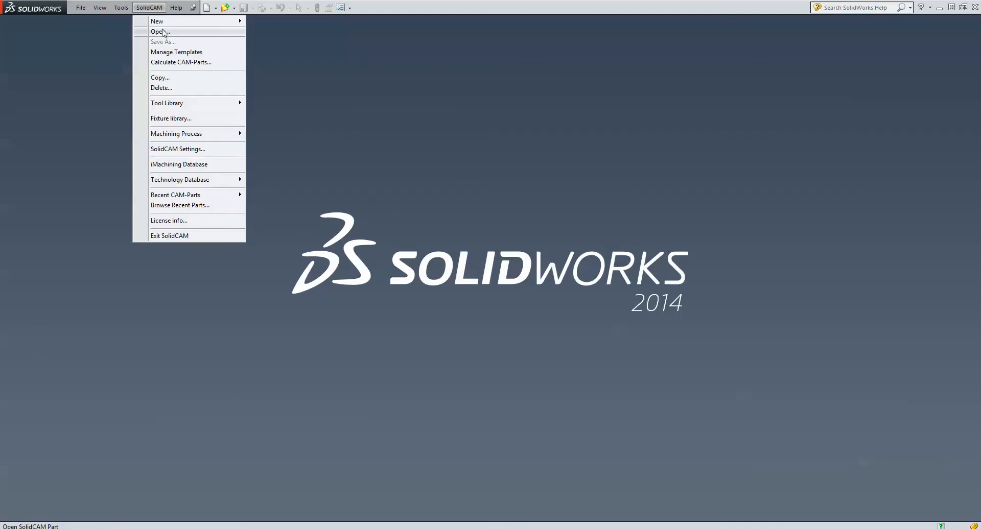
pyautogui.moveTo(237, 194)
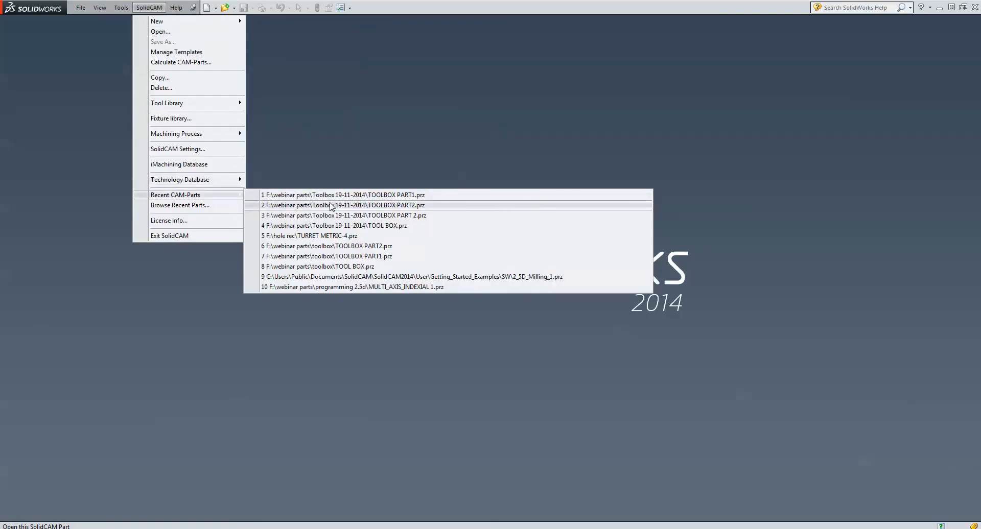
pyautogui.click(333, 205)
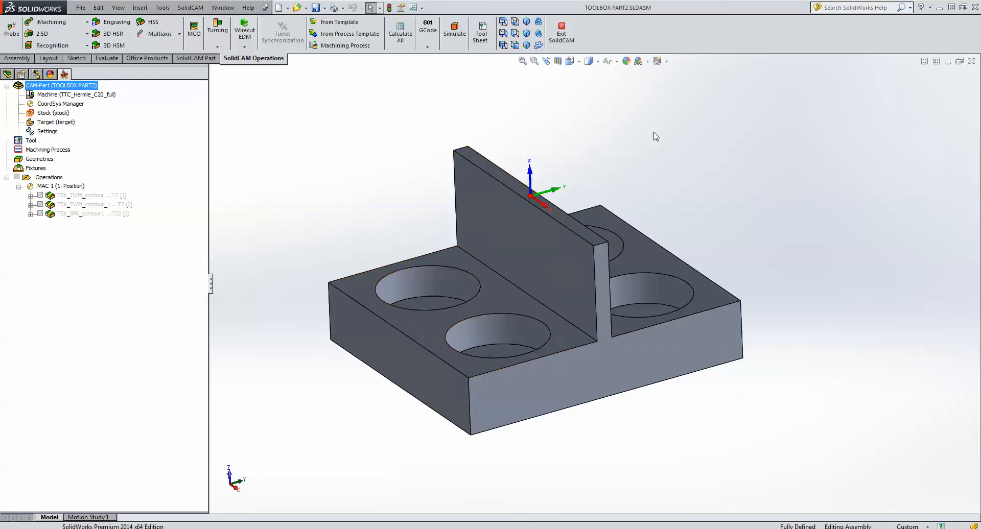
pyautogui.moveTo(688, 171); pyautogui.dragTo(688, 171, button='middle')
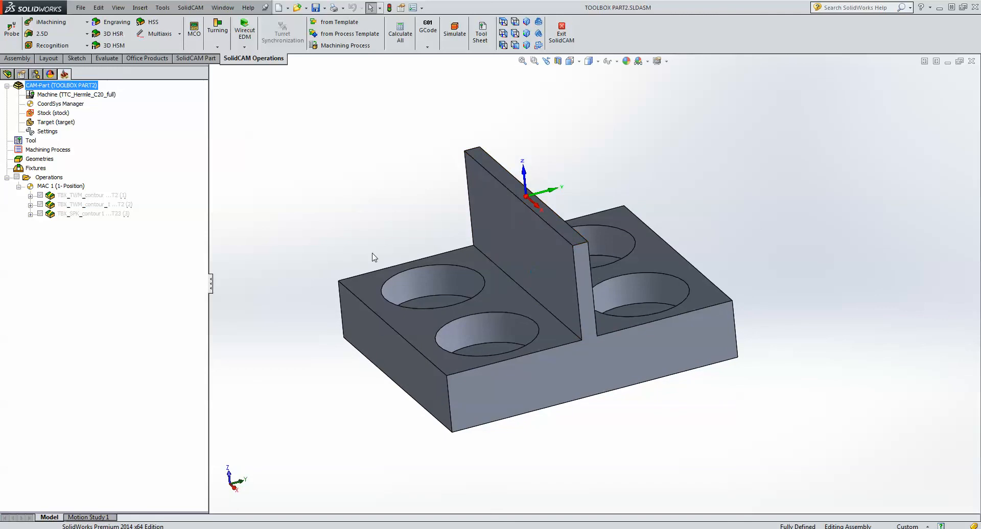
pyautogui.moveTo(718, 158); pyautogui.dragTo(717, 161, button='middle')
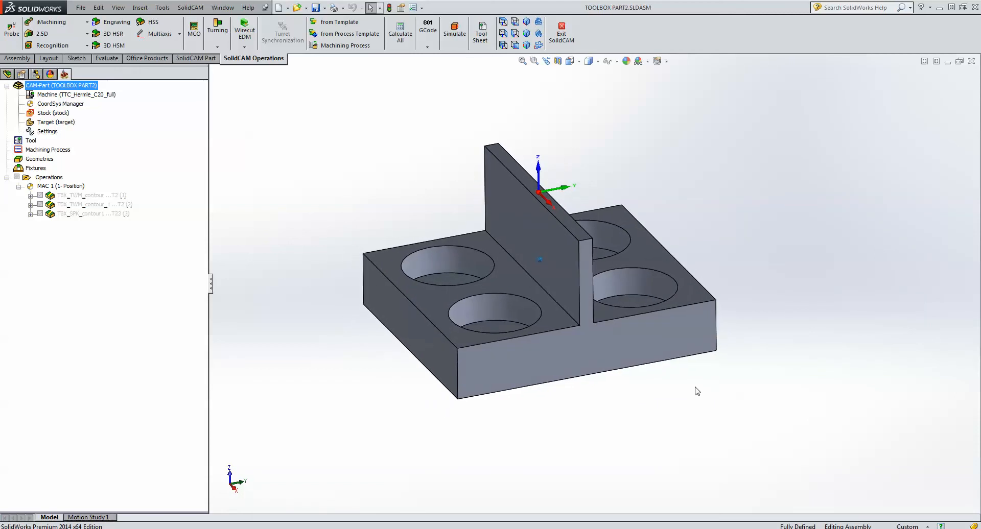
# Add a new ToolBox cycles operation that uses the Thin Wall Machining technology.
pyautogui.click(60, 36)
pyautogui.click(66, 137)
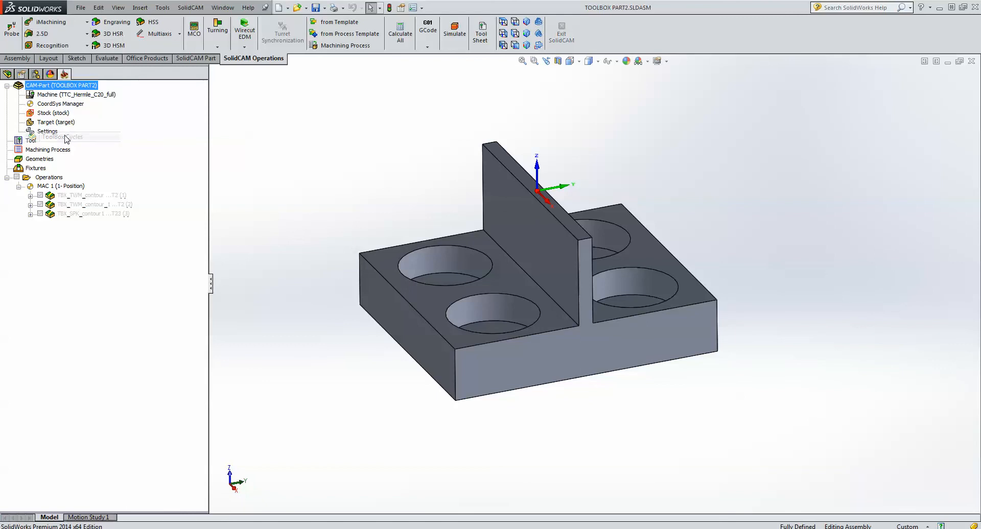
pyautogui.click(135, 103)
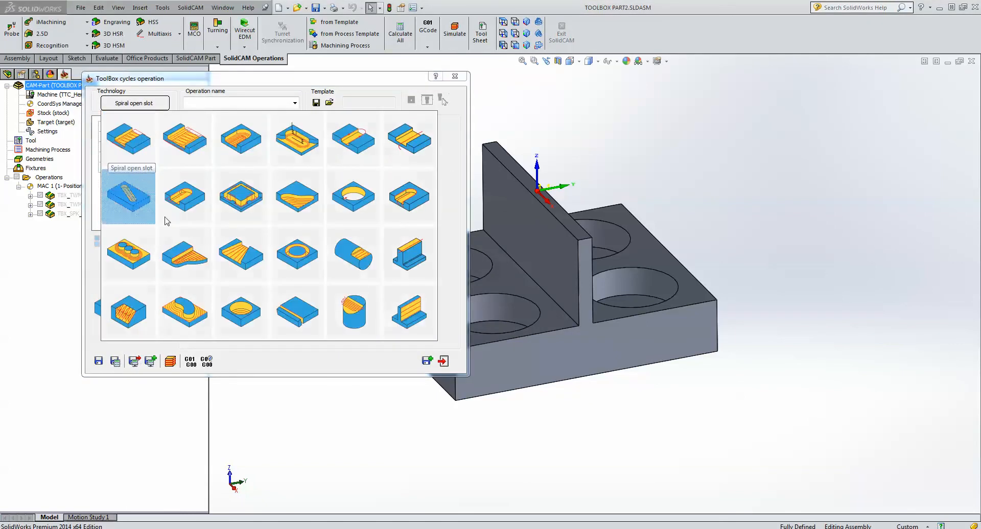
pyautogui.click(418, 331)
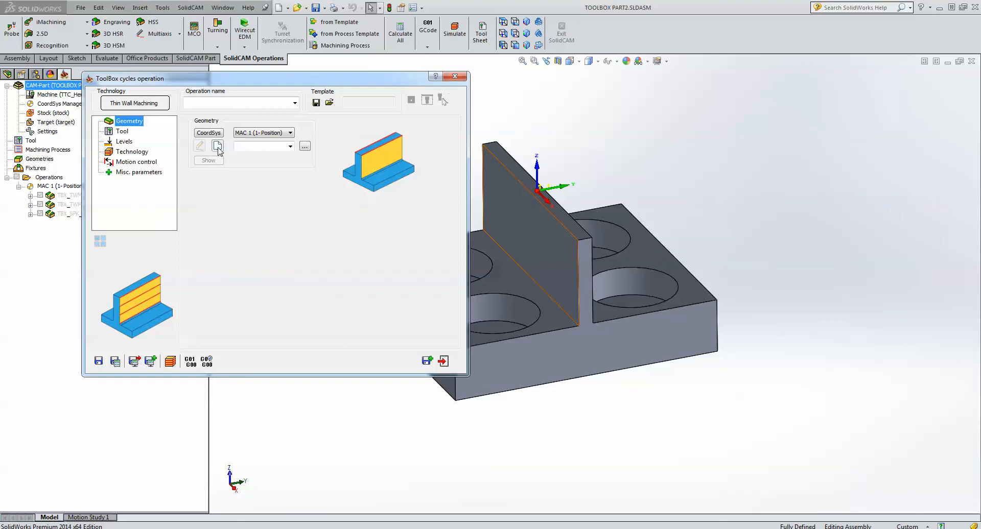
# Define the operation's geometry as two separate curve chains along the two long top edges of the thin wall.
pyautogui.click(228, 161)
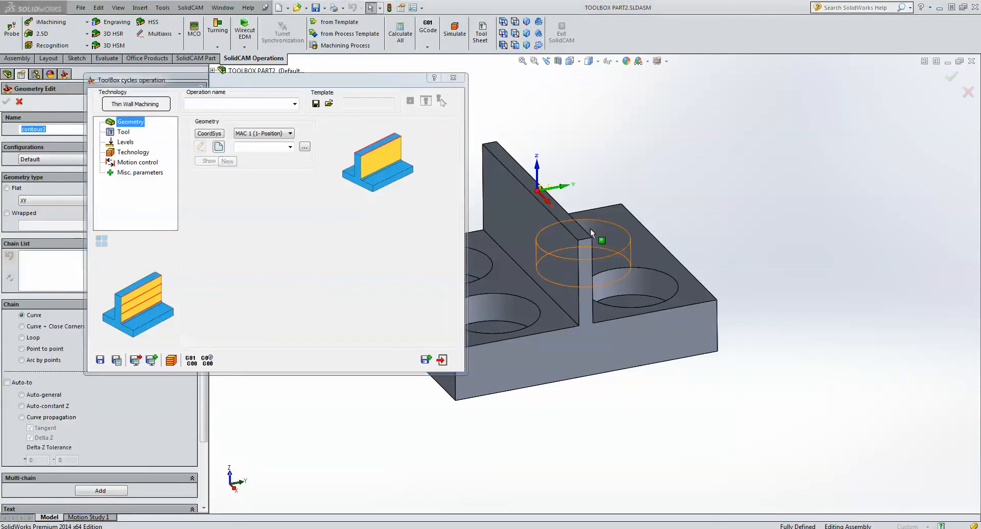
pyautogui.click(588, 231)
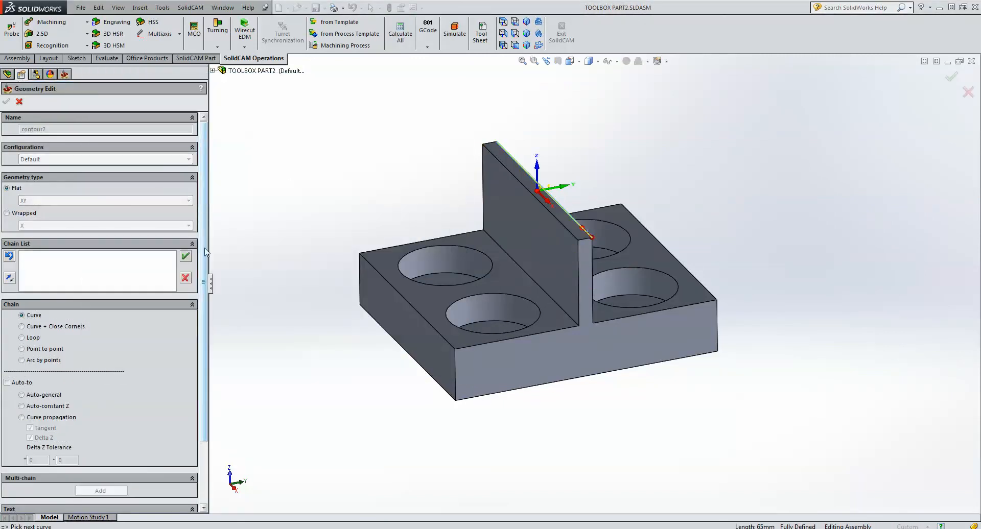
pyautogui.click(186, 257)
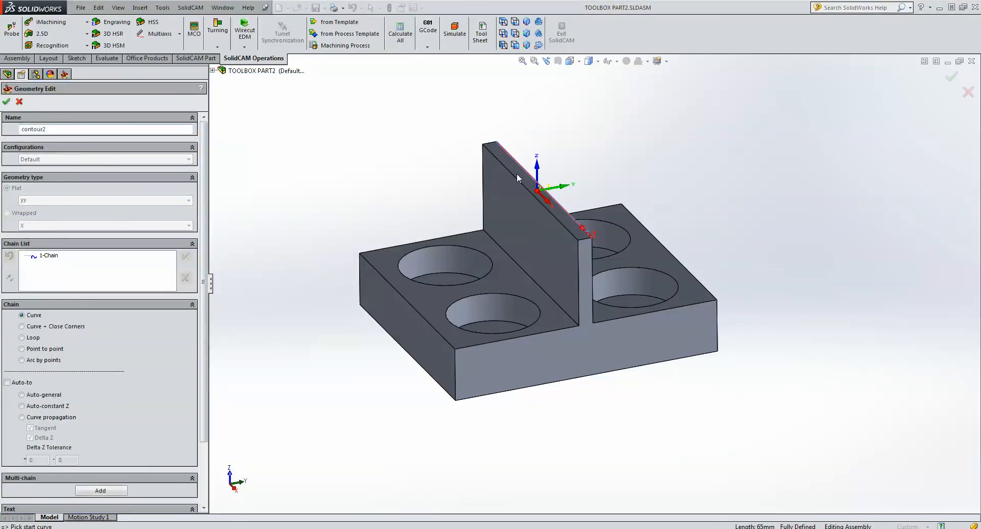
pyautogui.click(577, 230)
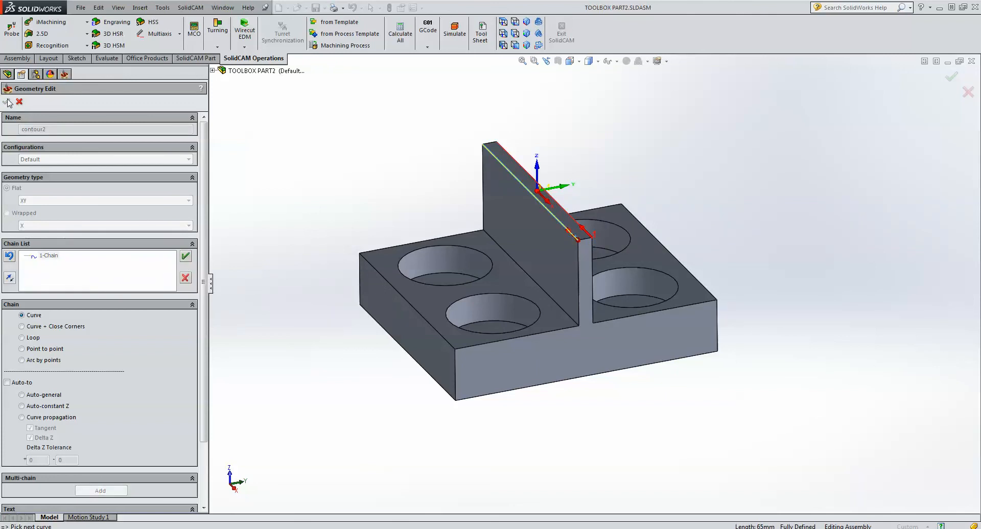
pyautogui.click(186, 256)
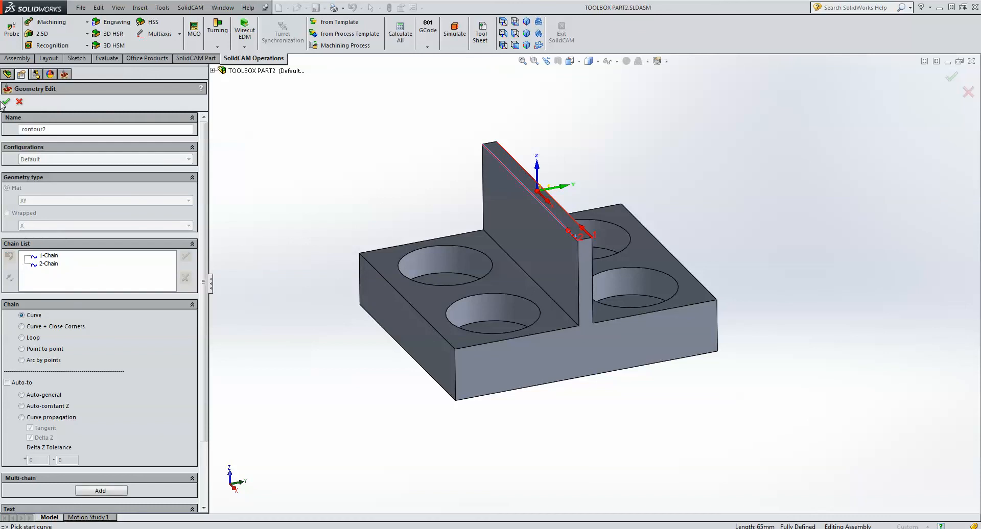
pyautogui.click(5, 101)
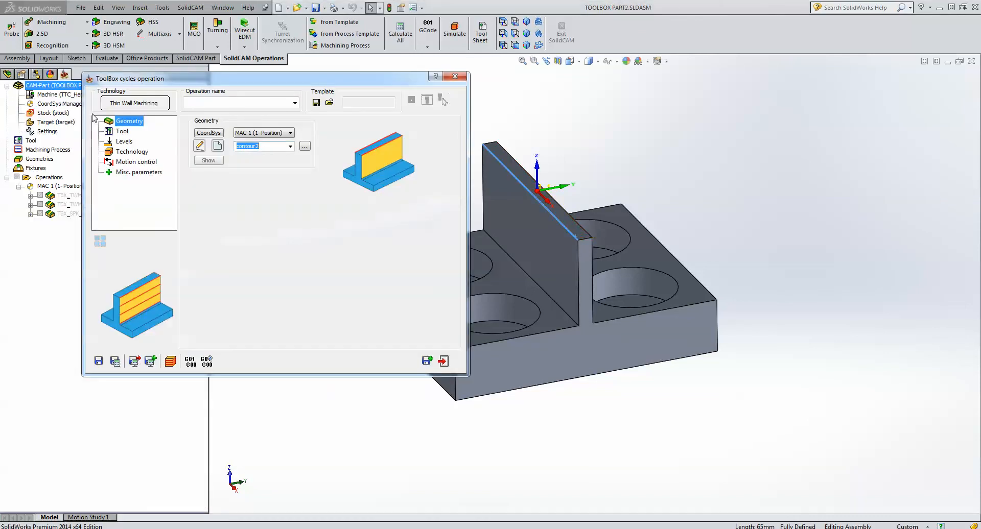
# Assign the 16 mm end mill, tool number 2, to the thin wall operation.
pyautogui.click(121, 132)
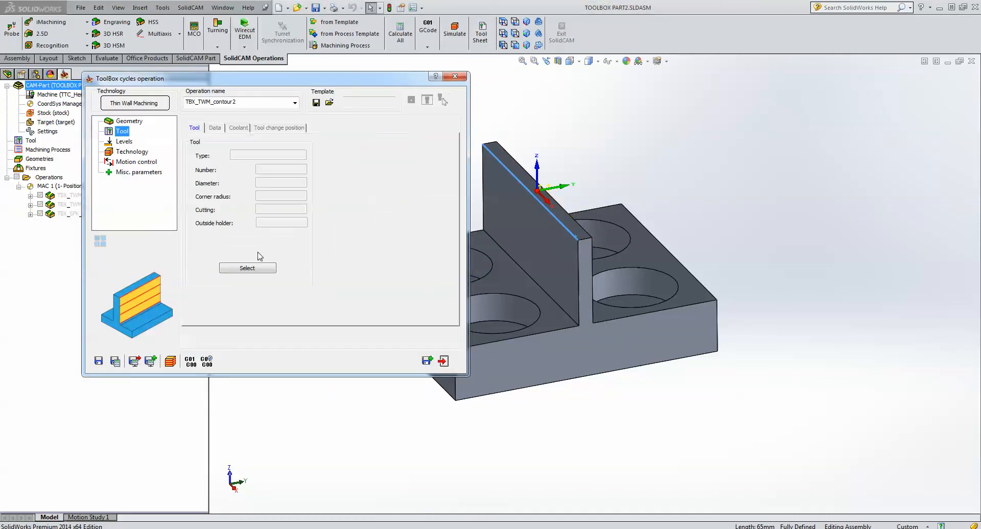
pyautogui.click(249, 269)
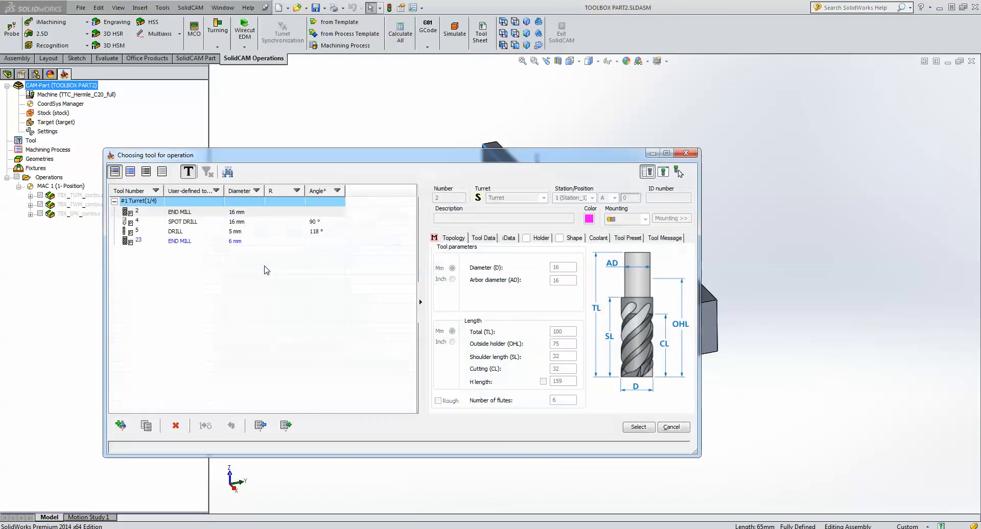
pyautogui.click(229, 214)
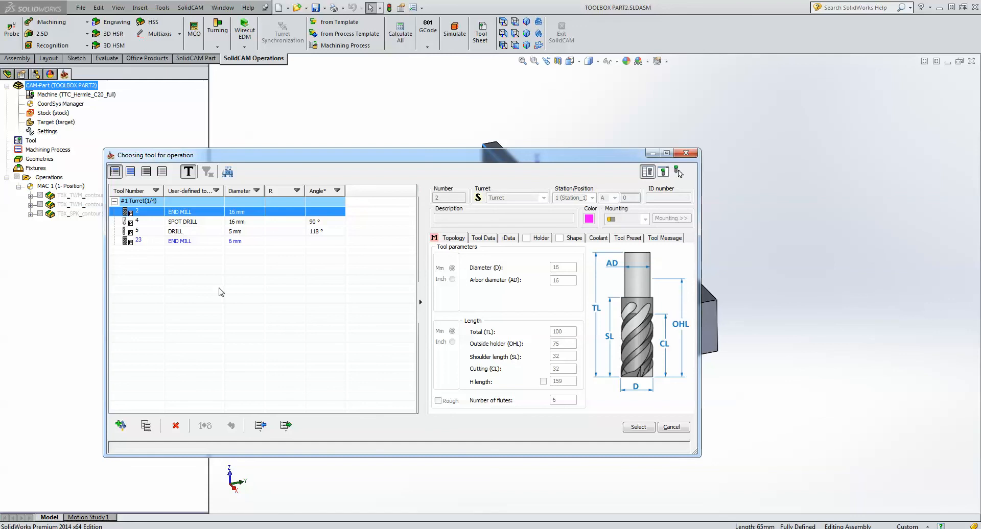
pyautogui.click(196, 224)
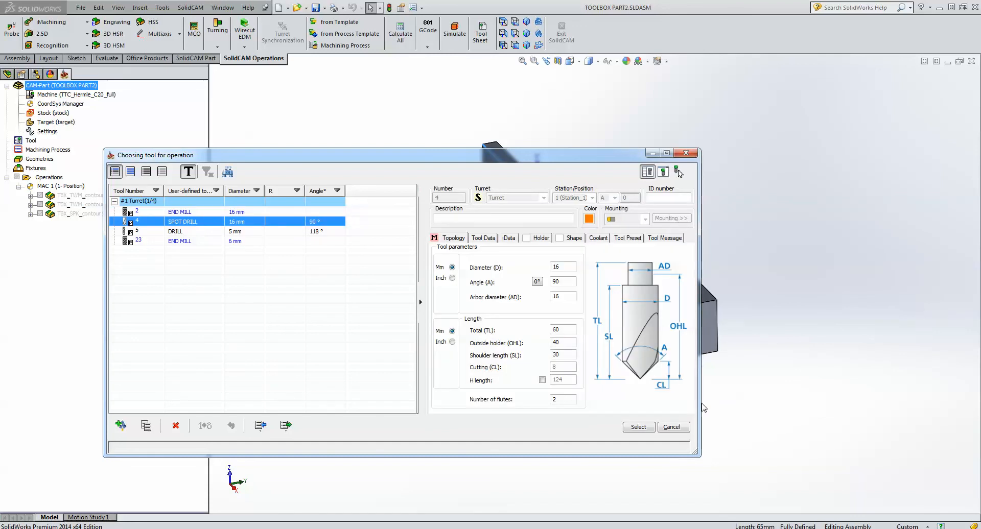
pyautogui.click(641, 429)
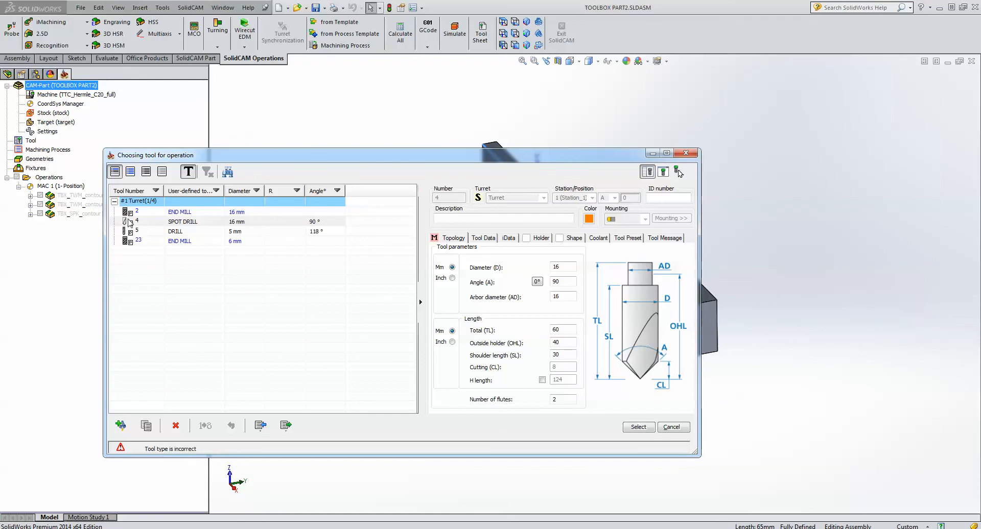
pyautogui.click(172, 213)
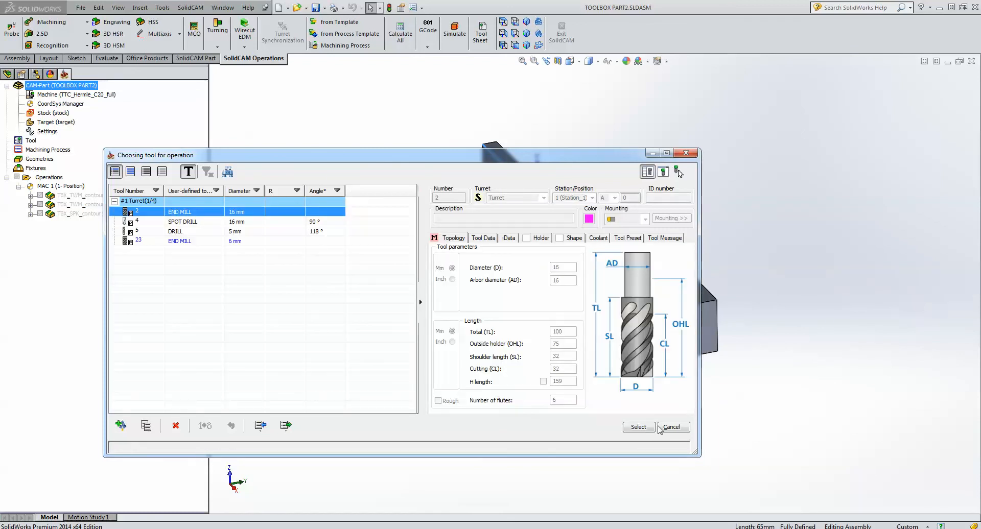
pyautogui.click(639, 427)
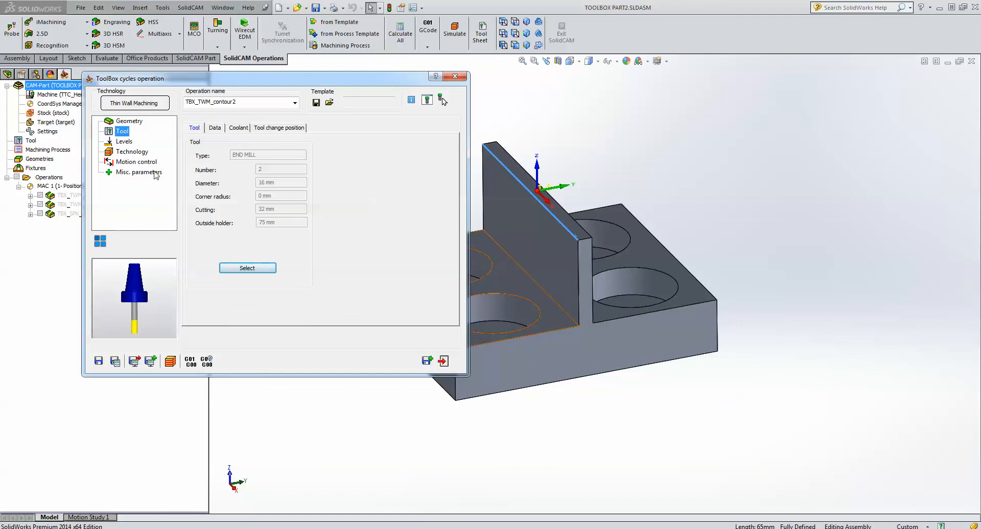
# Define the milling levels, with the wall's top face as upper level and the base's upper face as the 25 mm depth.
pyautogui.click(125, 142)
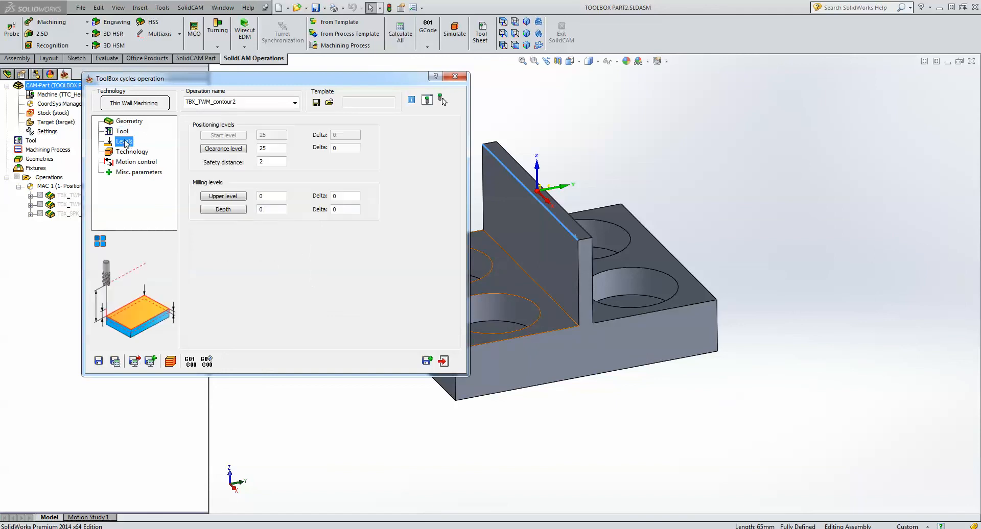
pyautogui.click(268, 195)
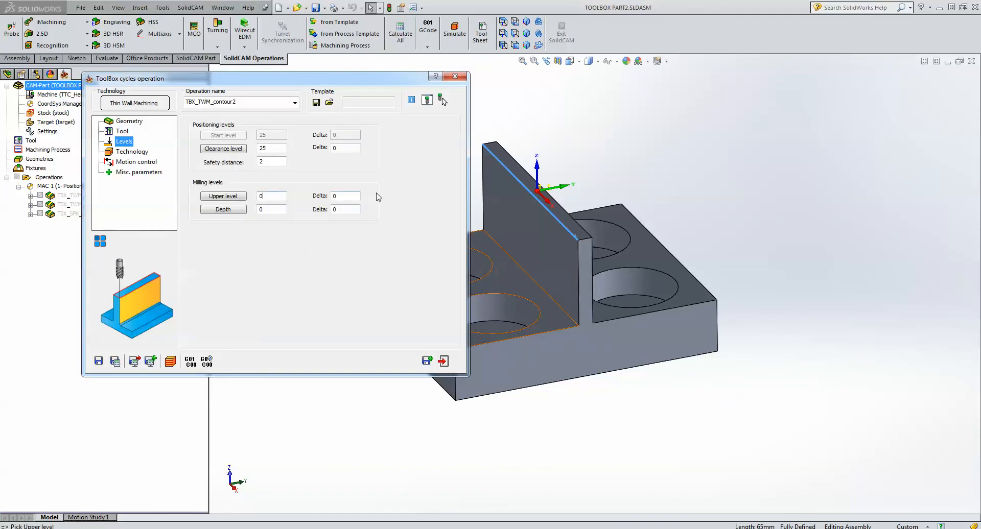
pyautogui.click(500, 156)
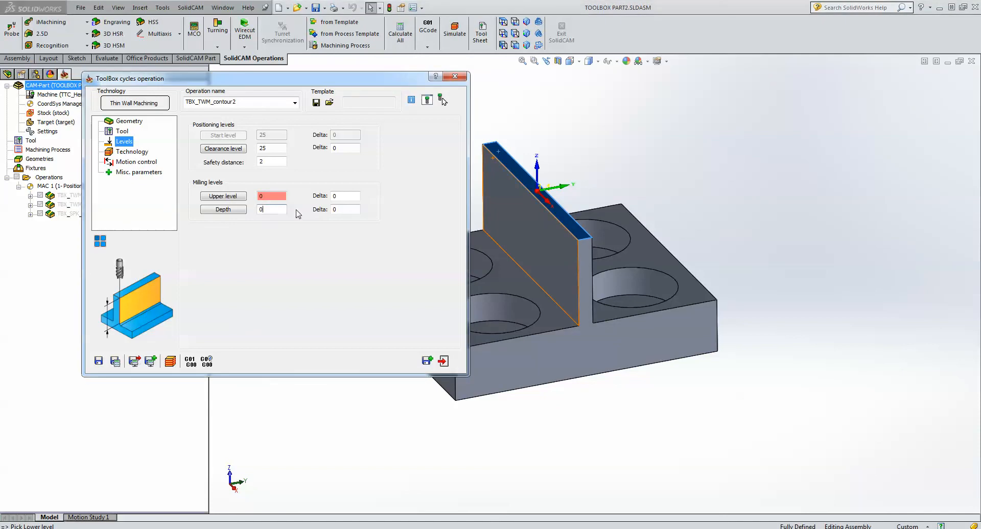
pyautogui.click(505, 271)
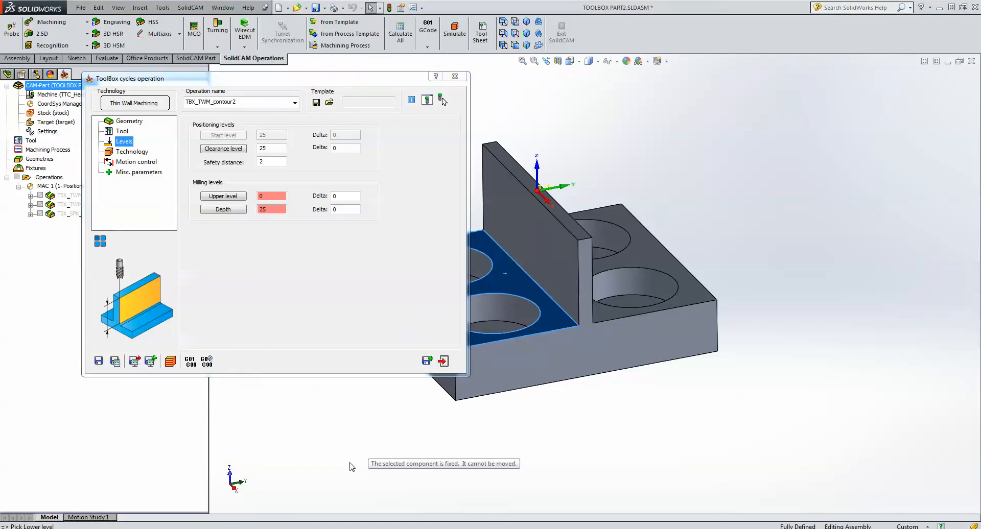
# Set the roughing strategy to Alternating steps with a step down of 5.
pyautogui.click(132, 153)
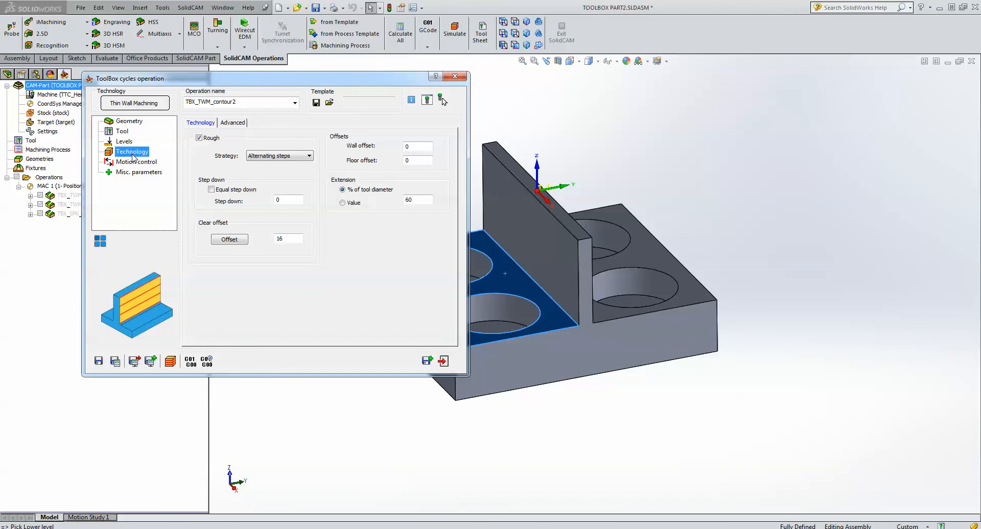
pyautogui.click(270, 157)
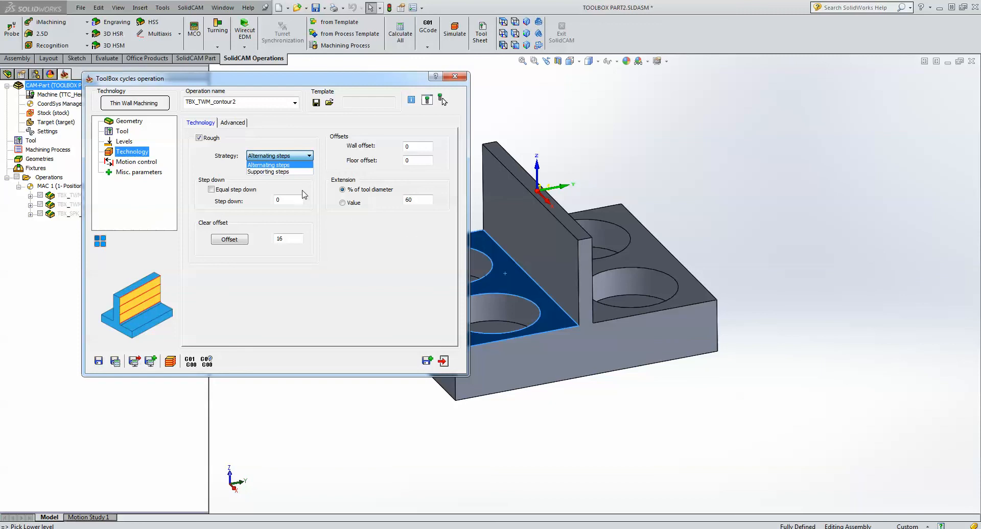
pyautogui.click(289, 166)
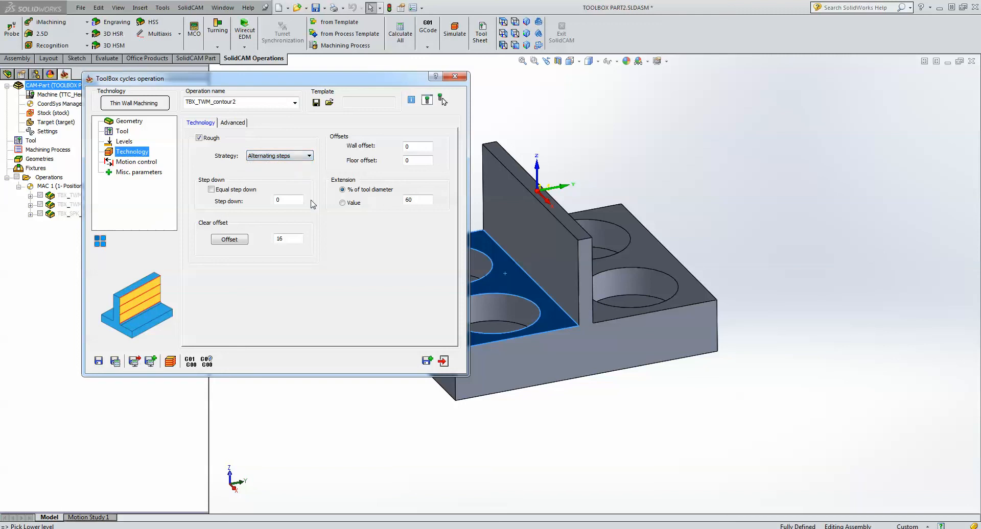
pyautogui.click(285, 201)
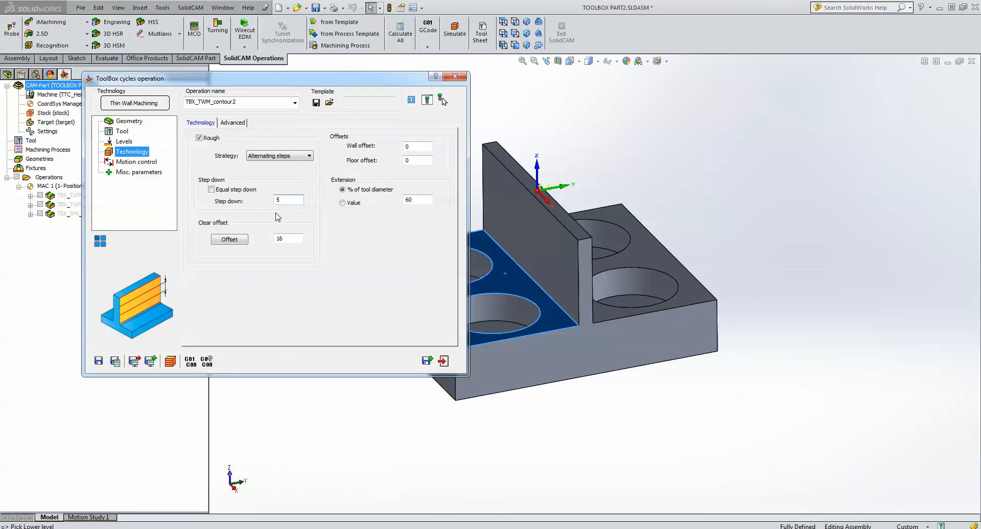
# Set the clear offset to 35.5 by picking a point on the base's long outer edge, and the wall offset to 0.5.
pyautogui.click(291, 240)
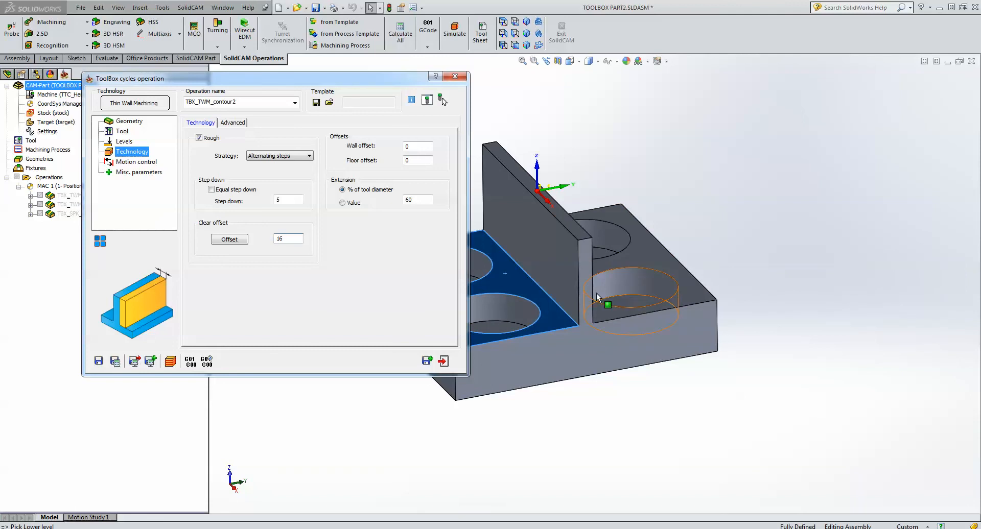
pyautogui.click(230, 239)
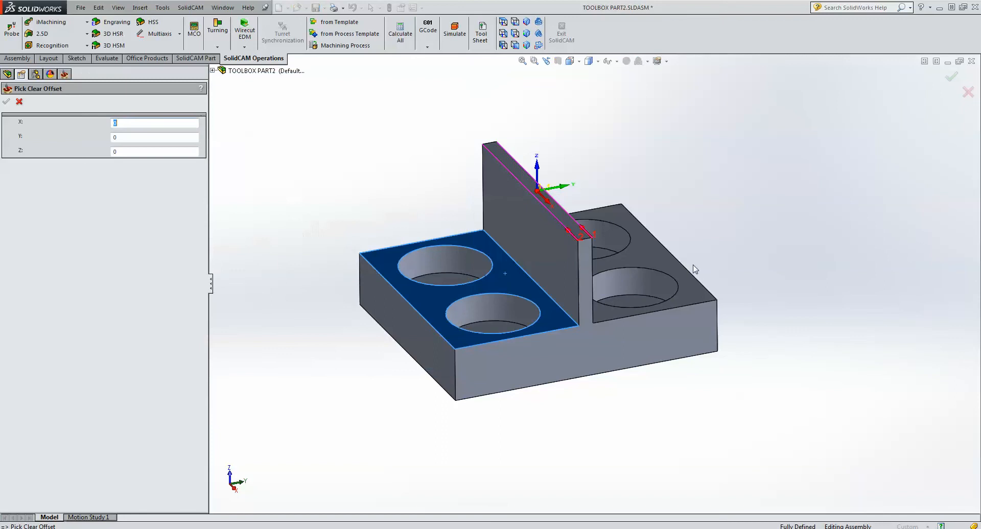
pyautogui.click(687, 271)
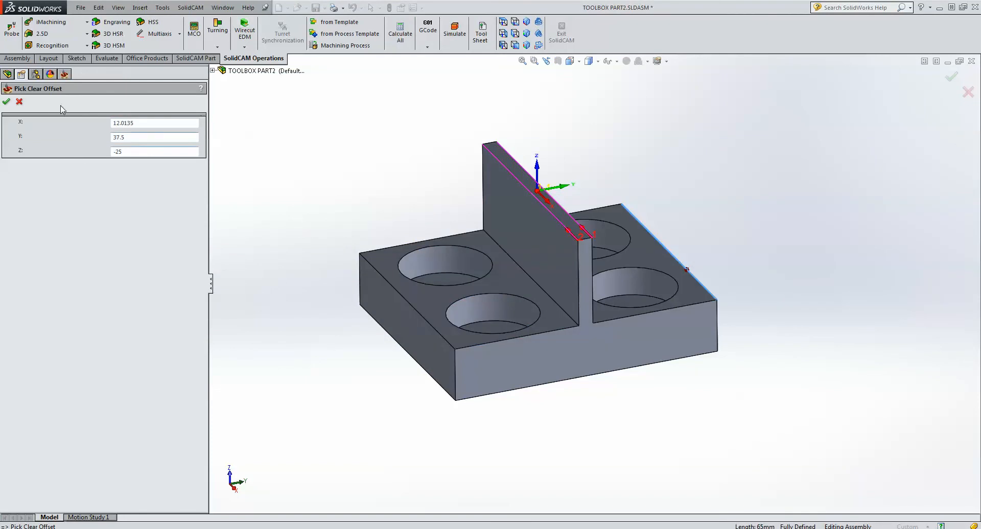
pyautogui.click(6, 102)
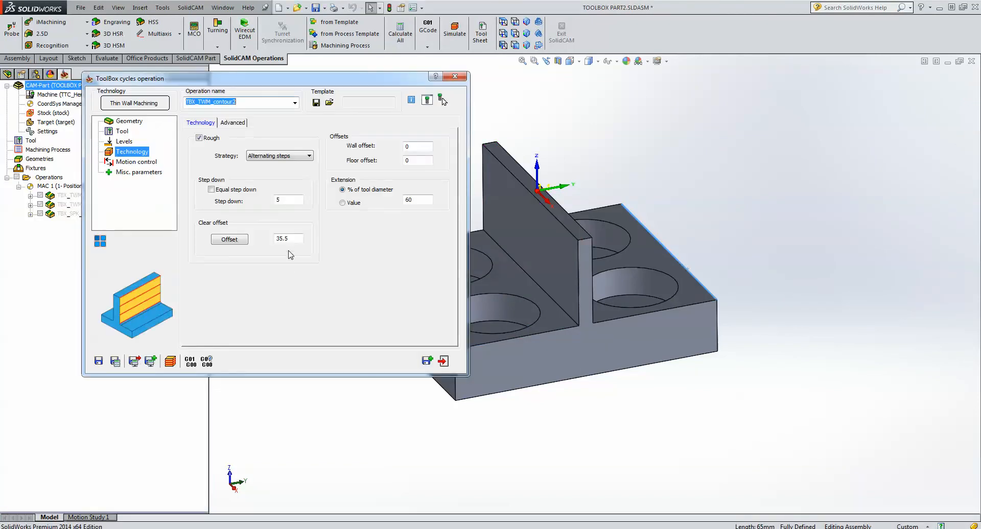
pyautogui.click(289, 239)
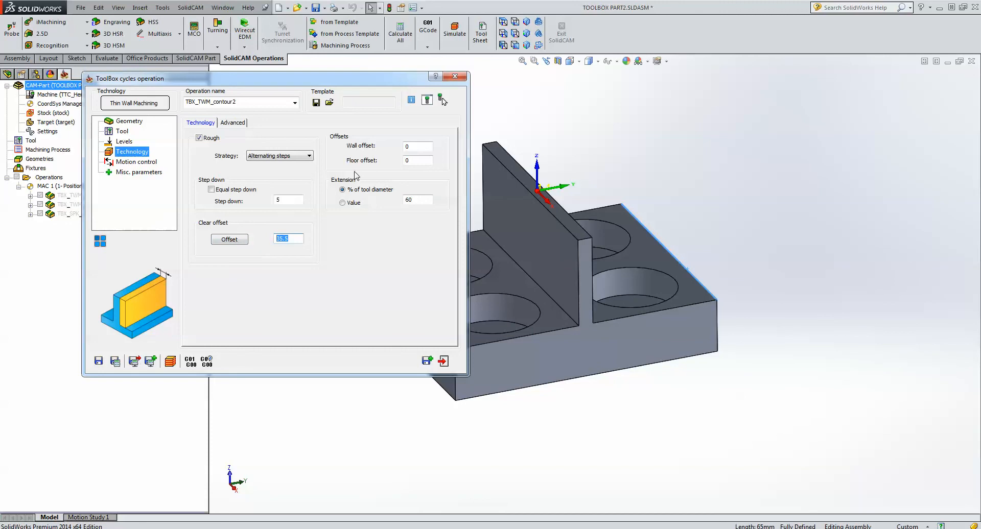
pyautogui.click(414, 146)
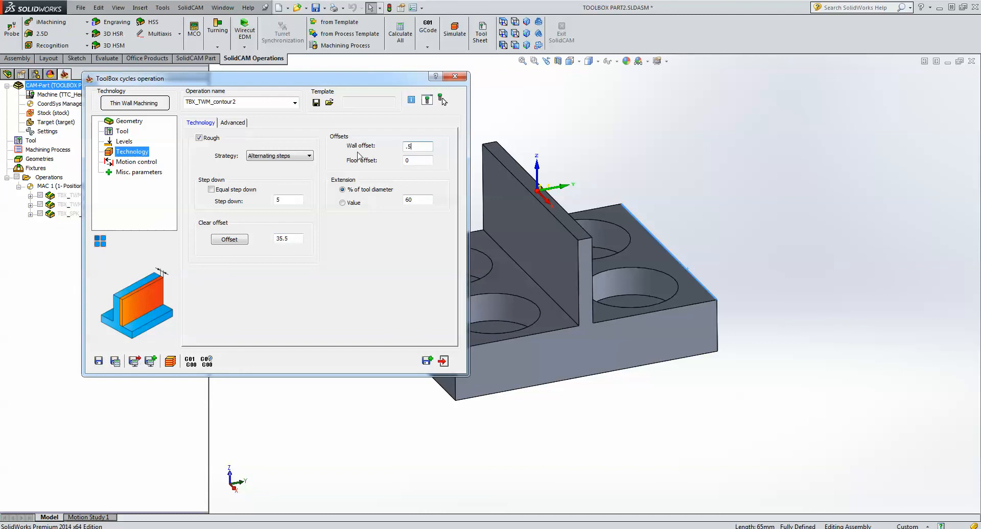
# Save and calculate the operation and open its simulation with the wall viewed end-on.
pyautogui.click(115, 362)
pyautogui.click(170, 361)
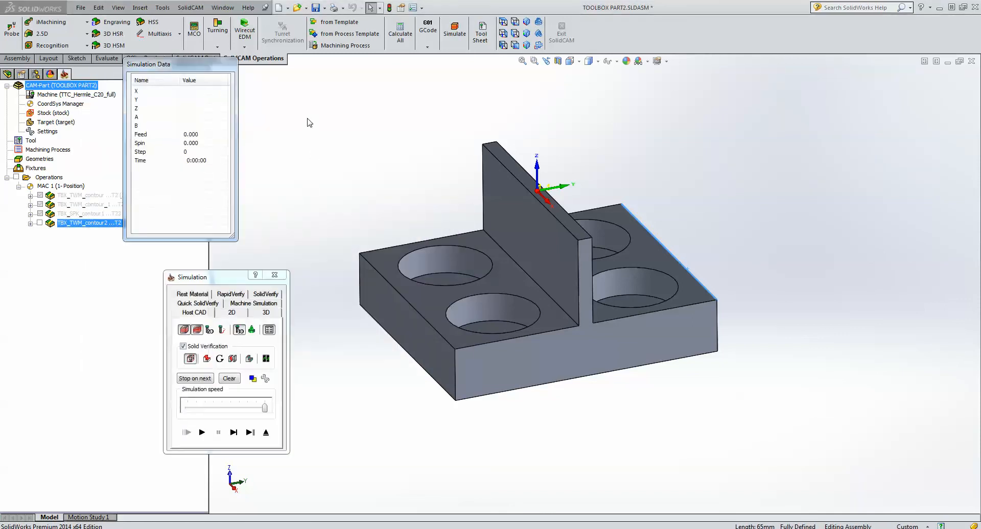
pyautogui.click(504, 33)
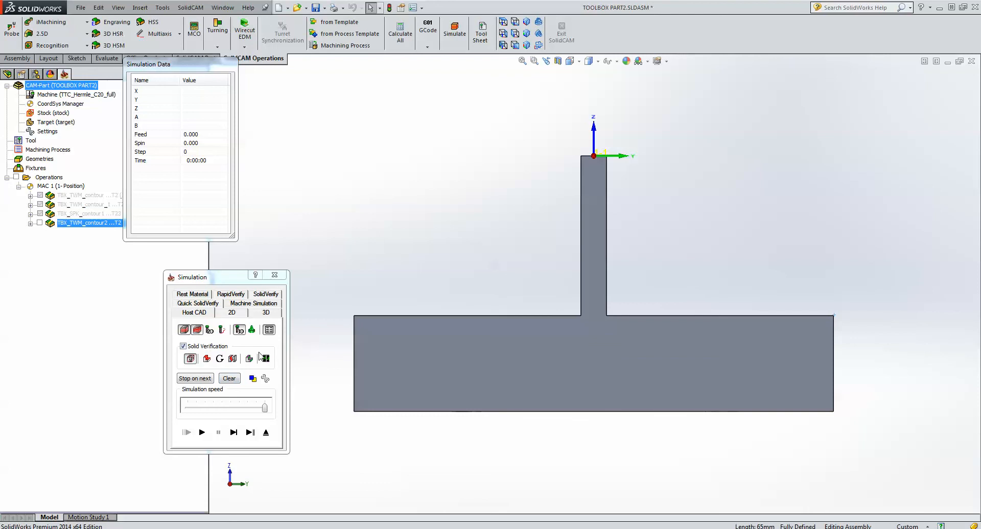
# Single-step the Alternating steps simulation through all passes of the first depth level, from the base's outer edges inward to the wall.
pyautogui.click(233, 433)
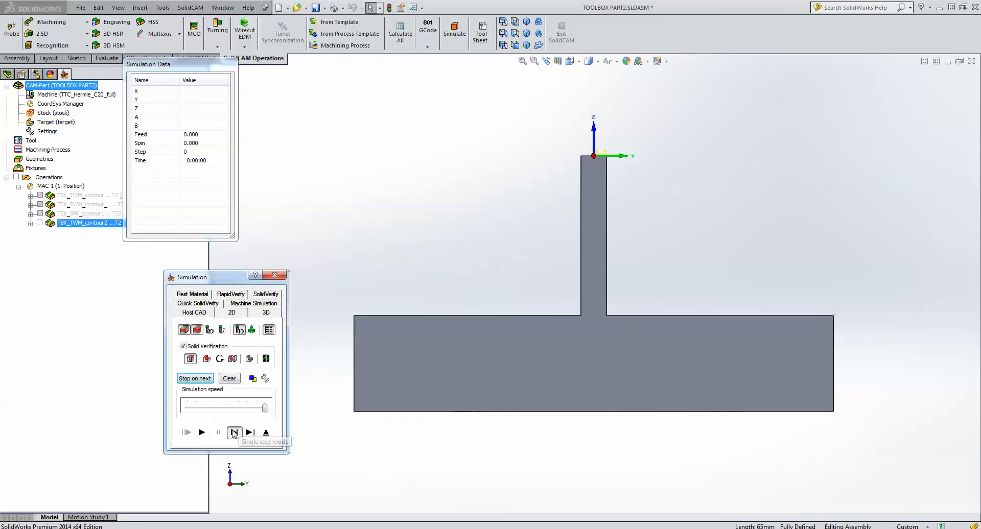
pyautogui.click(233, 433)
pyautogui.click(233, 432)
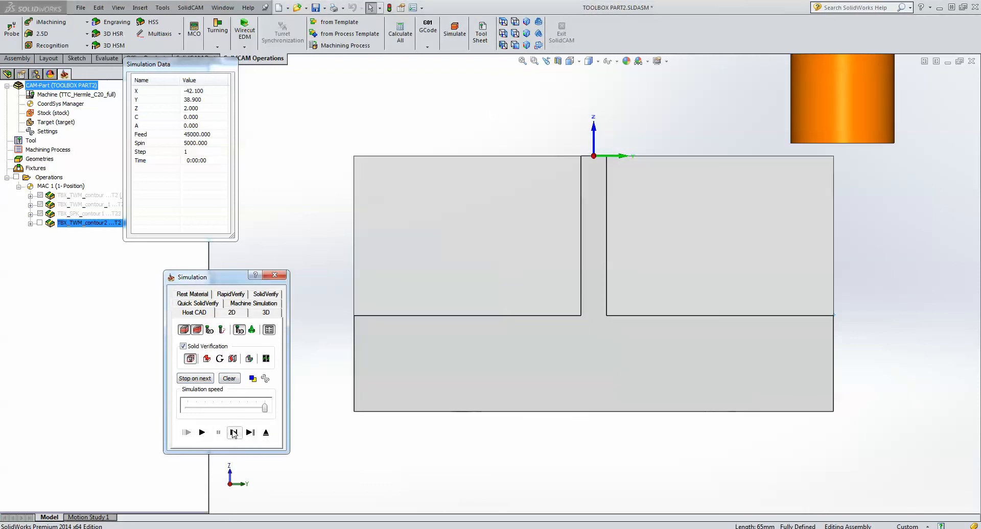
pyautogui.click(233, 433)
pyautogui.click(233, 433)
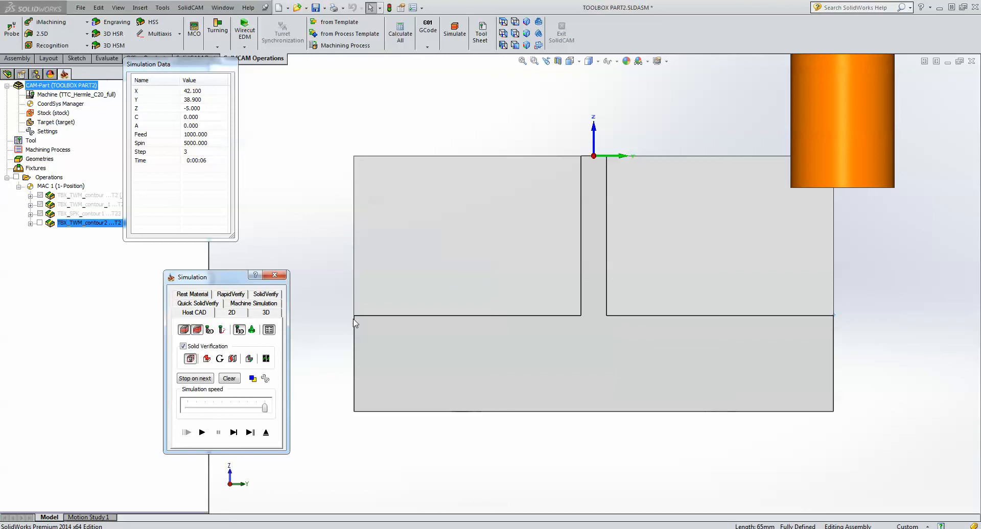
pyautogui.click(234, 433)
pyautogui.click(234, 432)
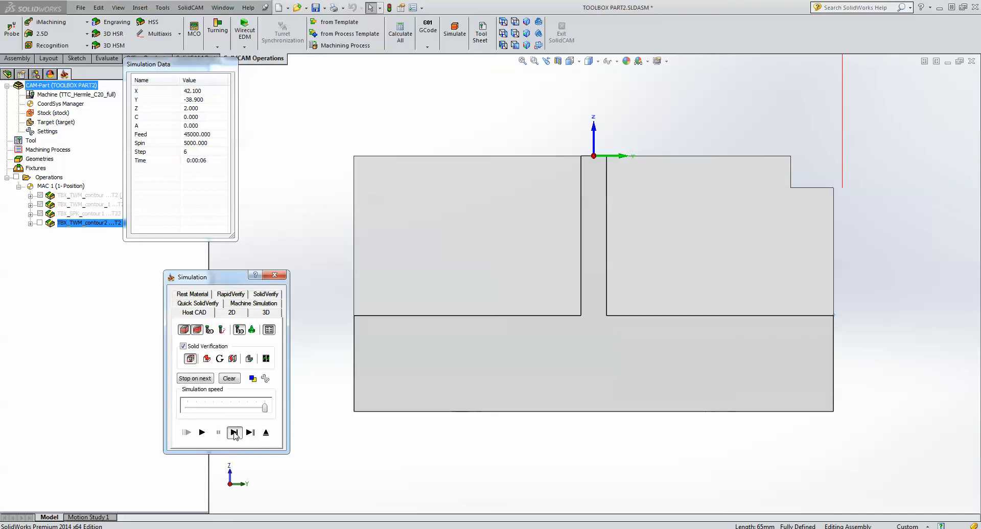
pyautogui.click(233, 433)
pyautogui.click(234, 433)
pyautogui.click(233, 433)
pyautogui.click(234, 433)
pyautogui.click(234, 433)
pyautogui.click(234, 433)
pyautogui.click(234, 432)
pyautogui.click(234, 433)
pyautogui.click(233, 433)
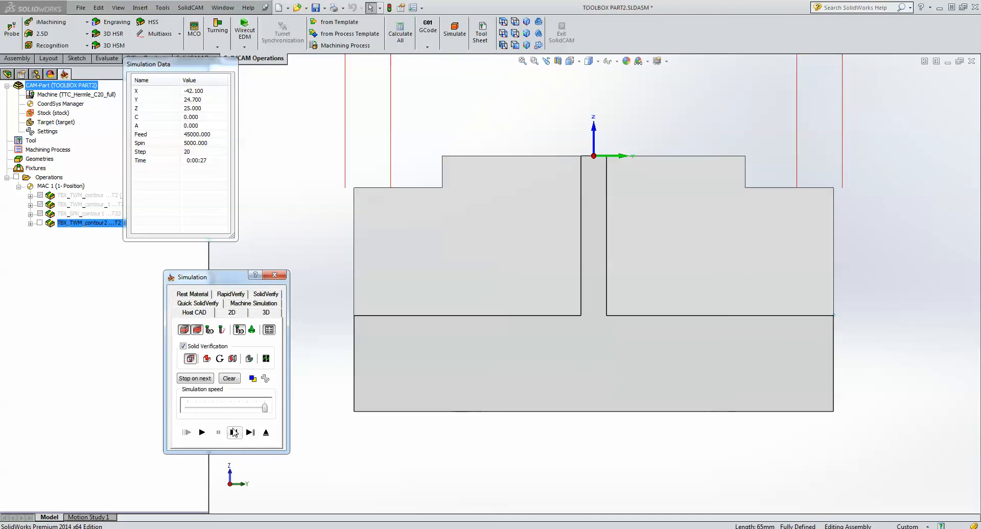
pyautogui.click(234, 433)
pyautogui.click(234, 433)
pyautogui.click(233, 433)
pyautogui.click(234, 433)
pyautogui.click(233, 433)
pyautogui.click(234, 433)
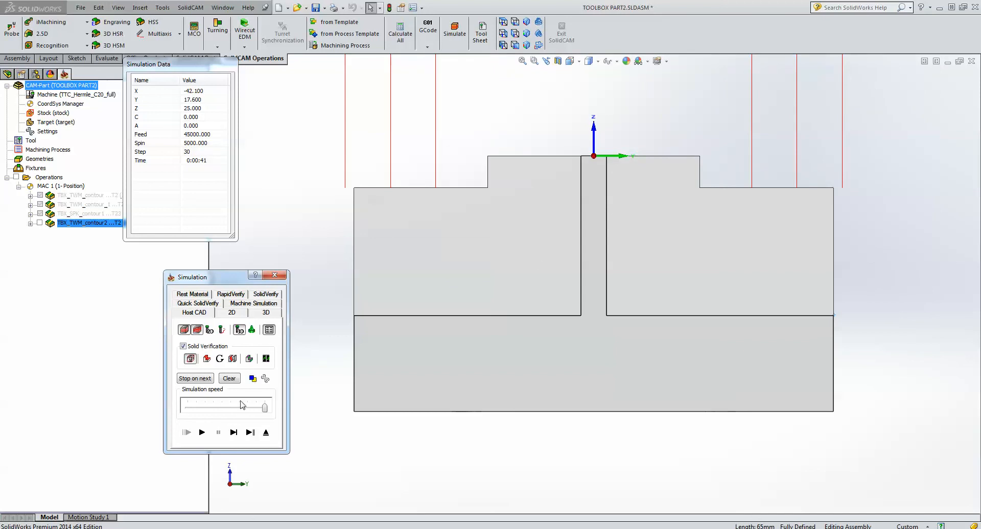
pyautogui.click(234, 433)
pyautogui.click(233, 433)
pyautogui.click(234, 433)
pyautogui.click(234, 433)
pyautogui.click(234, 432)
pyautogui.click(234, 433)
pyautogui.click(234, 433)
pyautogui.click(234, 433)
pyautogui.click(233, 433)
pyautogui.click(233, 433)
pyautogui.click(234, 433)
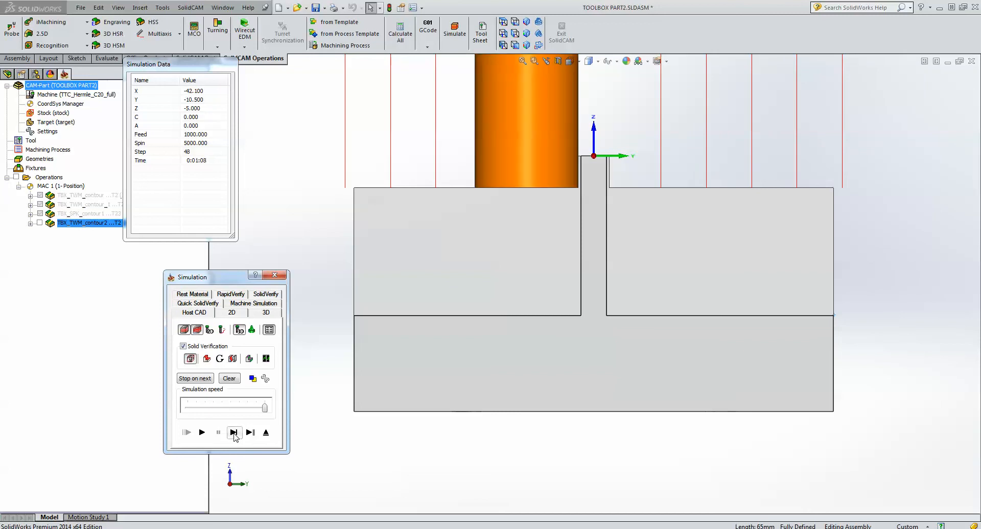
pyautogui.click(233, 433)
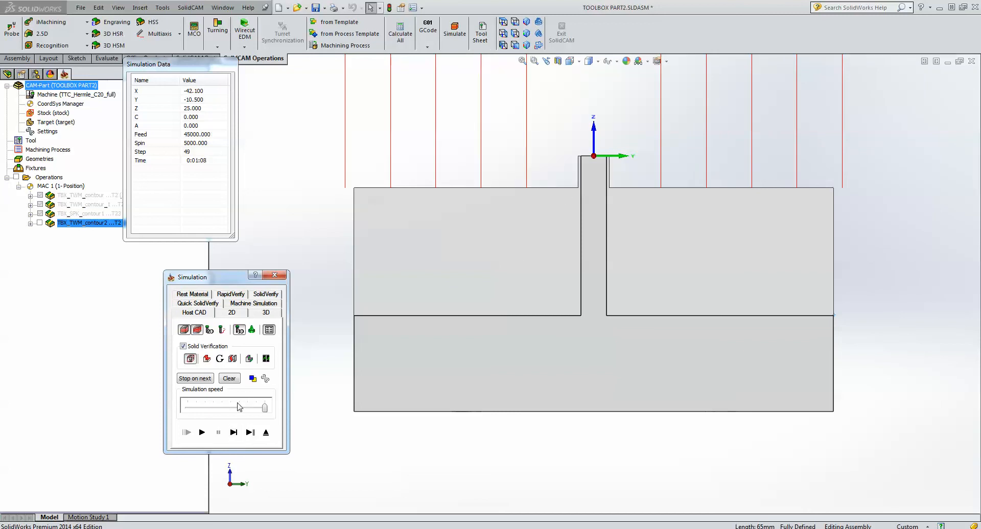
# Single-step through the second depth level on both sides of the wall and the first pass of the third level.
pyautogui.click(233, 433)
pyautogui.click(234, 433)
pyautogui.click(234, 434)
pyautogui.click(234, 433)
pyautogui.click(235, 434)
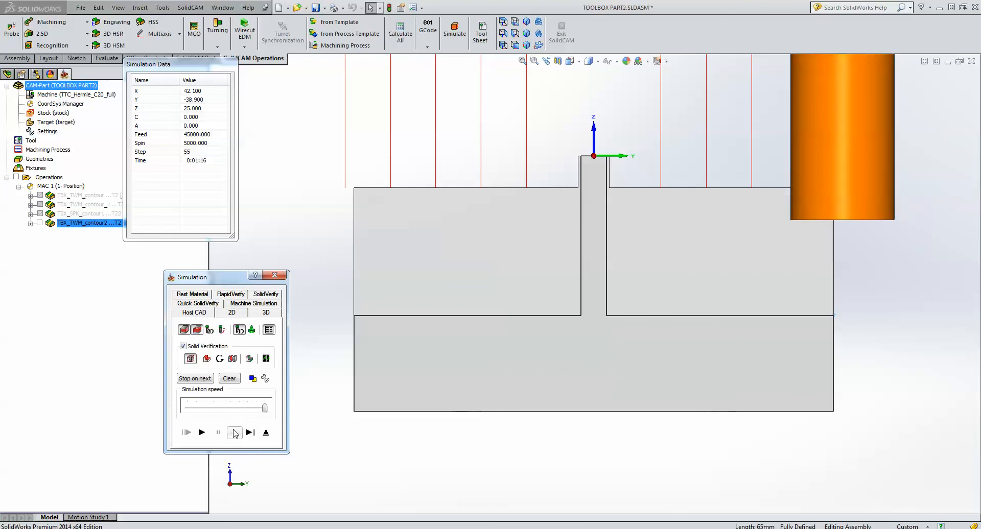
pyautogui.click(234, 433)
pyautogui.click(235, 433)
pyautogui.click(235, 433)
pyautogui.click(234, 433)
pyautogui.click(234, 433)
pyautogui.click(234, 433)
pyautogui.click(235, 433)
pyautogui.click(234, 433)
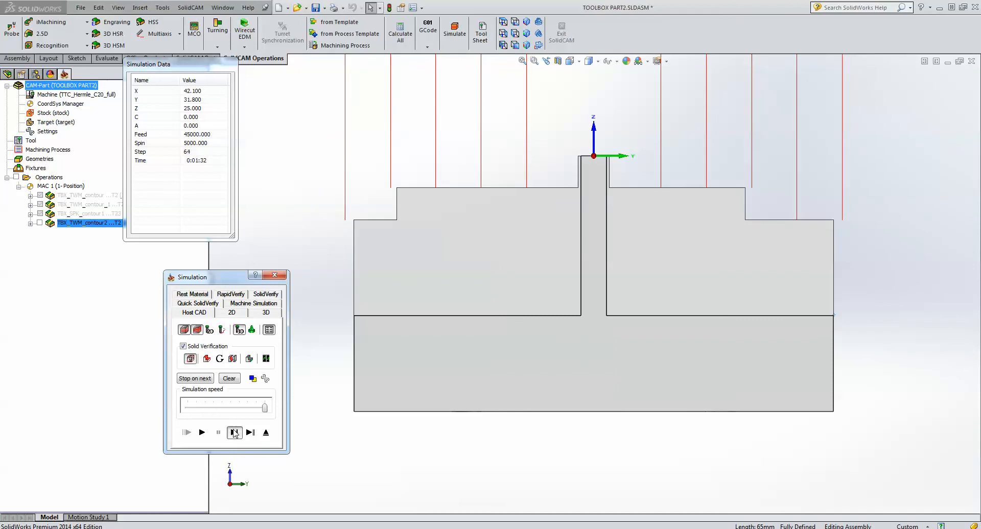
pyautogui.click(234, 433)
pyautogui.click(234, 433)
pyautogui.click(234, 433)
pyautogui.click(234, 433)
pyautogui.click(234, 433)
pyautogui.click(234, 433)
pyautogui.click(234, 433)
pyautogui.click(234, 433)
pyautogui.click(234, 433)
pyautogui.click(234, 433)
pyautogui.click(234, 433)
pyautogui.click(234, 433)
pyautogui.click(234, 433)
pyautogui.click(234, 433)
pyautogui.click(235, 433)
pyautogui.click(234, 433)
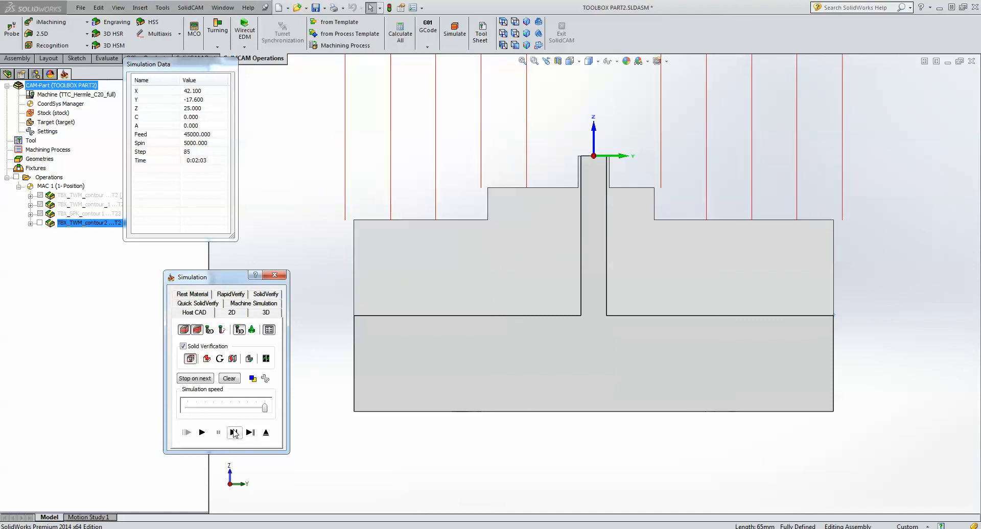
pyautogui.click(234, 433)
pyautogui.click(234, 433)
pyautogui.click(234, 433)
pyautogui.click(234, 432)
pyautogui.click(234, 433)
pyautogui.click(234, 433)
pyautogui.click(234, 433)
pyautogui.click(234, 433)
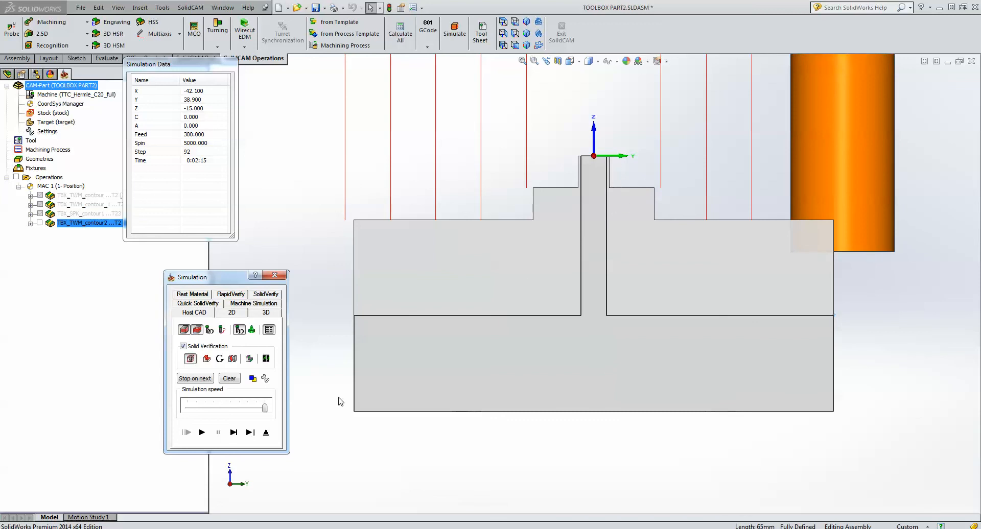
pyautogui.click(234, 433)
pyautogui.click(233, 433)
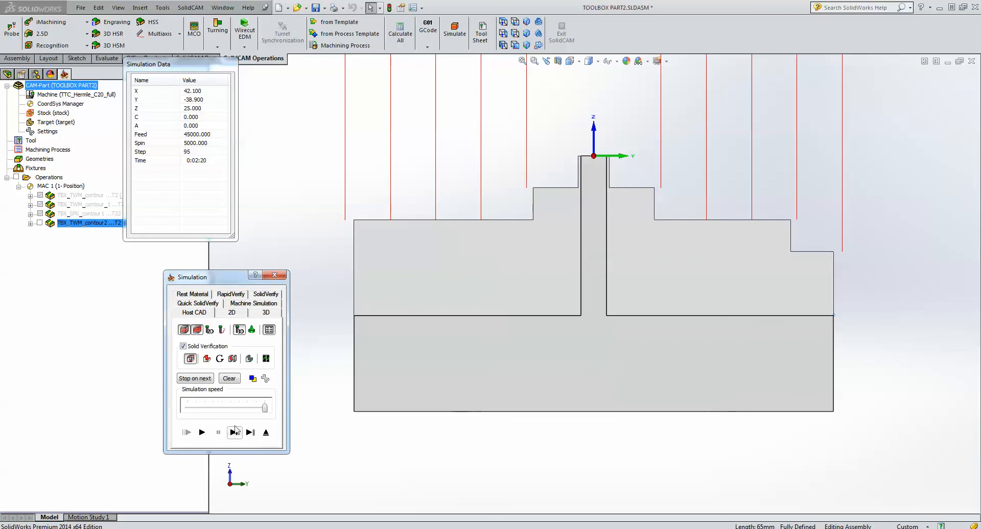
# Lower the simulation speed, play the remaining roughing passes to the end, and exit the simulation.
pyautogui.moveTo(265, 408); pyautogui.dragTo(196, 408)
pyautogui.click(202, 432)
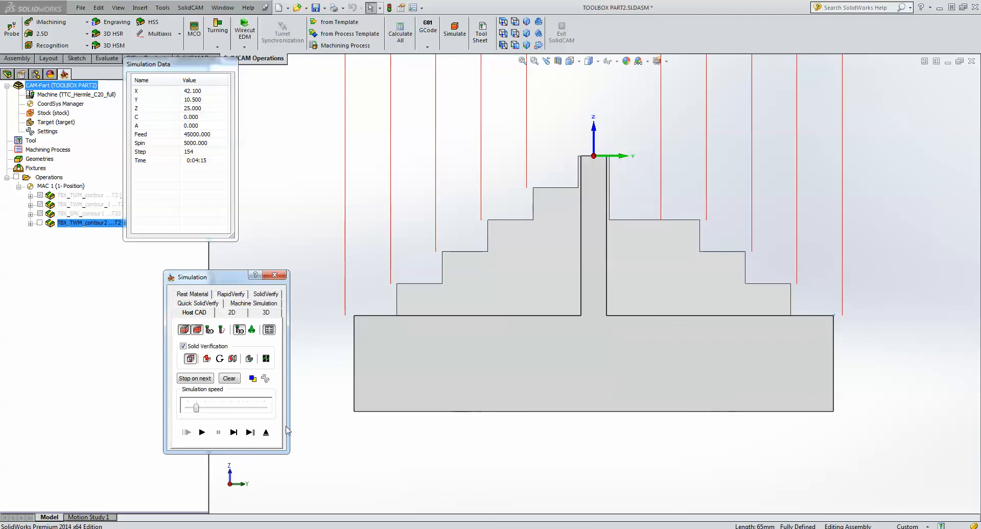
pyautogui.click(203, 433)
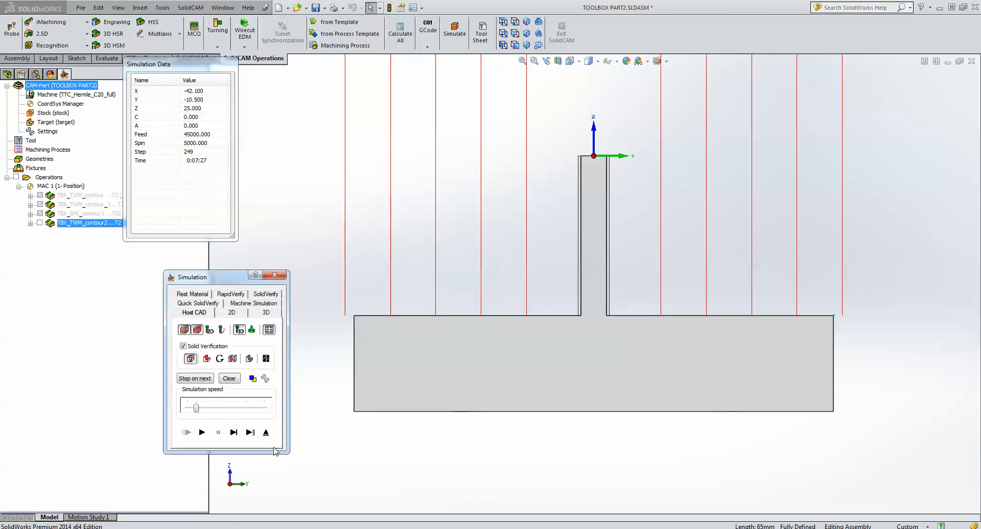
pyautogui.click(266, 433)
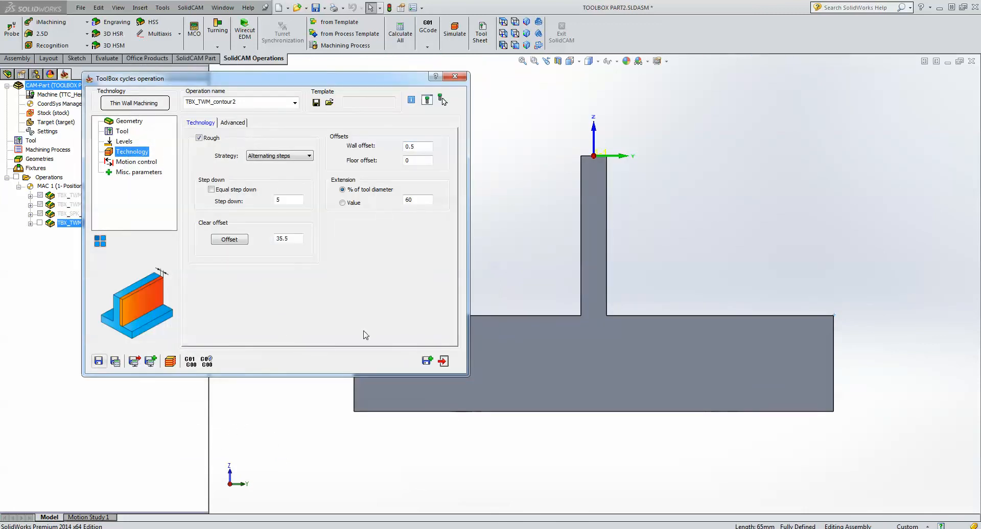
# Save and copy the Thin Wall Machining operation, and set the copy's wall offset to 0.
pyautogui.click(428, 361)
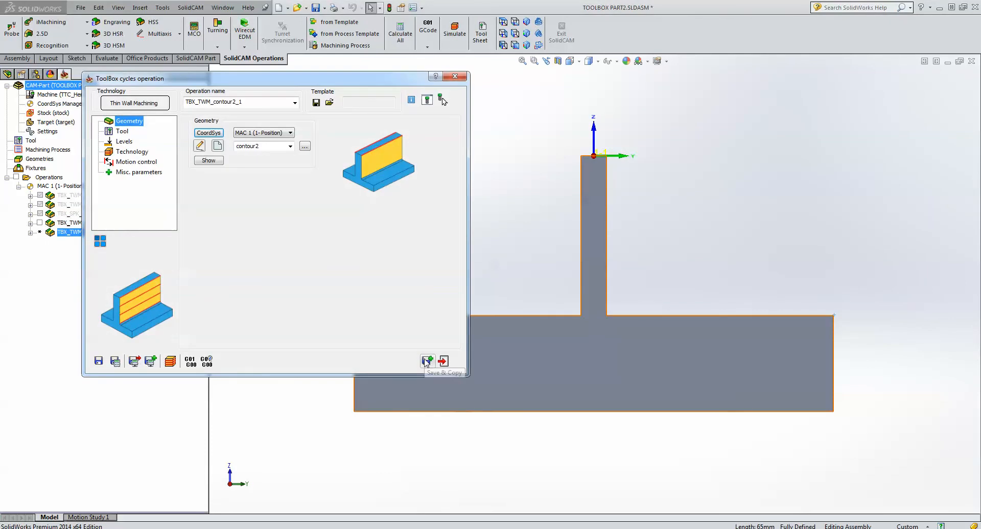
pyautogui.click(125, 134)
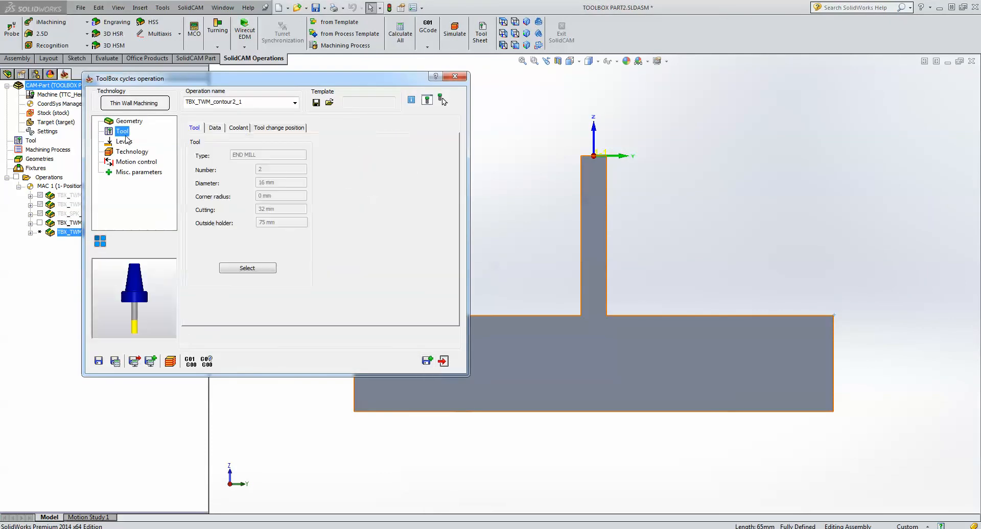
pyautogui.click(125, 142)
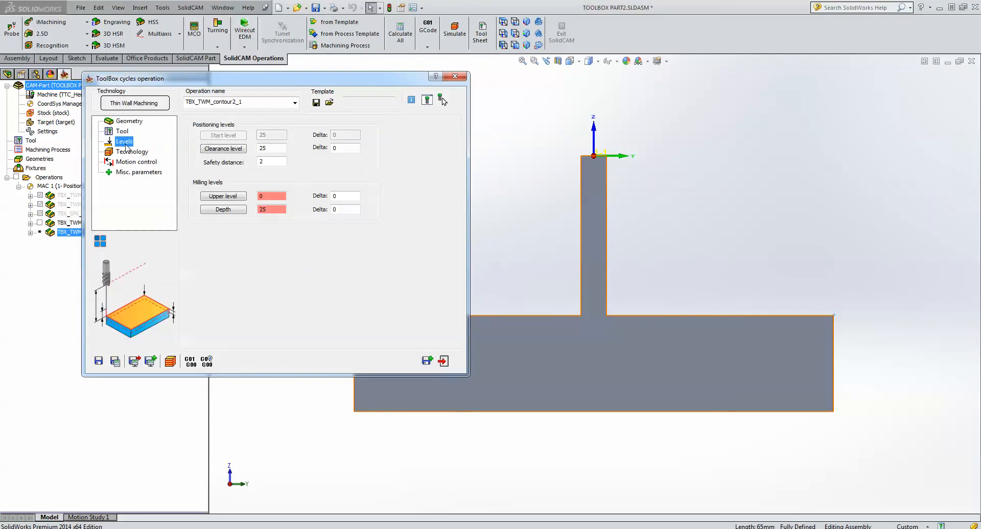
pyautogui.click(128, 152)
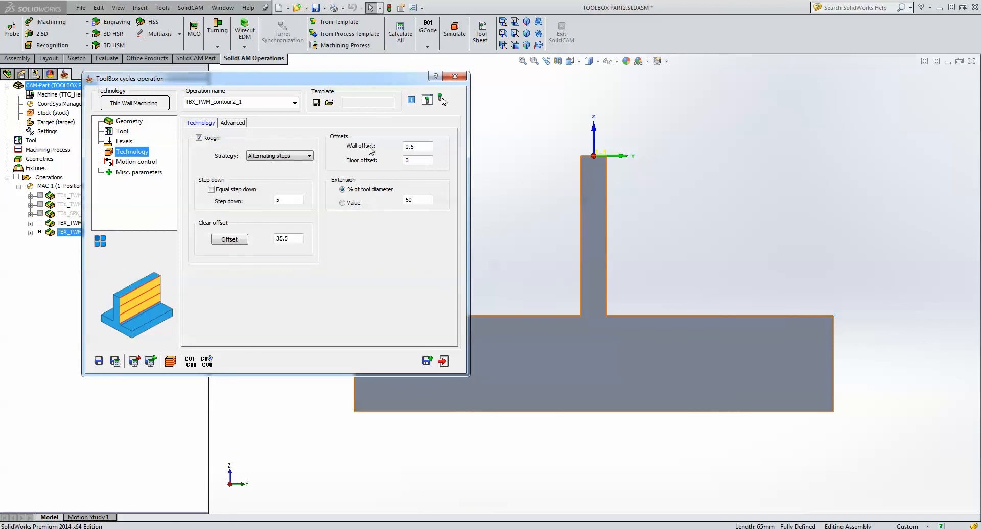
pyautogui.moveTo(420, 145); pyautogui.dragTo(405, 147)
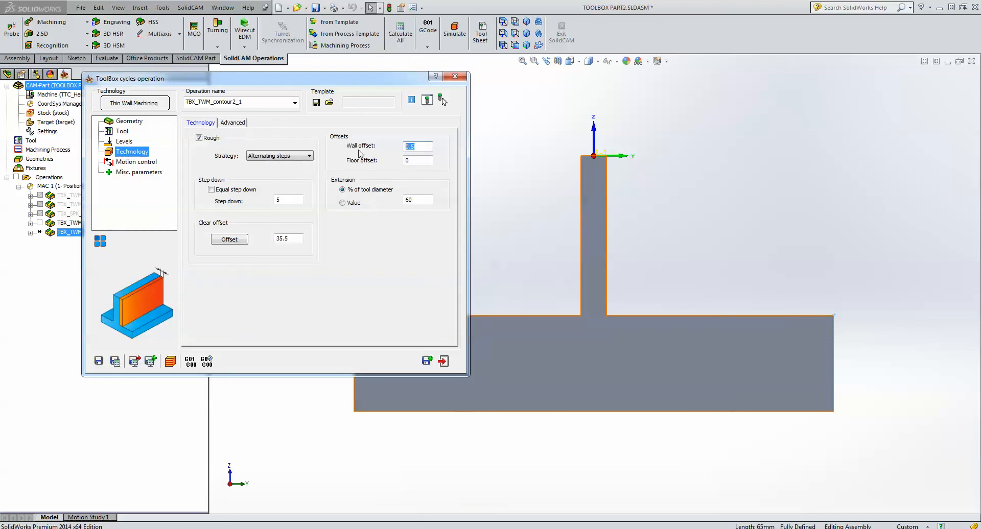
pyautogui.write('0')
# Change the copied operation's roughing strategy to Supporting steps and open its simulation.
pyautogui.click(271, 157)
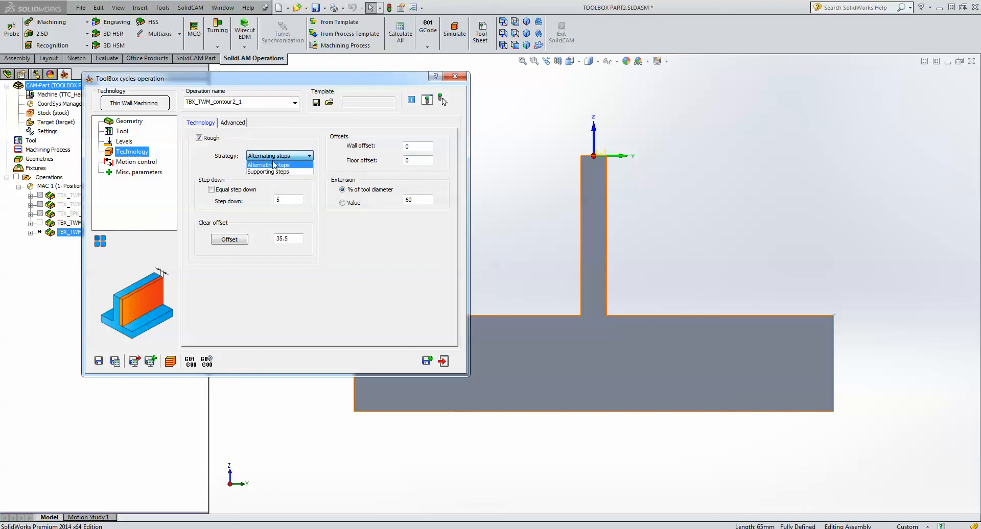
pyautogui.click(278, 173)
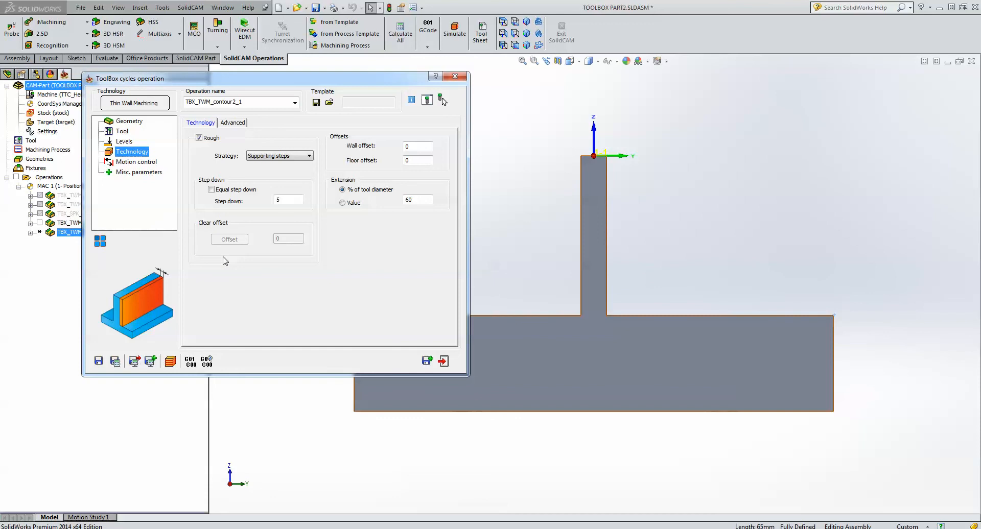
pyautogui.click(170, 362)
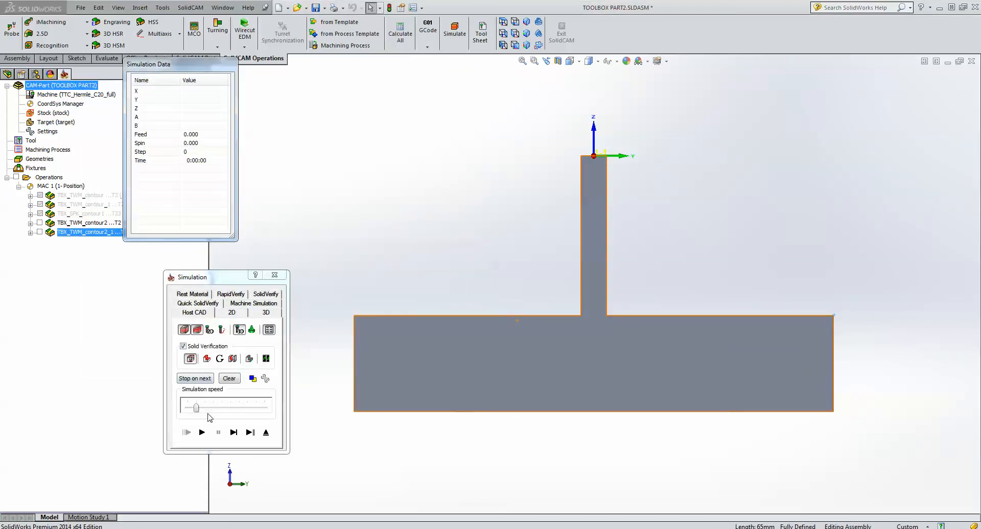
# Single-step the Supporting steps simulation through the first three cuts alternating between the two sides of the wall, down to Z -7.5.
pyautogui.click(234, 432)
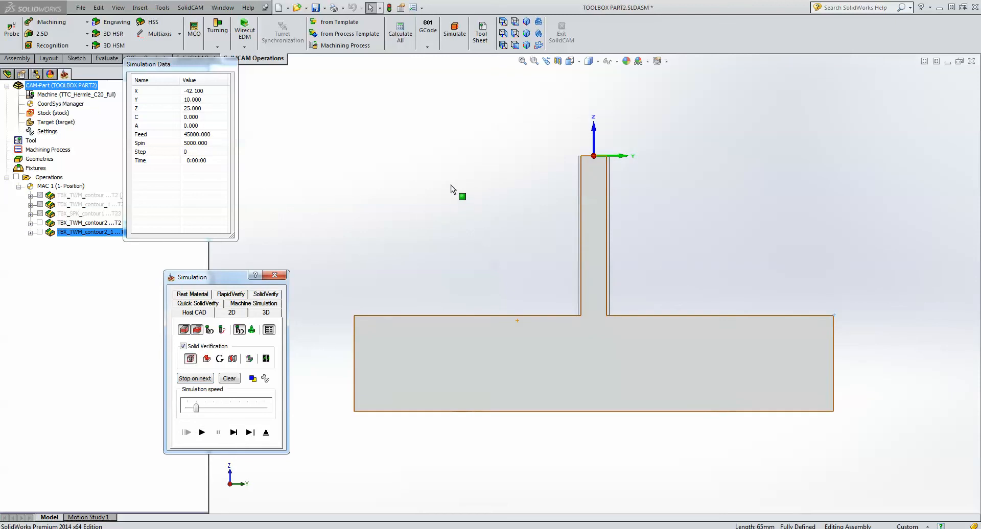
pyautogui.scroll(-3, 559, 228)
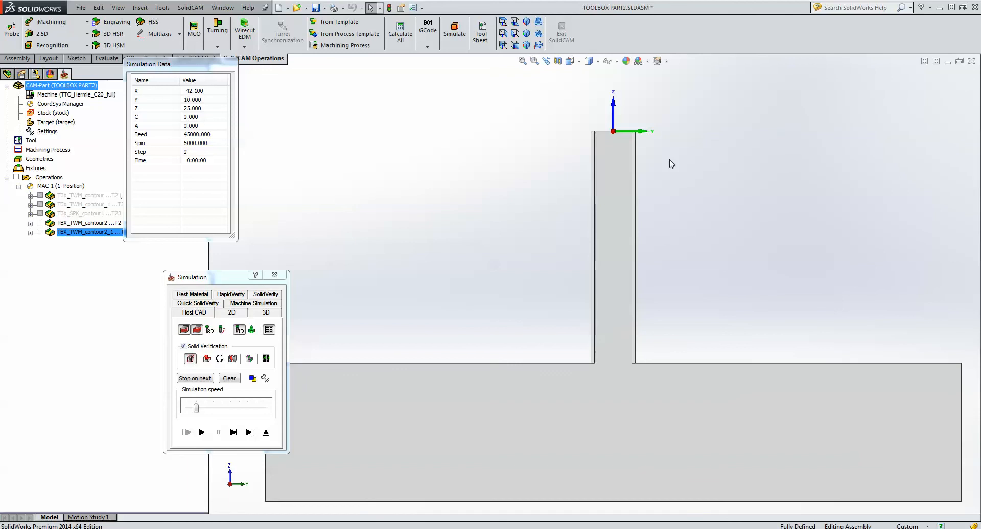
pyautogui.click(234, 433)
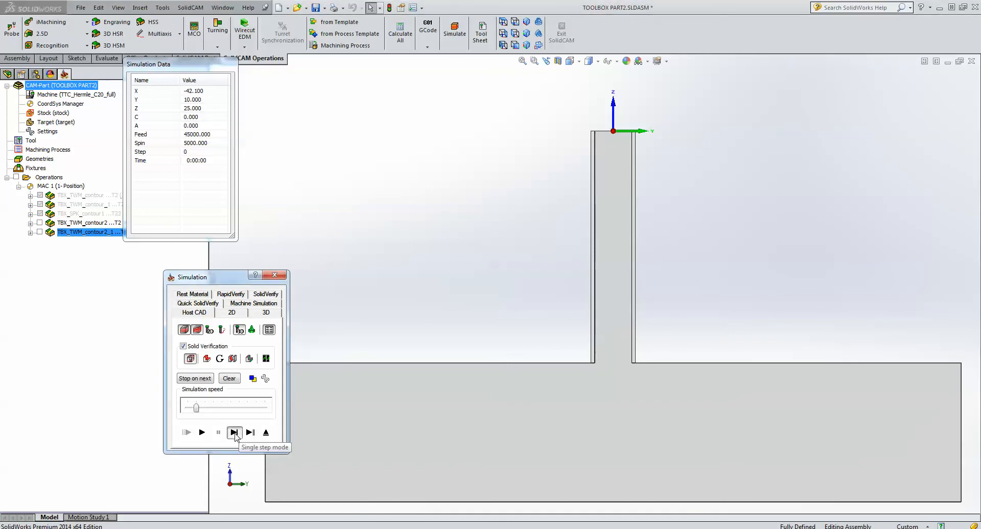
pyautogui.click(234, 433)
pyautogui.click(234, 433)
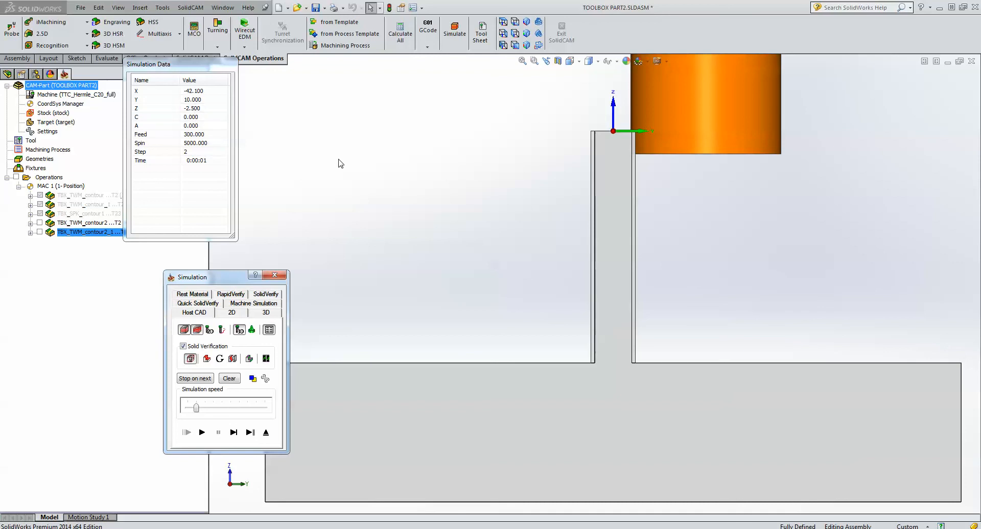
pyautogui.click(233, 433)
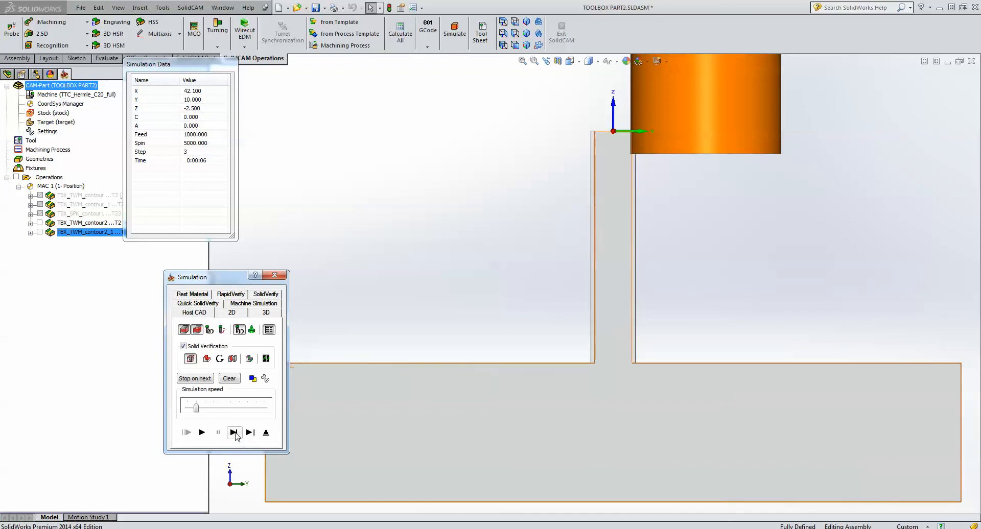
pyautogui.click(234, 433)
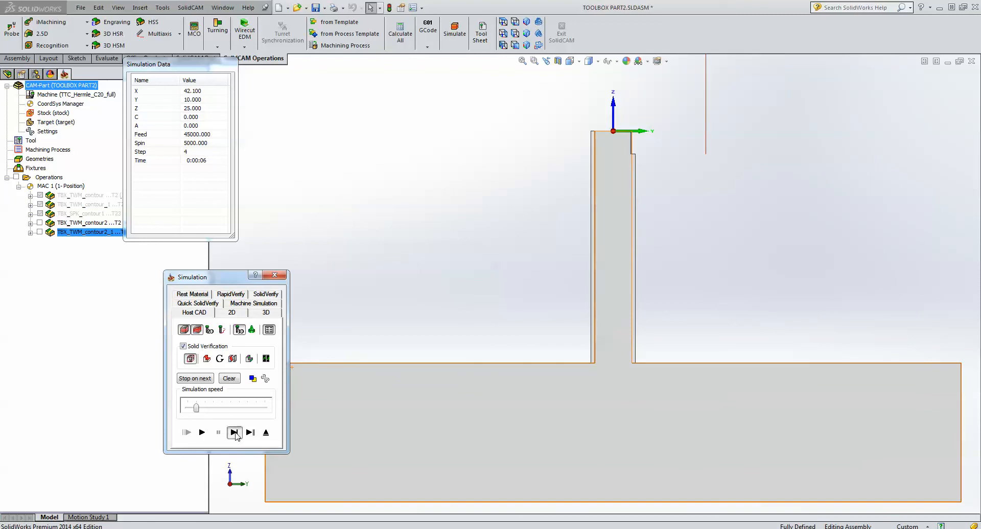
pyautogui.click(234, 433)
pyautogui.click(234, 433)
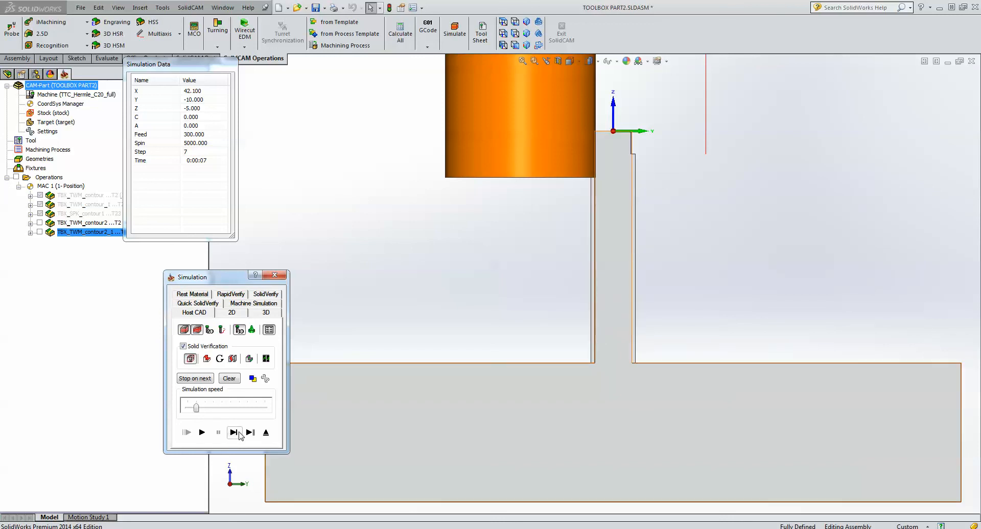
pyautogui.click(234, 433)
pyautogui.click(234, 433)
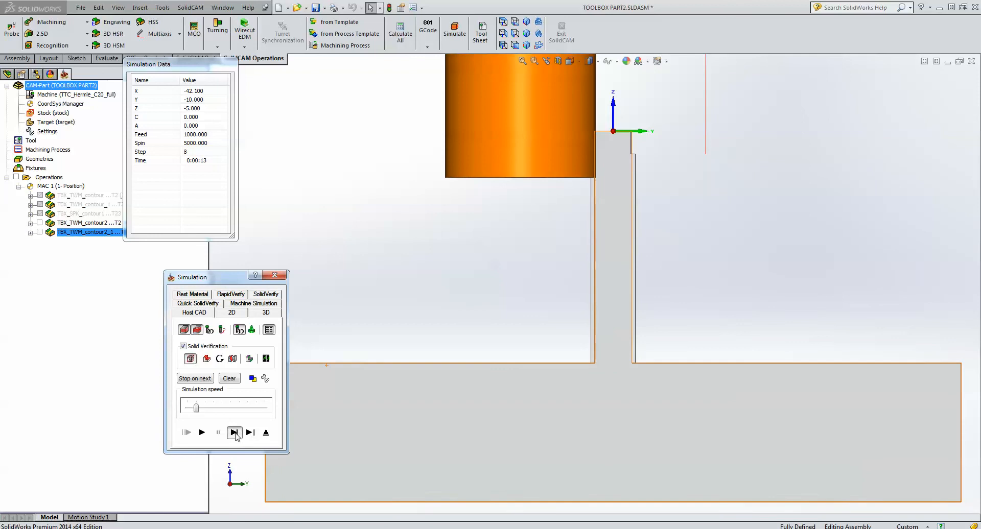
pyautogui.click(235, 433)
pyautogui.click(234, 433)
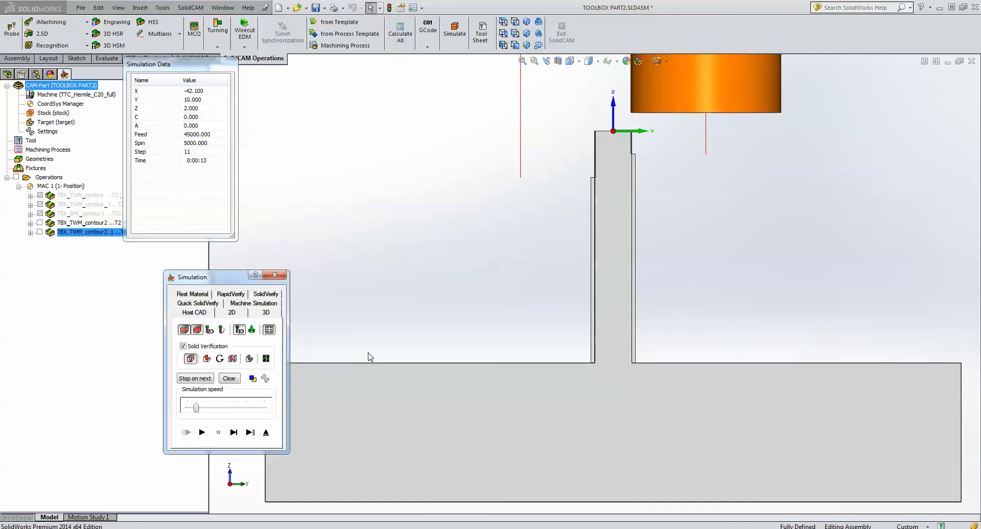
pyautogui.click(234, 433)
pyautogui.click(234, 433)
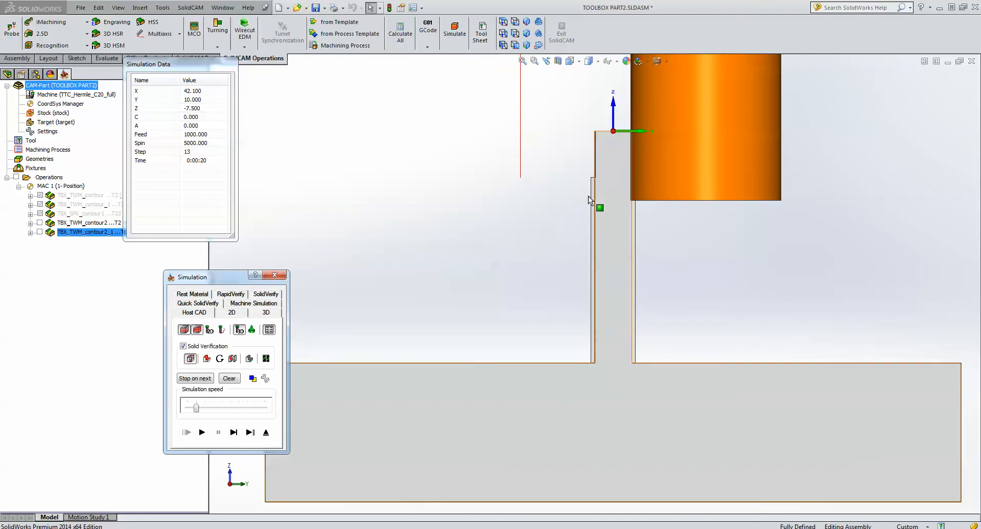
# Single-step the Supporting steps simulation through the remaining alternating cuts on both sides of the wall, down to Z -25.
pyautogui.click(234, 434)
pyautogui.click(234, 435)
pyautogui.click(234, 434)
pyautogui.click(234, 434)
pyautogui.click(234, 434)
pyautogui.click(235, 434)
pyautogui.click(234, 434)
pyautogui.click(234, 434)
pyautogui.click(234, 434)
pyautogui.click(234, 434)
pyautogui.click(234, 434)
pyautogui.click(234, 433)
pyautogui.click(234, 434)
pyautogui.click(234, 434)
pyautogui.click(234, 434)
pyautogui.click(234, 434)
pyautogui.click(234, 434)
pyautogui.click(234, 434)
pyautogui.click(234, 434)
pyautogui.click(234, 434)
pyautogui.click(234, 434)
pyautogui.click(235, 434)
pyautogui.click(234, 434)
pyautogui.click(234, 434)
pyautogui.click(235, 433)
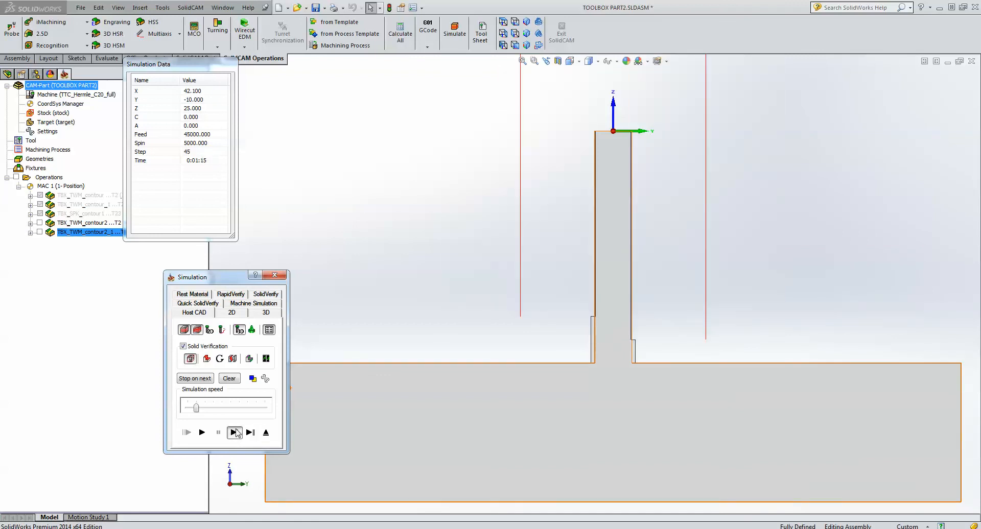
pyautogui.click(234, 434)
pyautogui.click(234, 434)
pyautogui.click(236, 433)
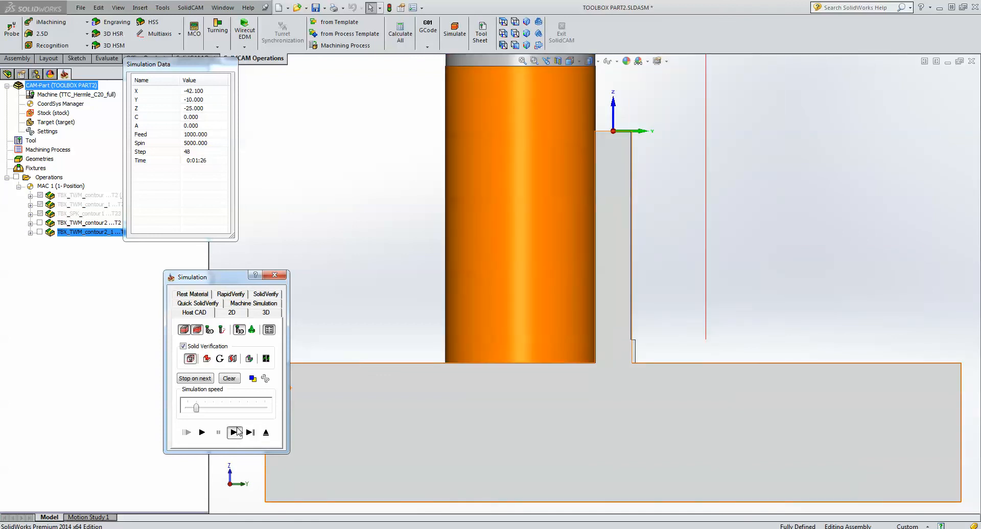
pyautogui.click(235, 433)
pyautogui.click(236, 432)
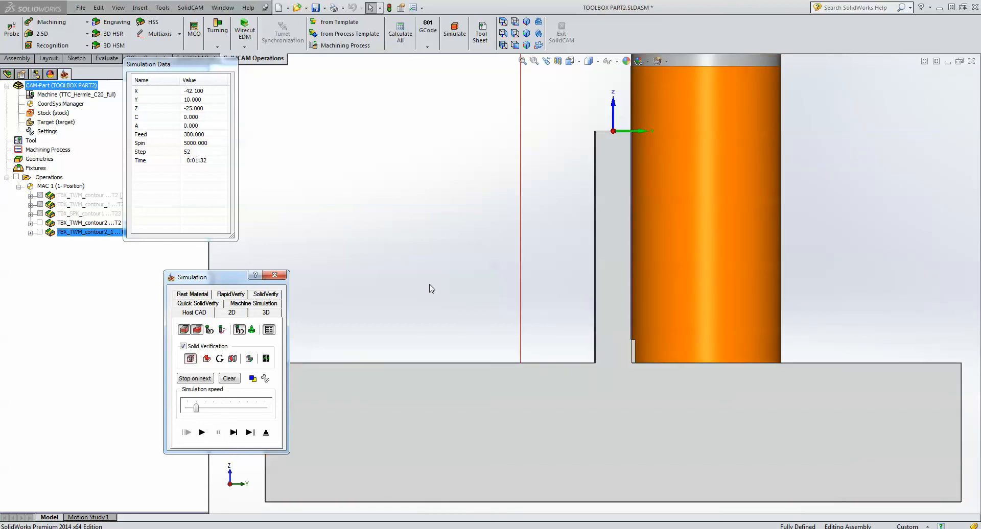
# Play the Supporting steps simulation to its end, exit it, and close the copied Thin Wall Machining operation.
pyautogui.click(202, 433)
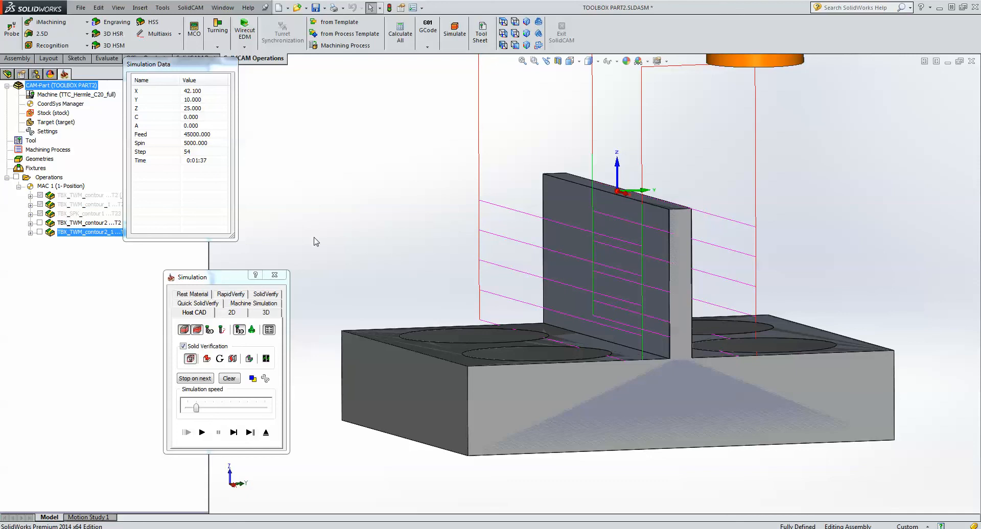
pyautogui.click(266, 433)
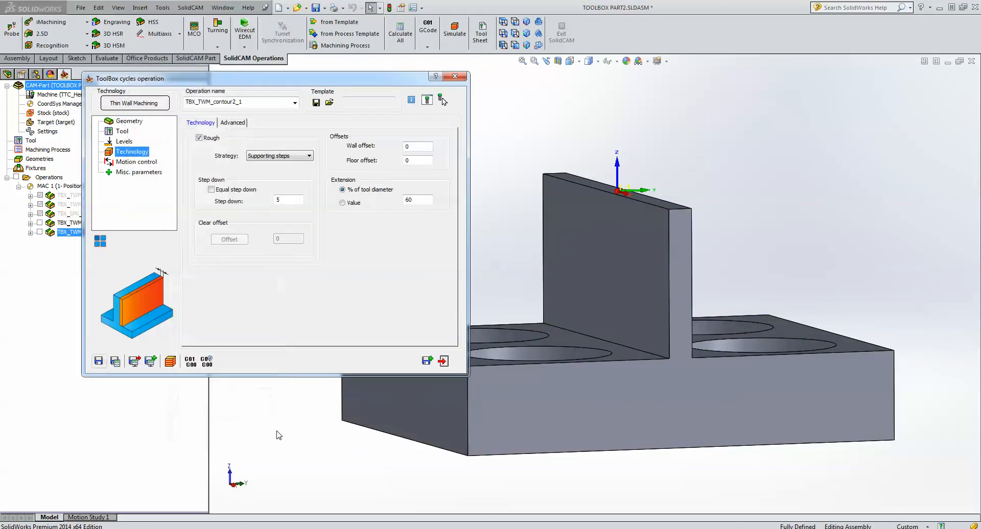
pyautogui.click(442, 362)
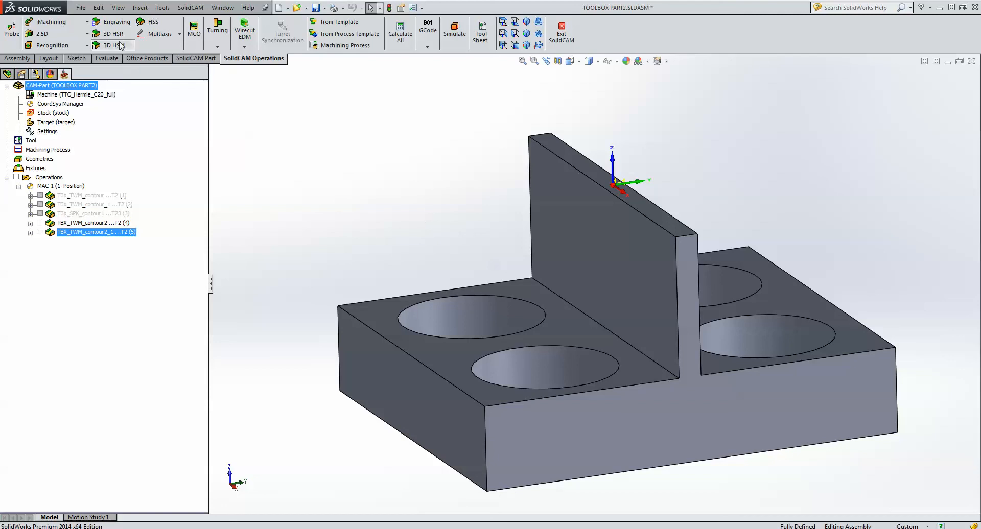
# Add a new 2.5D ToolBox cycles operation and set its technology to Spiral pocket.
pyautogui.click(51, 34)
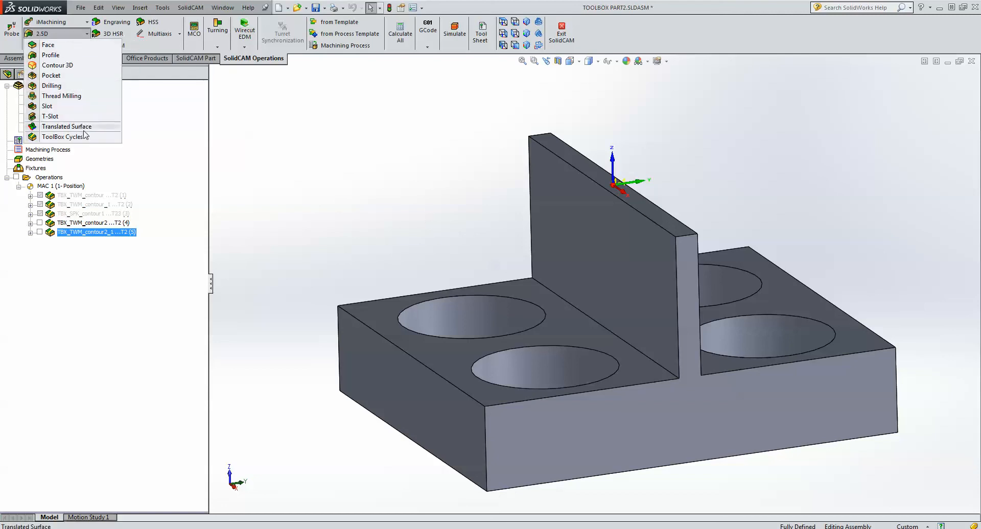
pyautogui.click(62, 137)
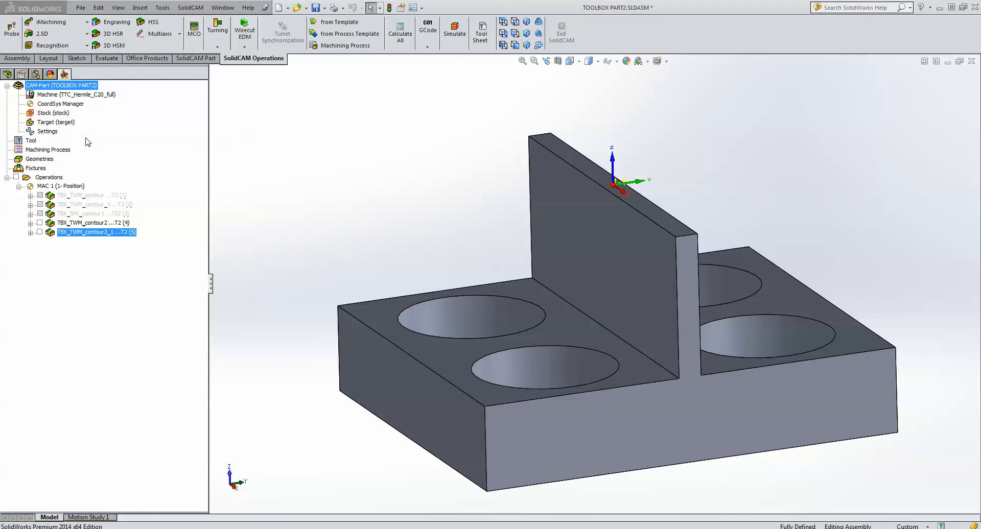
pyautogui.click(122, 103)
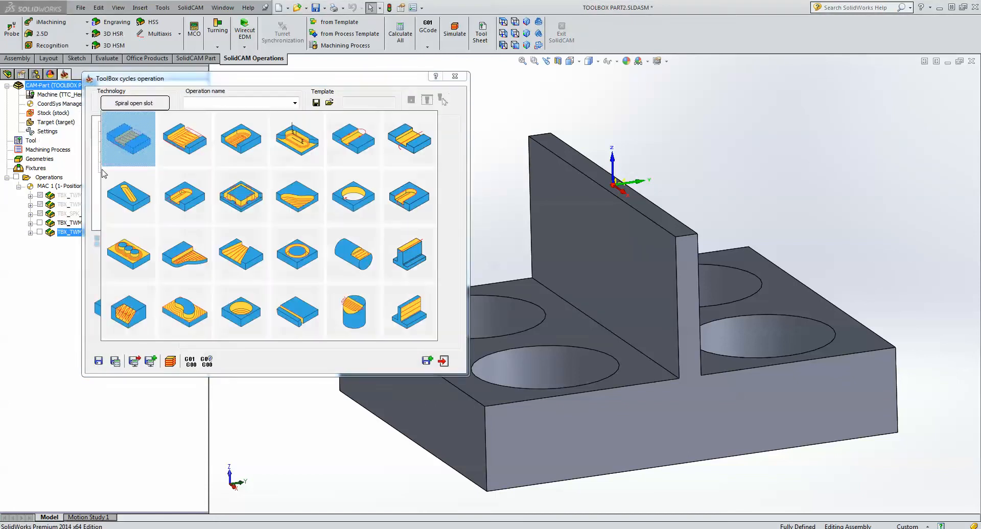
pyautogui.click(240, 335)
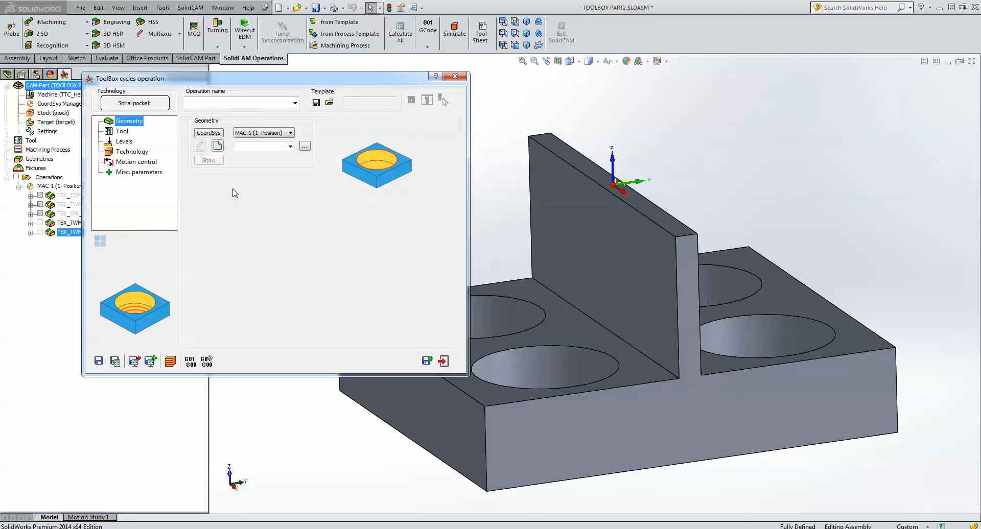
# Define a new geometry for the spiral pocket from the upper circular edges of all four round pockets.
pyautogui.click(218, 146)
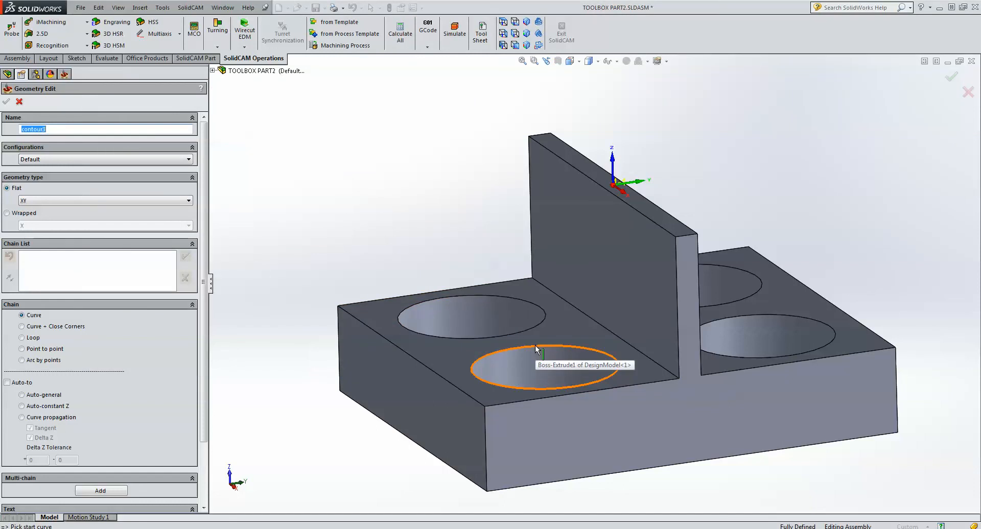
pyautogui.click(534, 346)
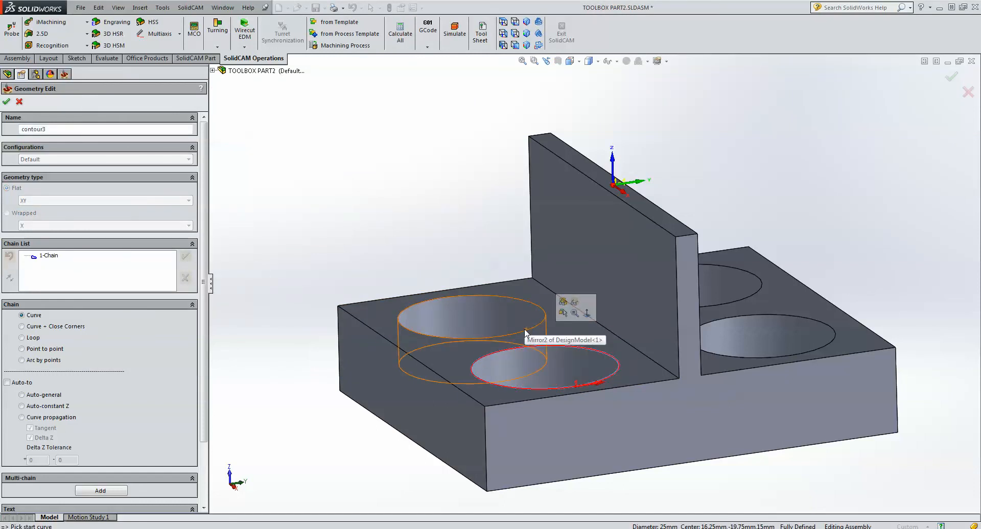
pyautogui.click(527, 331)
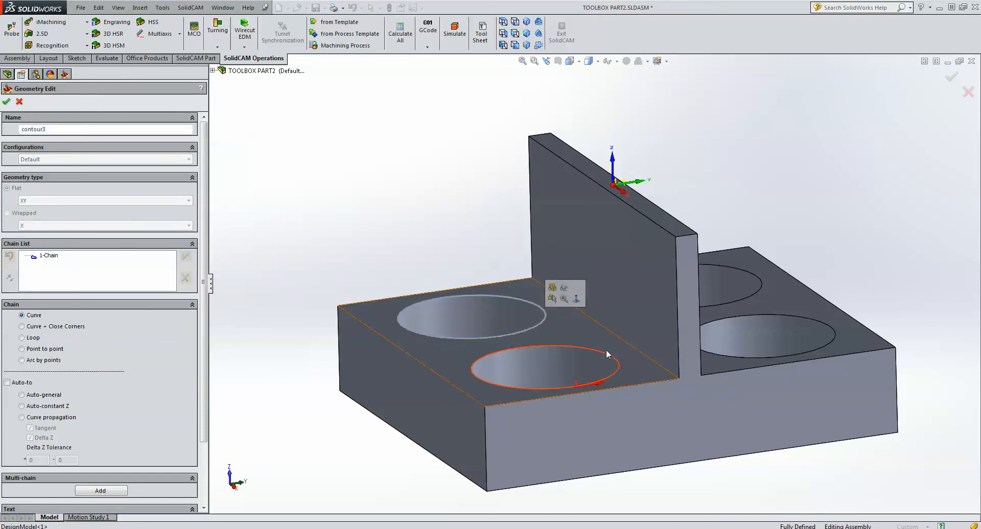
pyautogui.click(722, 357)
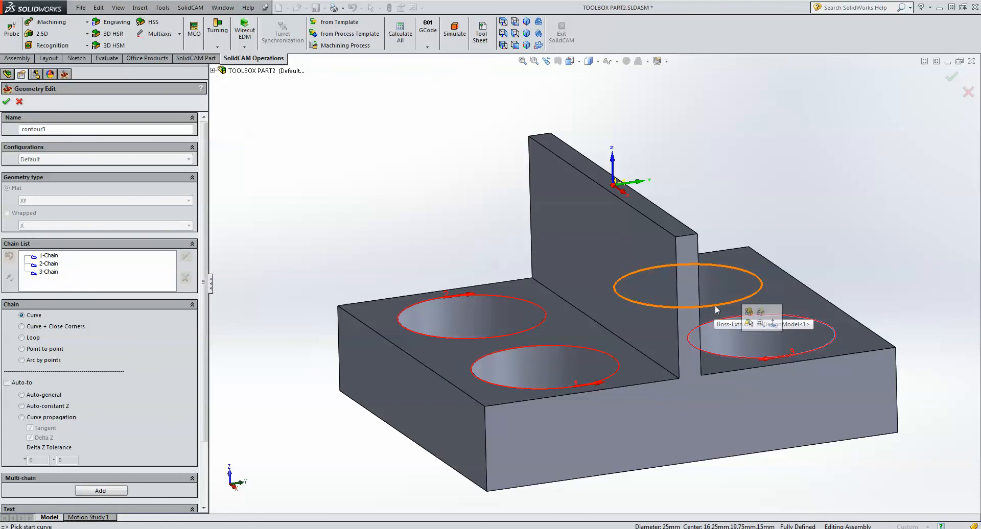
pyautogui.click(715, 307)
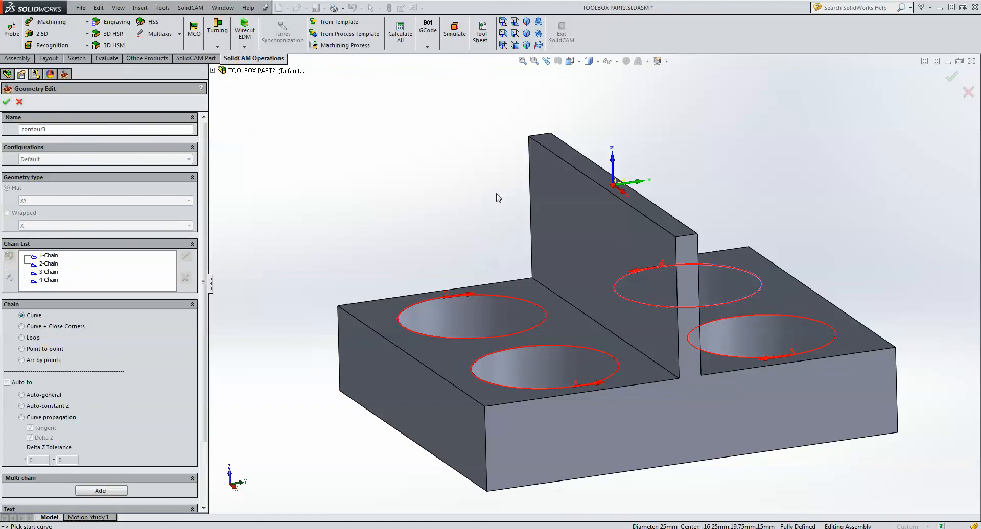
pyautogui.click(5, 102)
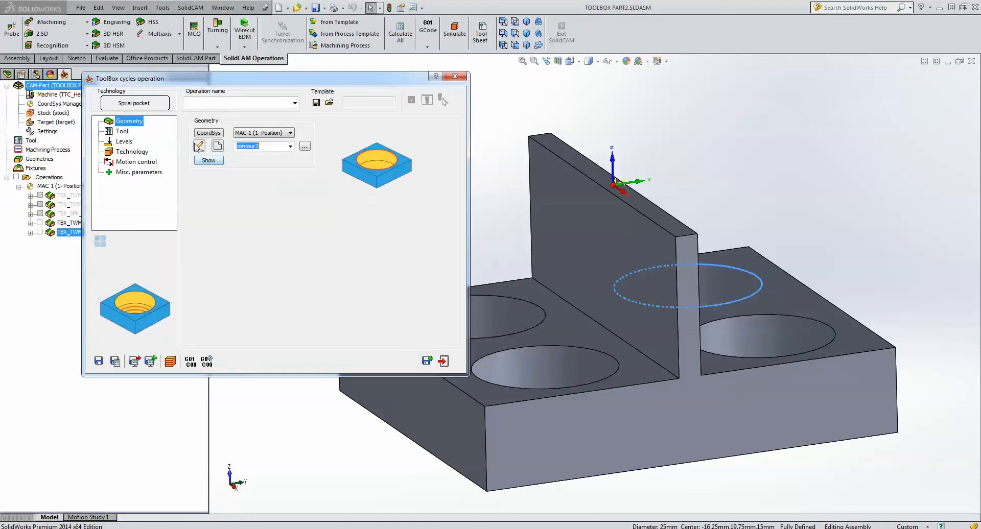
# Assign end mill number 23, 6 mm in diameter, to the spiral pocket operation.
pyautogui.click(123, 131)
pyautogui.click(248, 268)
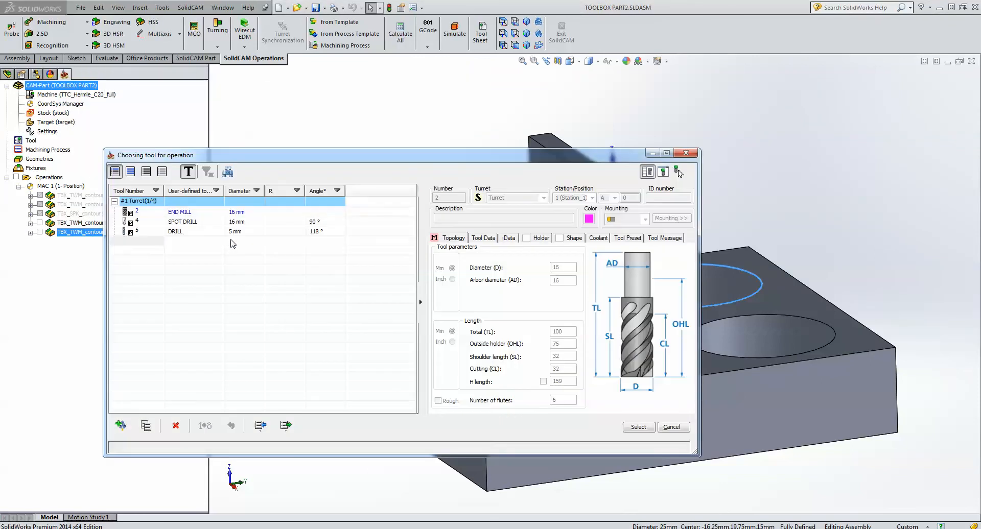
pyautogui.click(236, 241)
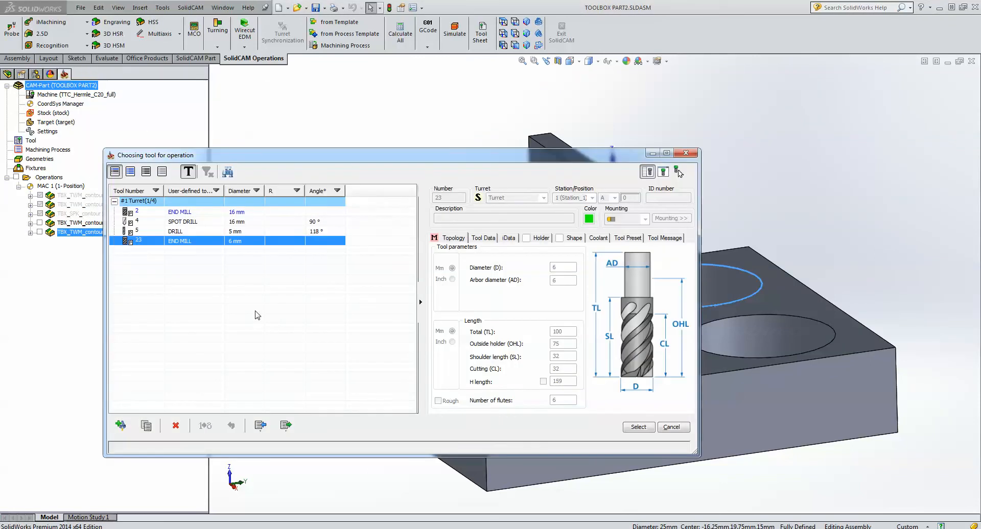
pyautogui.click(648, 426)
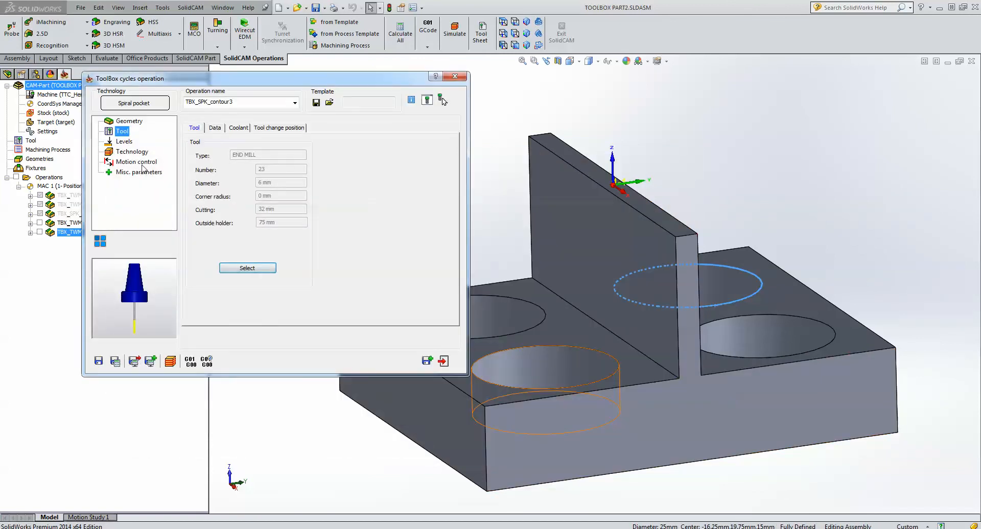
# Pick the upper level of -25 from the base's upper face and the depth of 8 from a round pocket's floor.
pyautogui.click(124, 142)
pyautogui.click(274, 199)
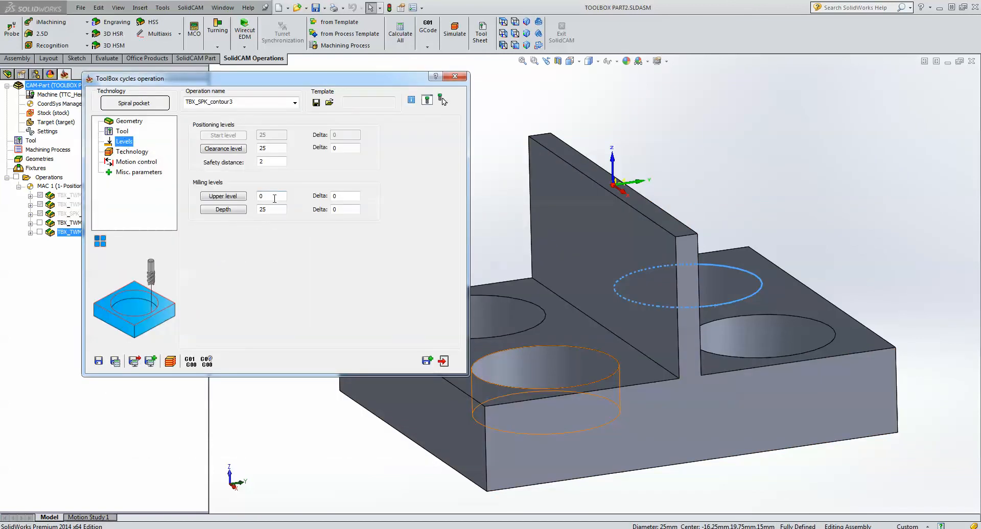
pyautogui.click(557, 327)
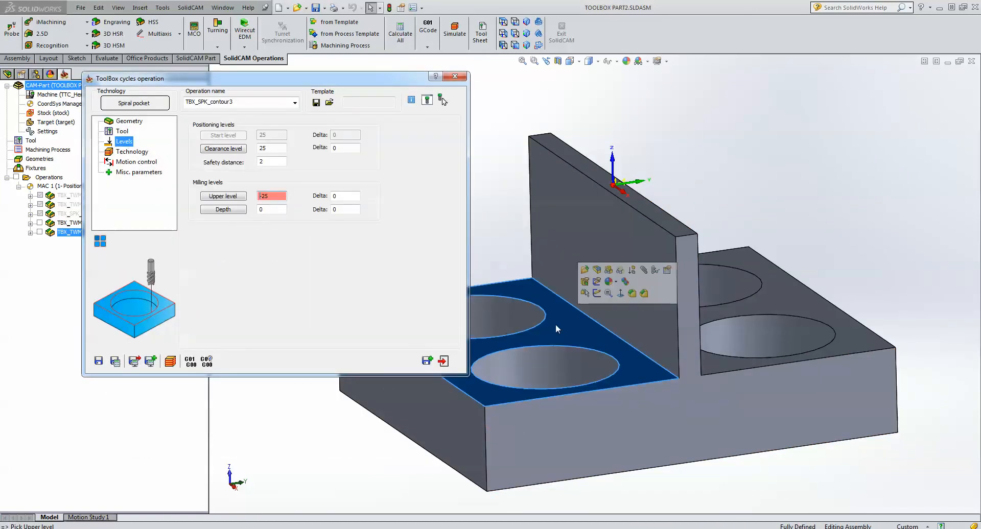
pyautogui.moveTo(553, 322); pyautogui.dragTo(557, 341, button='middle')
pyautogui.scroll(1, 556, 341)
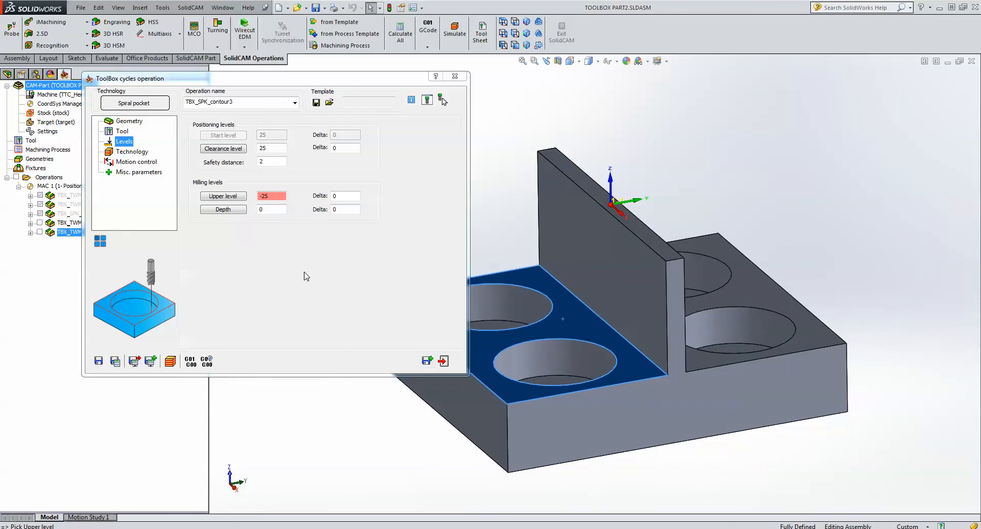
pyautogui.click(275, 209)
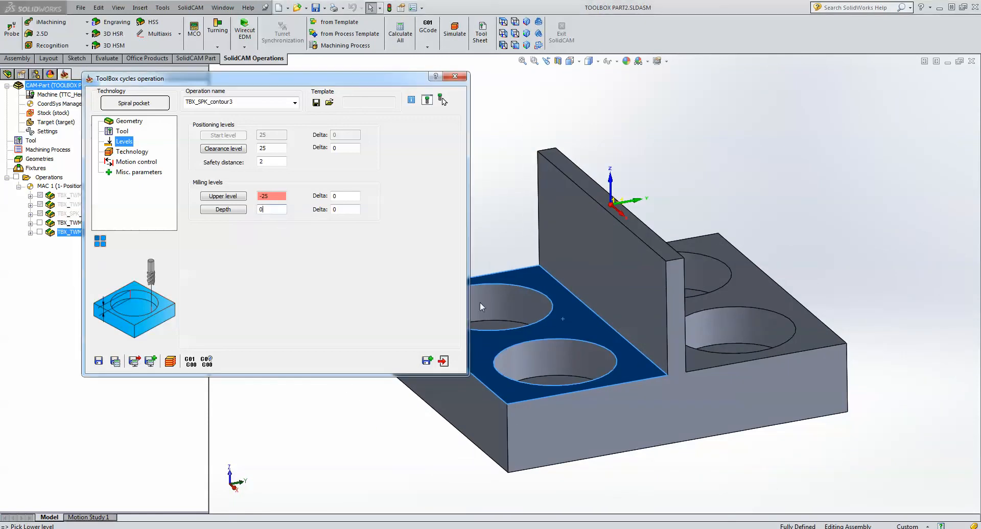
pyautogui.click(552, 383)
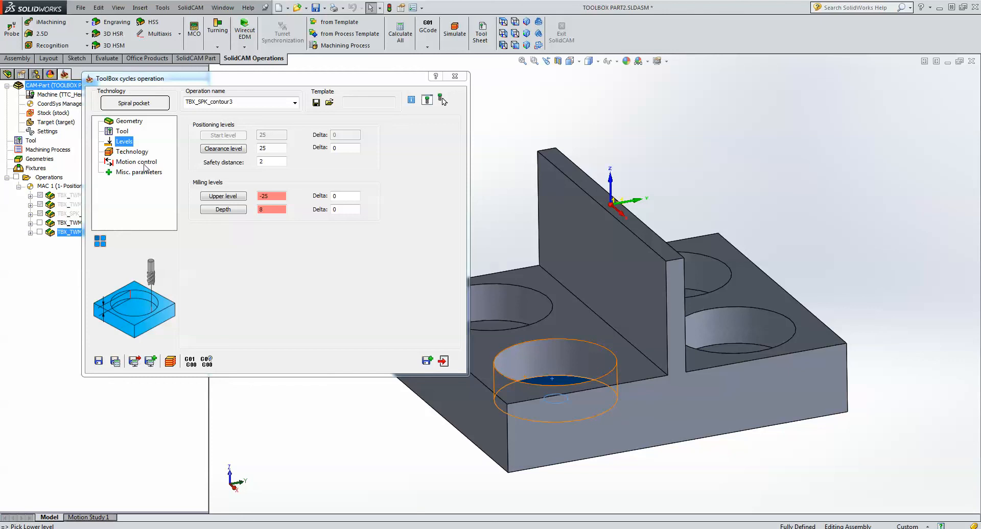
# Keep step down 3, cutting angles 40 to 60 and helical angle 2, save and calculate the spiral pocket, and open its simulation.
pyautogui.click(131, 151)
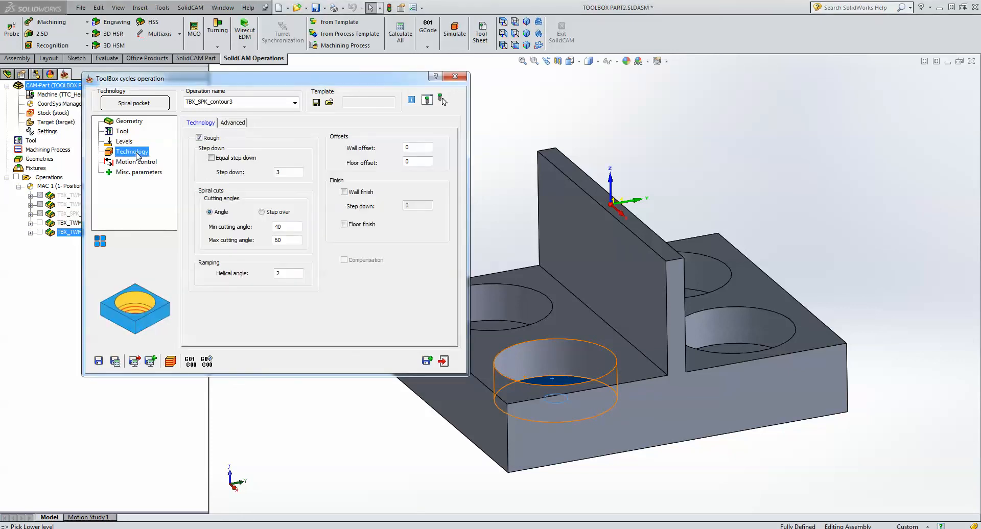
pyautogui.click(290, 171)
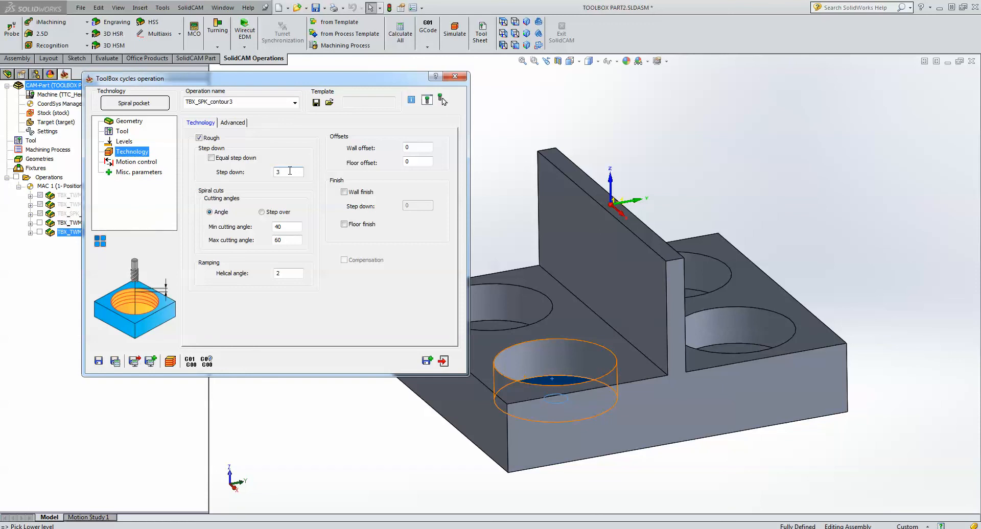
pyautogui.click(287, 227)
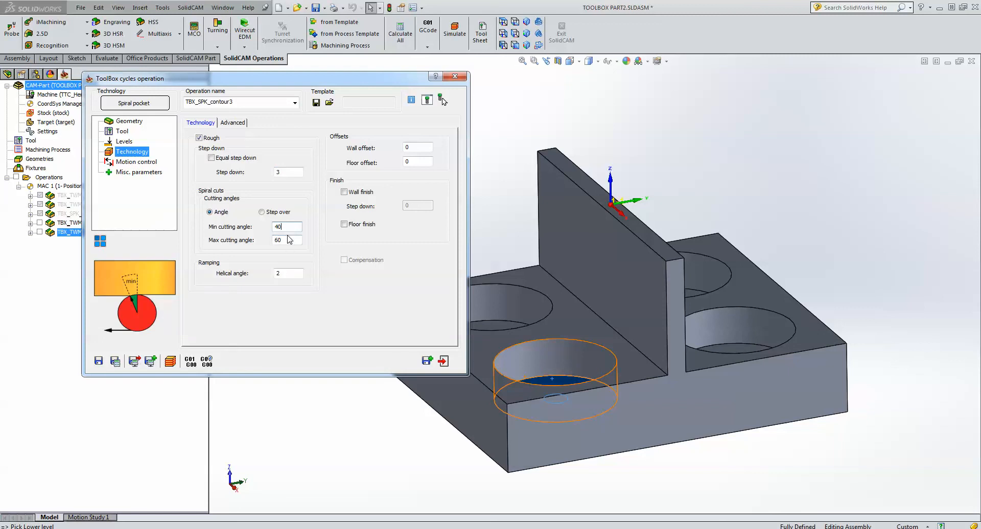
pyautogui.click(290, 275)
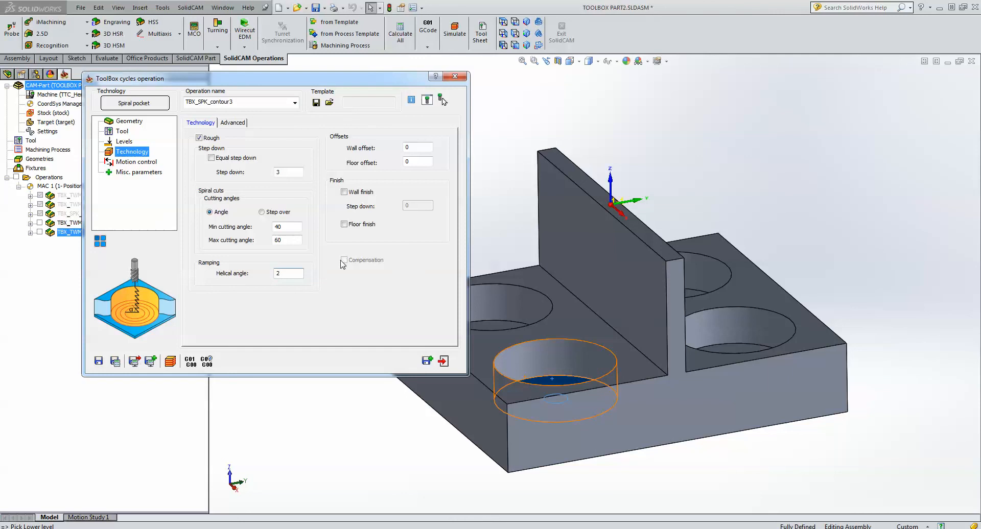
pyautogui.click(116, 362)
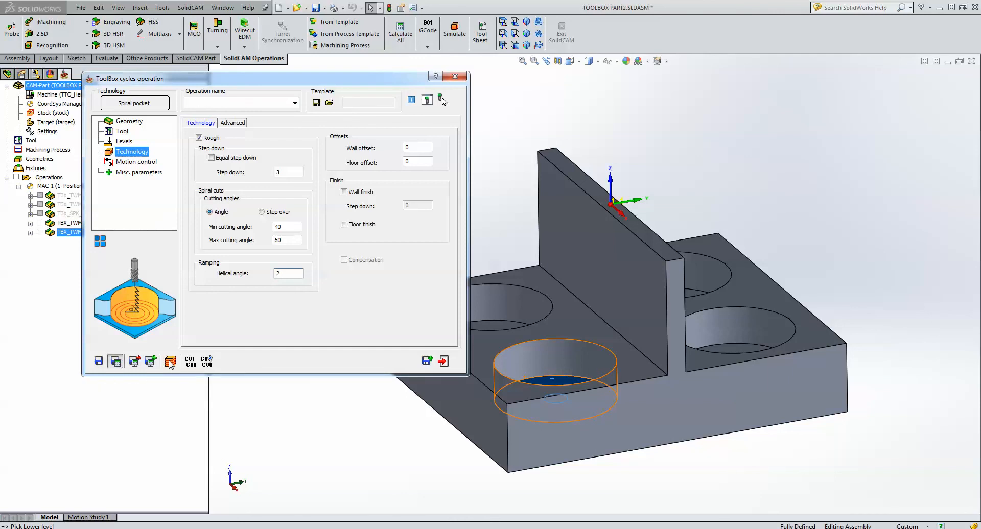
pyautogui.click(170, 362)
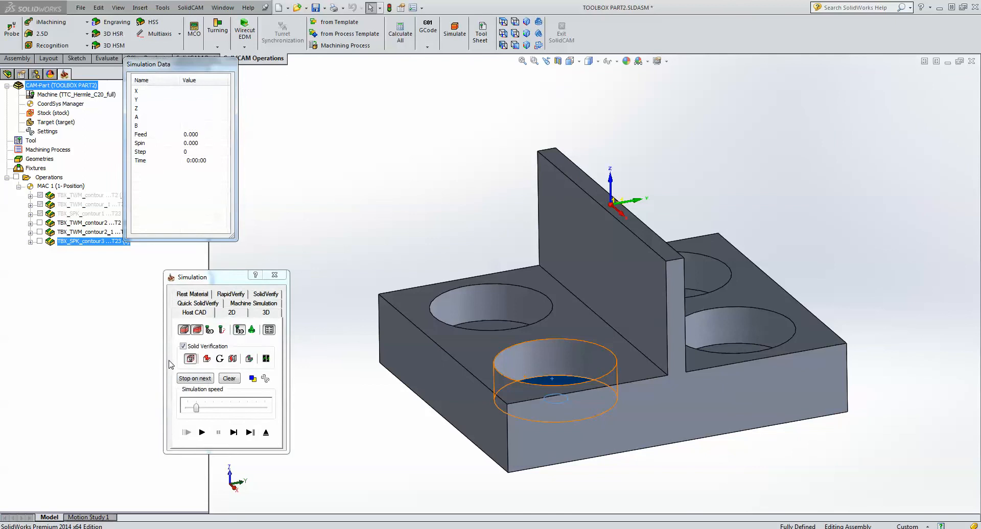
# Single-step the spiral pocket simulation through the helical ramp into the first round pocket, down to Z -28, viewing the entry up close.
pyautogui.click(233, 433)
pyautogui.click(234, 433)
pyautogui.click(234, 432)
pyautogui.click(234, 432)
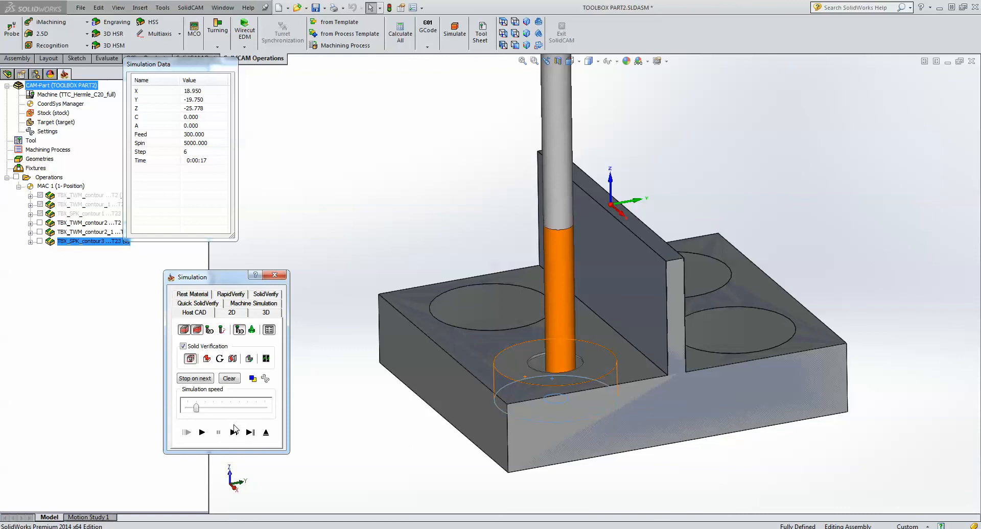
pyautogui.moveTo(451, 303); pyautogui.dragTo(557, 378, button='middle')
pyautogui.scroll(-5, 557, 378)
pyautogui.scroll(-2, 618, 322)
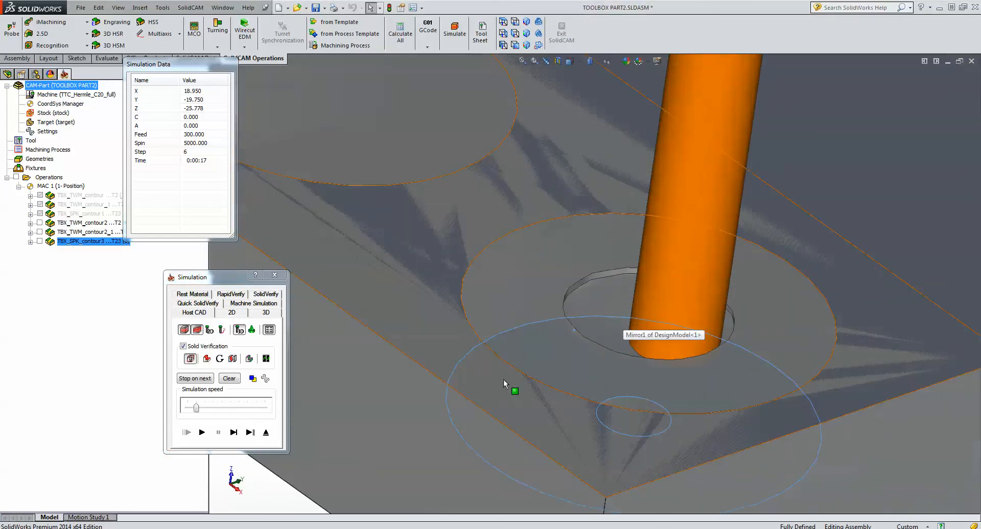
pyautogui.click(234, 433)
pyautogui.click(233, 433)
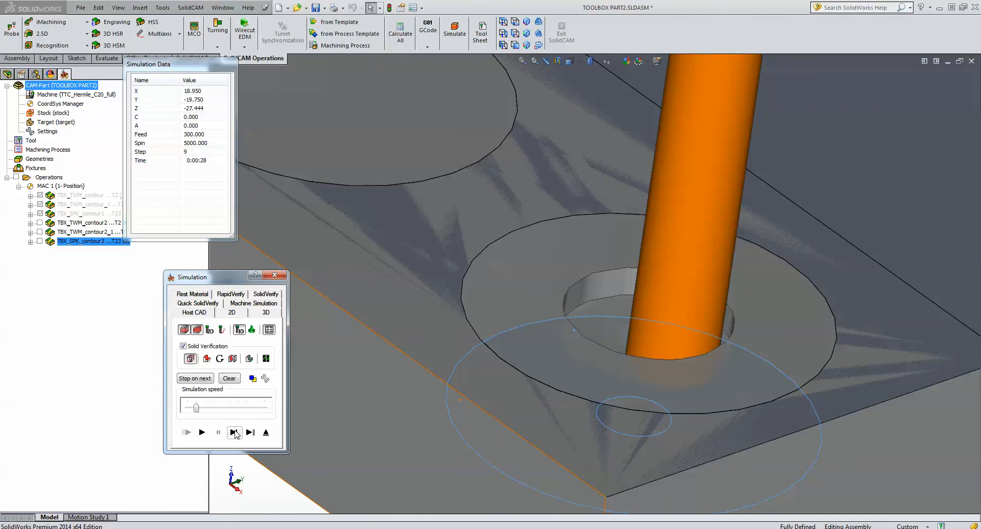
pyautogui.click(233, 433)
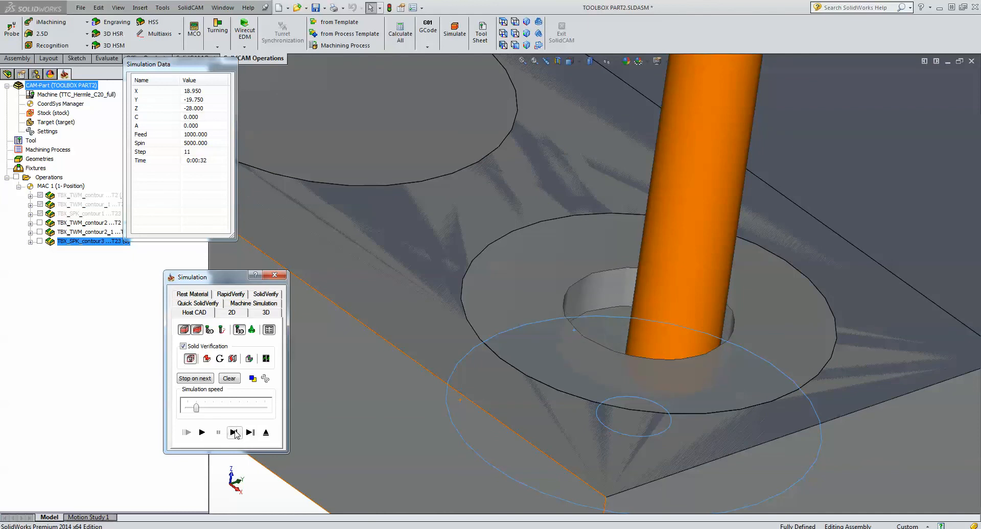
# Single-step the simulation through the outward spiral passes at Z -28 in the first round pocket.
pyautogui.click(234, 433)
pyautogui.click(234, 433)
pyautogui.click(234, 432)
pyautogui.click(233, 432)
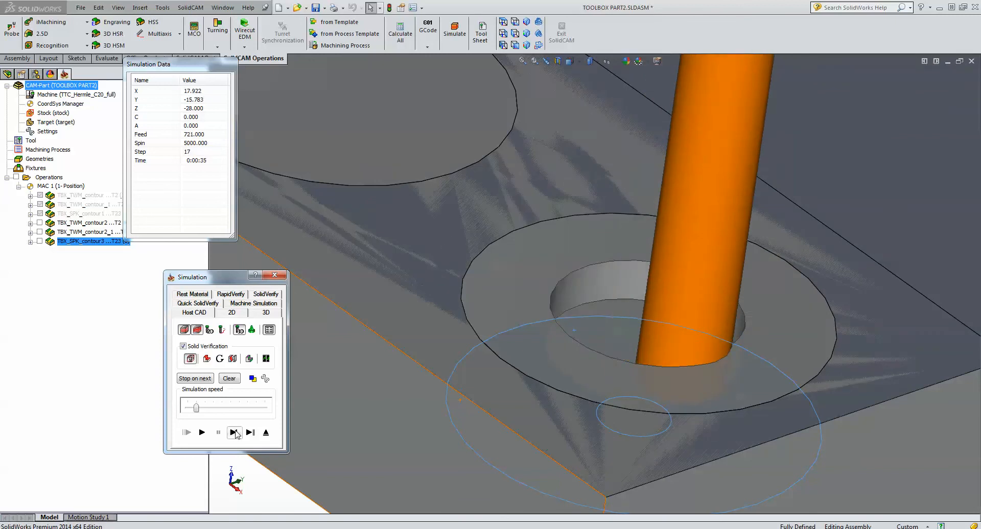
pyautogui.click(234, 433)
pyautogui.click(233, 432)
pyautogui.click(233, 433)
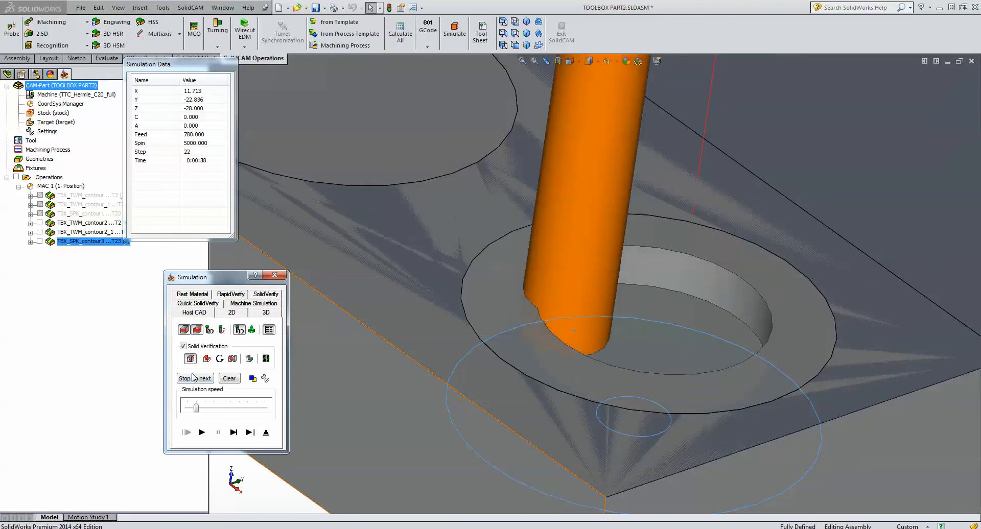
# Turn off solid verification and play the spiral toolpath through all four round pockets, raising the simulation speed to maximum.
pyautogui.click(183, 346)
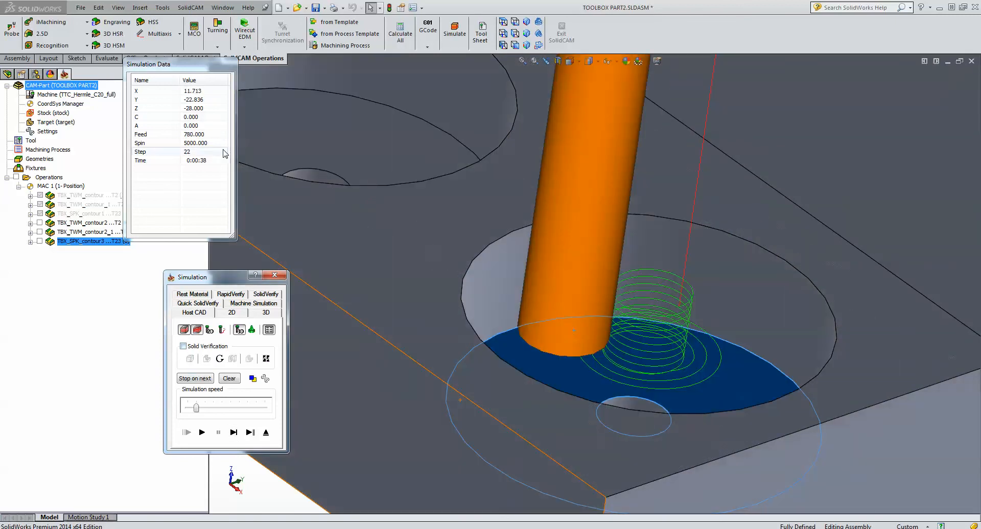
pyautogui.click(504, 21)
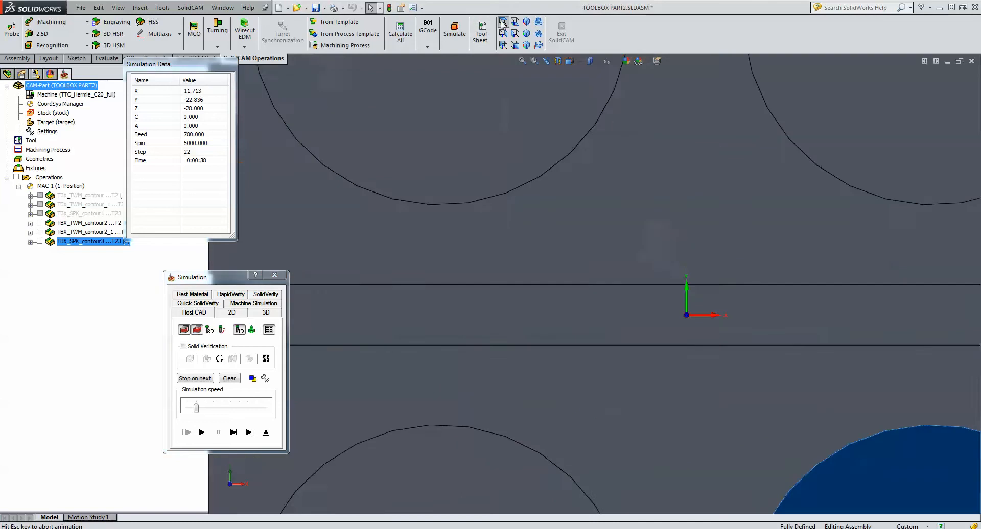
pyautogui.scroll(-5, 665, 383)
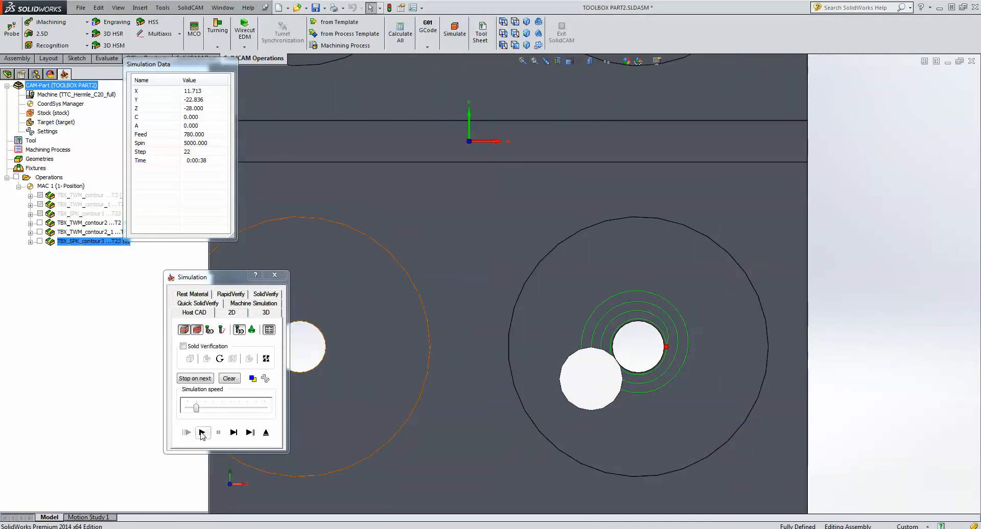
pyautogui.click(202, 433)
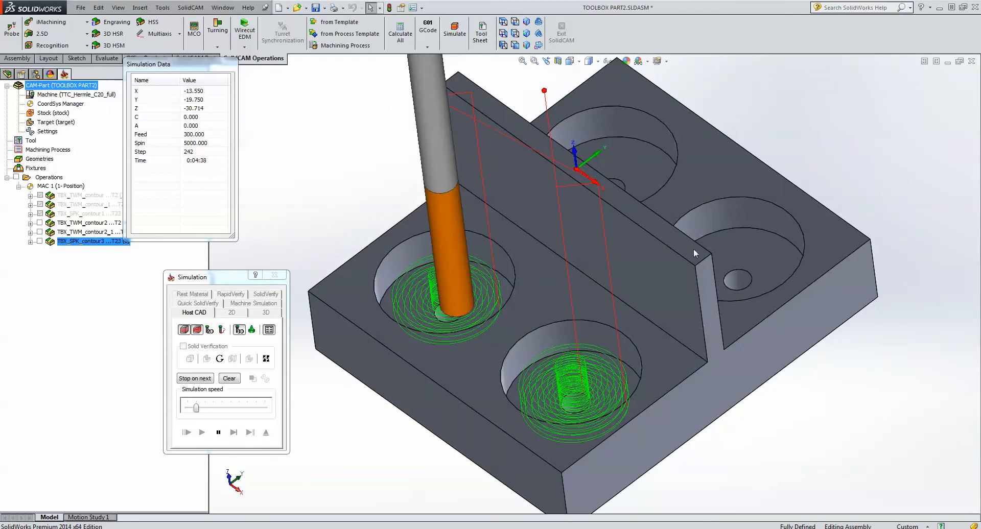
pyautogui.moveTo(196, 408); pyautogui.dragTo(291, 406)
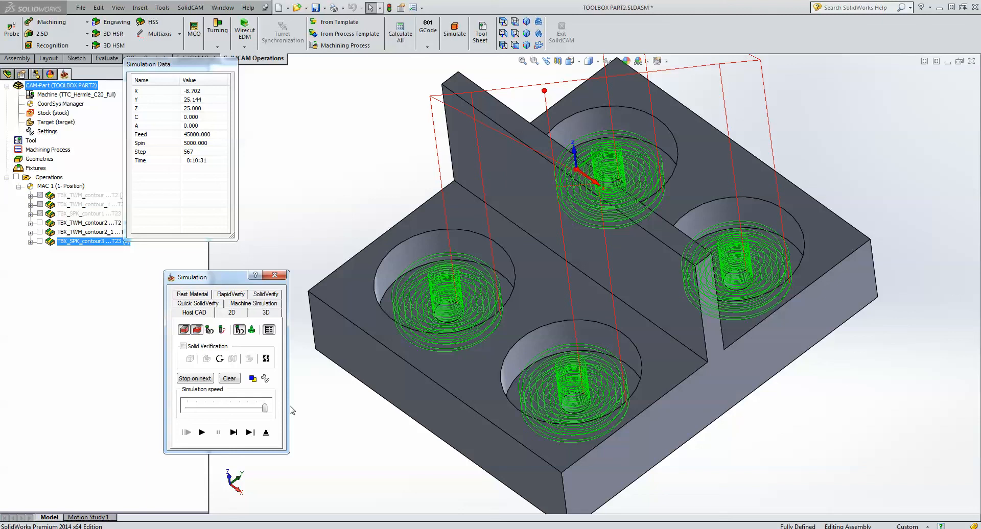